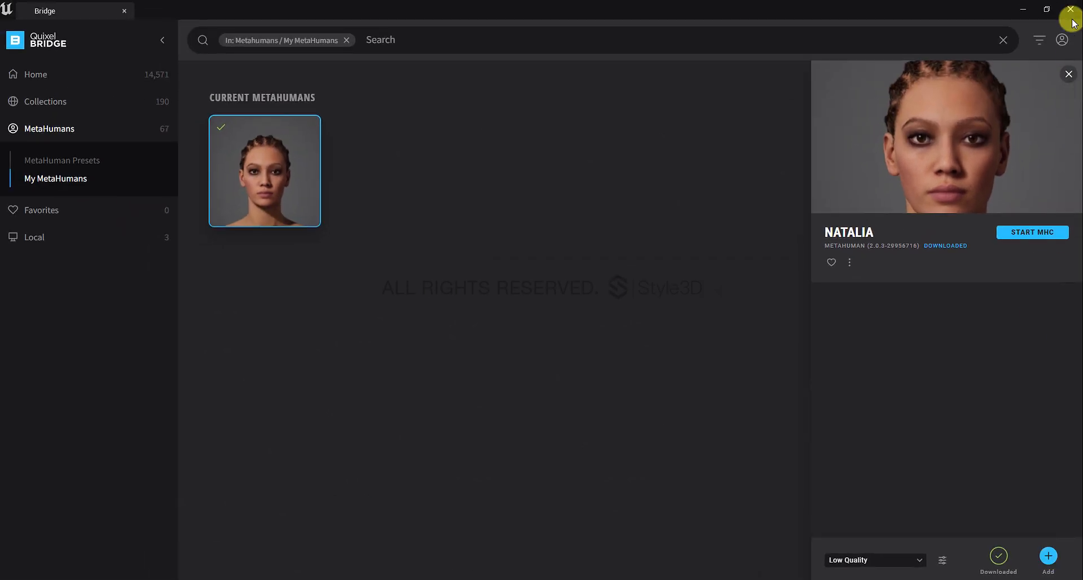
Close Bridge and open the BP_Natalia blueprint from the MetaHumans/Natalia content folder.
click(1070, 11)
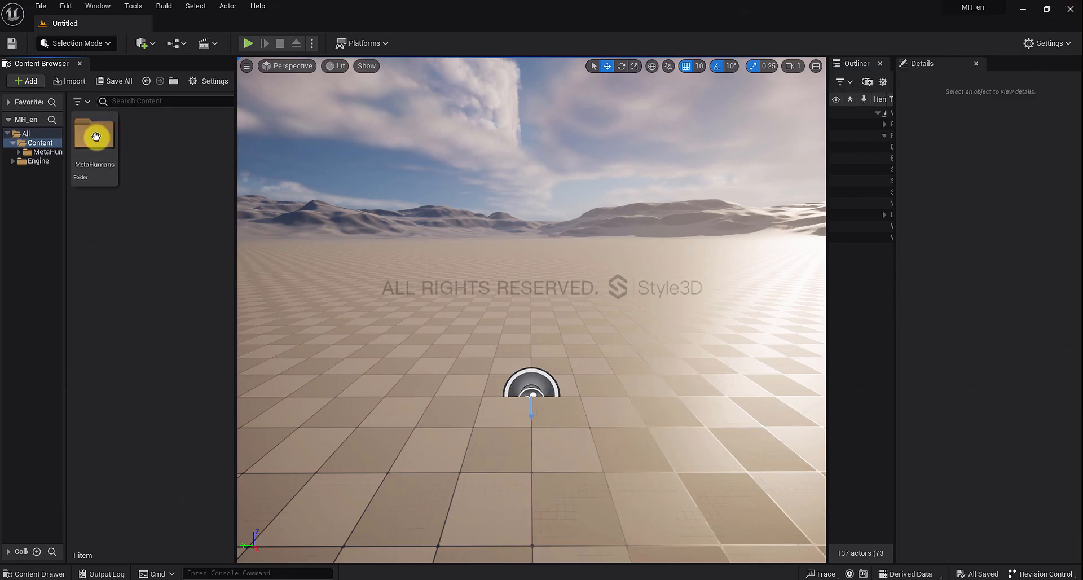
double_click(169, 146)
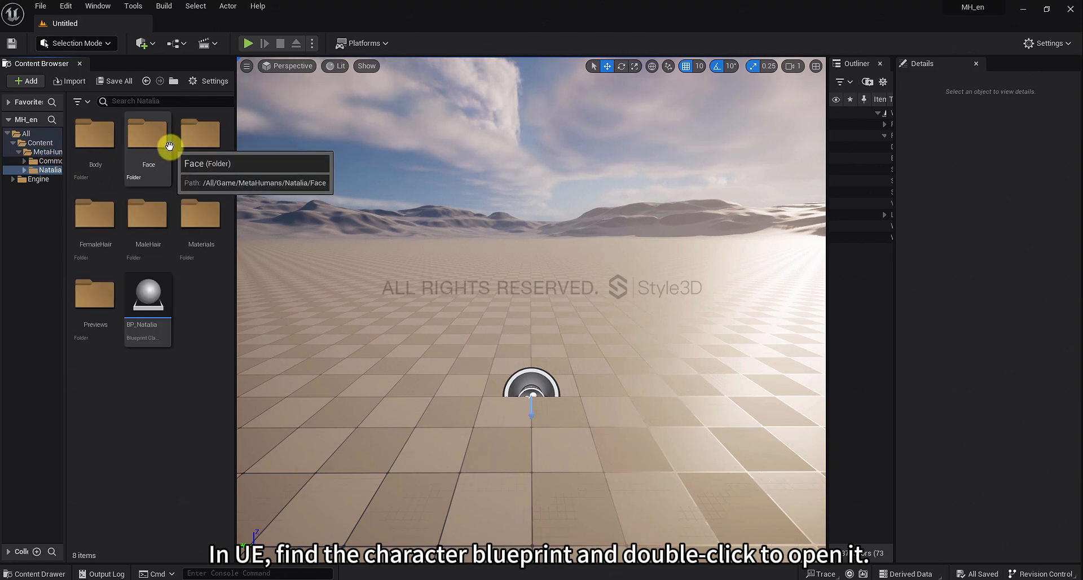
double_click(144, 296)
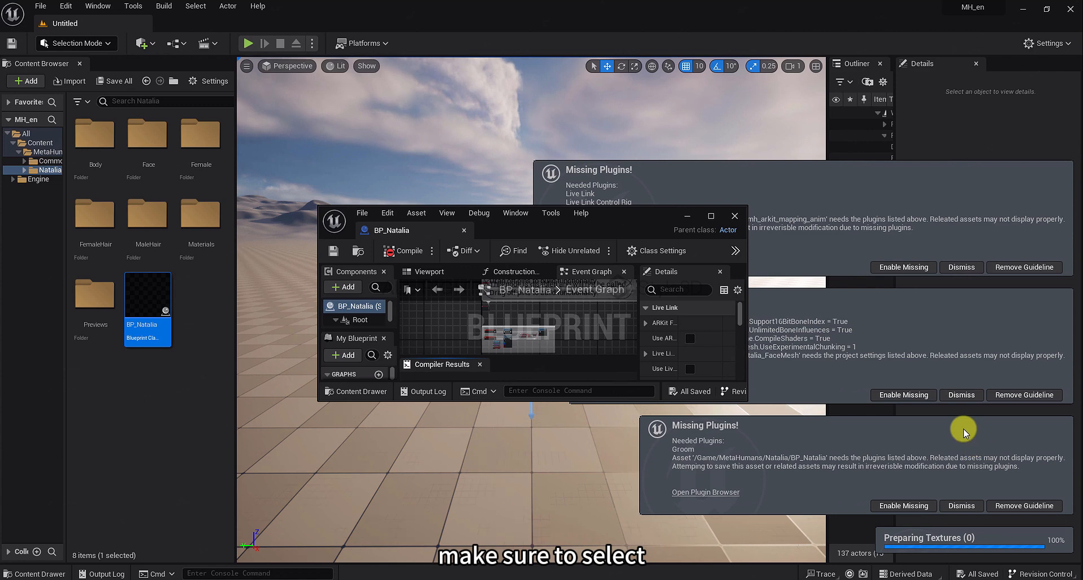
Enable all missing plugins and project settings required by the MetaHuman and restart the editor to apply them.
click(903, 267)
click(908, 438)
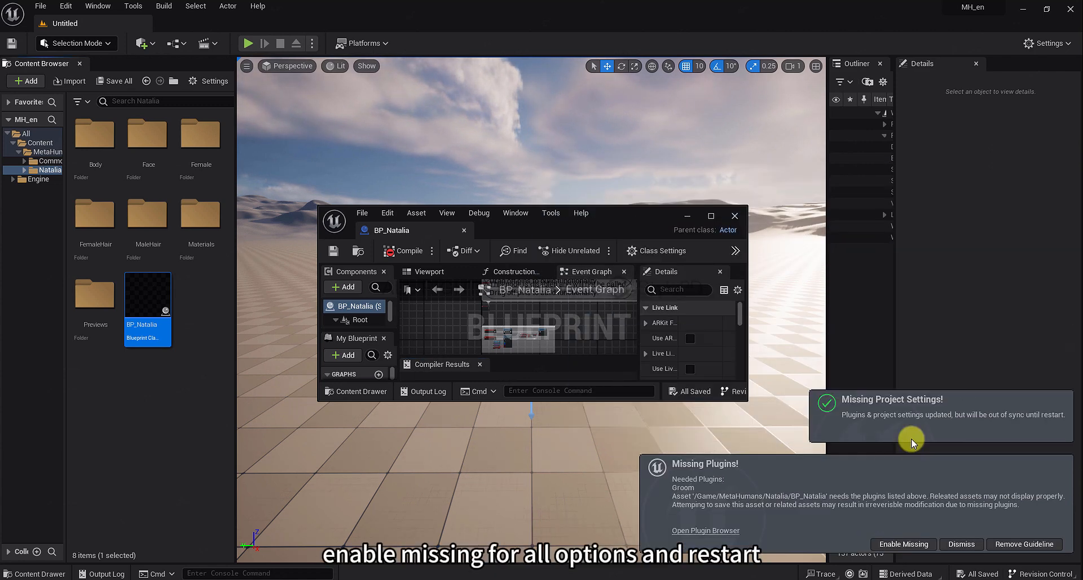
click(909, 544)
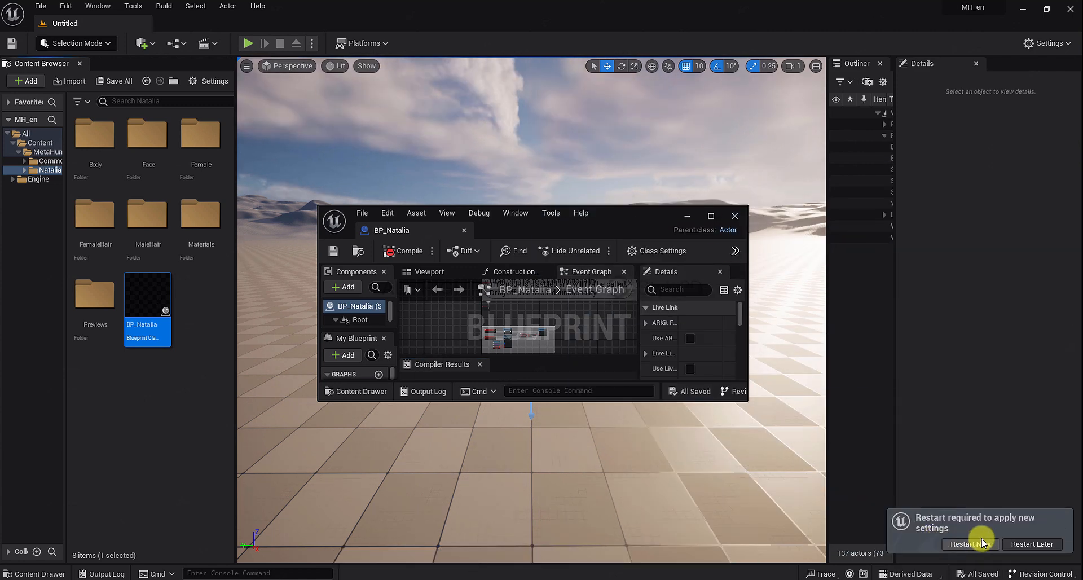
click(982, 542)
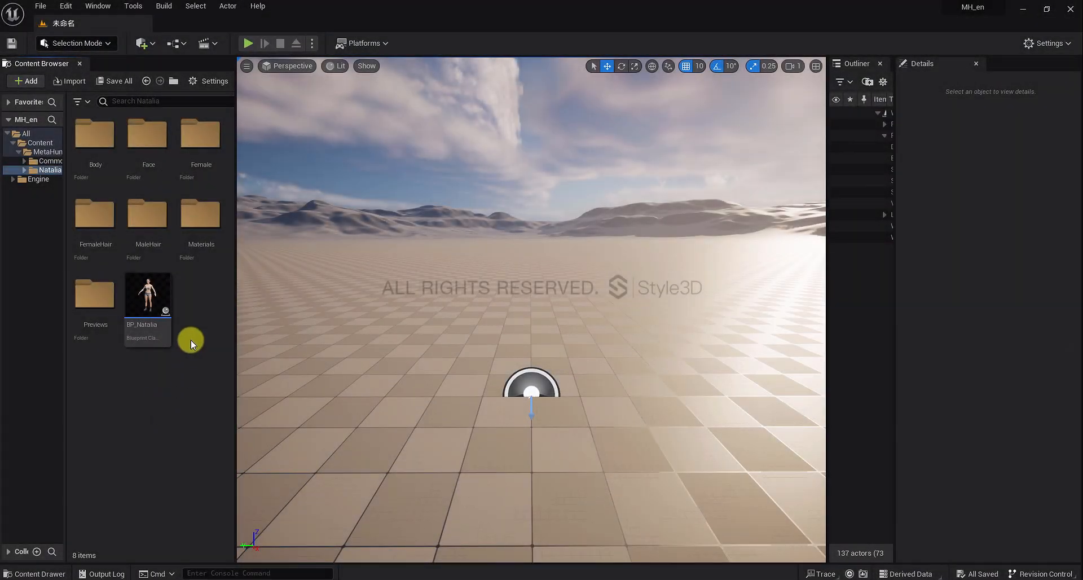
Inspect BP_Natalia in the blueprint's 3D viewport and place the character in the level at the player start.
double_click(145, 297)
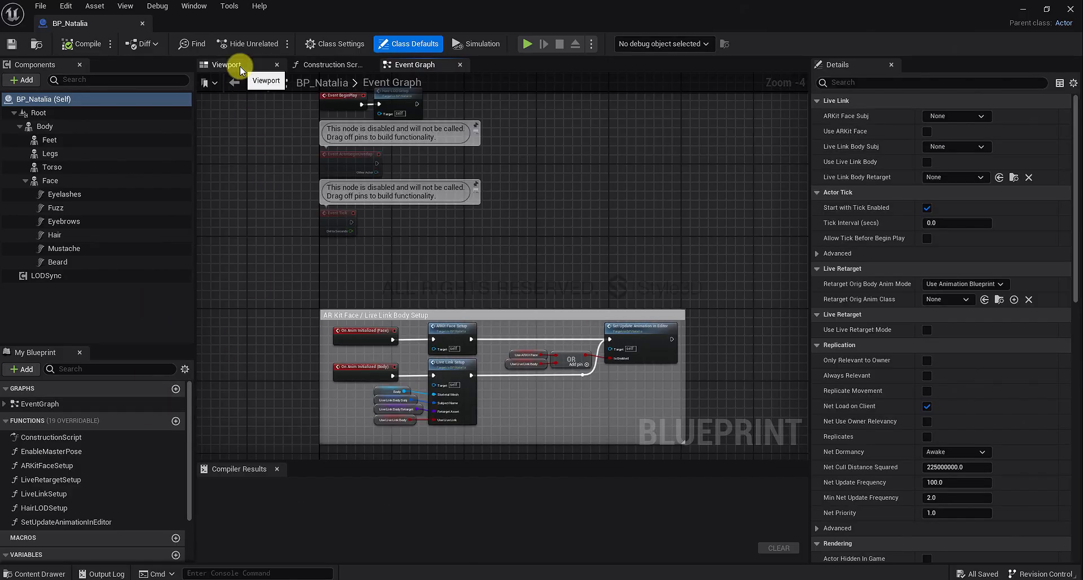
click(240, 66)
scroll(512, 234, up, 3)
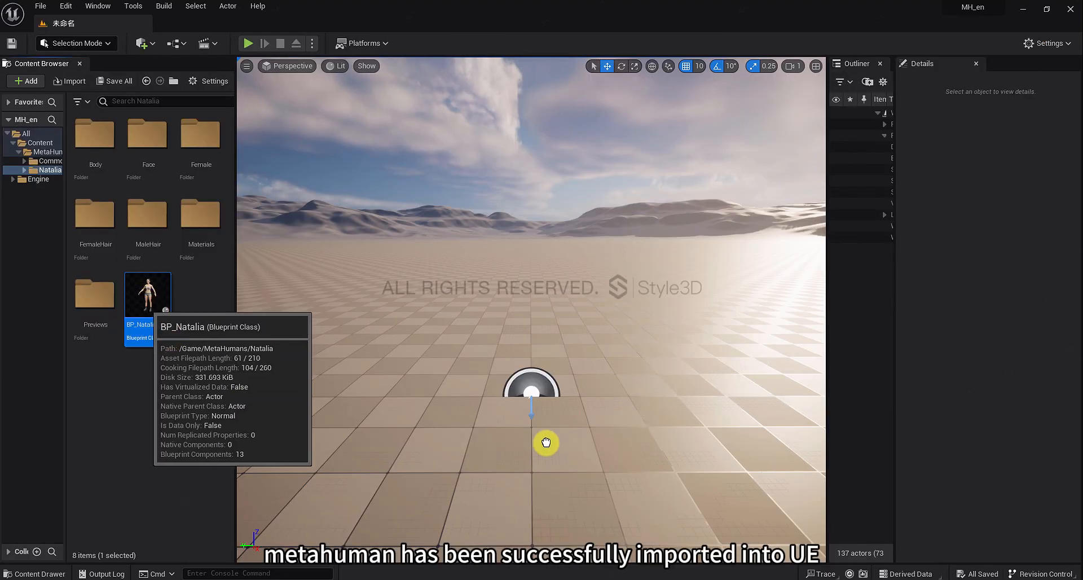
drag(148, 299, 535, 384)
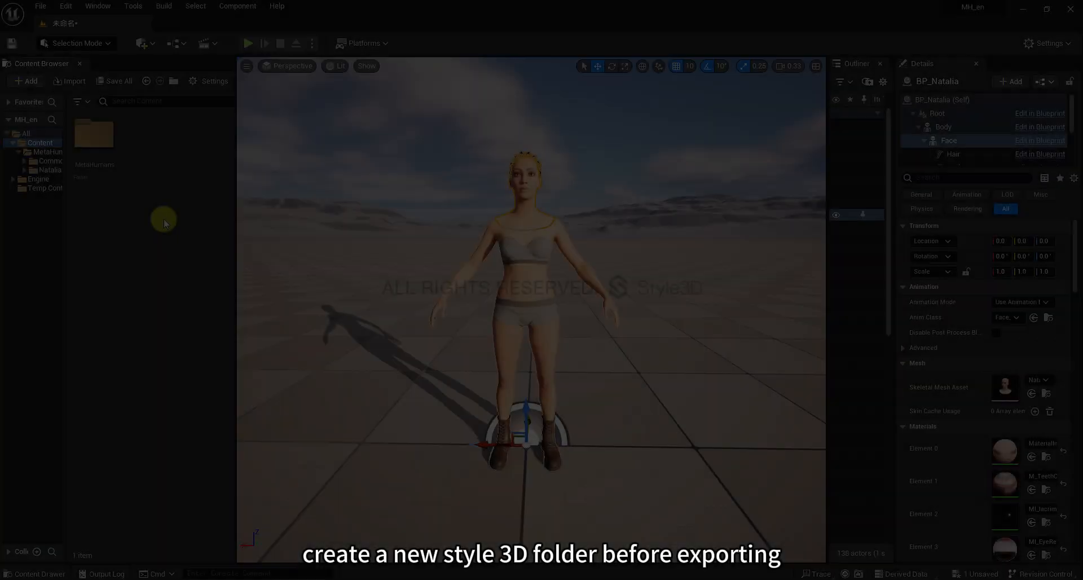
Create a folder named style3d in the project's Content folder.
right_click(169, 226)
click(239, 268)
text(style3d)
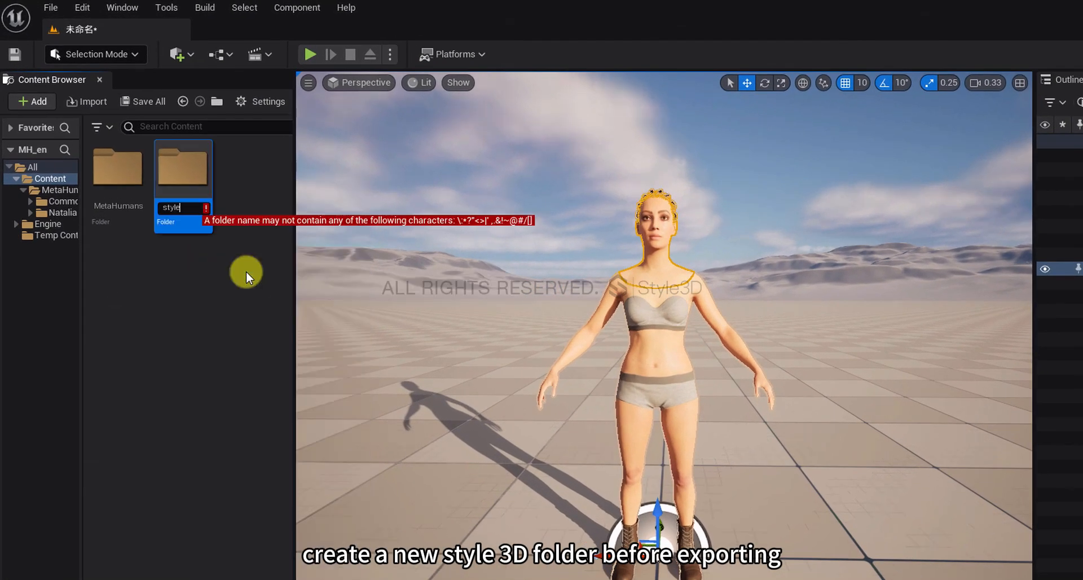
key(Return)
Show the style3d folder in File Explorer and go up to the MH_en project folder.
right_click(178, 172)
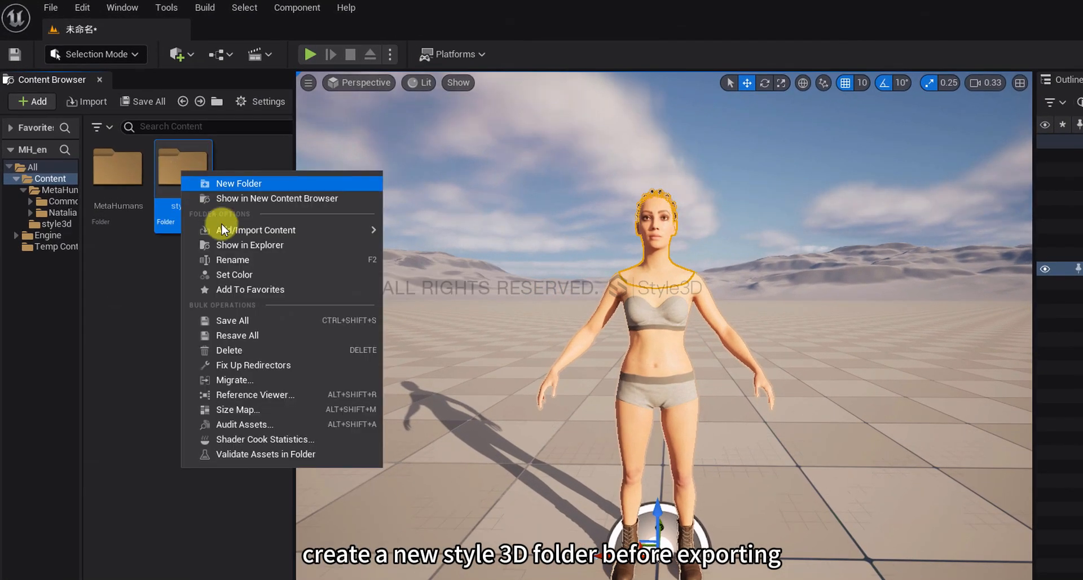
click(249, 245)
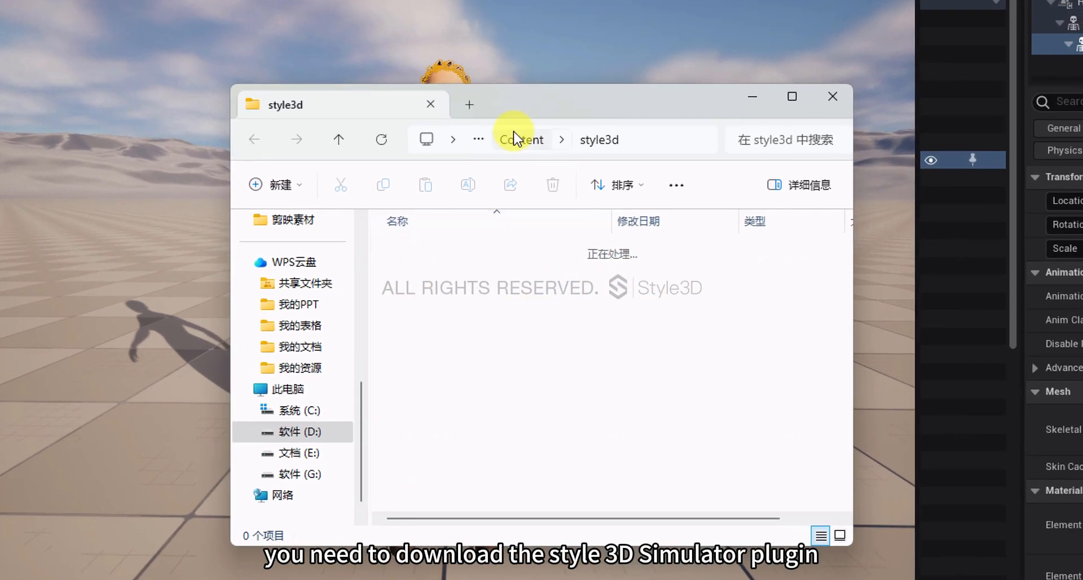
click(515, 140)
click(515, 139)
Create a folder named Plugins in the MH_en project folder and open it.
right_click(480, 405)
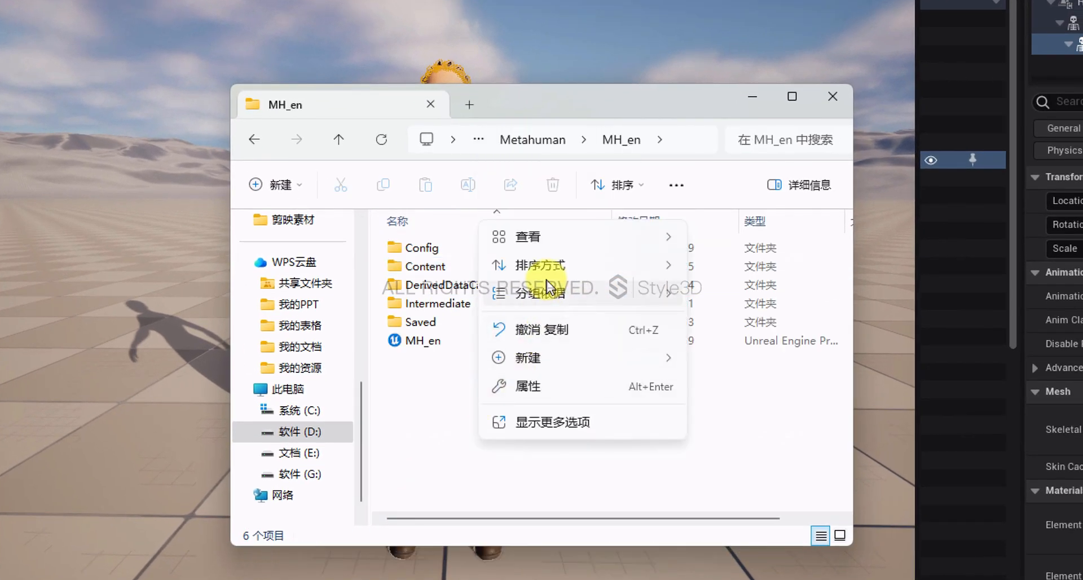
mouse_move(569, 362)
click(728, 3)
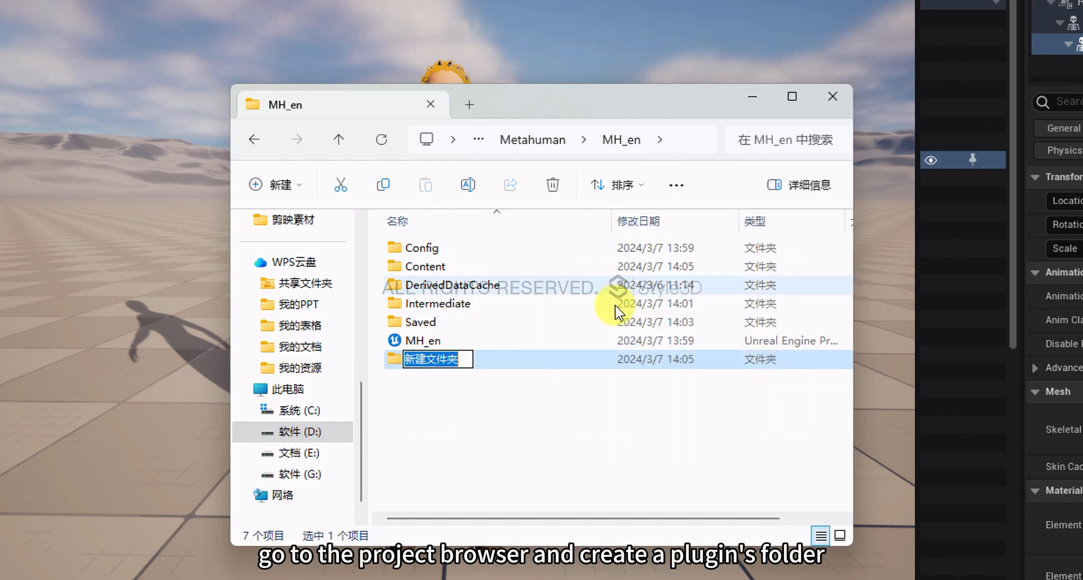
text(Pluginss)
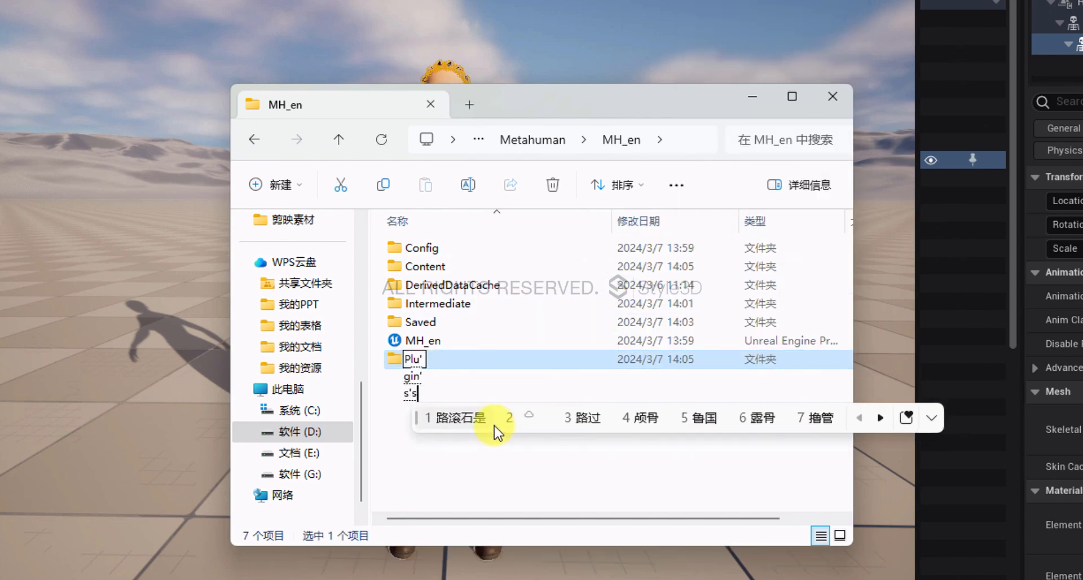
key(BackSpace)
key(Return)
key(Return)
double_click(466, 361)
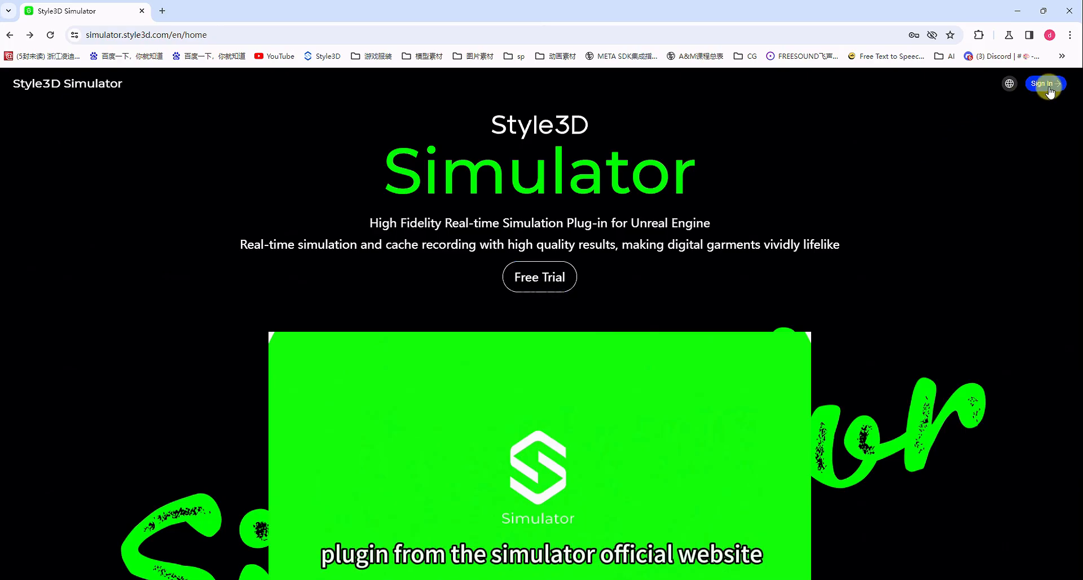
Get the plugin from the Style3D Simulator website and copy its Style3DSimulator_UE5.2 folder into the project's Plugins folder.
click(539, 278)
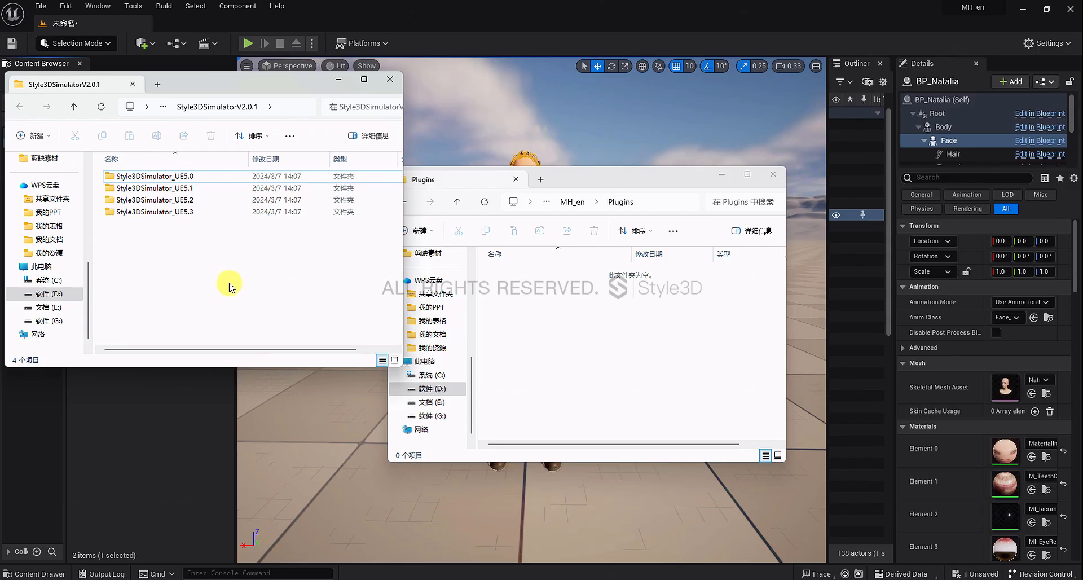
click(181, 202)
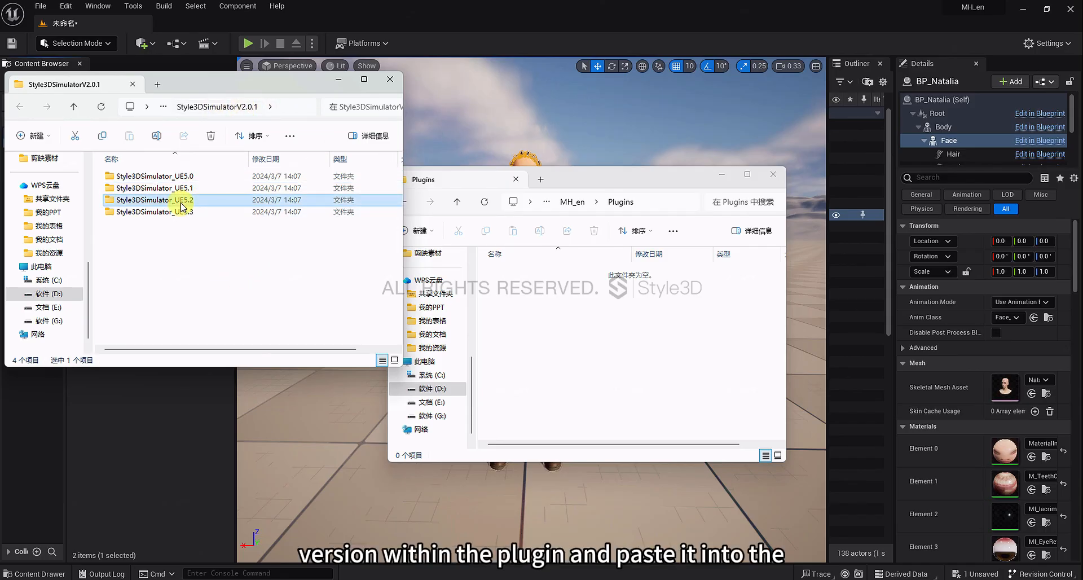
click(629, 316)
key(ctrl+v)
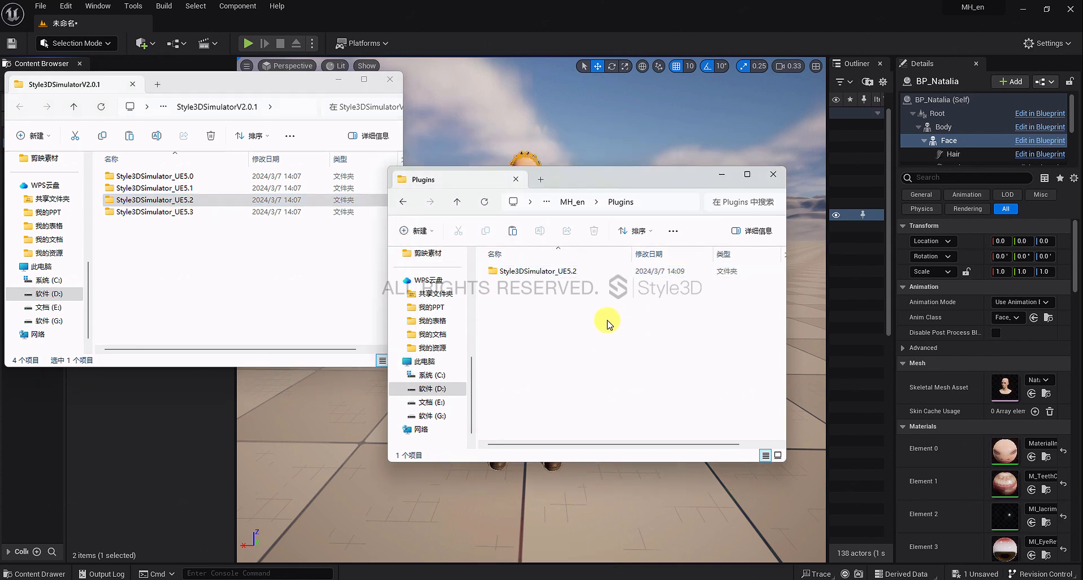
Close the editor for a restart, saving the level in Content as Untitled.
click(1069, 9)
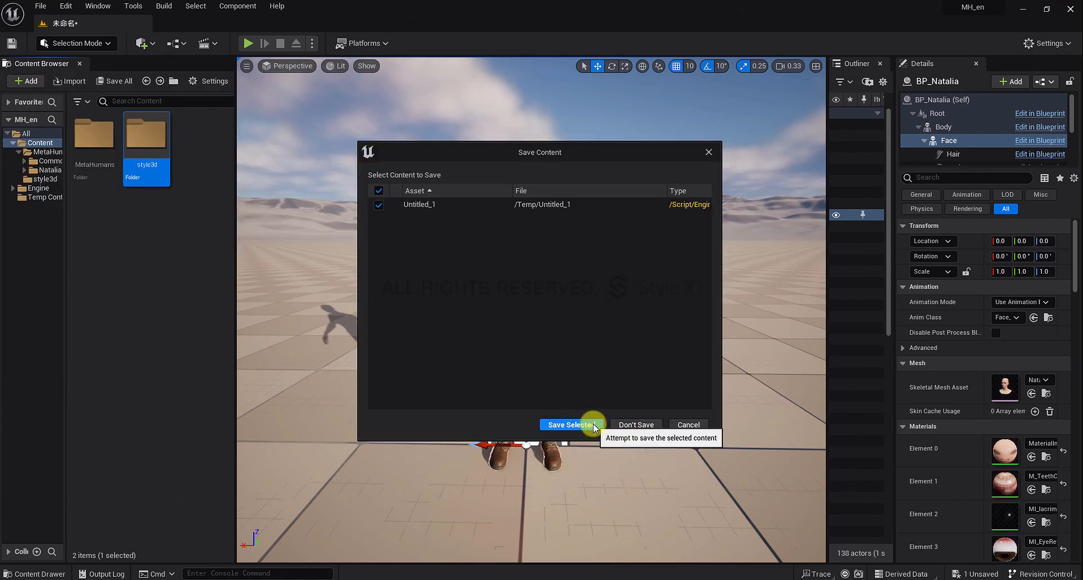
click(604, 426)
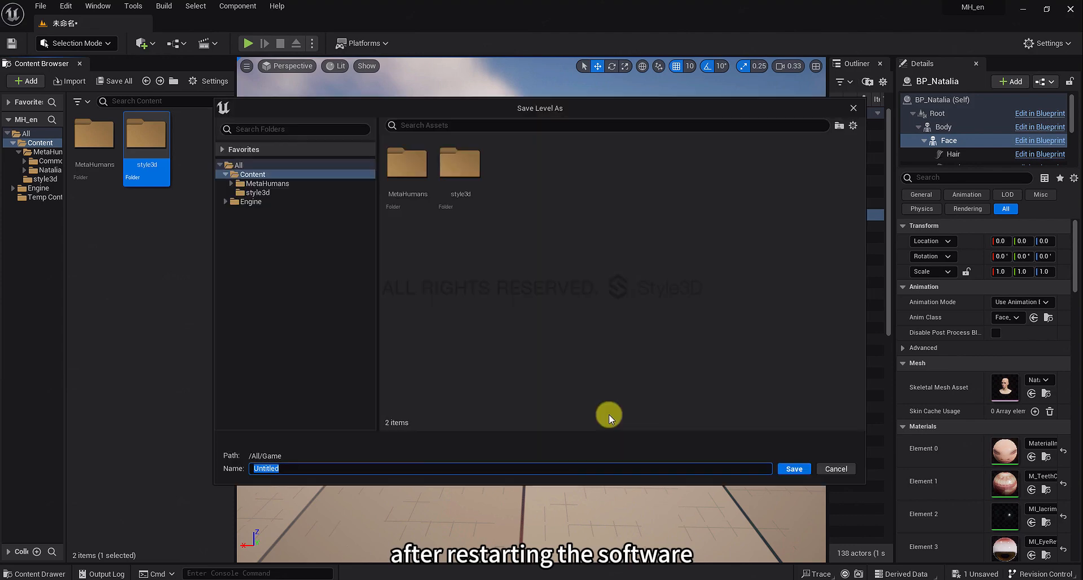
click(800, 470)
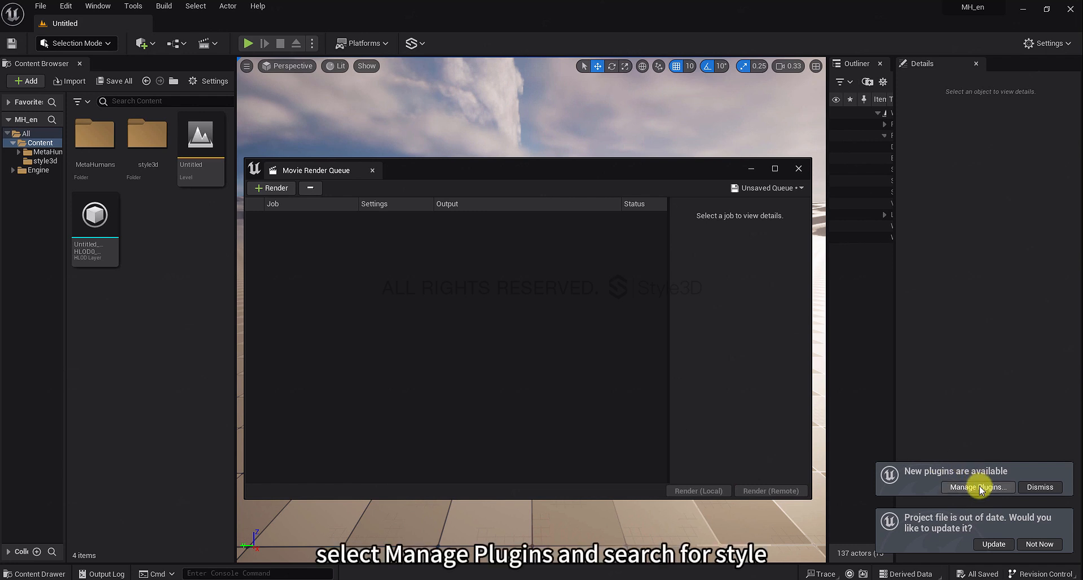
Manage the newly available plugins and search for "style" to check that the Style3D plugin is enabled.
click(982, 488)
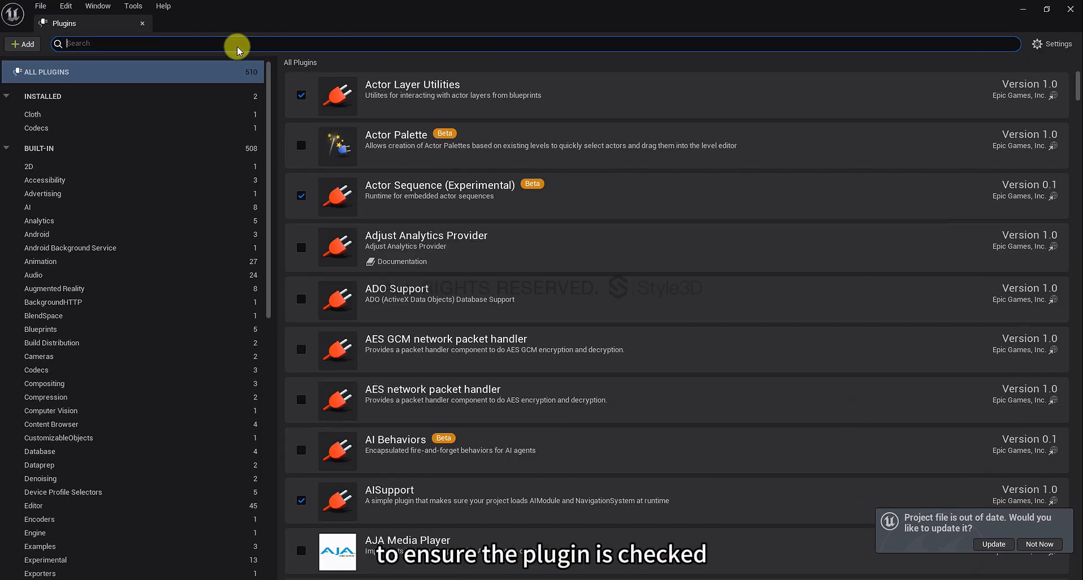
text(style)
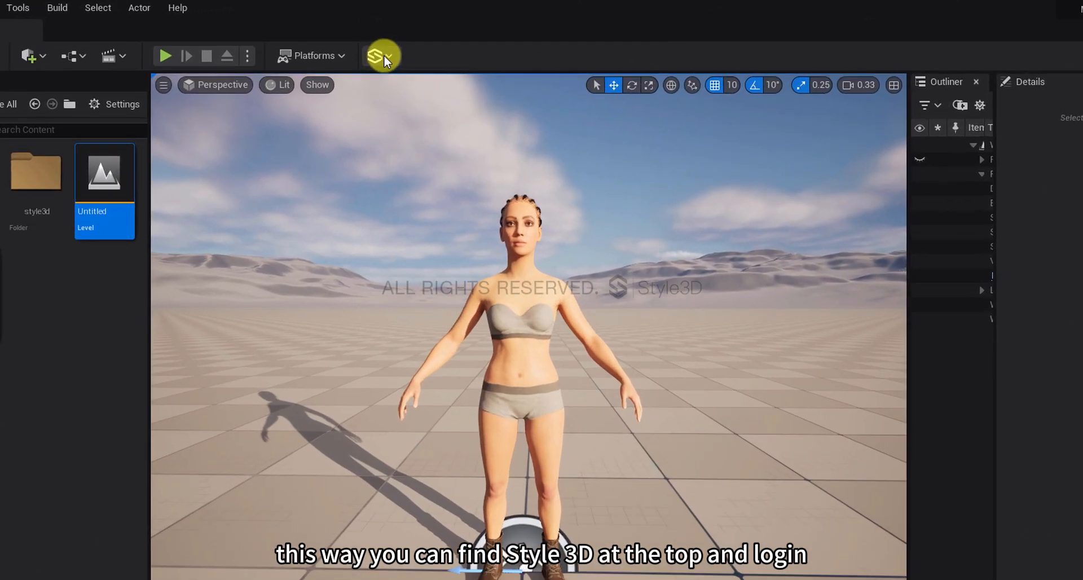
Log in to the Style3D plugin with the account name and account password.
click(413, 44)
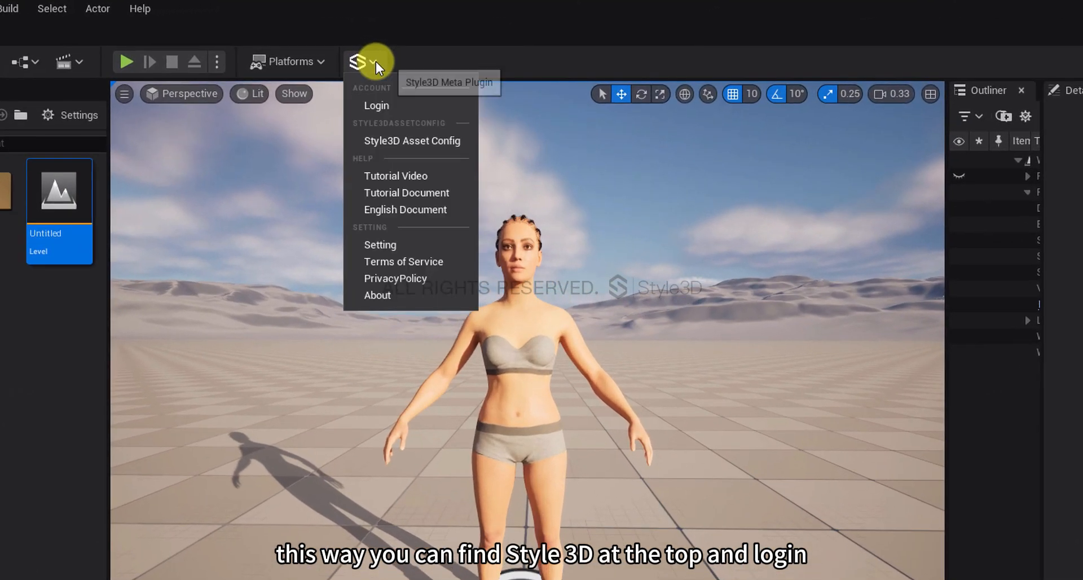
click(379, 105)
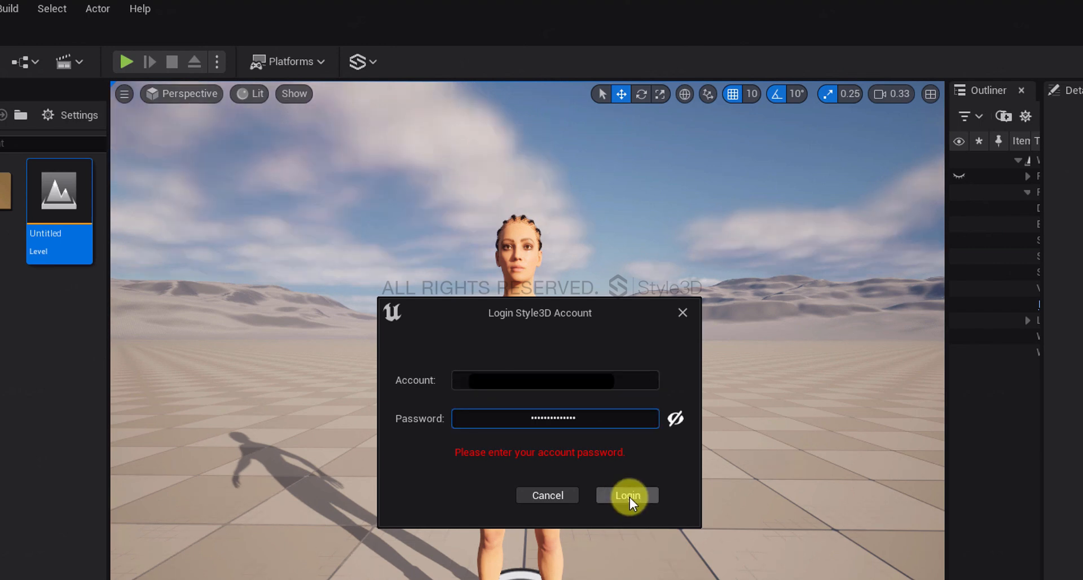
click(625, 496)
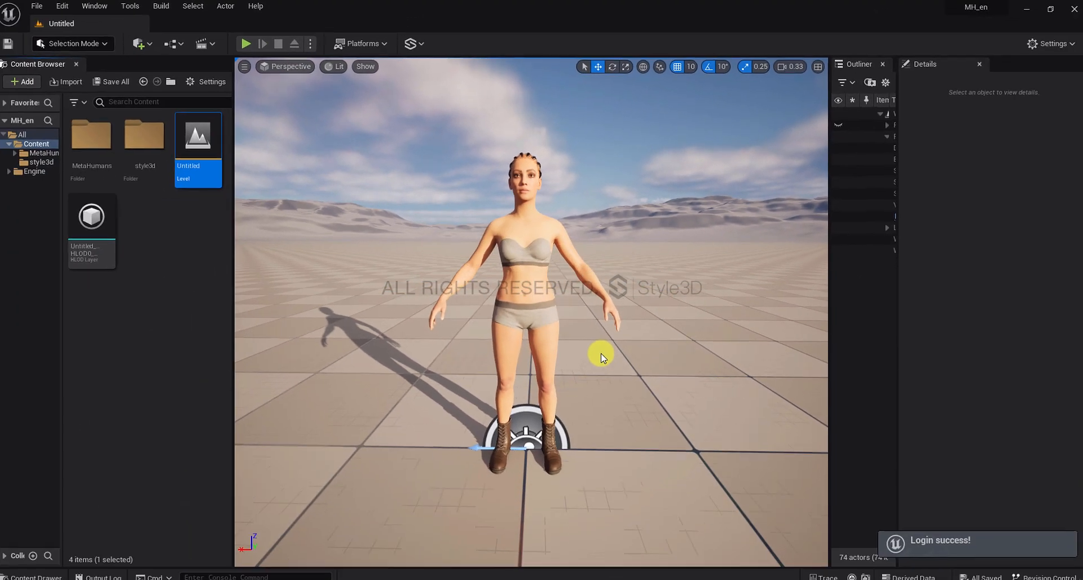
Add a Style 3D component under the Body component of the BP_Natalia character in the level.
click(515, 326)
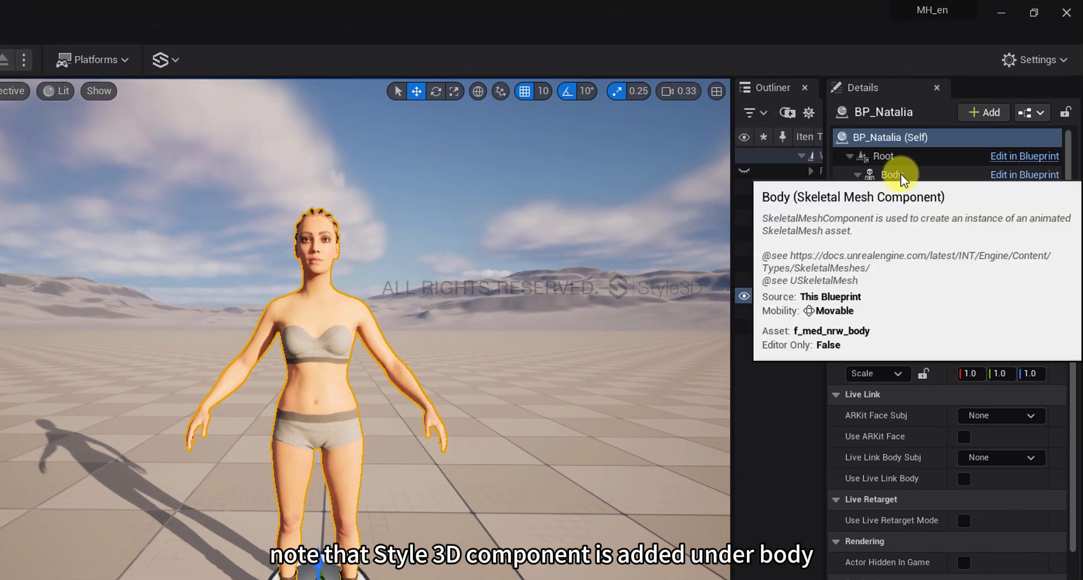
click(896, 175)
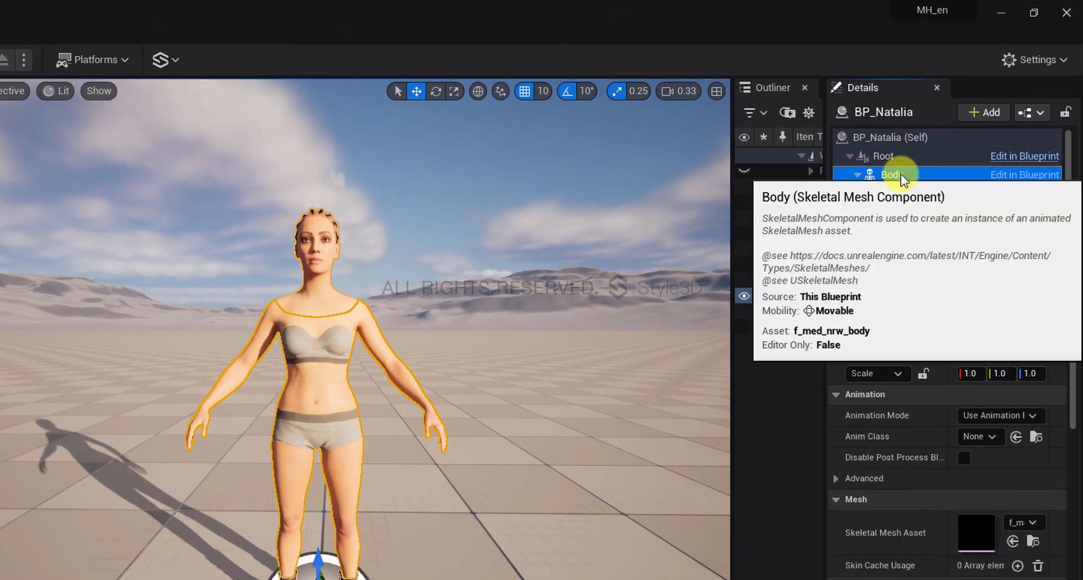
click(984, 113)
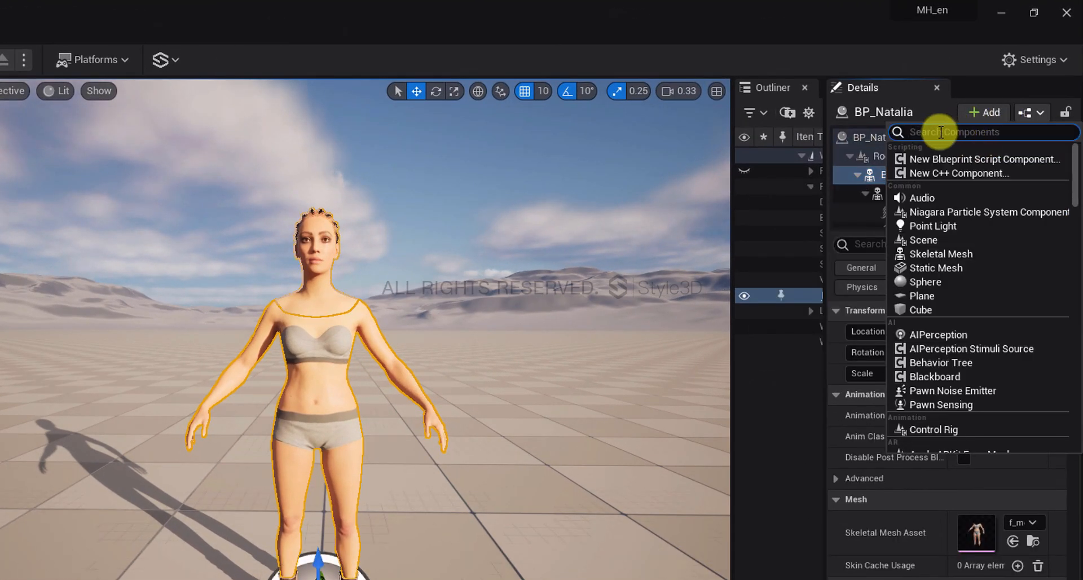
text(style)
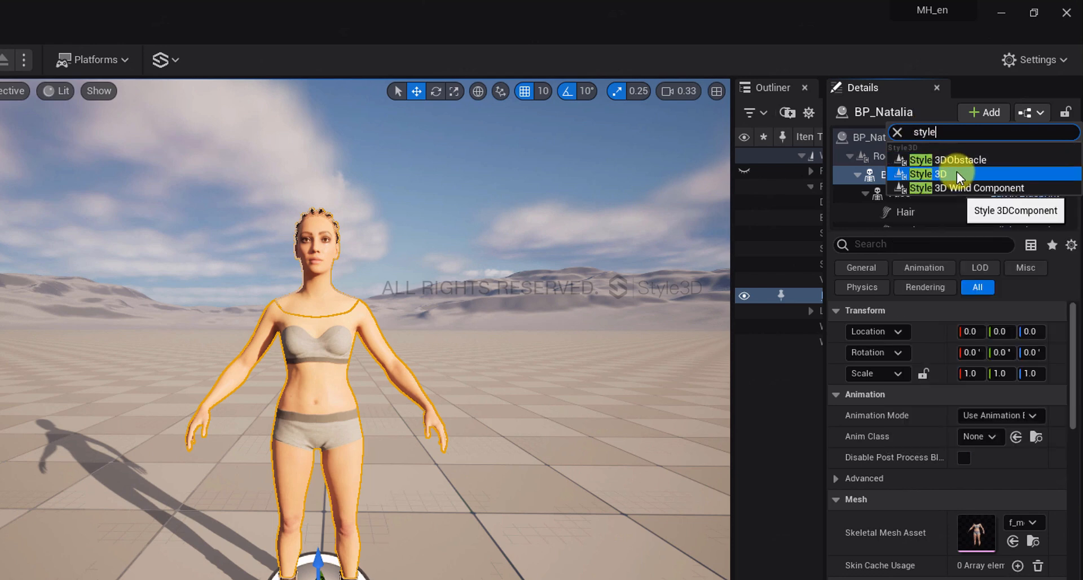
click(956, 172)
Add two slave obstacle elements to the Style 3D component and assign a skeletal mesh to the first one.
scroll(1074, 524, down, 5)
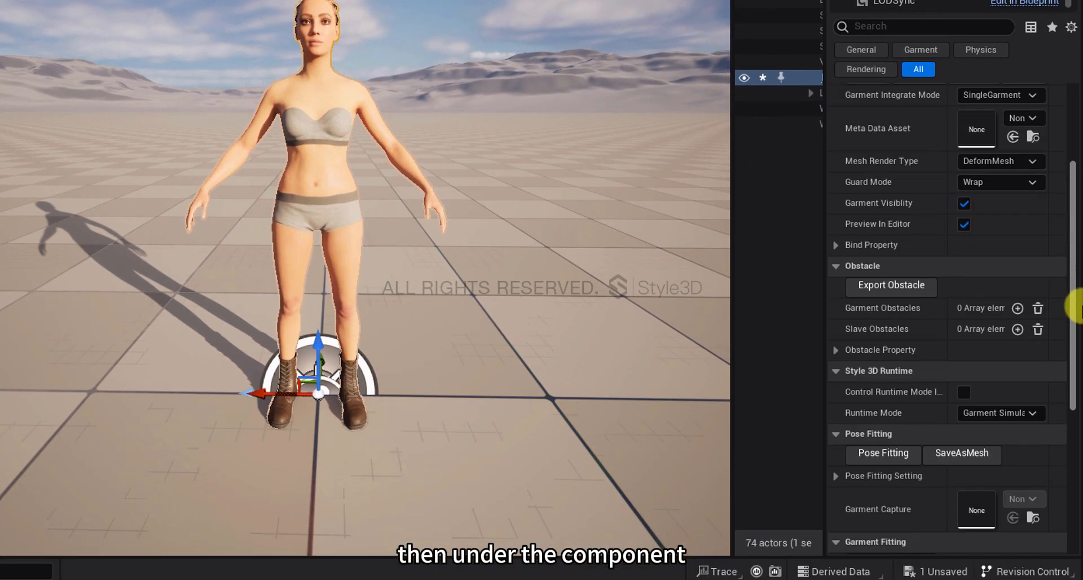
scroll(1074, 308, down, 1)
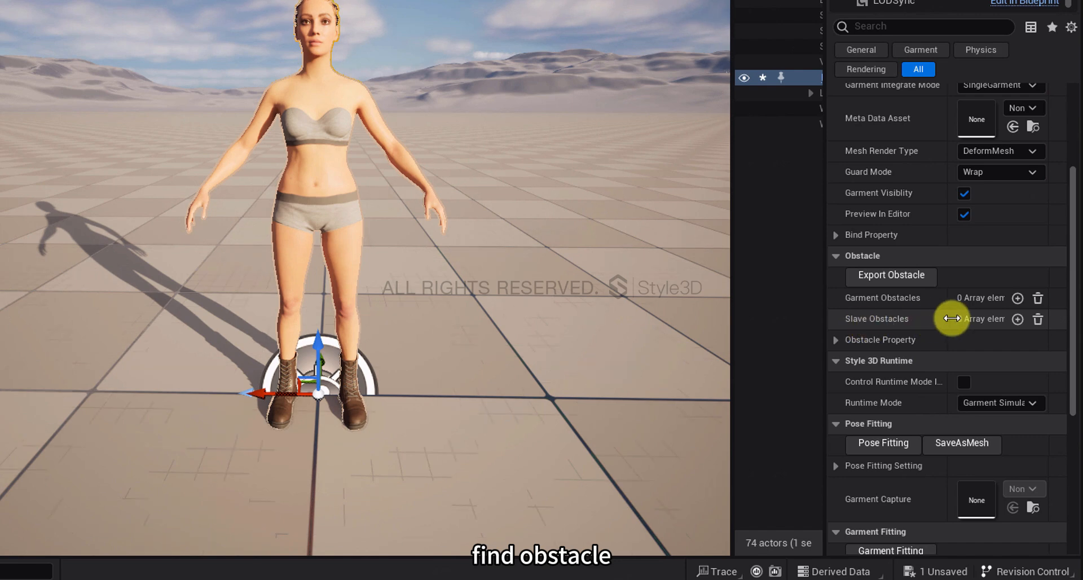
click(1018, 319)
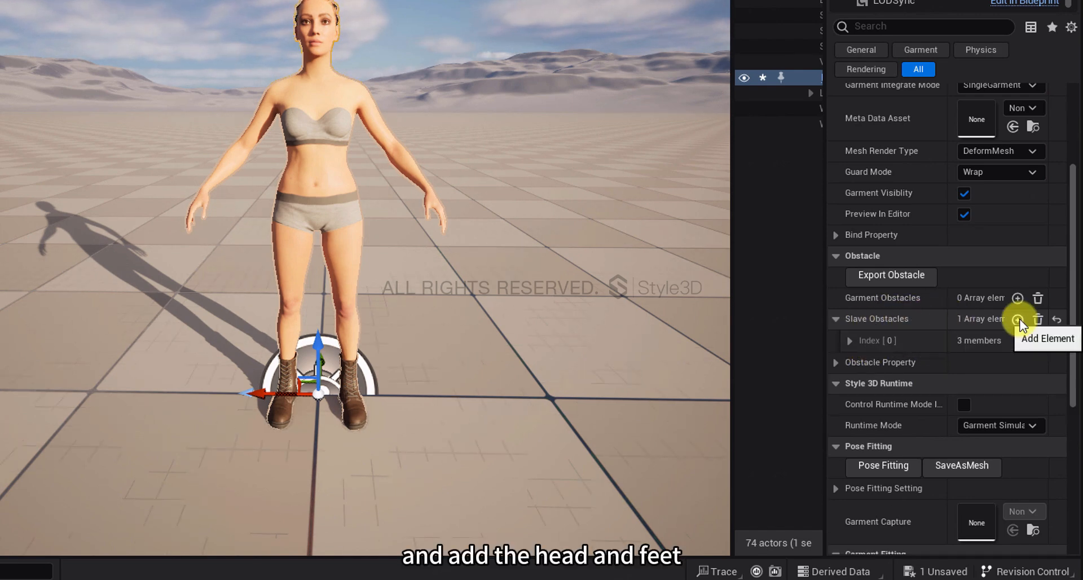
click(1017, 319)
click(849, 340)
click(1021, 406)
click(948, 357)
Assign the f_med_nrw_shs_boots skeletal mesh to the second slave obstacle of the Style 3D component.
scroll(936, 419, down, 1)
click(850, 425)
scroll(936, 425, down, 1)
click(1020, 466)
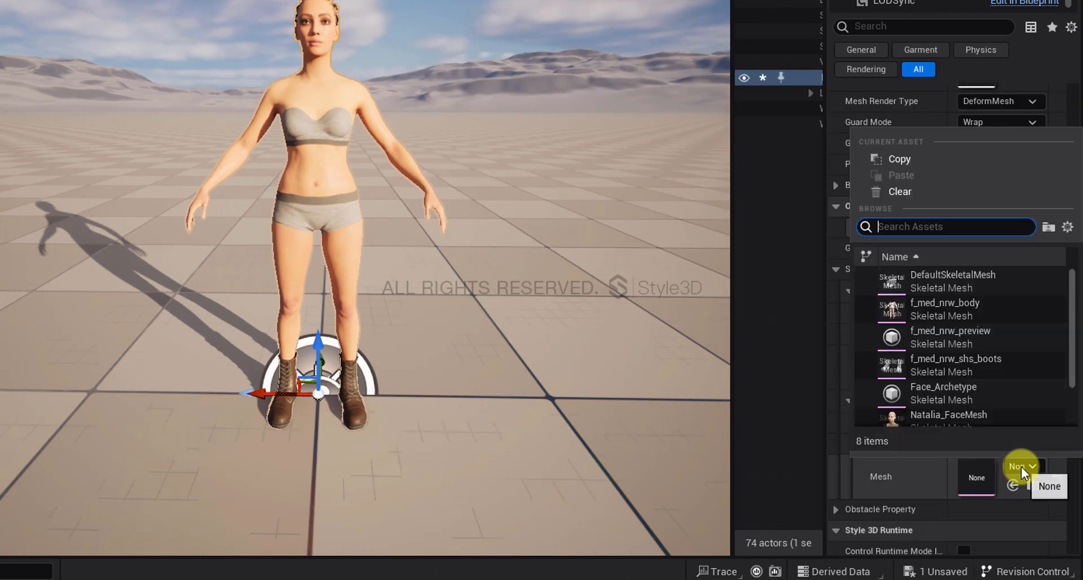
click(955, 362)
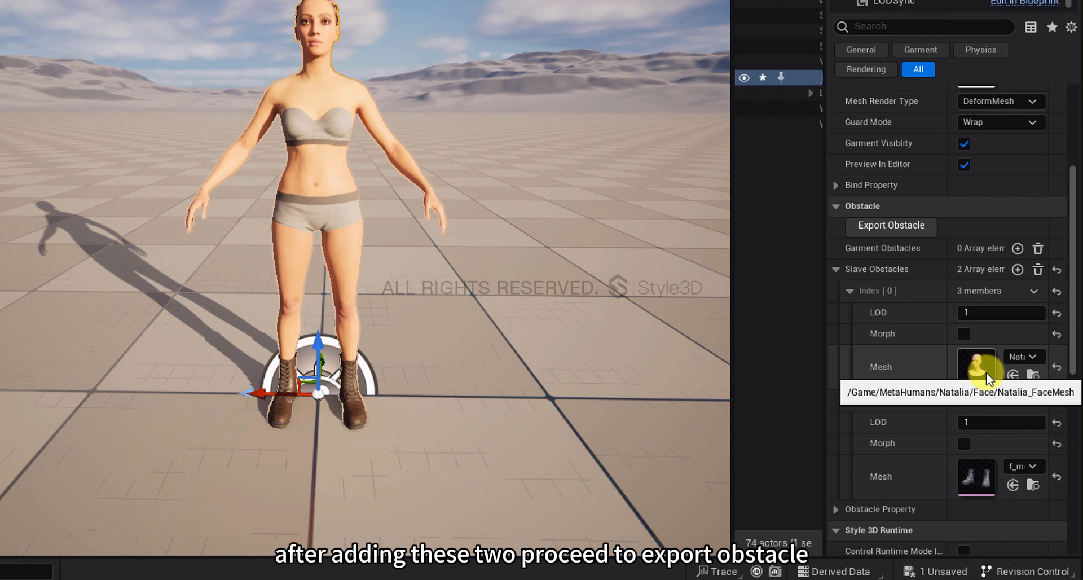
Export the obstacle as an OBJ file to the Atelier folder, saving over the existing Natalia file.
click(909, 228)
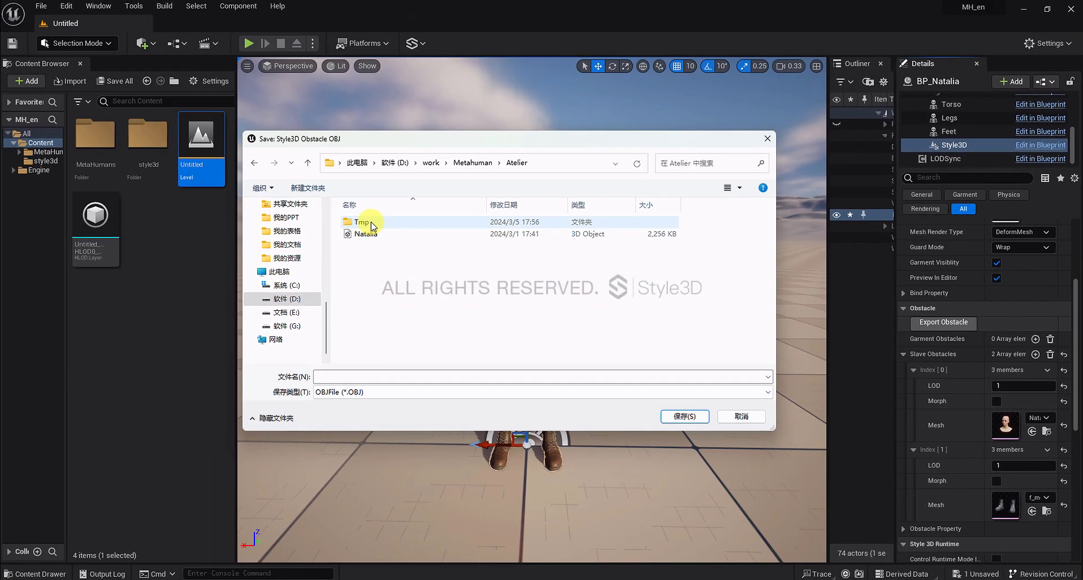
click(364, 234)
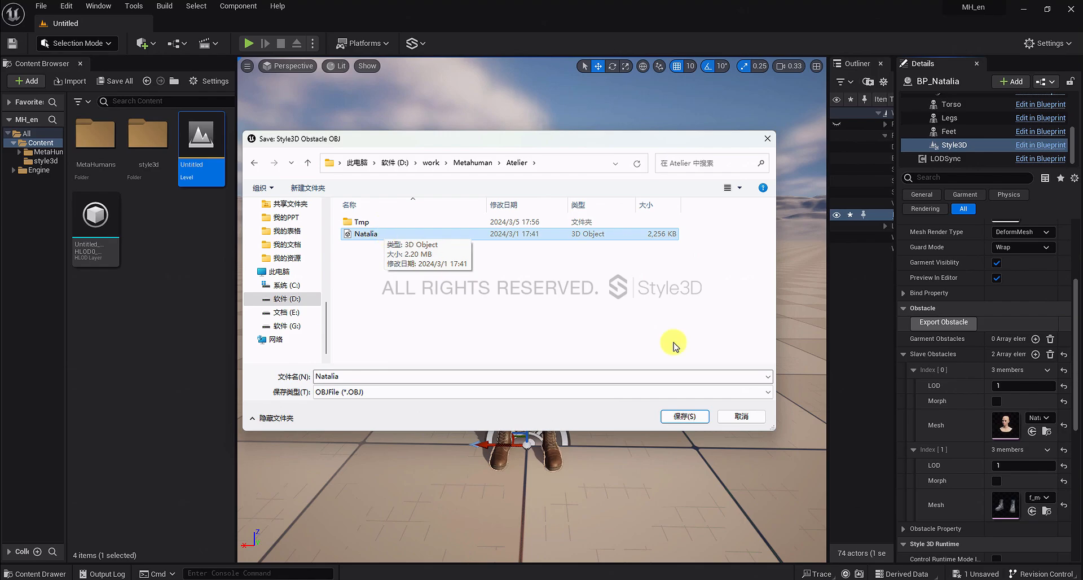
click(685, 417)
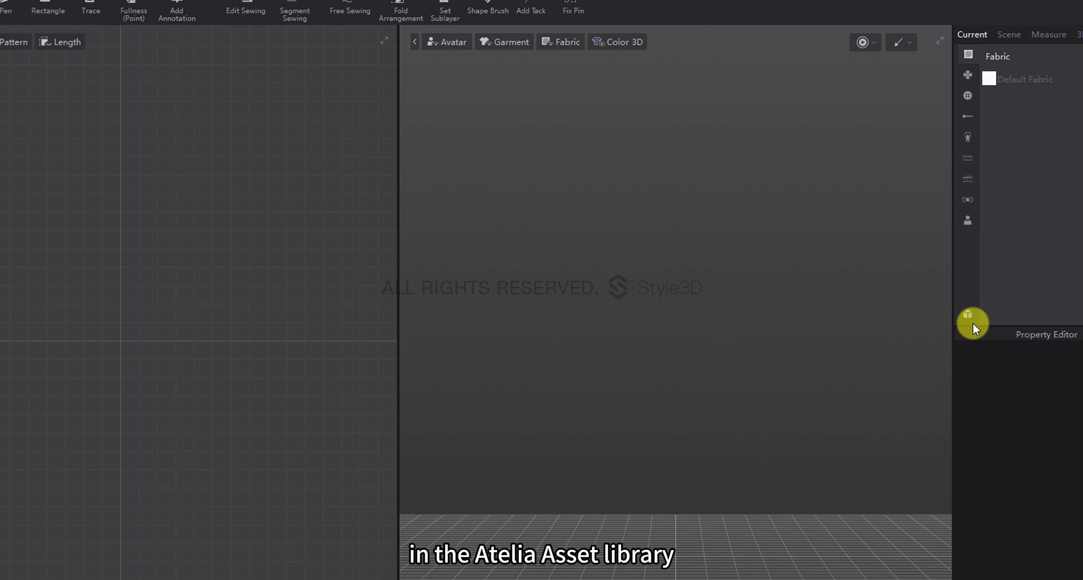
Switch to Style3D Atelier, filter the resource library's downloadable blocks to the women's Suit category and download Street-LooK-08.
click(973, 319)
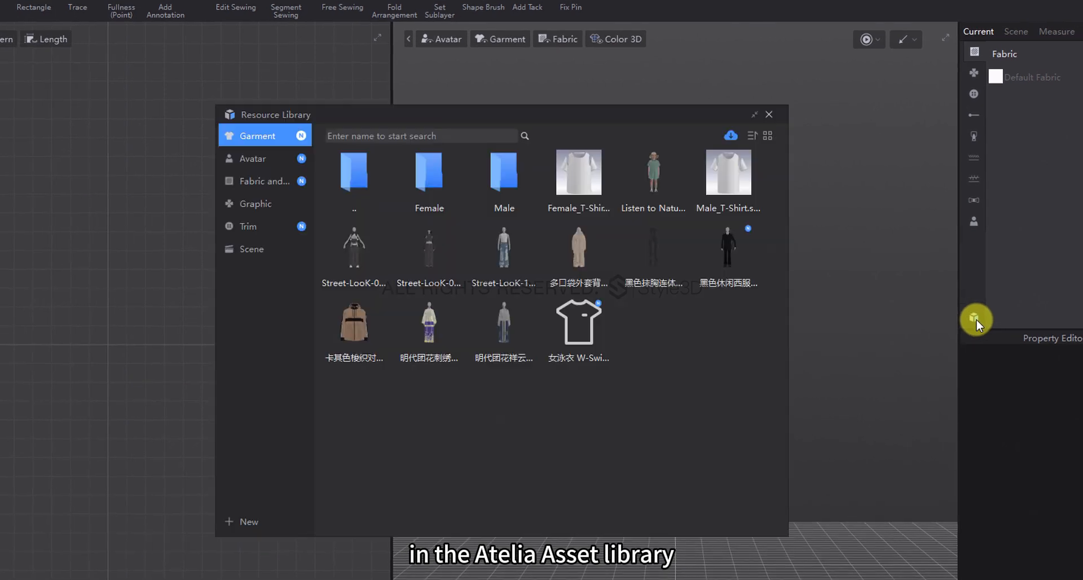
click(731, 136)
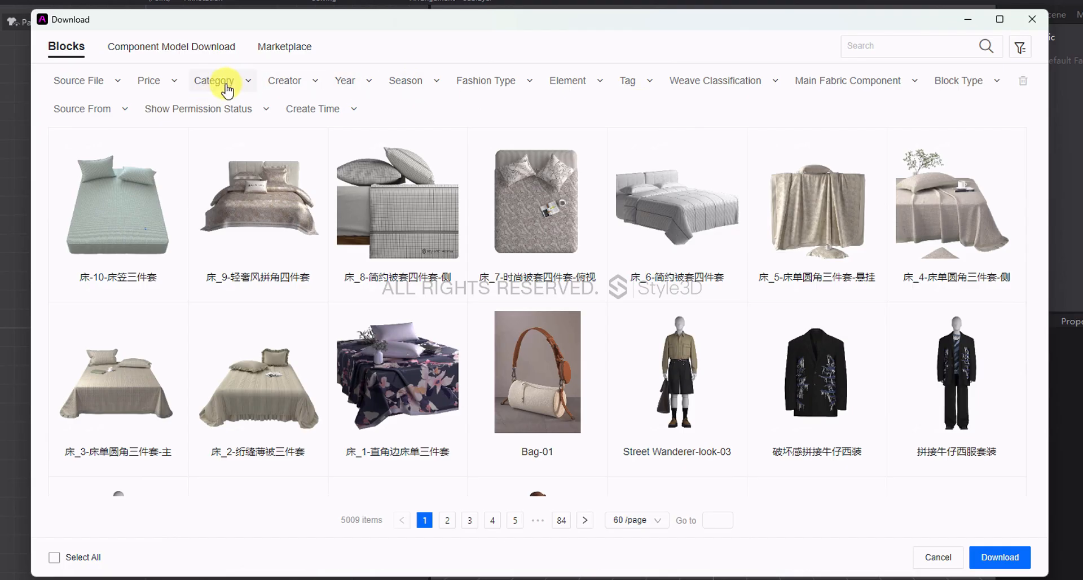
click(247, 81)
click(200, 213)
scroll(201, 215, down, 5)
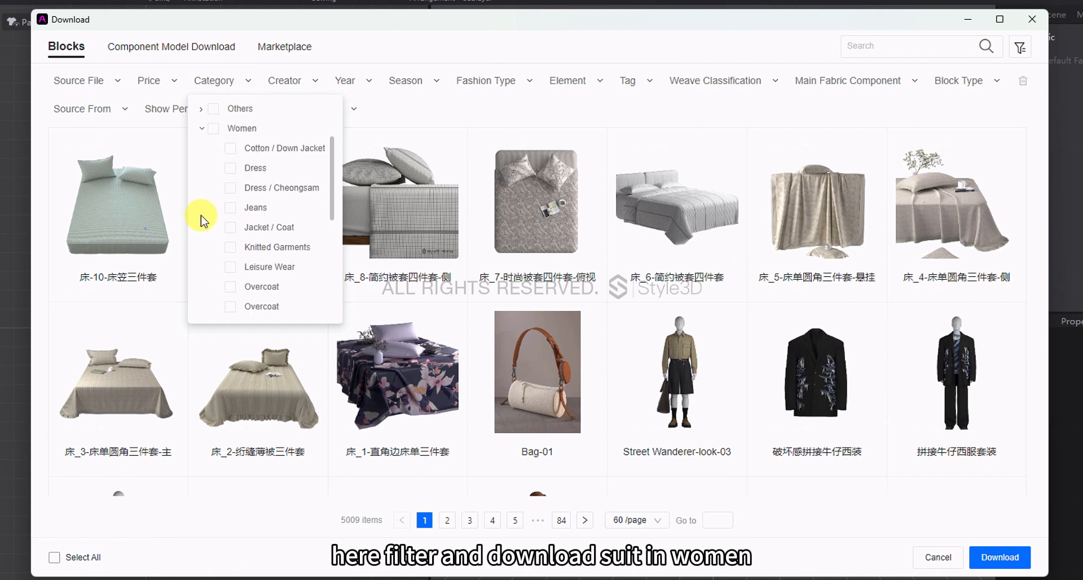
click(229, 254)
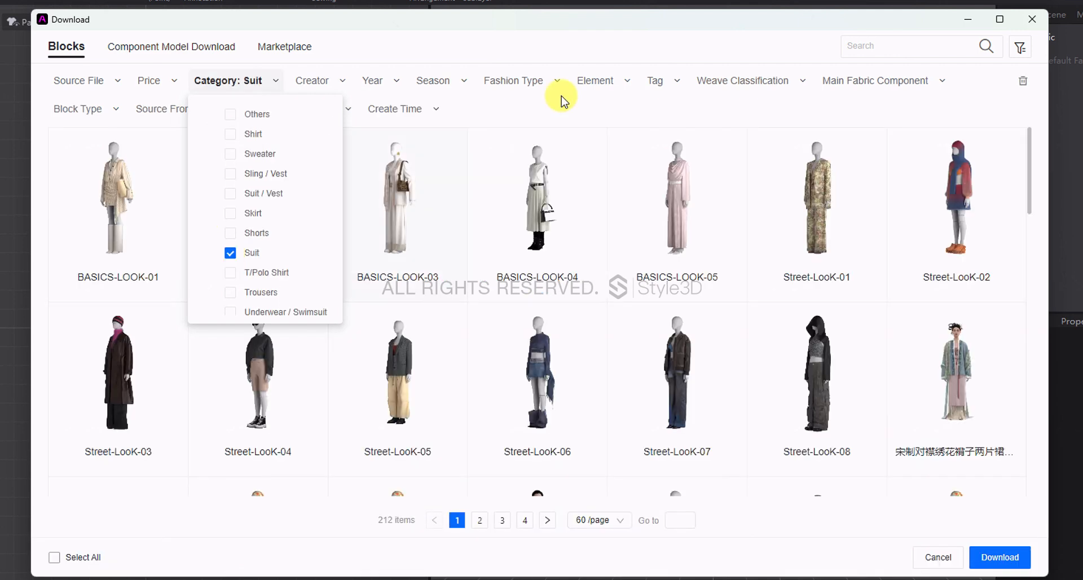
click(573, 49)
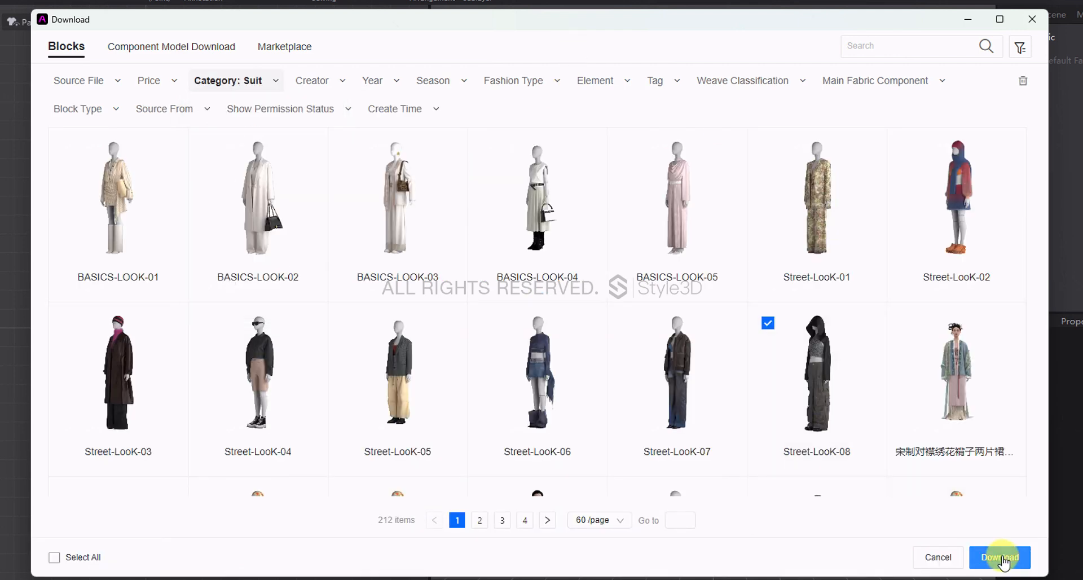
click(995, 559)
Open the downloaded Street-LooK-08 project with its garment and avatar but without the scene, and close the resource library.
double_click(466, 236)
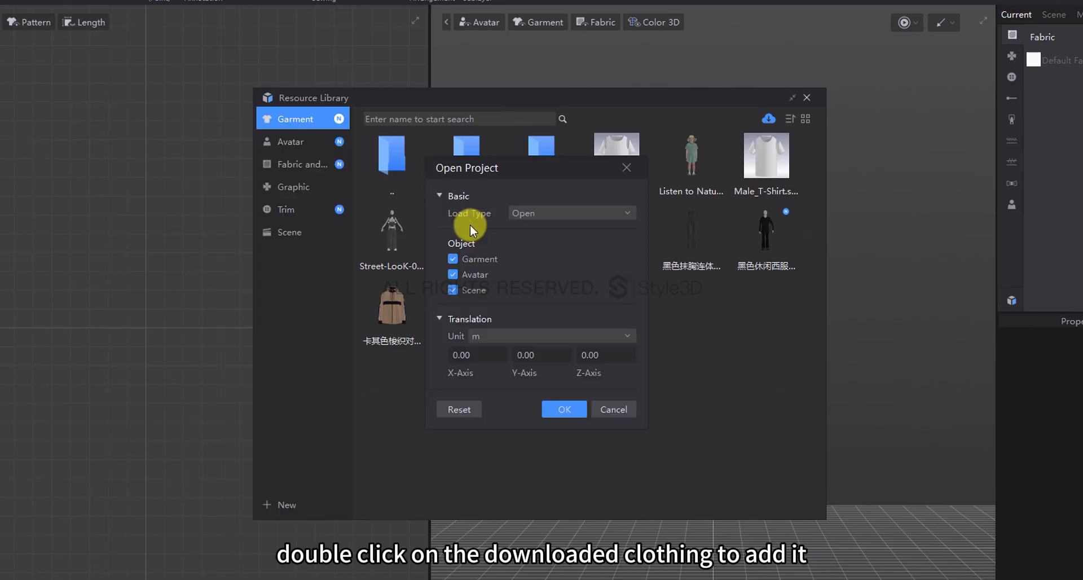
click(457, 290)
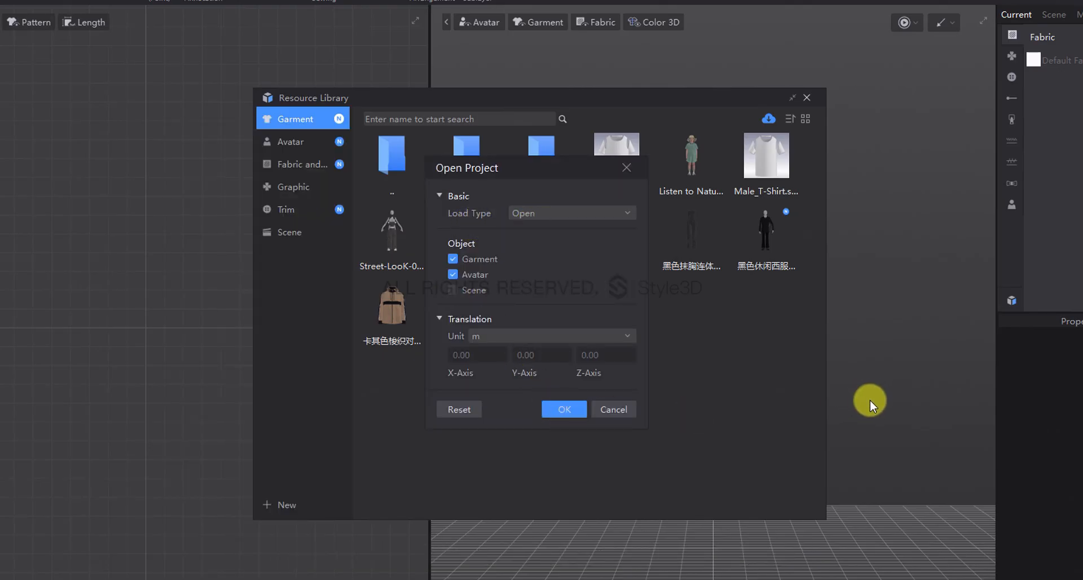
click(807, 97)
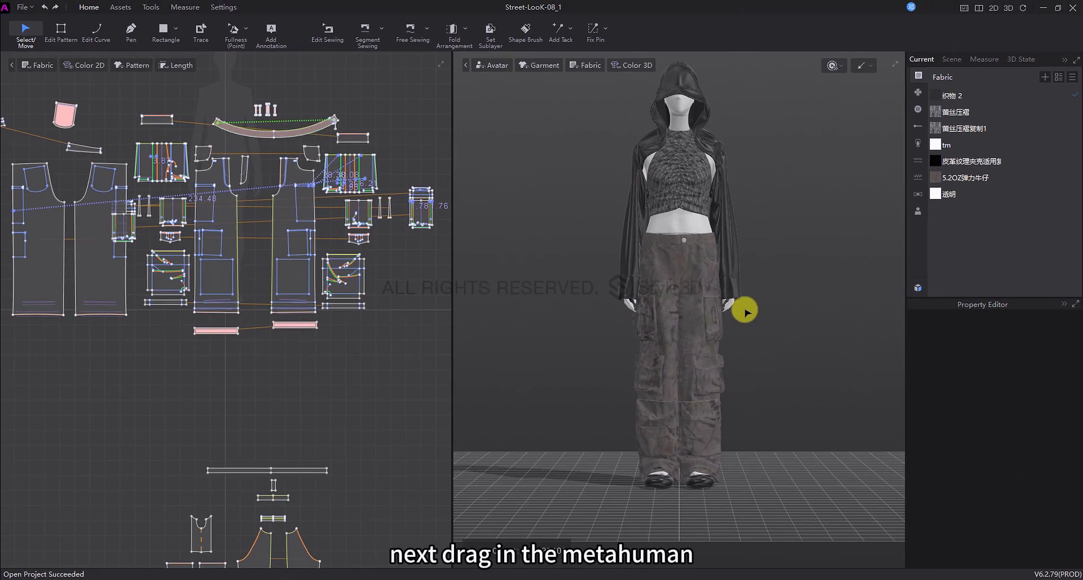
Import the exported Natalia OBJ as an avatar with load type Add, centimetre scale and Y as the up axis.
drag(882, 389, 580, 330)
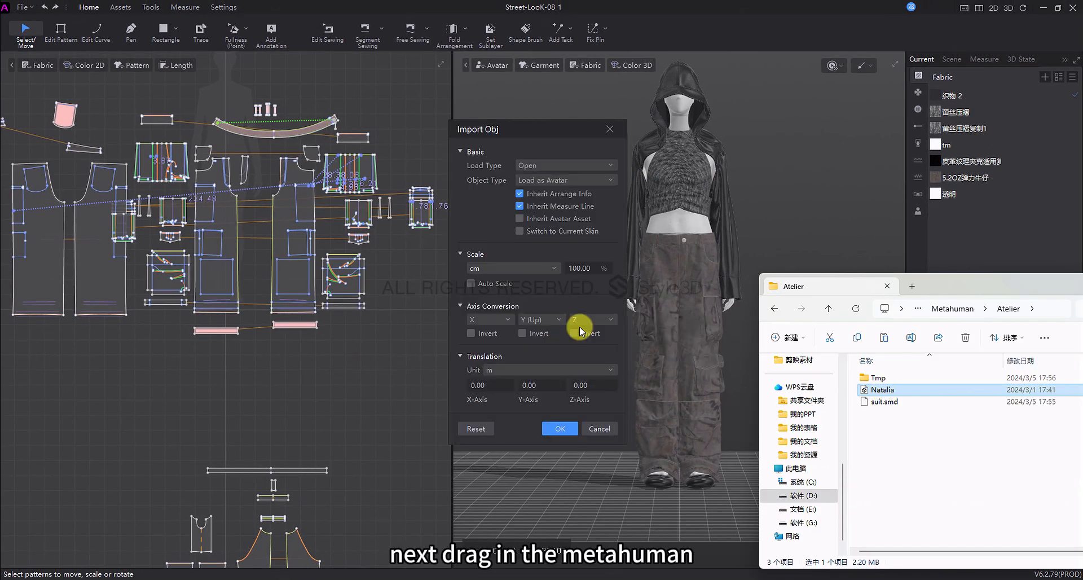
click(855, 229)
click(593, 163)
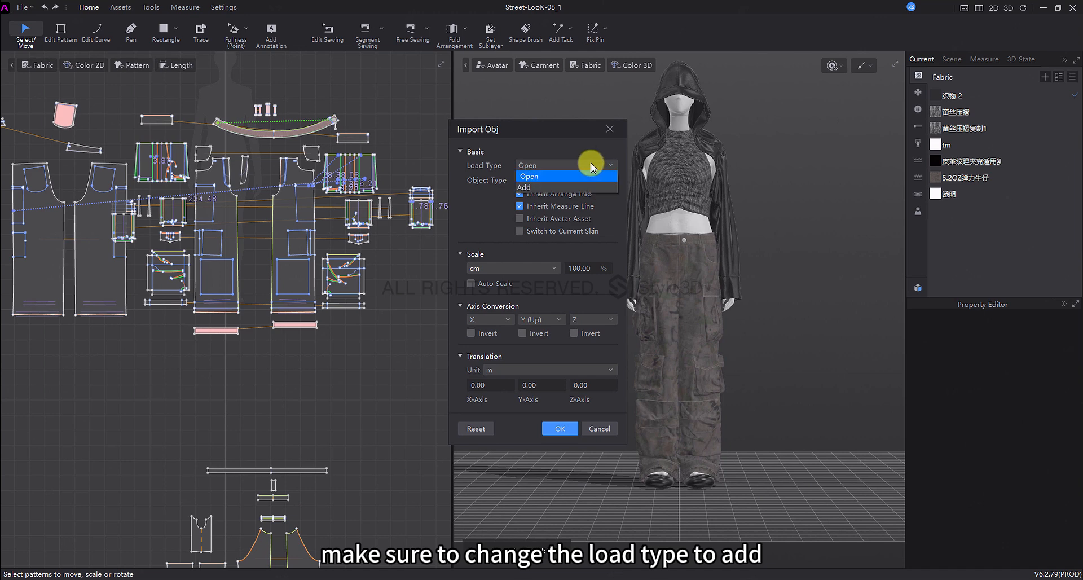
click(555, 187)
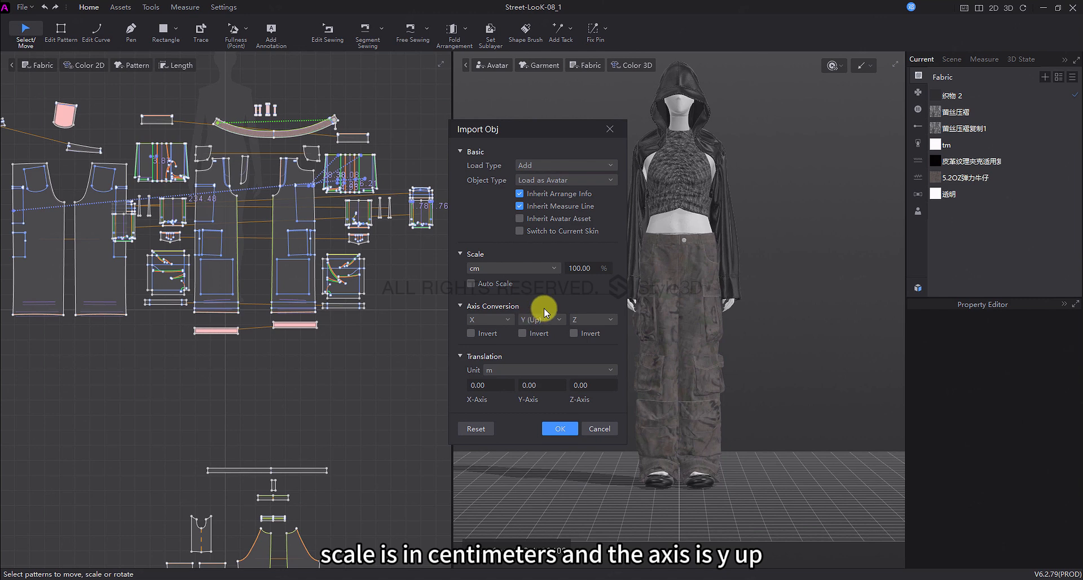
click(559, 428)
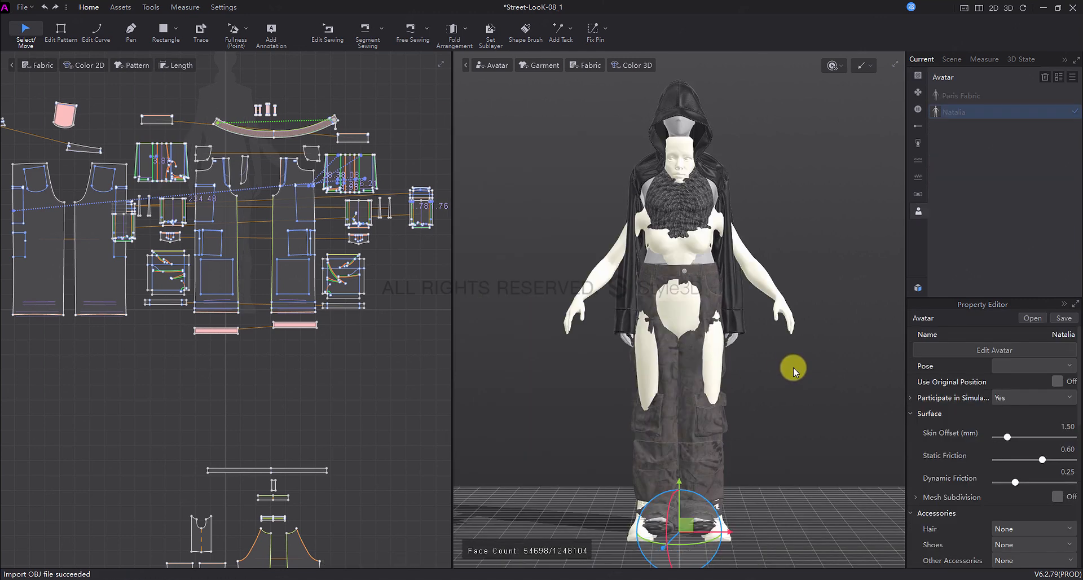
Try to move the imported Natalia avatar sideways, away from the clothed avatar.
drag(702, 527, 840, 524)
middle_drag(752, 425, 705, 436)
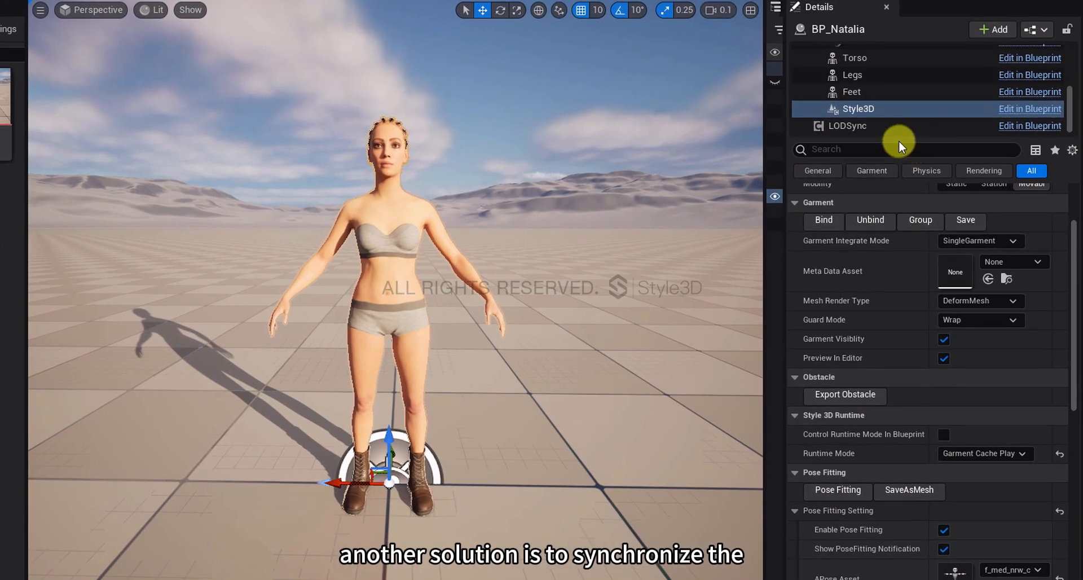
Switch to Unreal Engine and set the Forced LOD of BP_Natalia's LODSync component to 1, matching the Style 3D obstacle LOD.
click(899, 133)
click(957, 230)
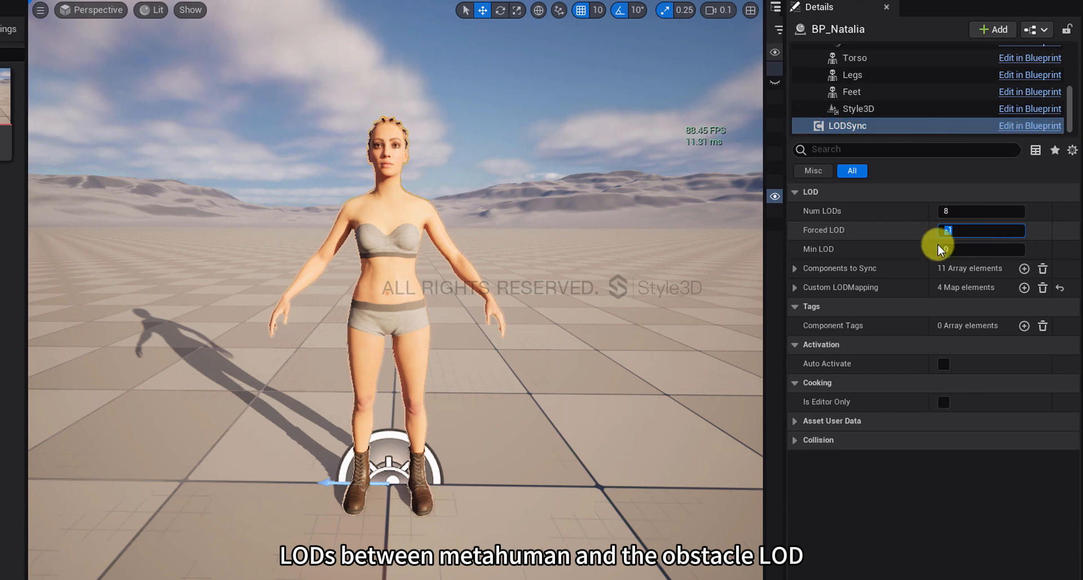
click(854, 109)
scroll(914, 454, down, 10)
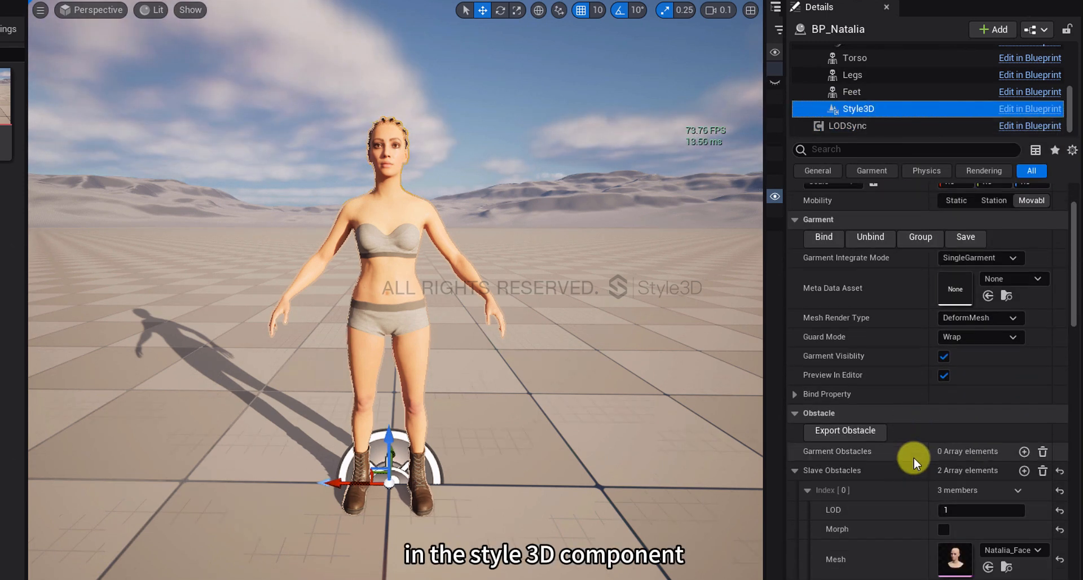
click(850, 127)
click(965, 230)
text(1)
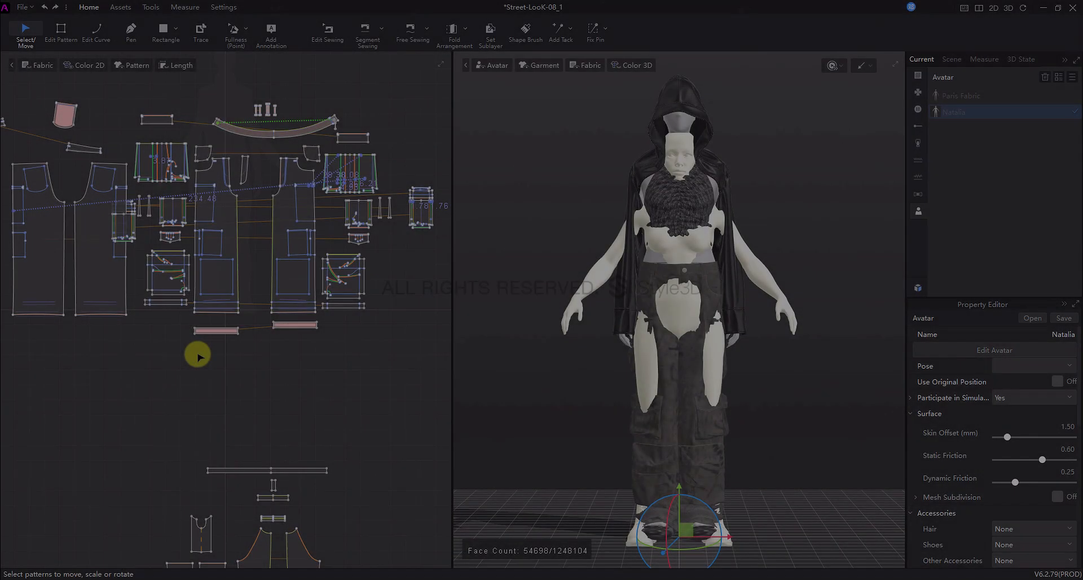
Switch to Style3D Atelier, select all the patterns and hide the clothing in the 3D view.
scroll(233, 368, down, 3)
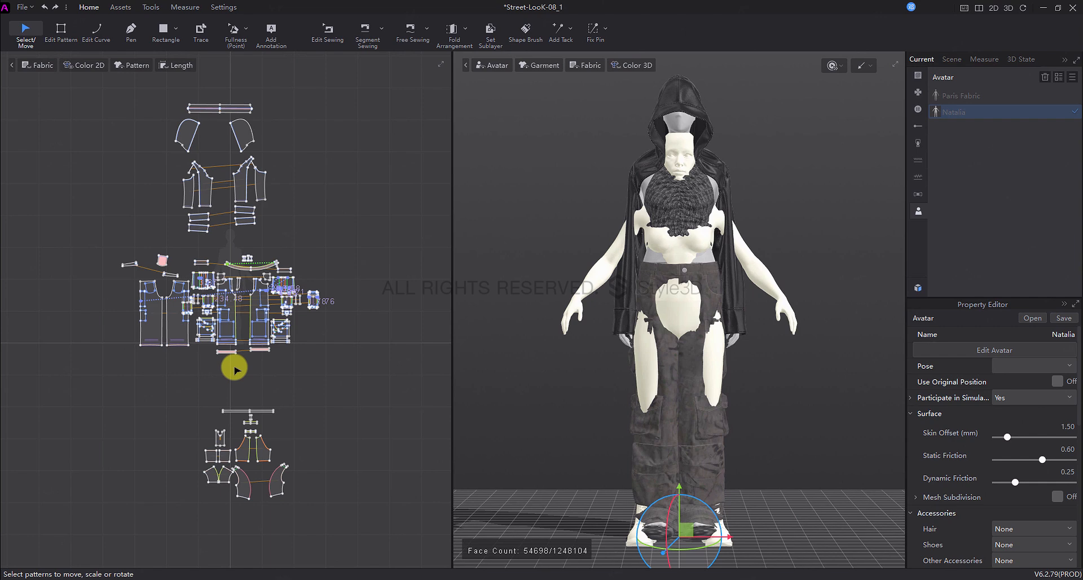
key(ctrl+a)
key(shift+q)
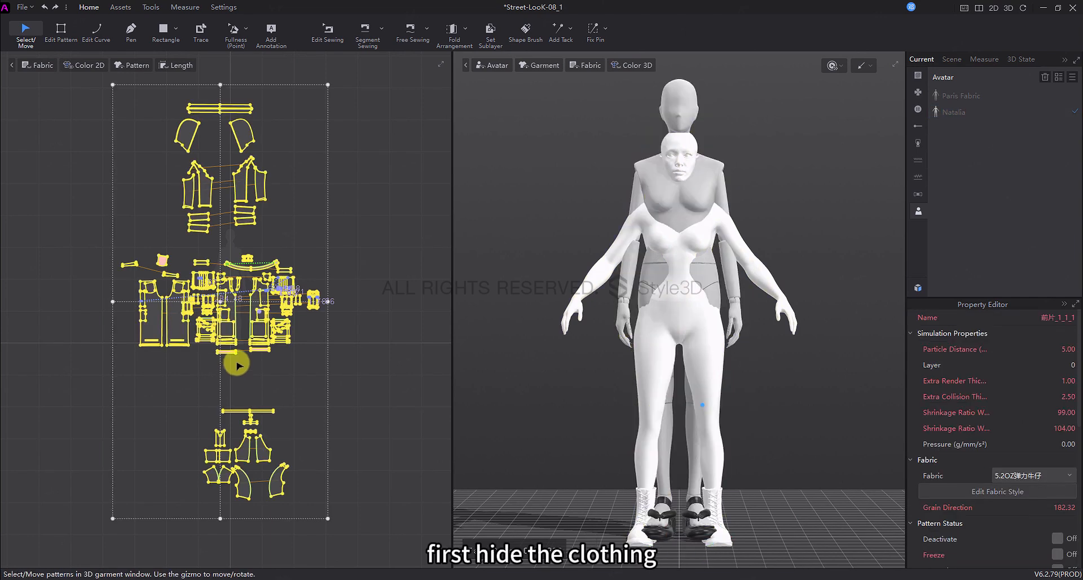
Set the Natalia avatar to not participate in the simulation.
click(774, 346)
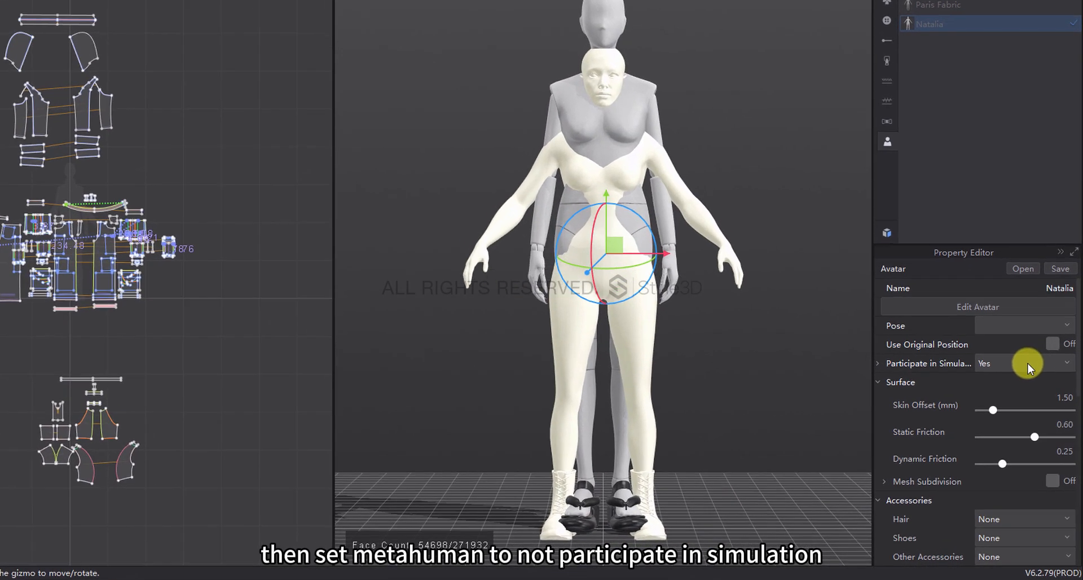
click(1028, 363)
click(991, 354)
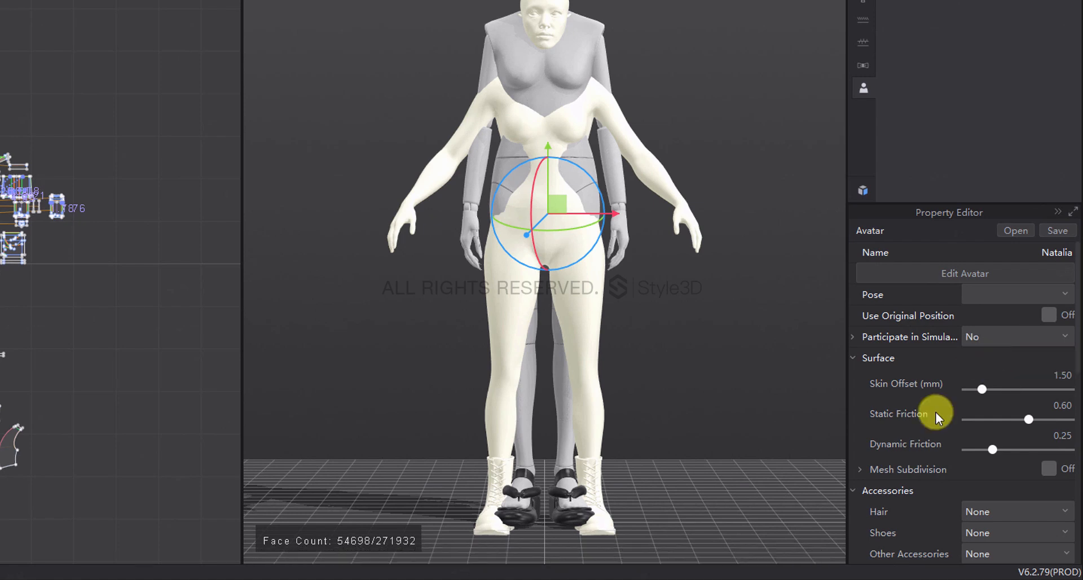
Make the Natalia avatar's material semi-transparent by lowering its alpha, and set its color to red (FF0000).
scroll(863, 426, down, 6)
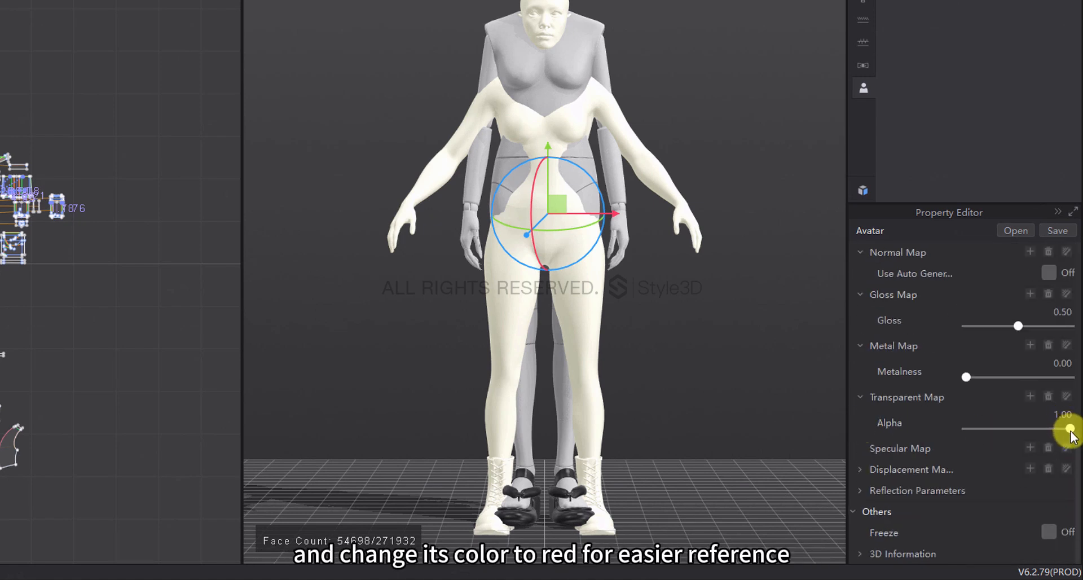
drag(1066, 430, 1000, 432)
scroll(902, 419, up, 6)
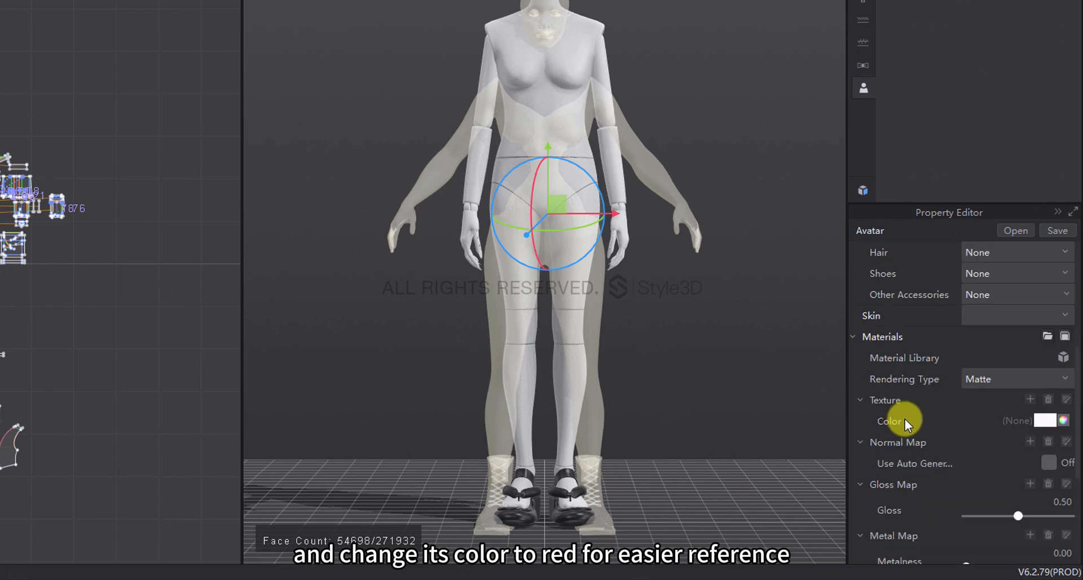
click(1045, 420)
click(359, 45)
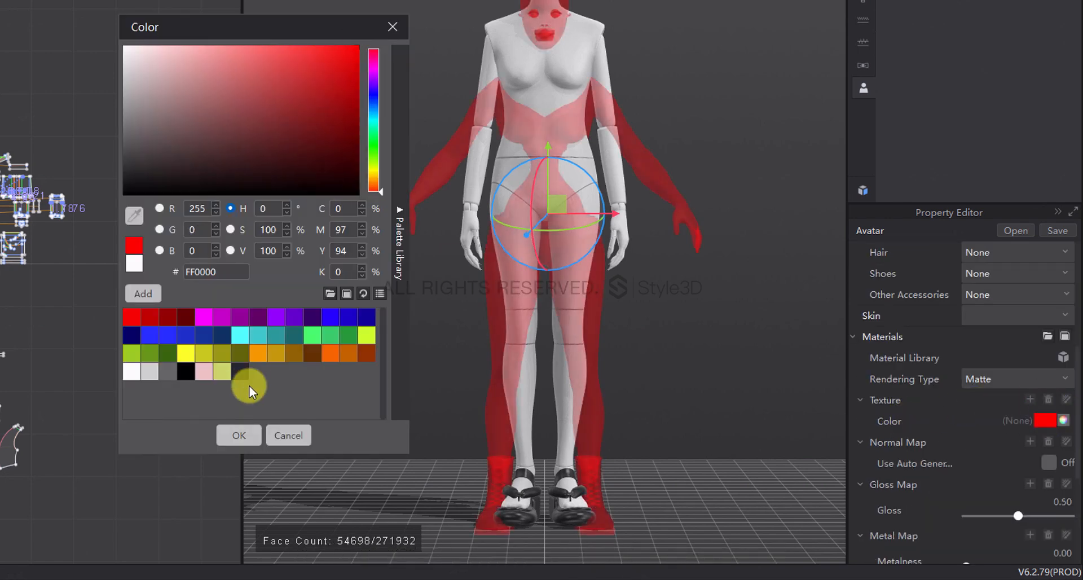
click(237, 434)
click(671, 366)
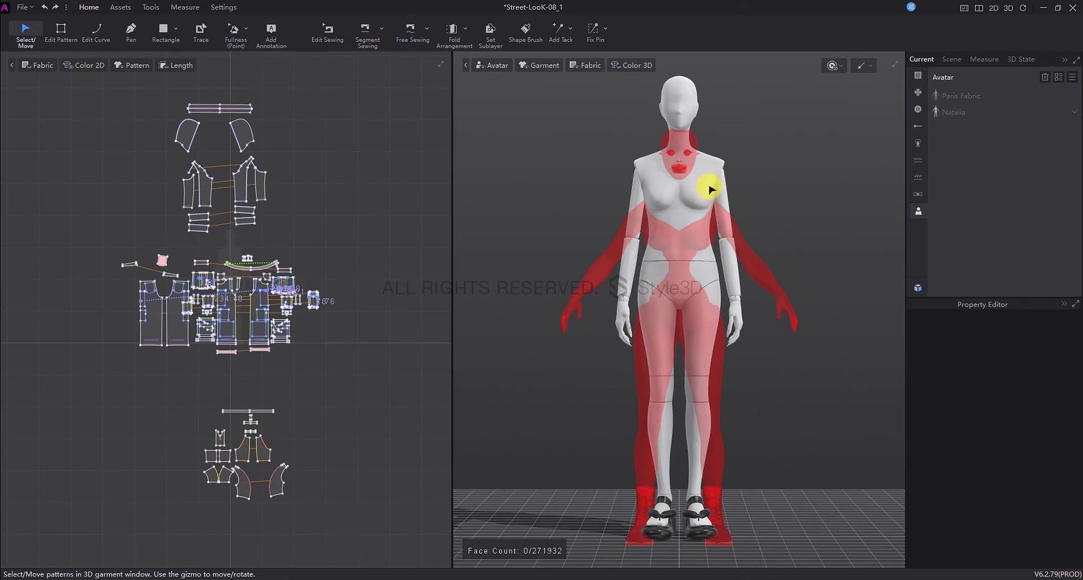
Change the Paris Fabric avatar's pose to A and delete its shoes.
click(583, 60)
scroll(959, 457, up, 5)
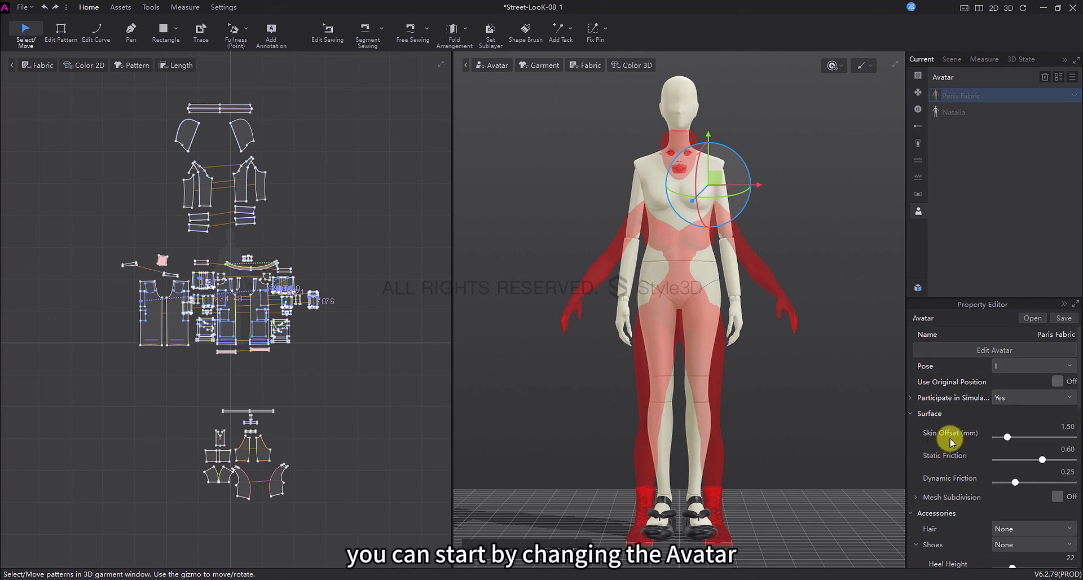
click(1053, 367)
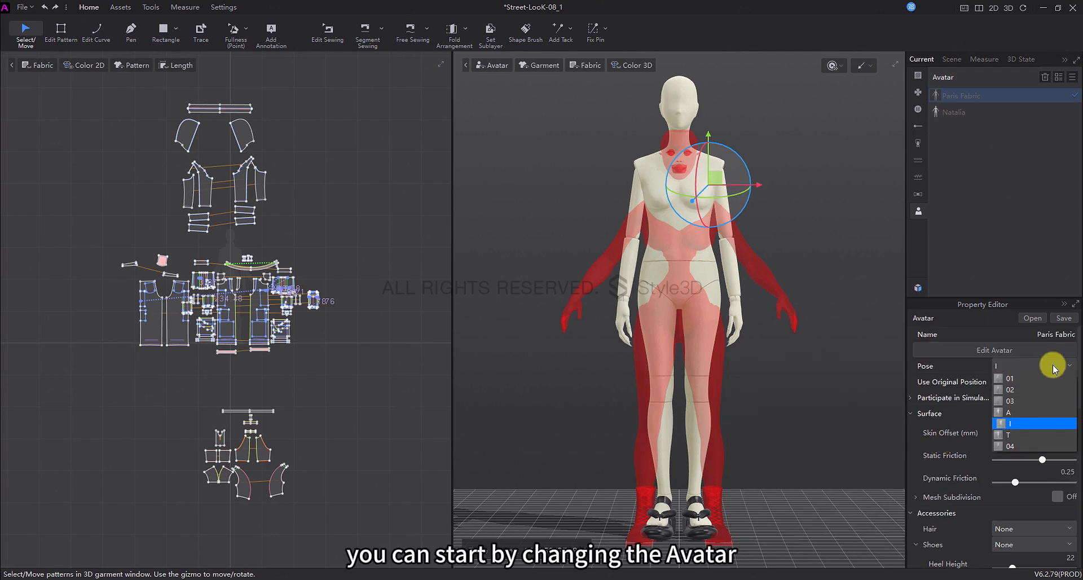
click(1026, 417)
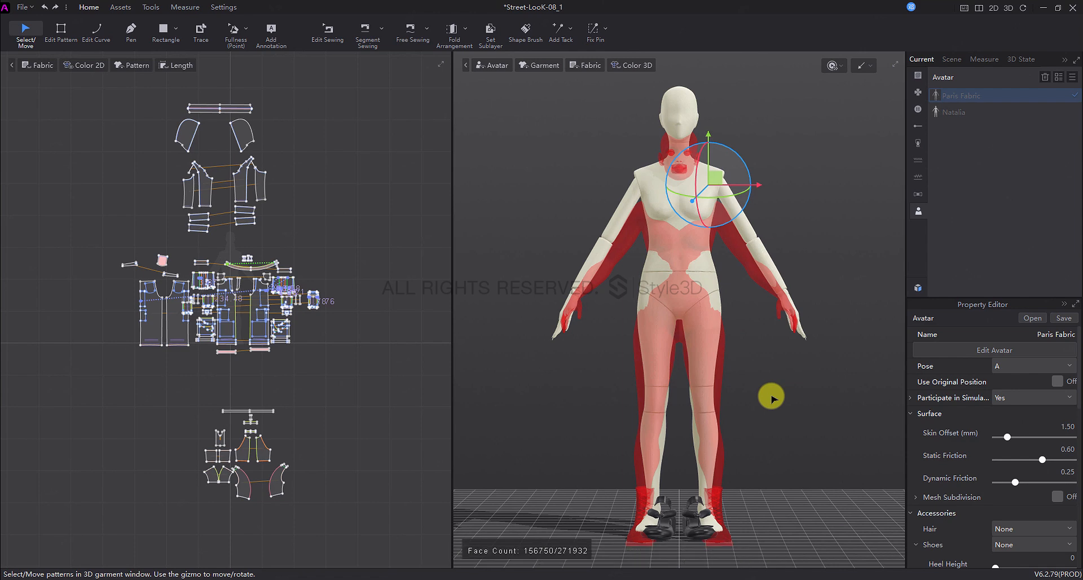
click(695, 532)
key(Delete)
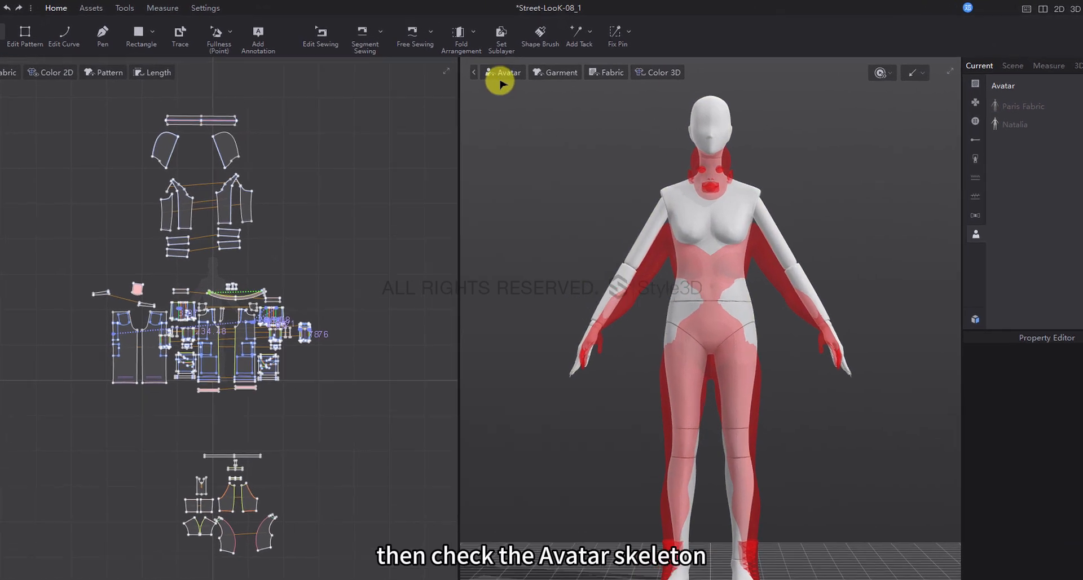
Show the avatar's skeleton in the 3D view.
click(502, 82)
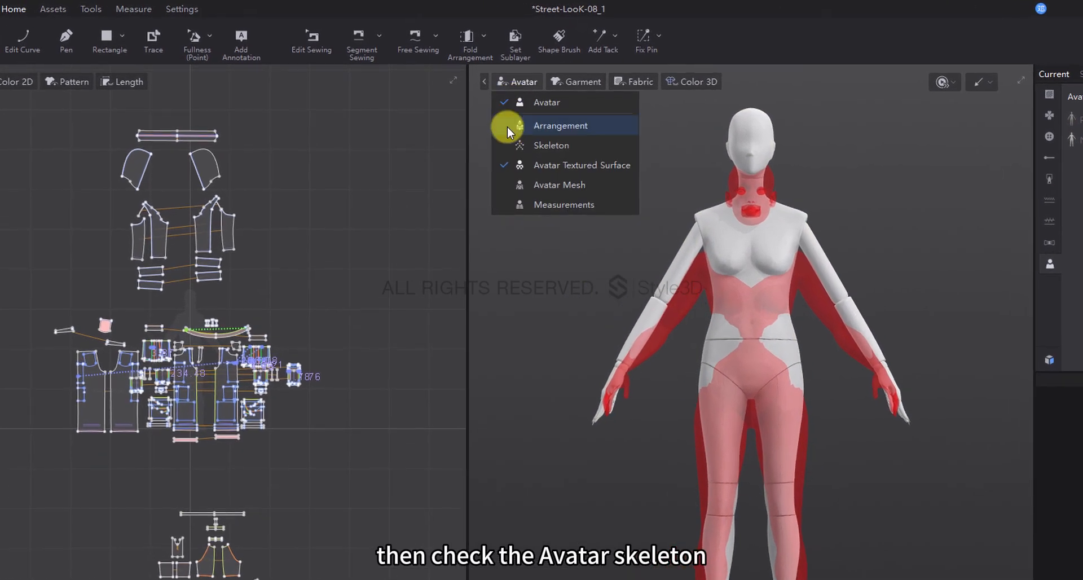
click(506, 126)
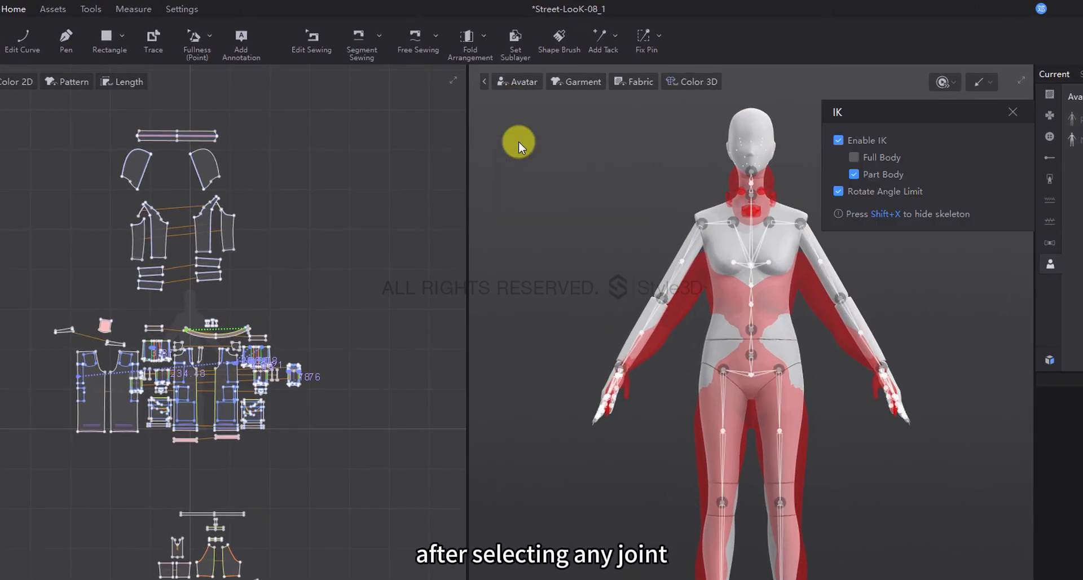
Rotate the Paris Fabric avatar's arm and wrist joints to match the arm pose of the red Natalia avatar.
click(683, 264)
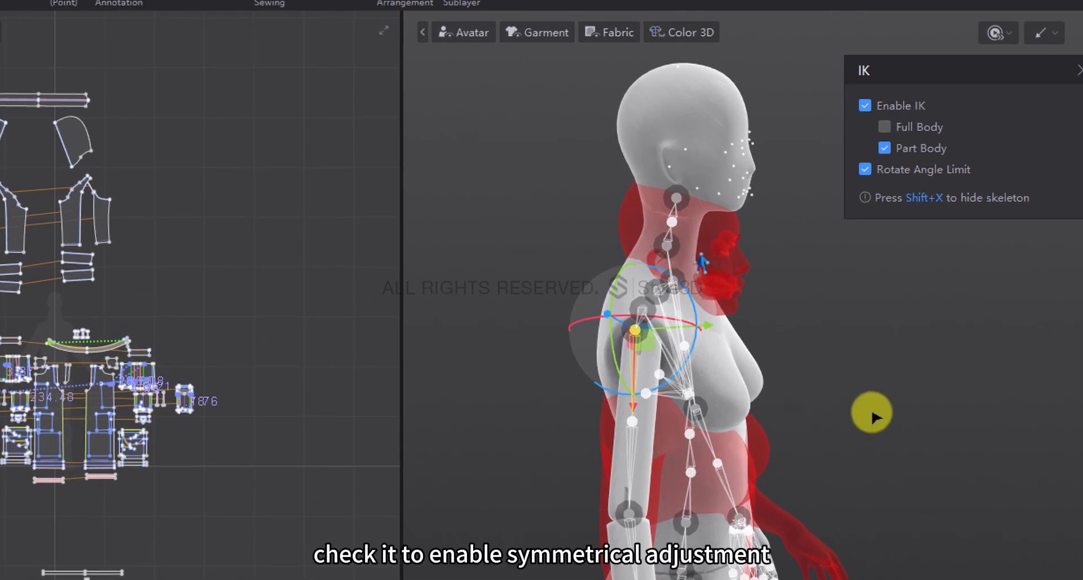
right_drag(868, 412, 892, 459)
click(646, 510)
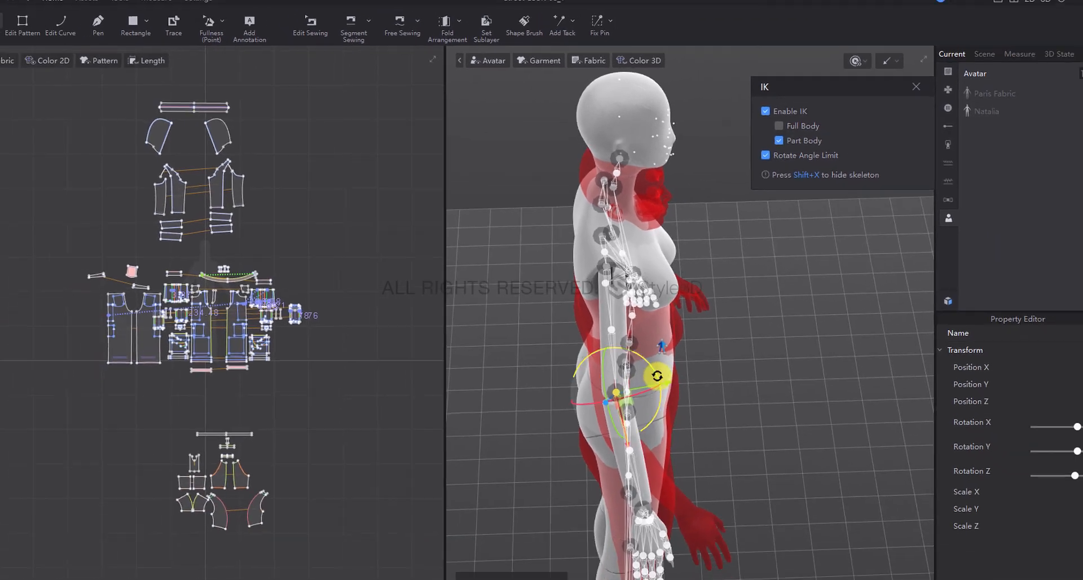
drag(709, 486, 707, 467)
drag(648, 343, 634, 338)
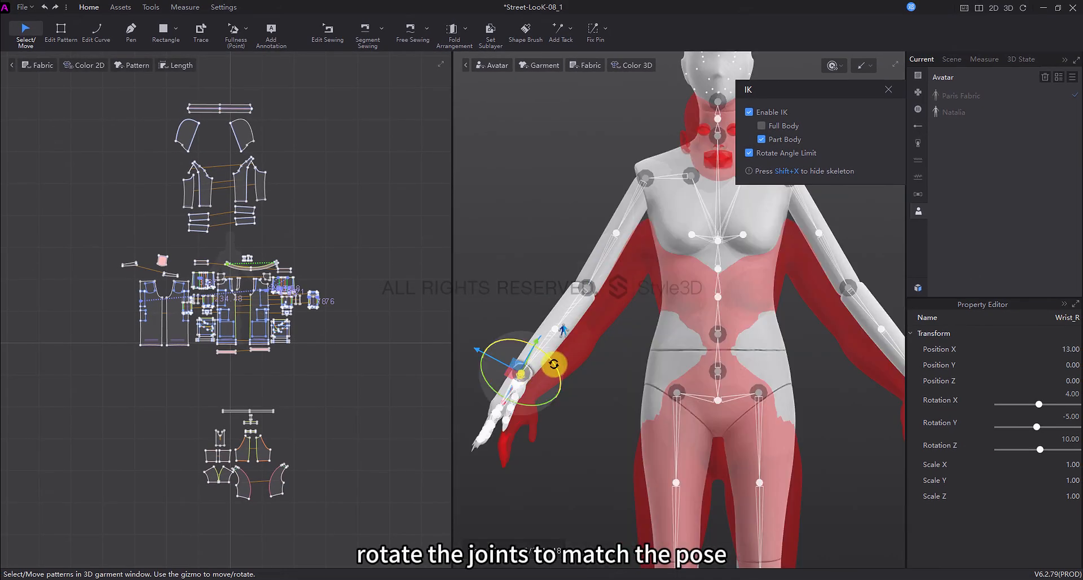
drag(553, 364, 545, 352)
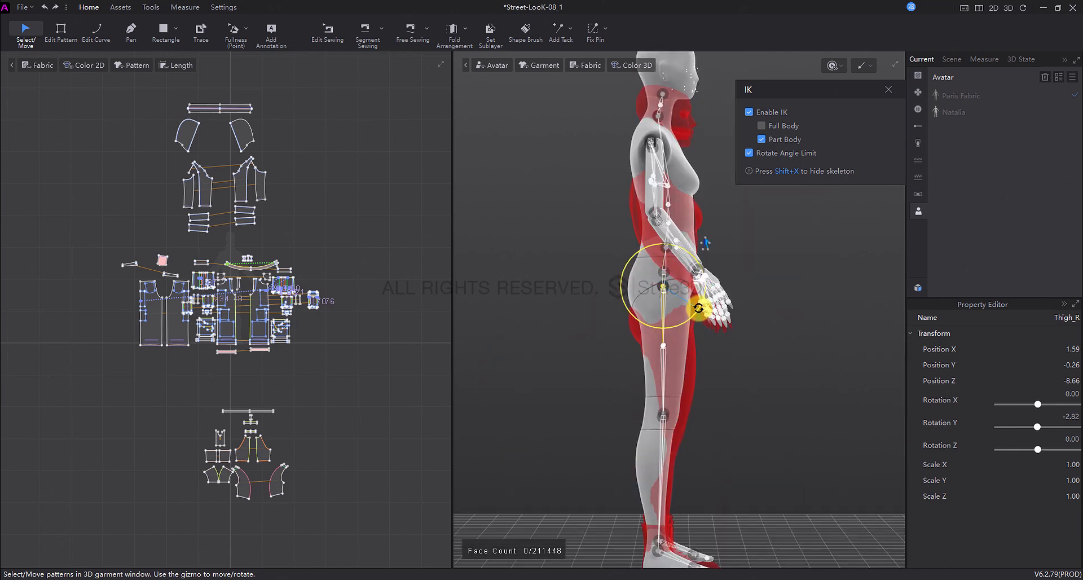
Rotate the thigh and calf joints to match the red avatar's legs, and finish the IK skeleton editing.
right_drag(701, 306, 713, 369)
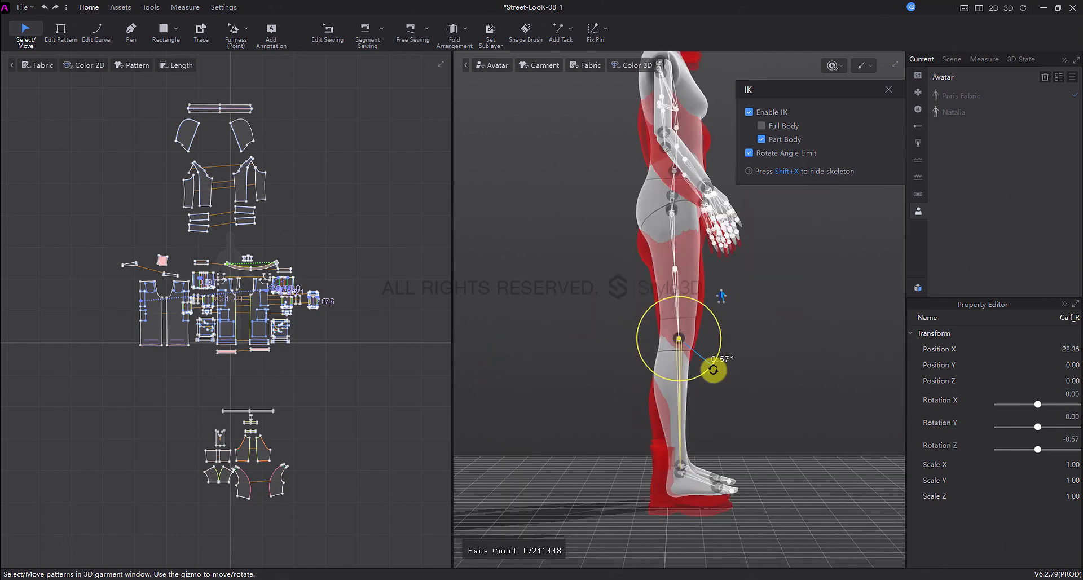
click(791, 431)
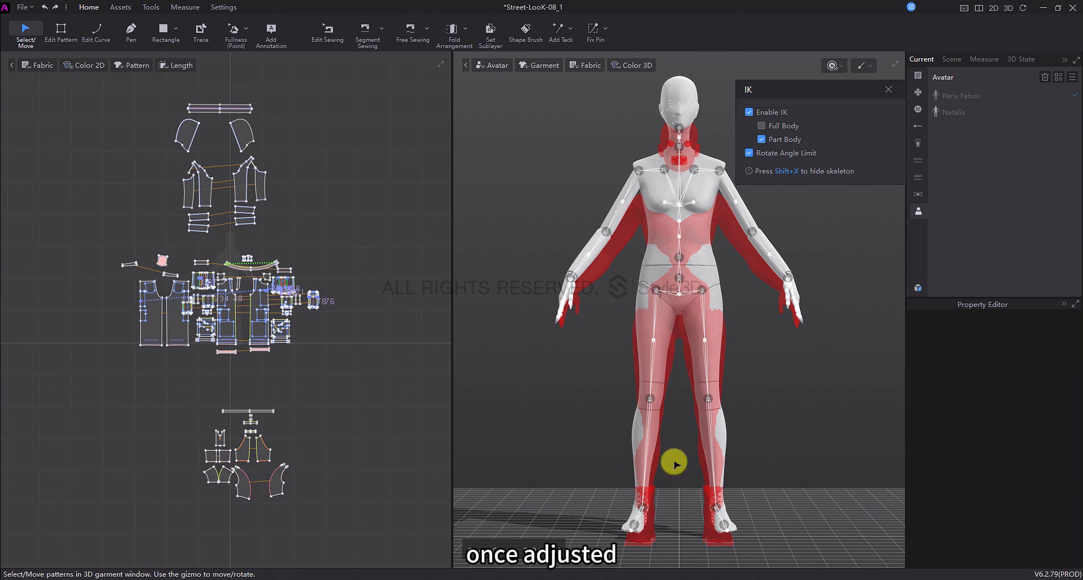
click(889, 89)
Save the Paris Fabric avatar's adjusted pose to the pose library as metahuman, check it among the available poses, and close the avatar editor.
click(689, 191)
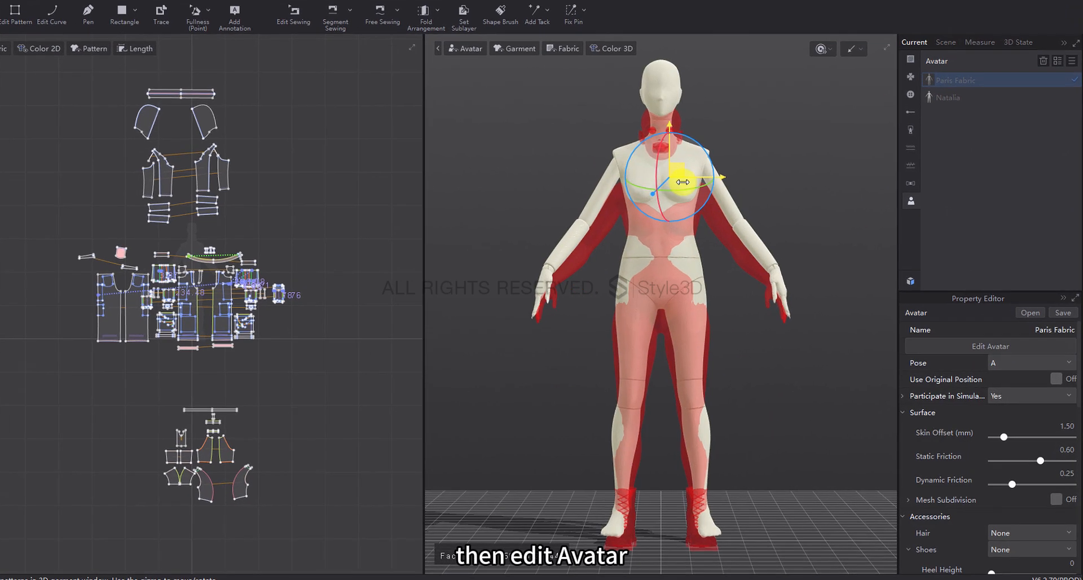
click(992, 347)
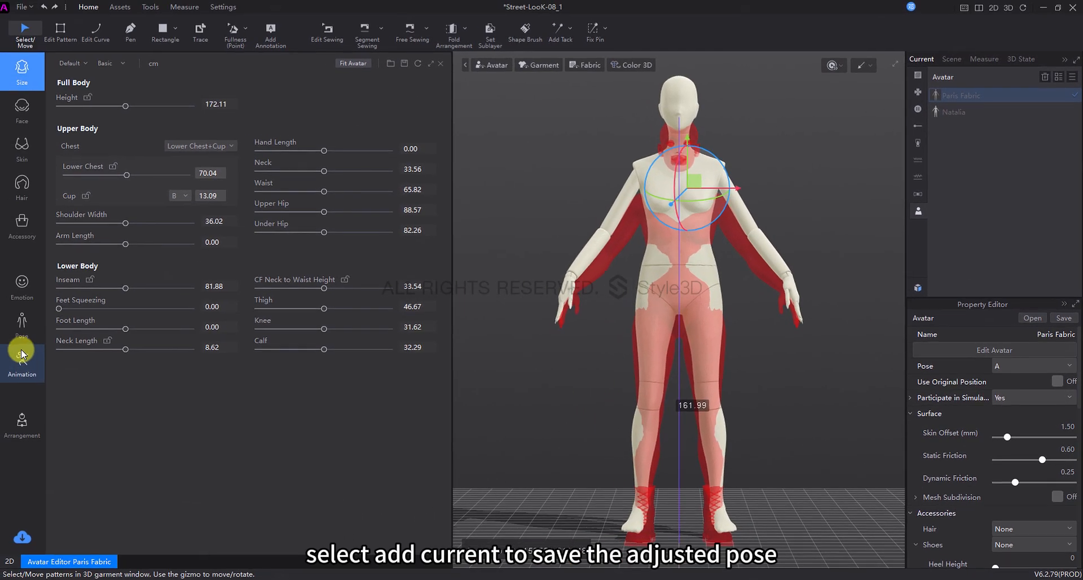
click(22, 321)
click(102, 148)
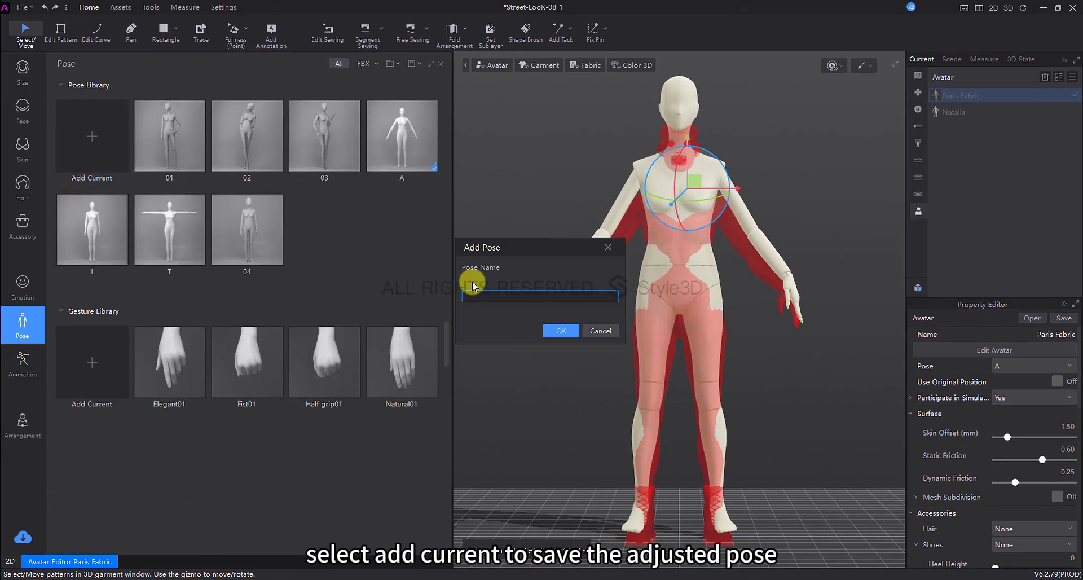
click(487, 296)
text(metahuman)
key(Return)
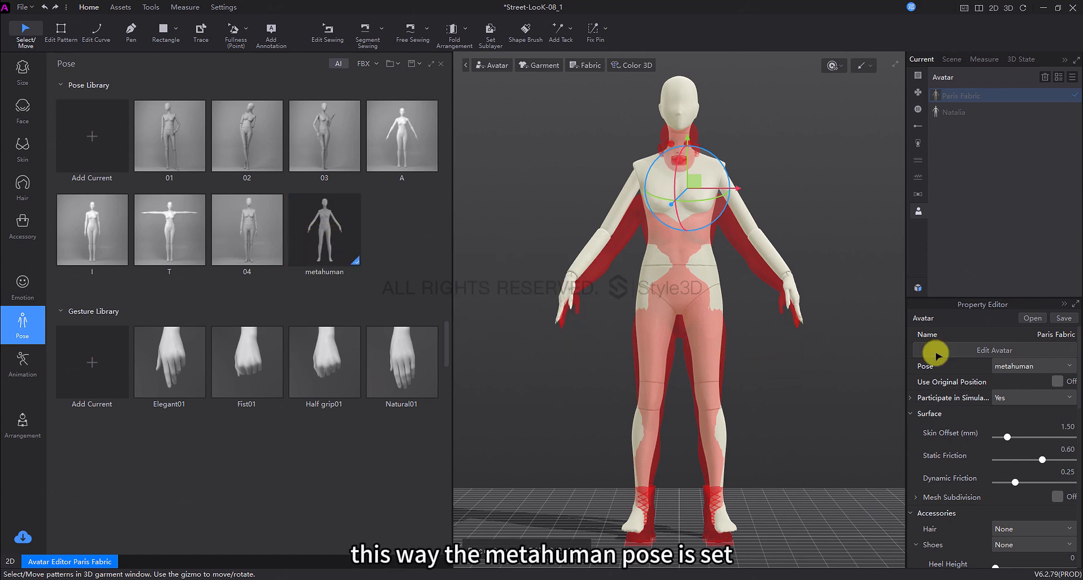
click(1032, 365)
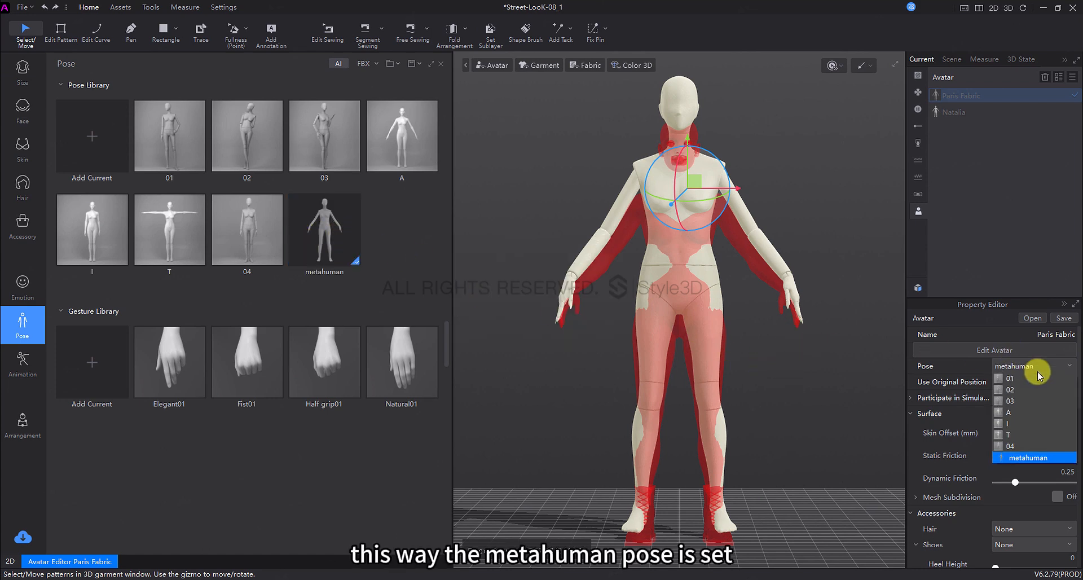
click(796, 345)
click(441, 63)
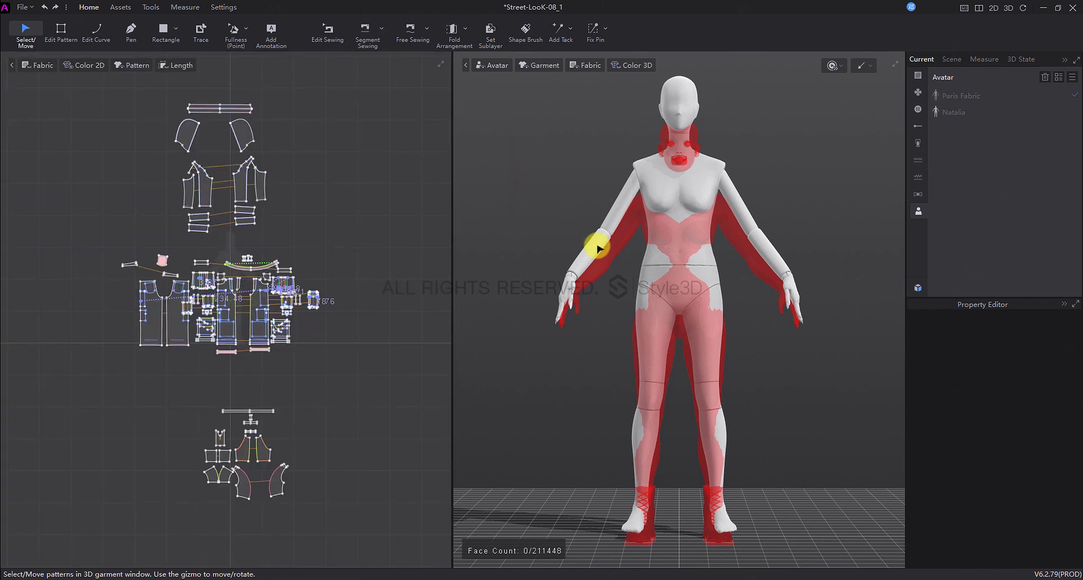
Set the Paris Fabric avatar's pose back to I.
click(701, 187)
click(1032, 366)
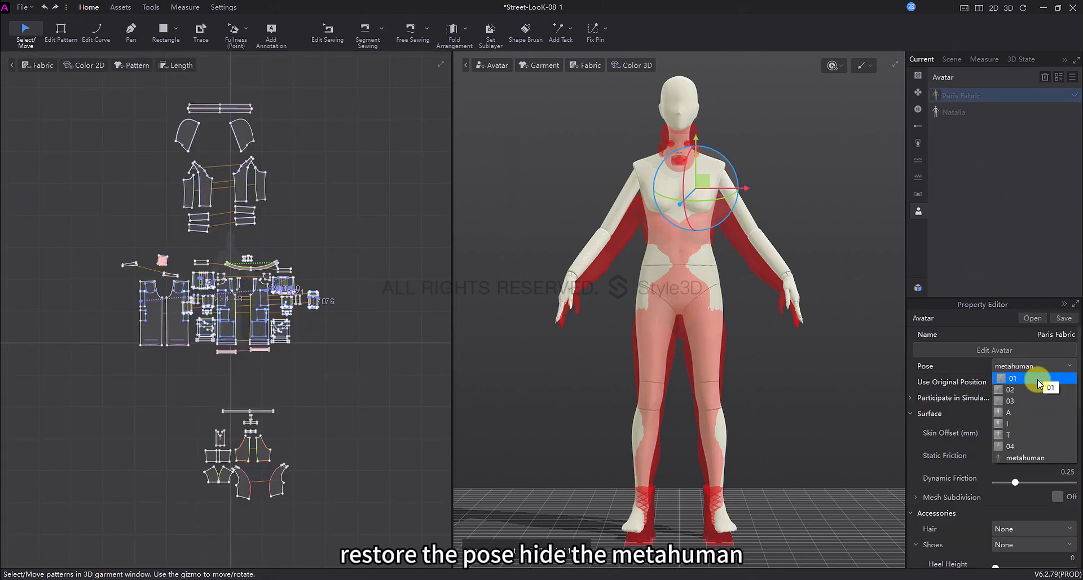
click(907, 387)
Set the Natalia avatar's material color to white (FFFFFF) and its alpha to 1.00.
click(787, 290)
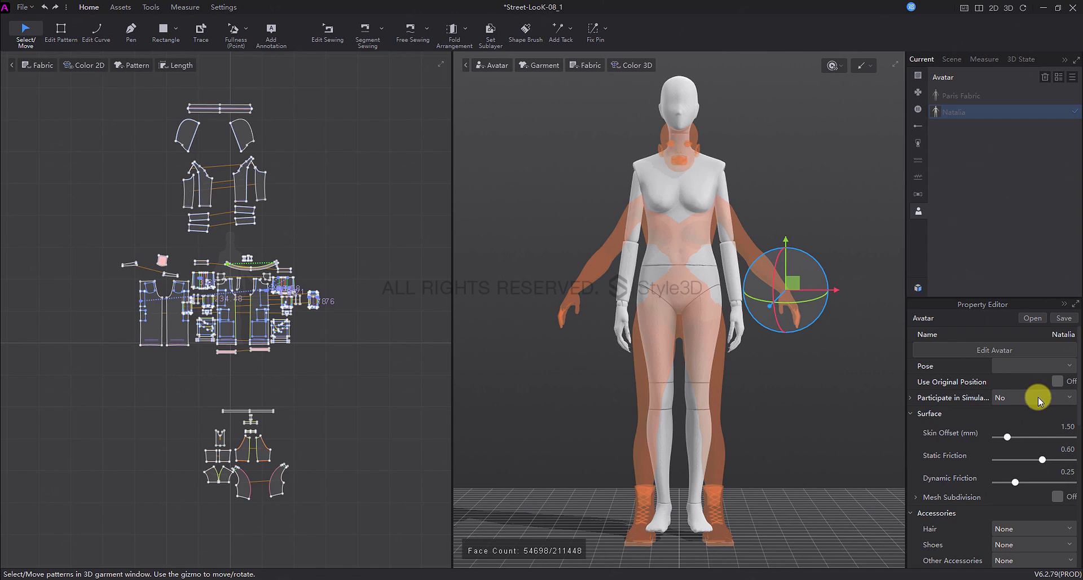
scroll(1040, 400, down, 5)
click(1054, 445)
drag(449, 225, 326, 138)
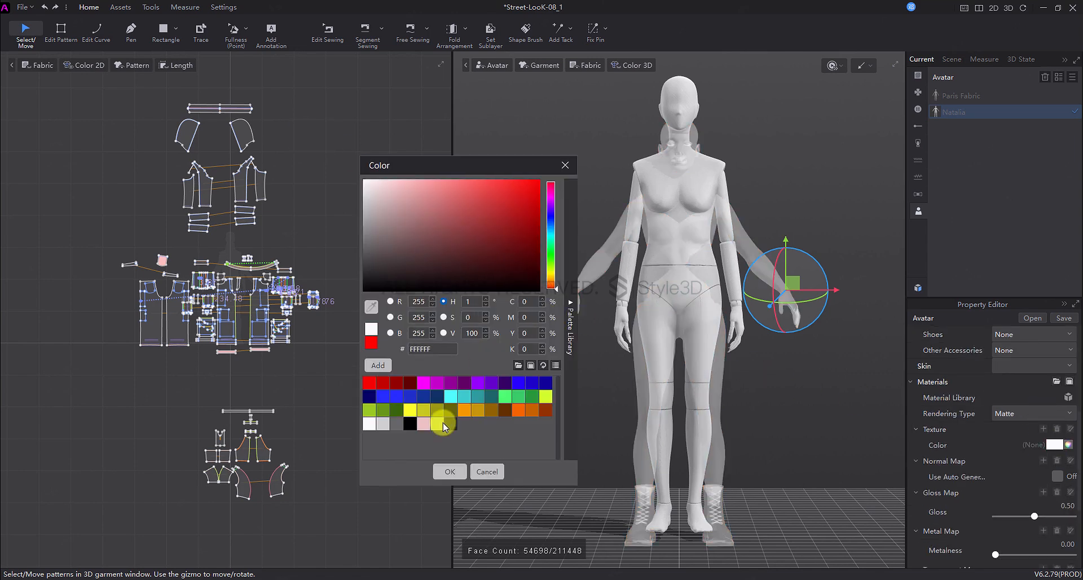
click(449, 471)
scroll(984, 510, down, 3)
drag(1019, 469, 1082, 469)
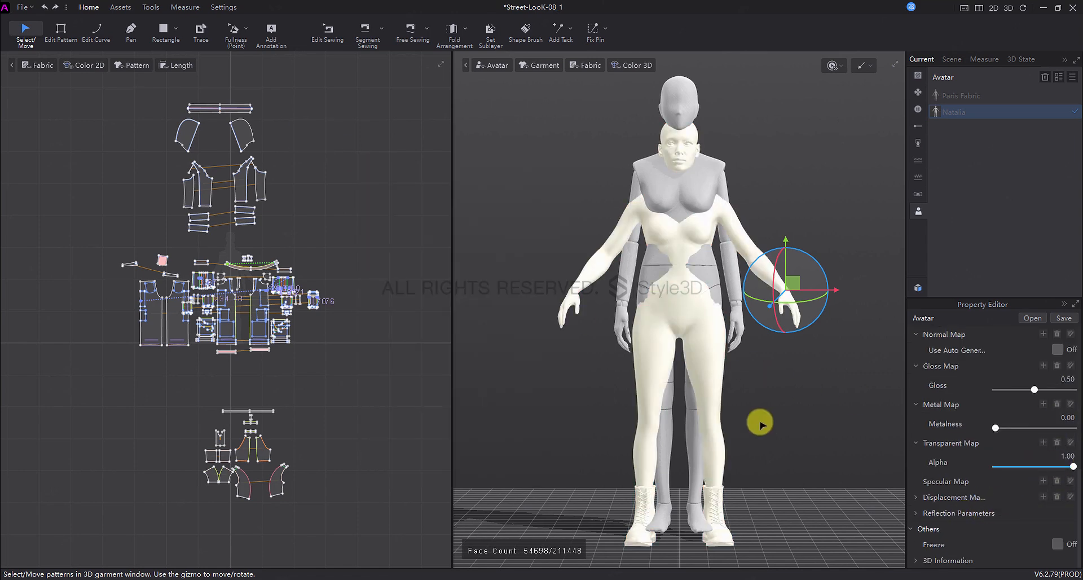
click(810, 386)
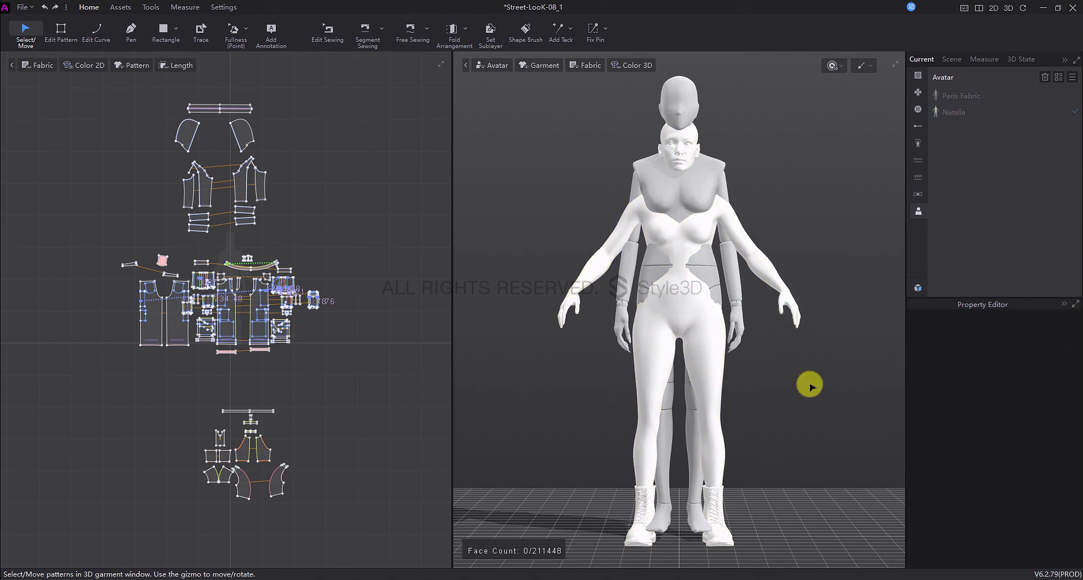
Hide the Natalia avatar and display all the clothing in the 3D view.
right_click(757, 262)
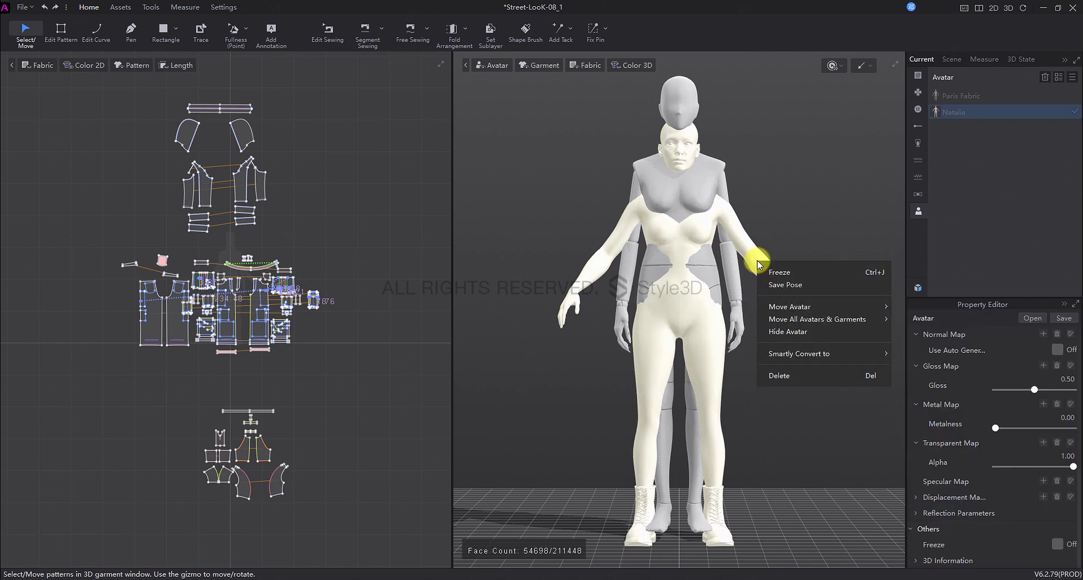
click(805, 337)
click(825, 372)
key(shift+c)
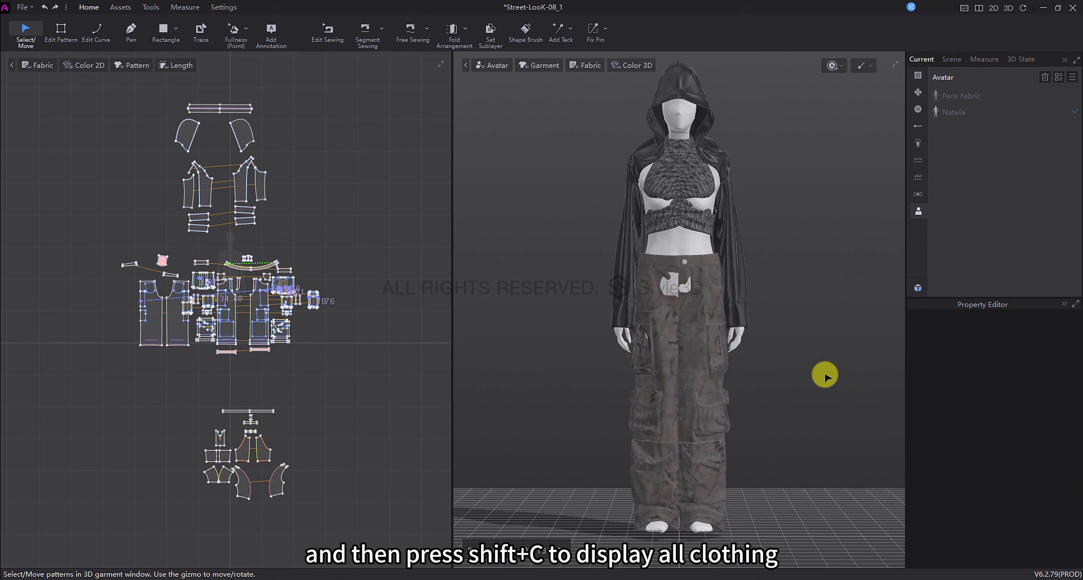
Try raising the Paris Fabric avatar slightly to meet the clothing, and undo the move.
click(660, 203)
click(795, 293)
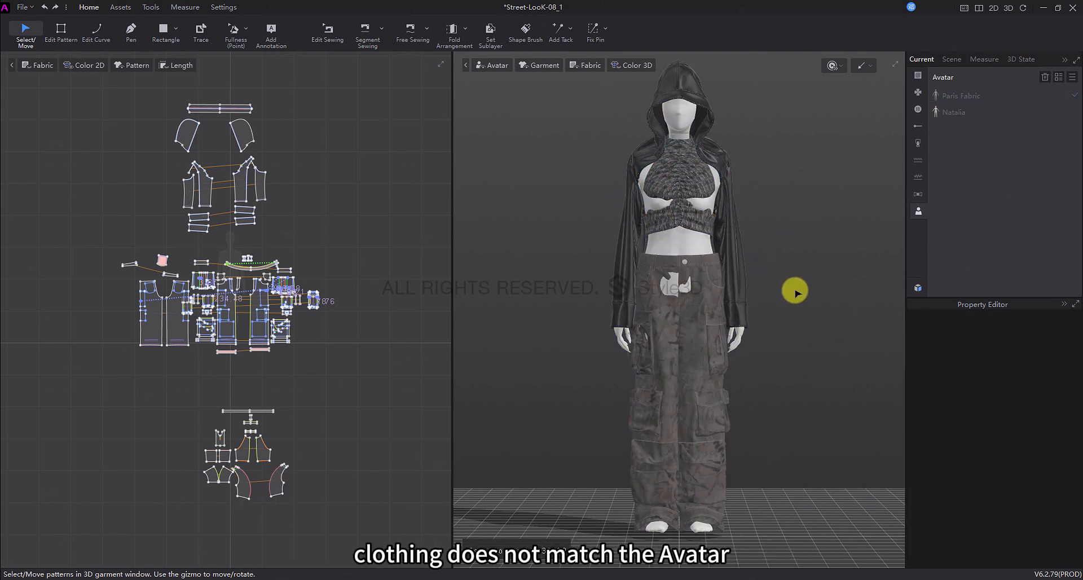
click(686, 238)
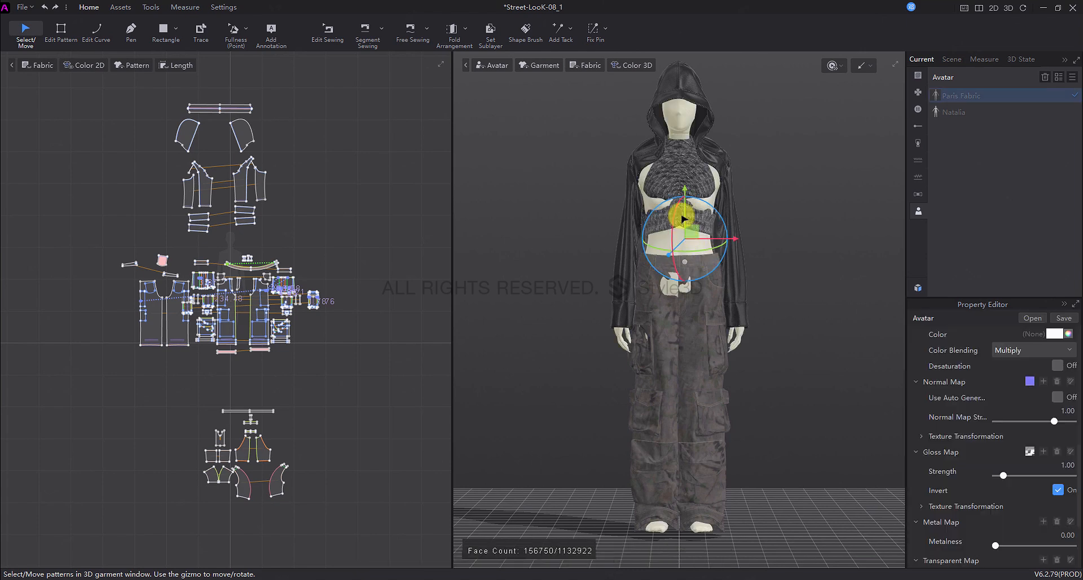
drag(686, 213, 687, 203)
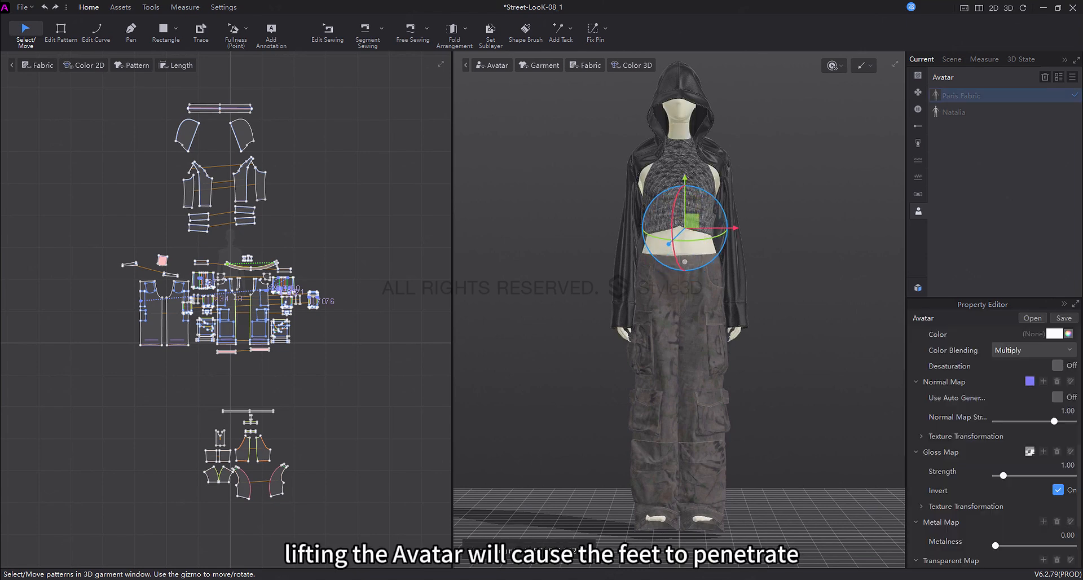
key(ctrl+z)
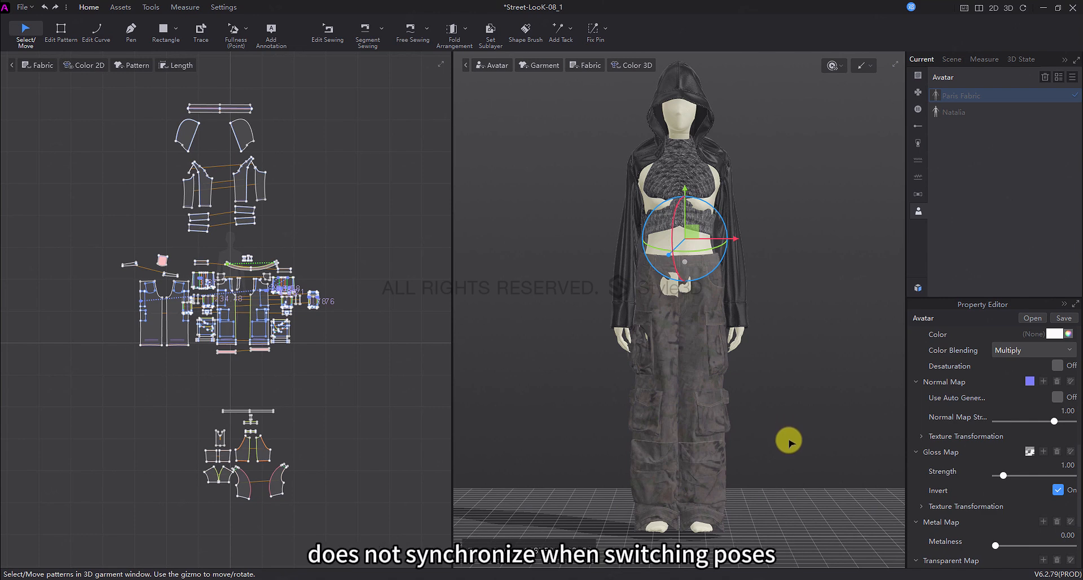
Set the Paris Fabric avatar's shoe heel height to 37.
scroll(913, 431, up, 5)
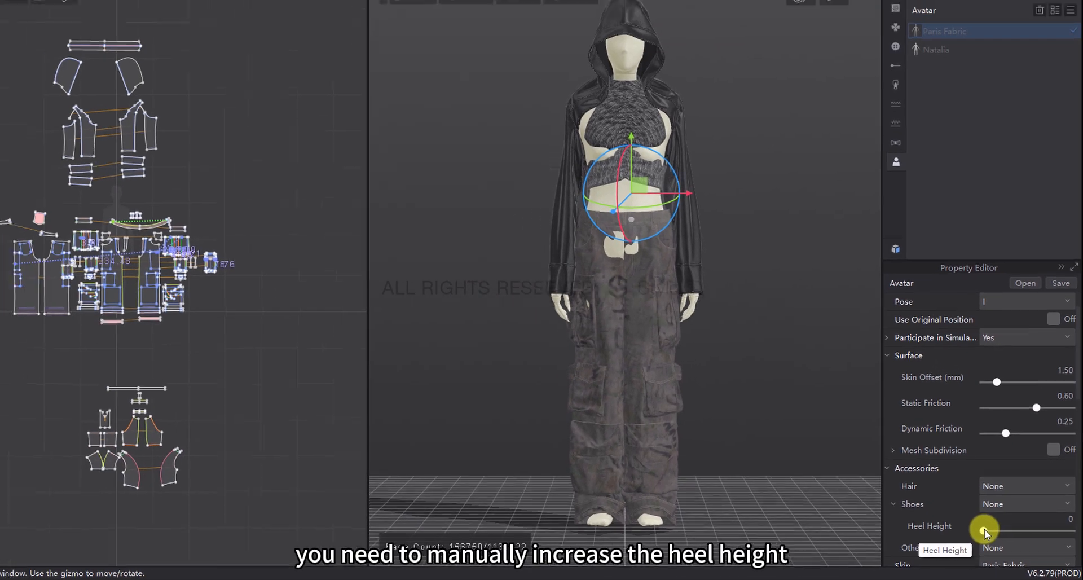
drag(958, 518, 1024, 527)
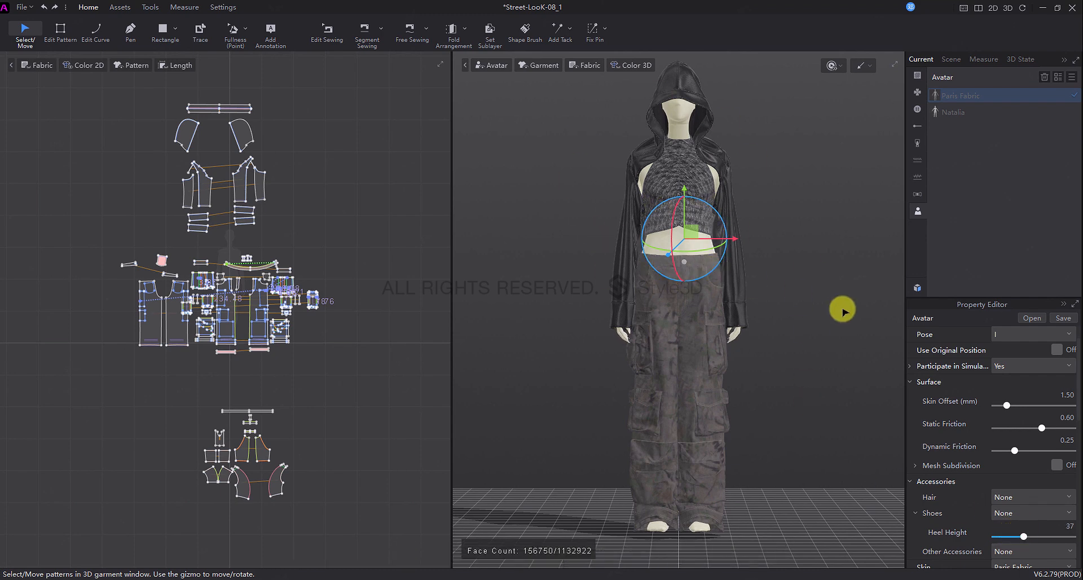
click(842, 308)
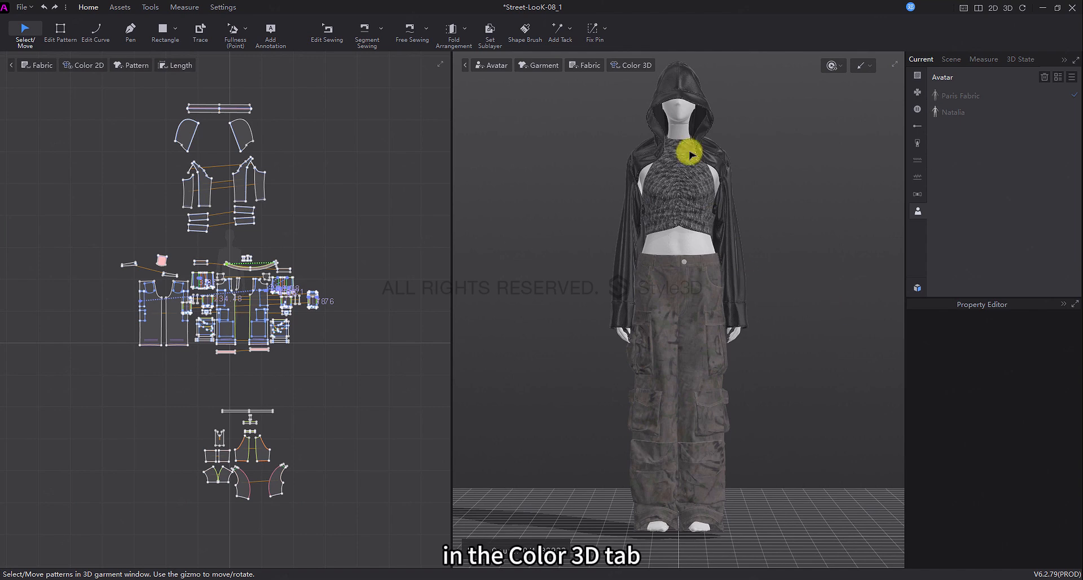
Turn on the Color 3D display and check the pattern status of the trousers' waistband and a front leg panel.
click(624, 65)
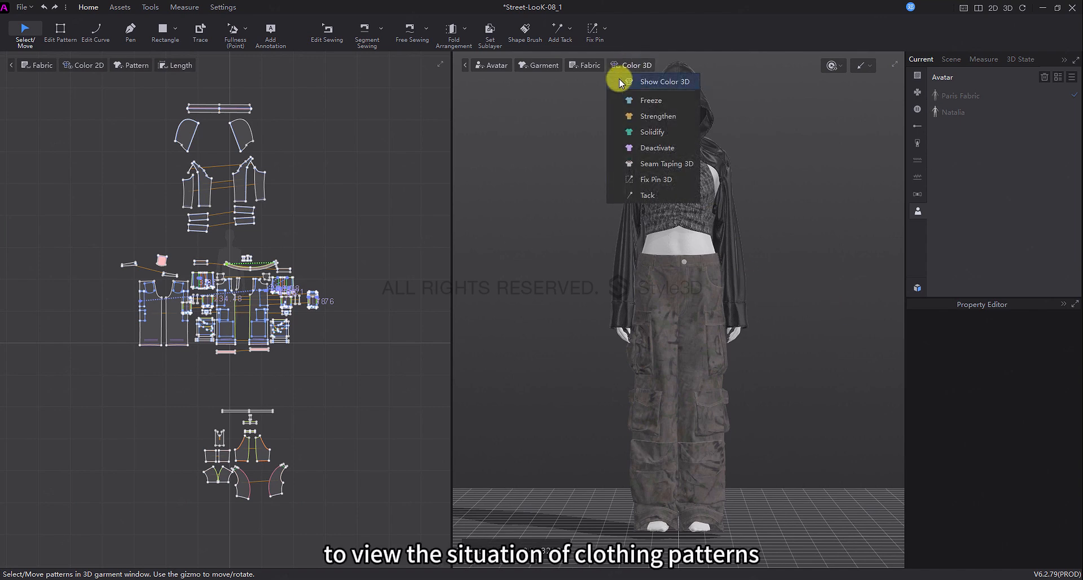
click(620, 83)
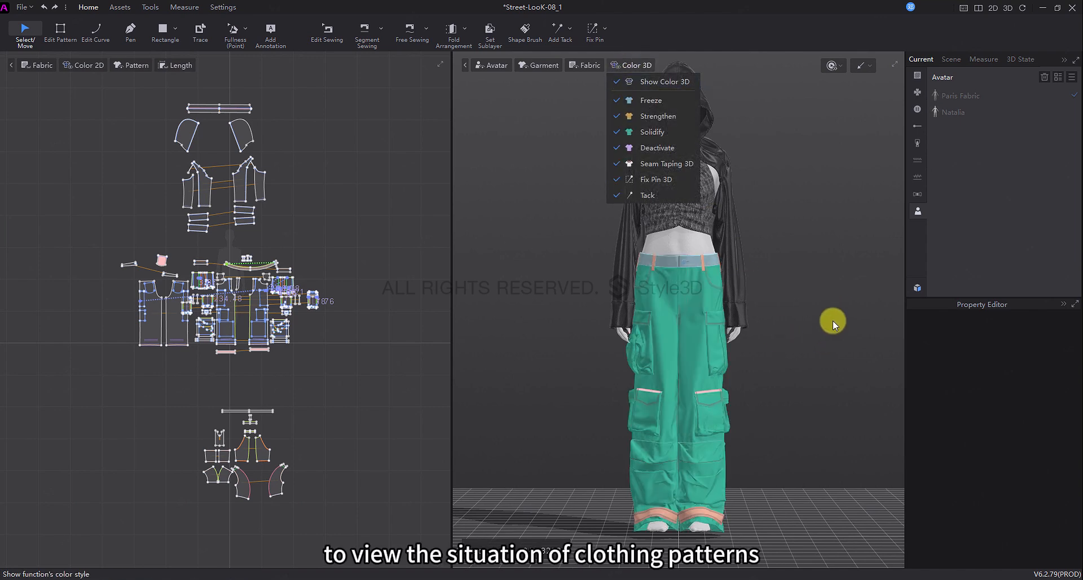
click(699, 265)
scroll(938, 476, down, 1)
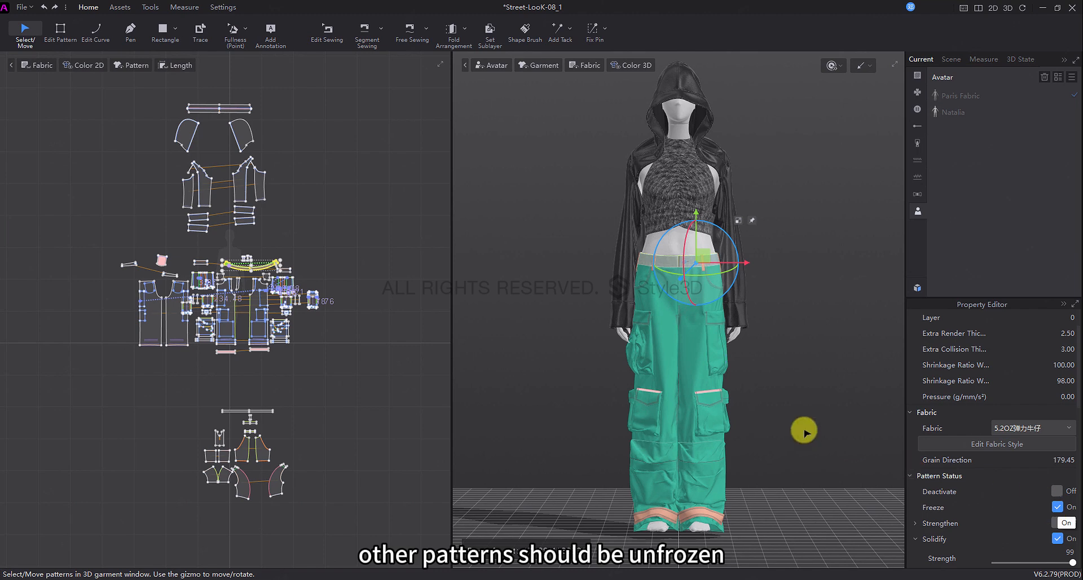
click(698, 364)
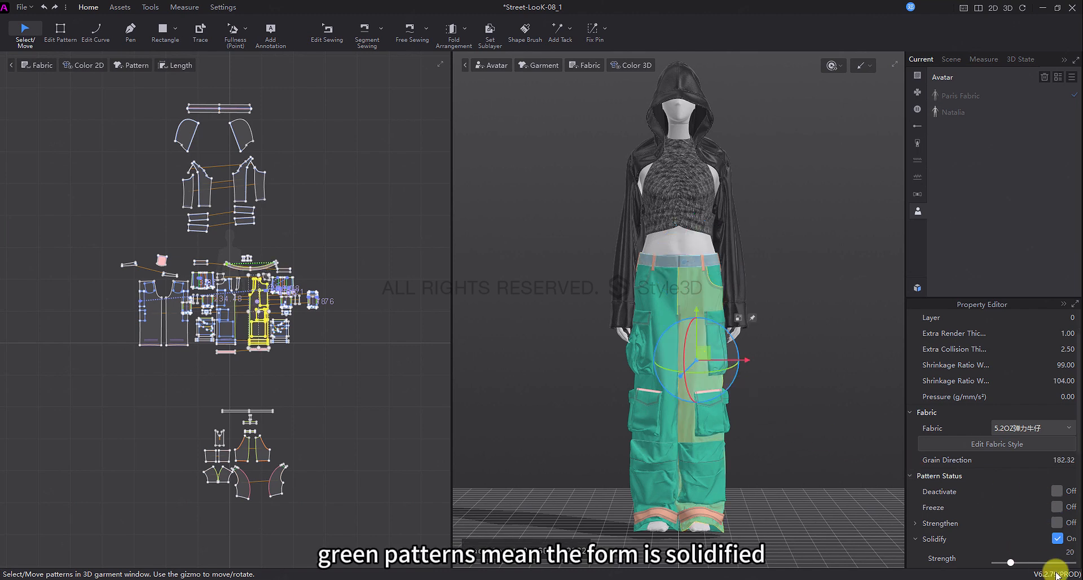
scroll(1005, 538, down, 1)
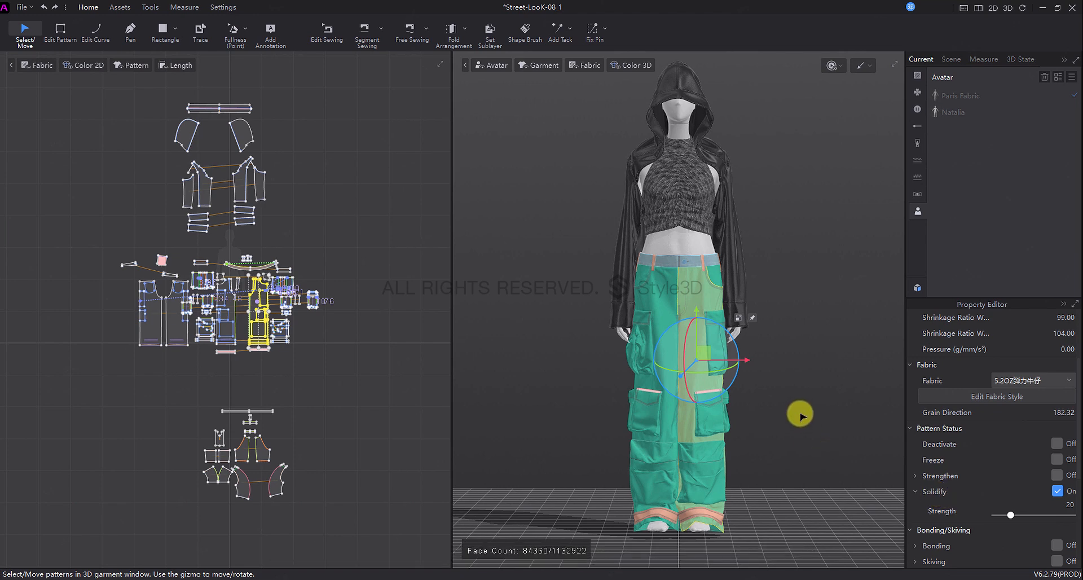
Unfreeze all garment patterns and turn on Solidify for all of them.
key(ctrl+a)
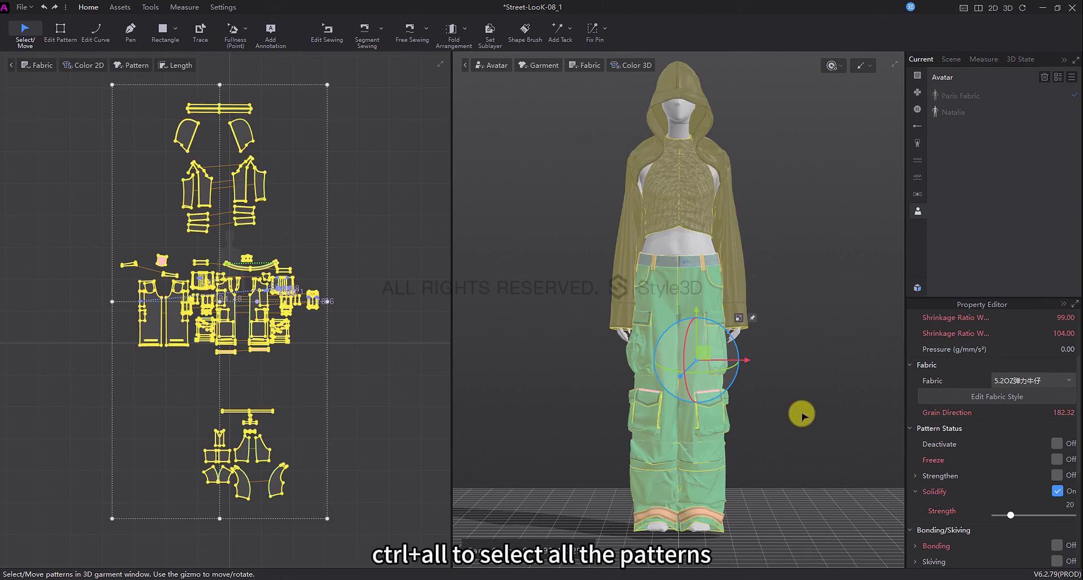
click(1057, 459)
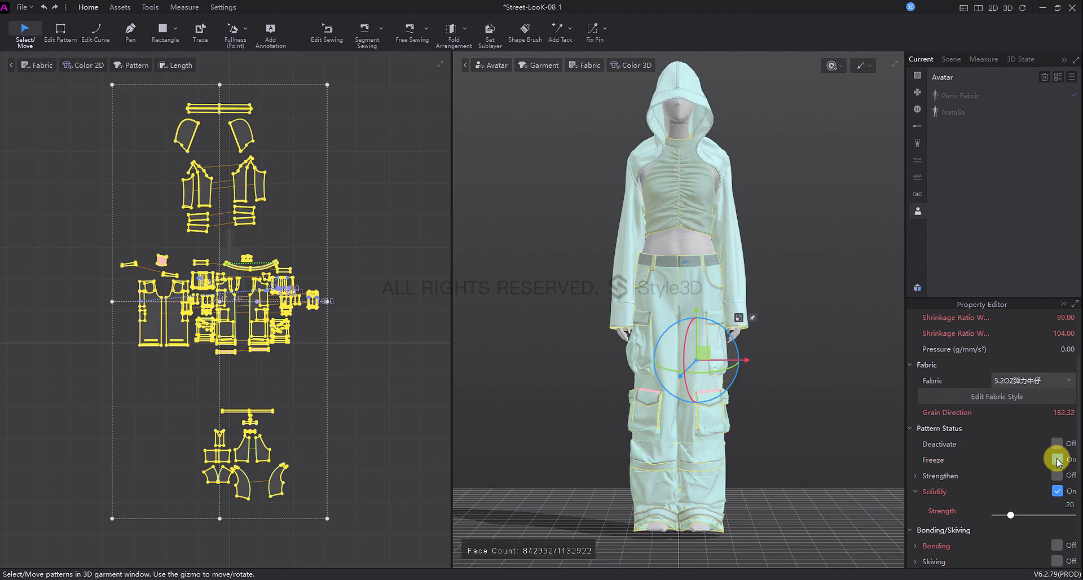
click(1056, 459)
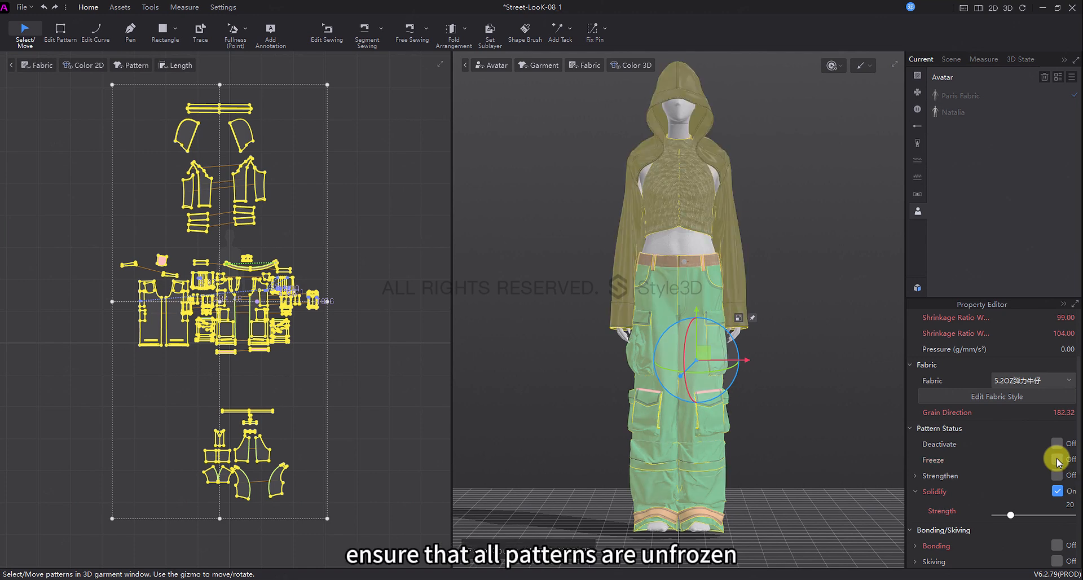
click(1056, 490)
click(1056, 490)
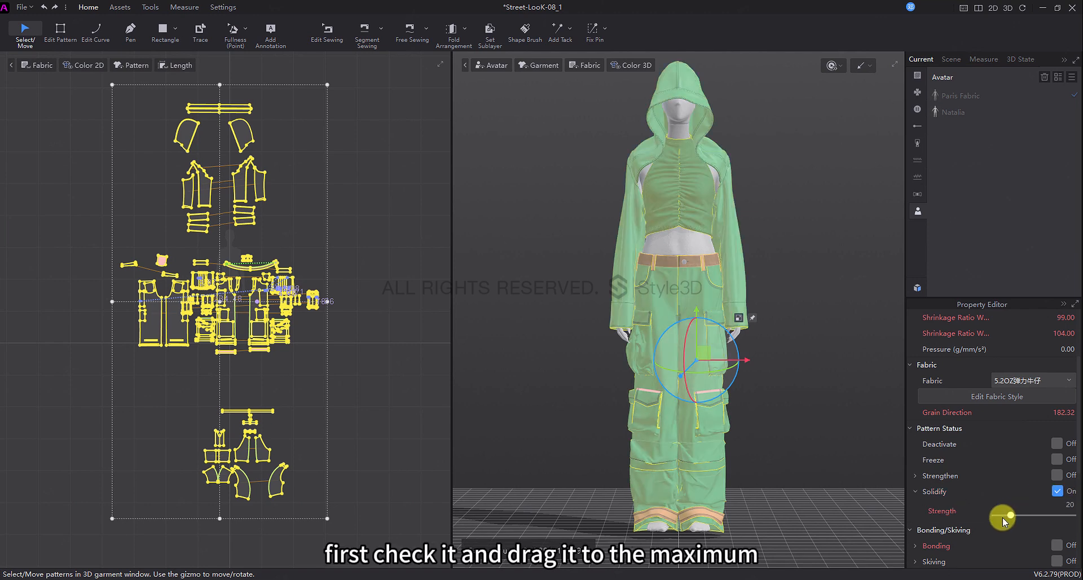
Set the Solidify strength of all garment patterns to 99.
drag(1077, 537, 1072, 533)
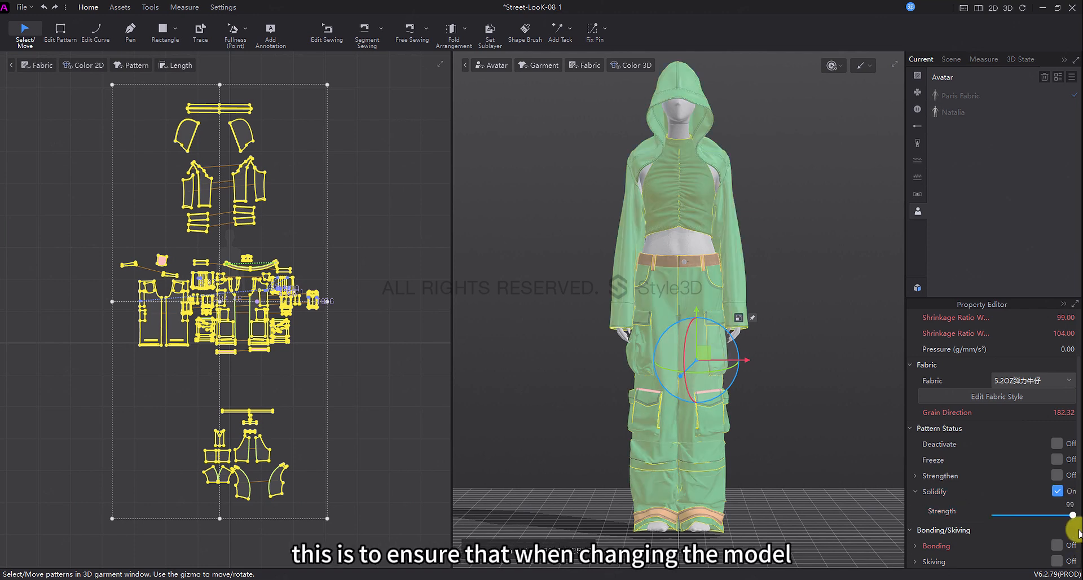
click(786, 446)
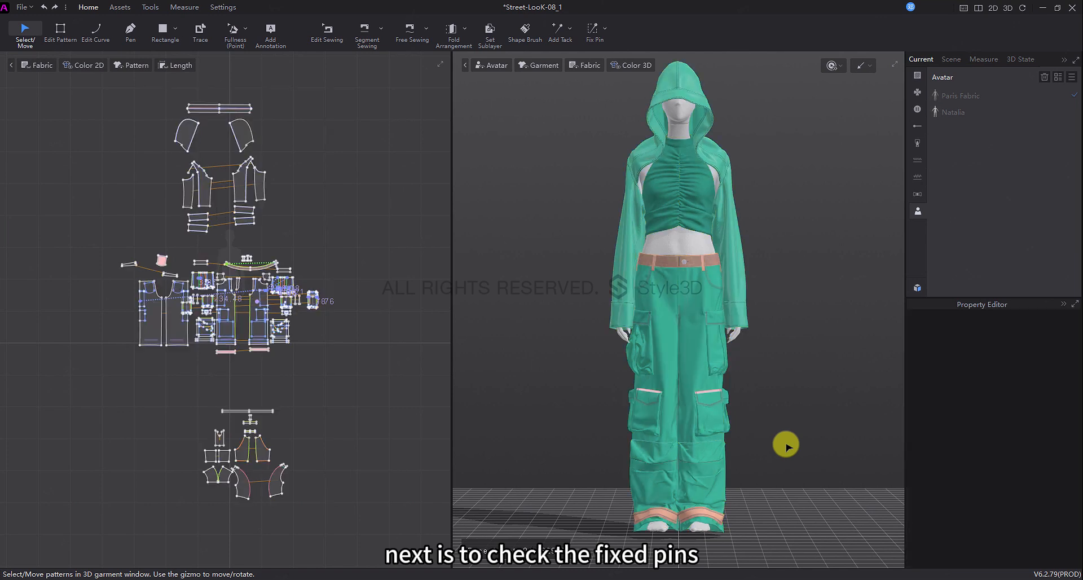
Add a fixed pin on the sleeve, and delete all pins from the garment to clear any hidden ones.
click(594, 31)
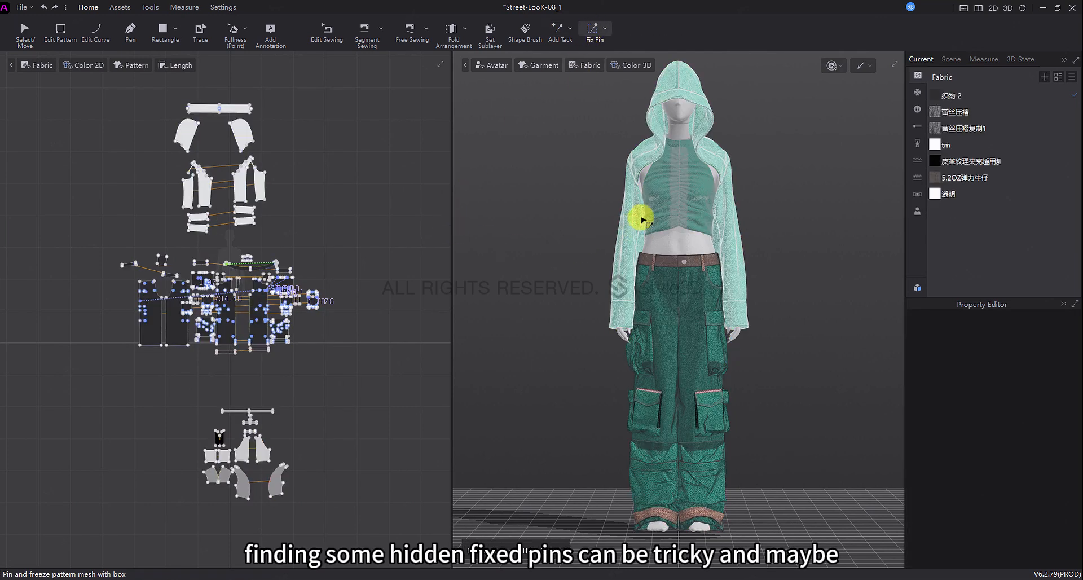
scroll(649, 237, up, 5)
right_drag(657, 261, 567, 280)
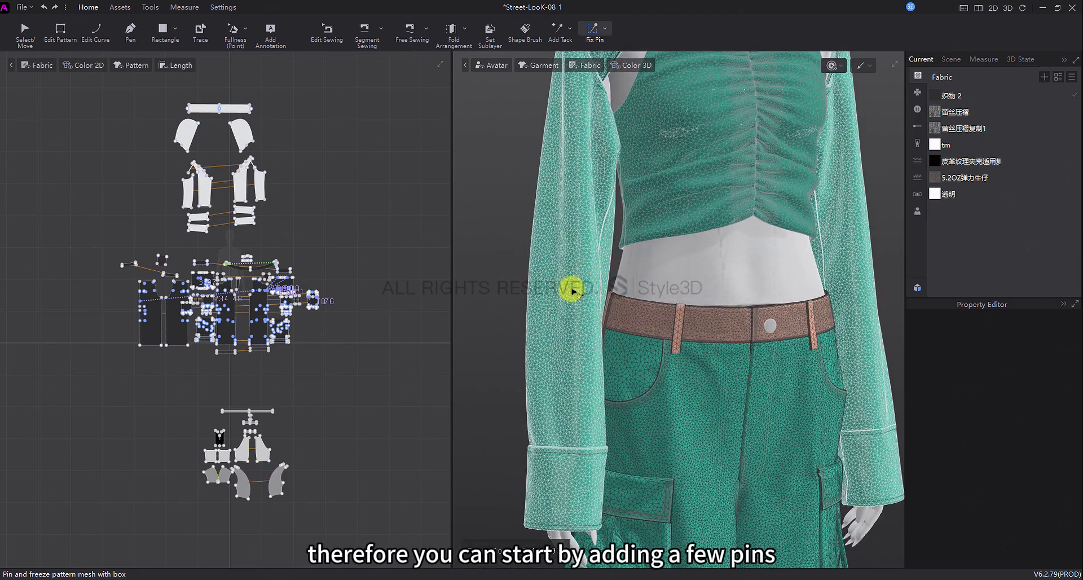
right_click(581, 281)
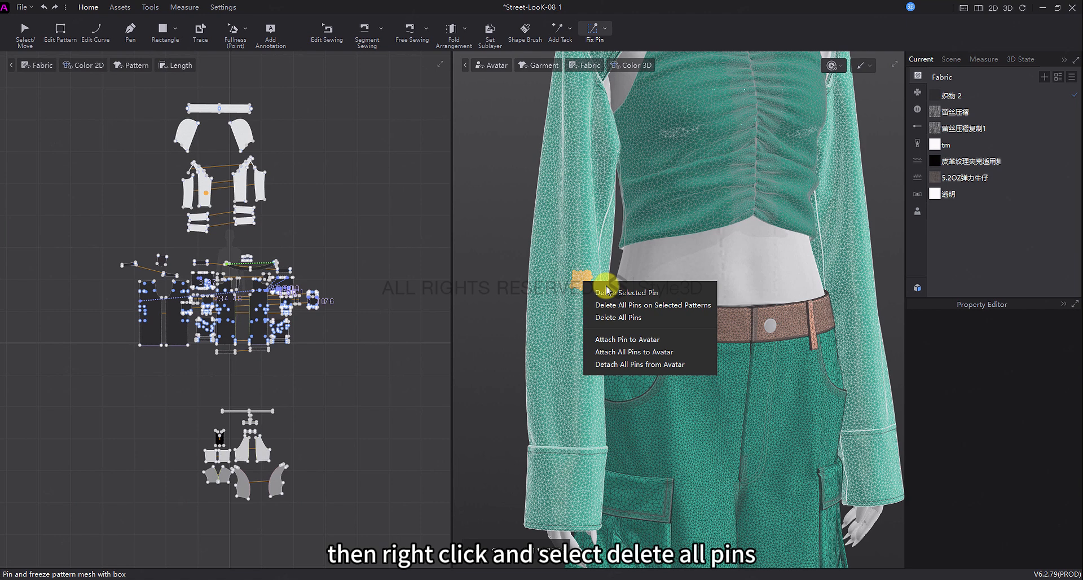
click(638, 318)
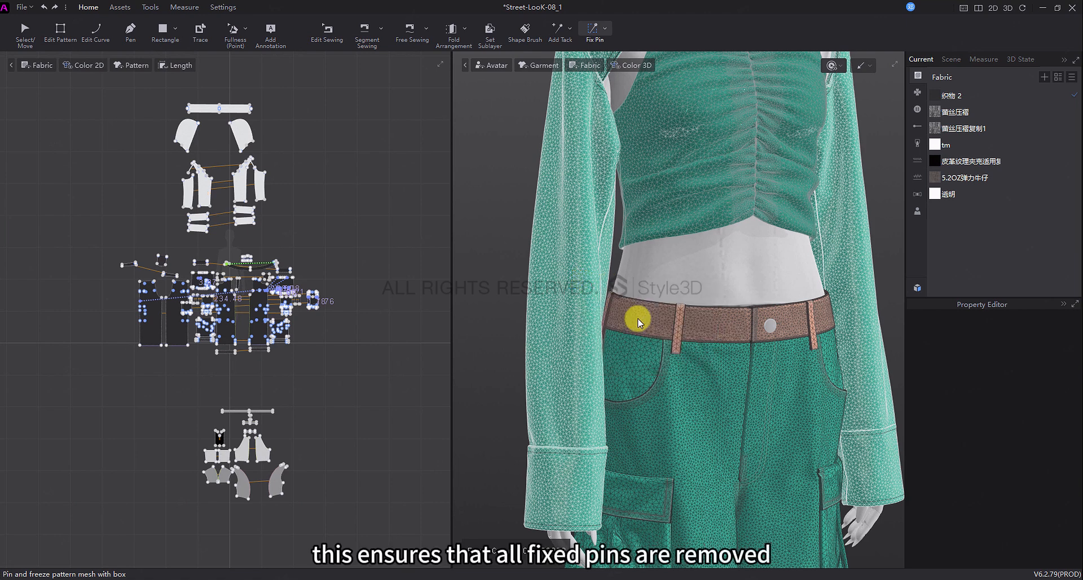
key(2)
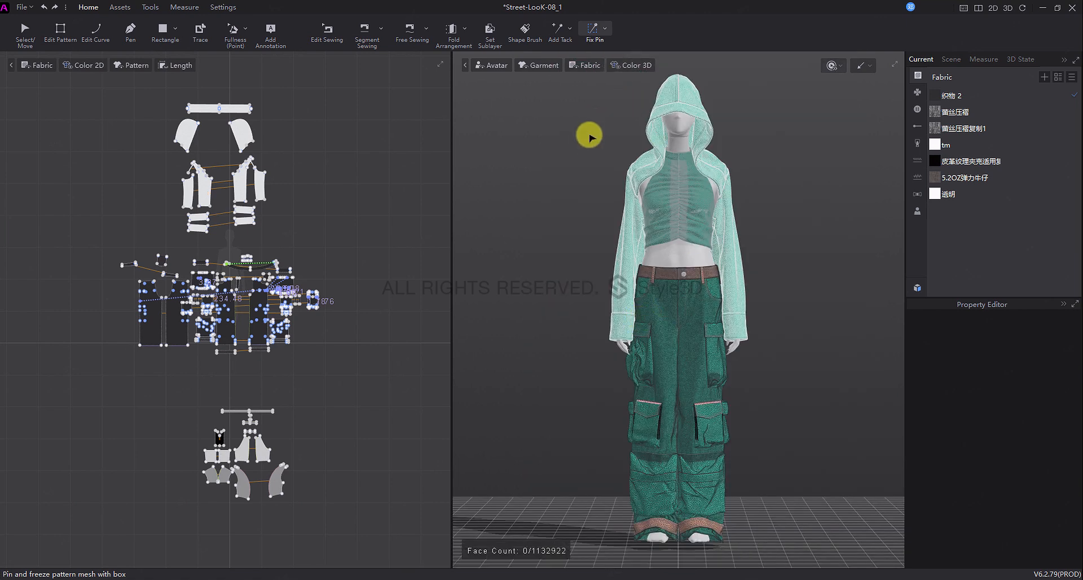
key(q)
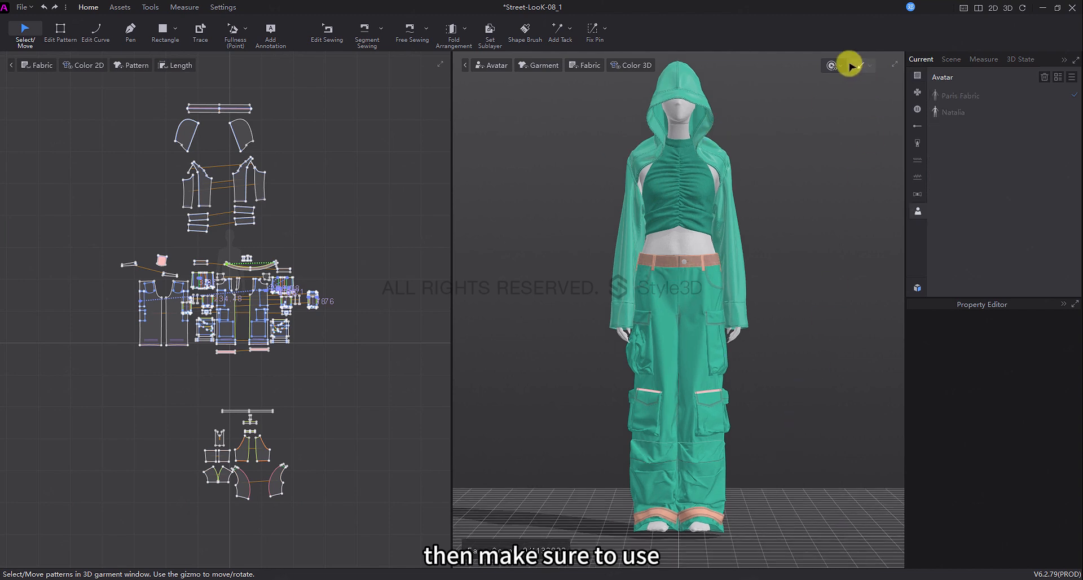
Run Simulate Accurate while switching the Paris Fabric avatar to the metahuman pose, and stop the simulation.
click(850, 65)
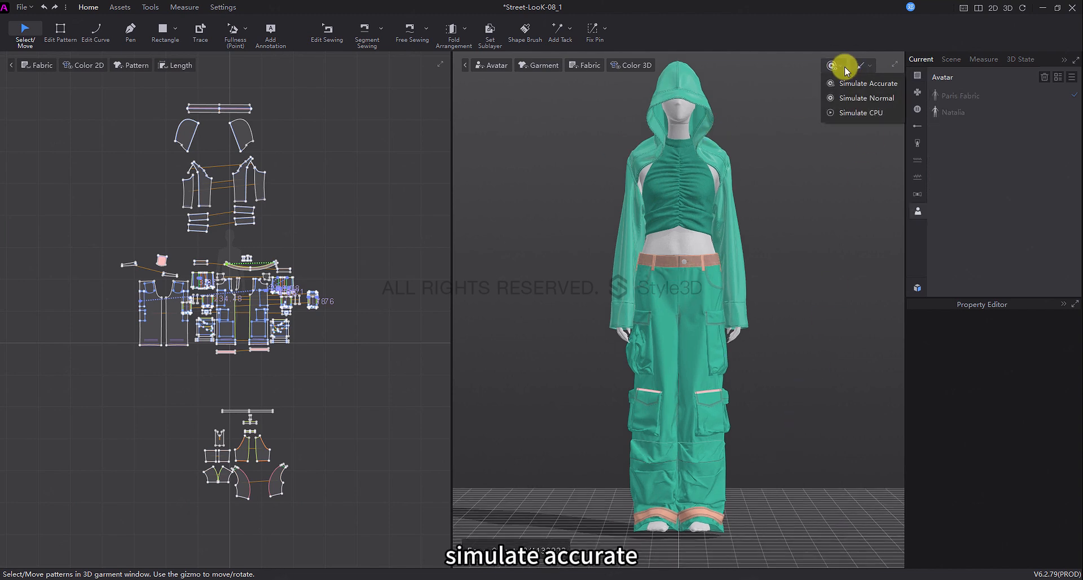
click(851, 85)
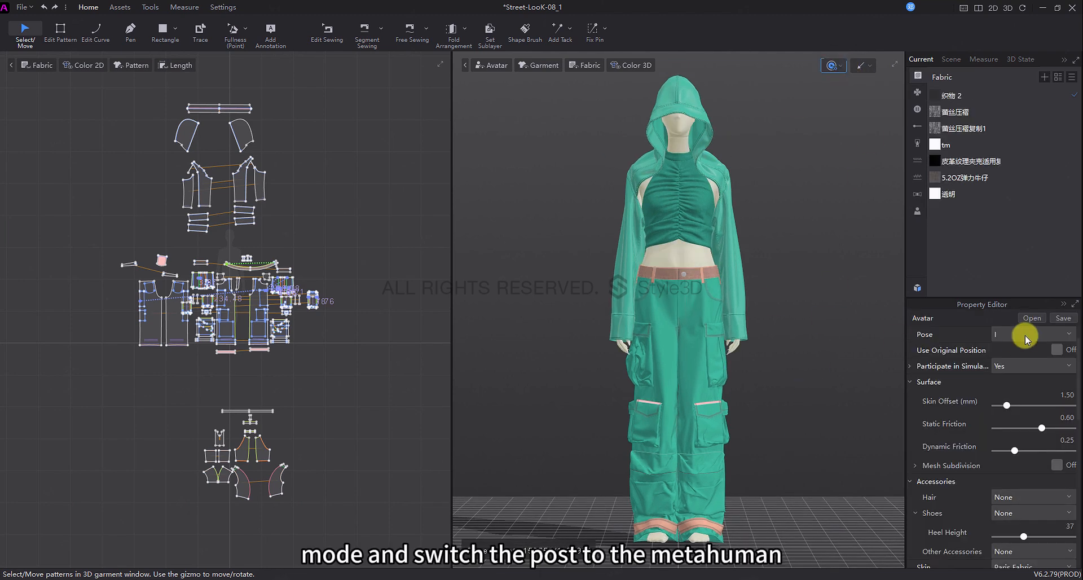
click(1023, 335)
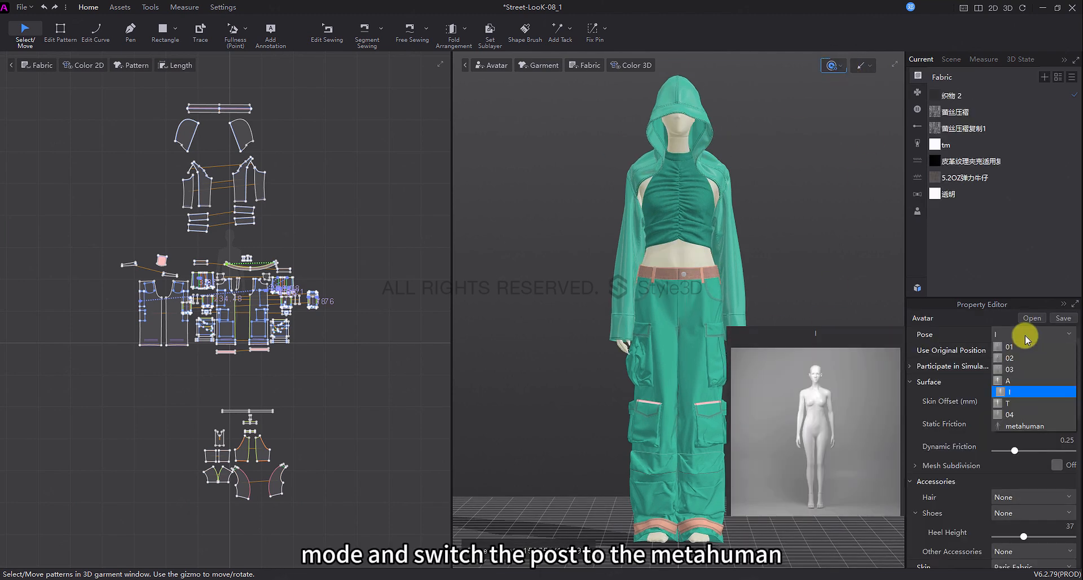
click(1024, 426)
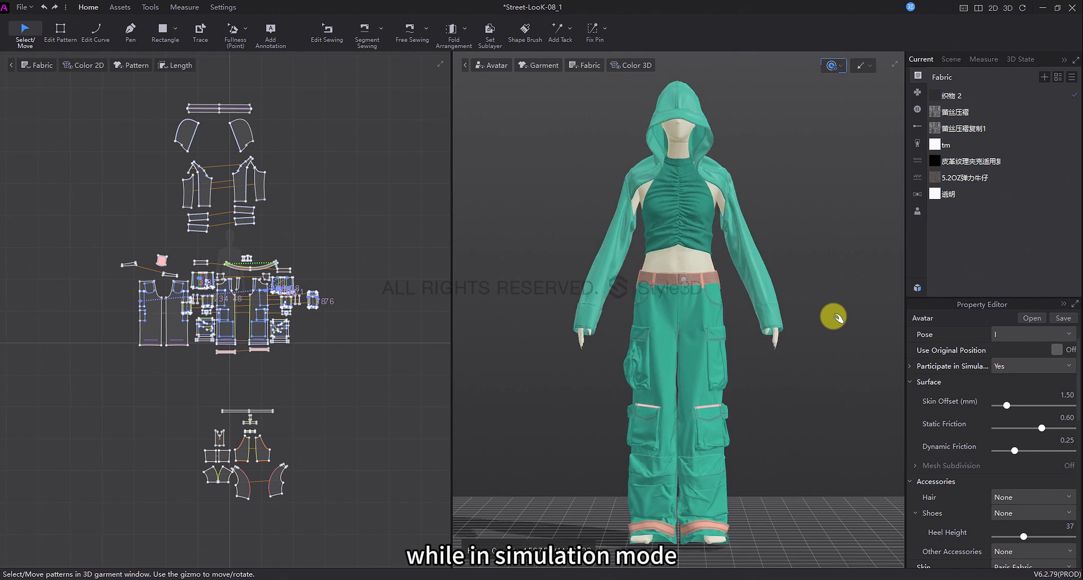
key(space)
click(824, 224)
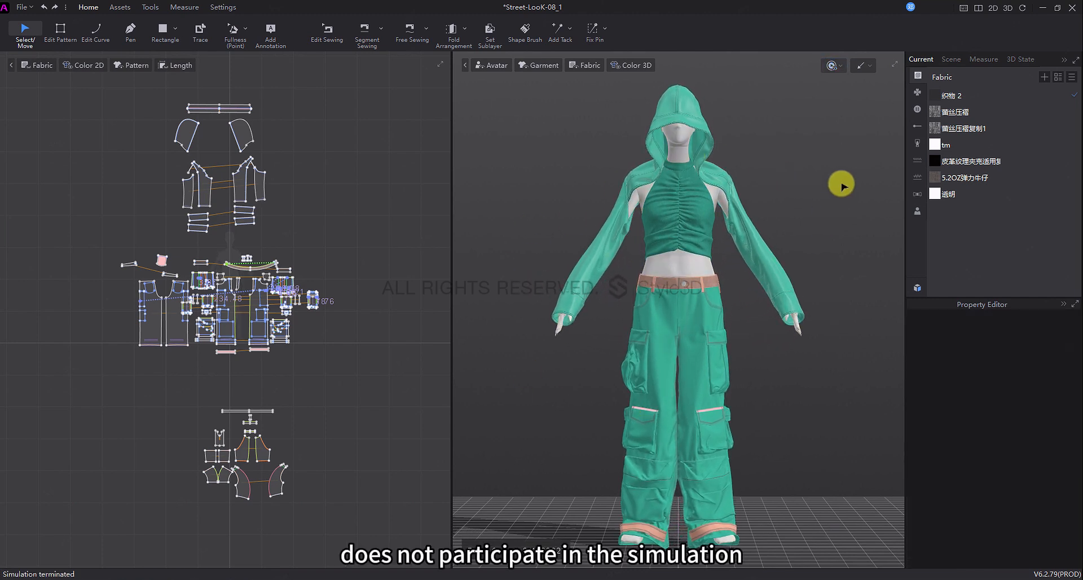
Exclude the Paris Fabric avatar from the simulation by setting its participation to No.
click(668, 261)
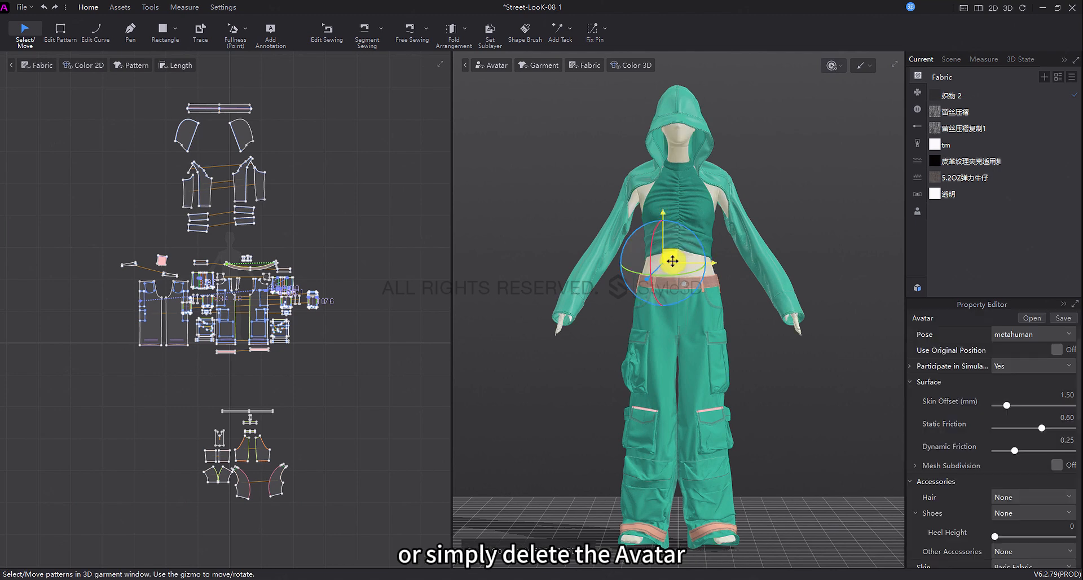
click(1015, 396)
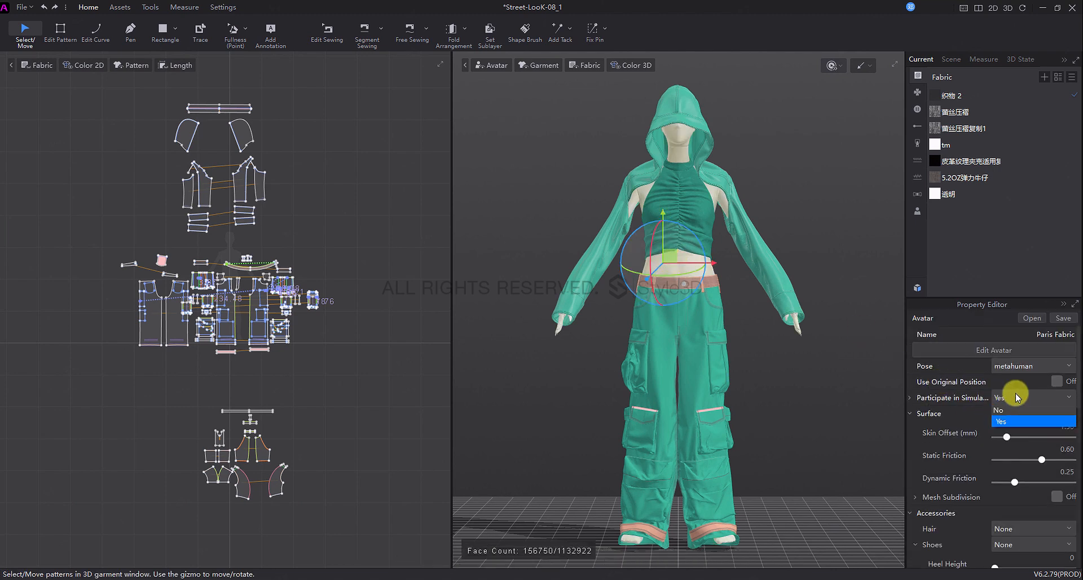
click(1010, 416)
click(861, 249)
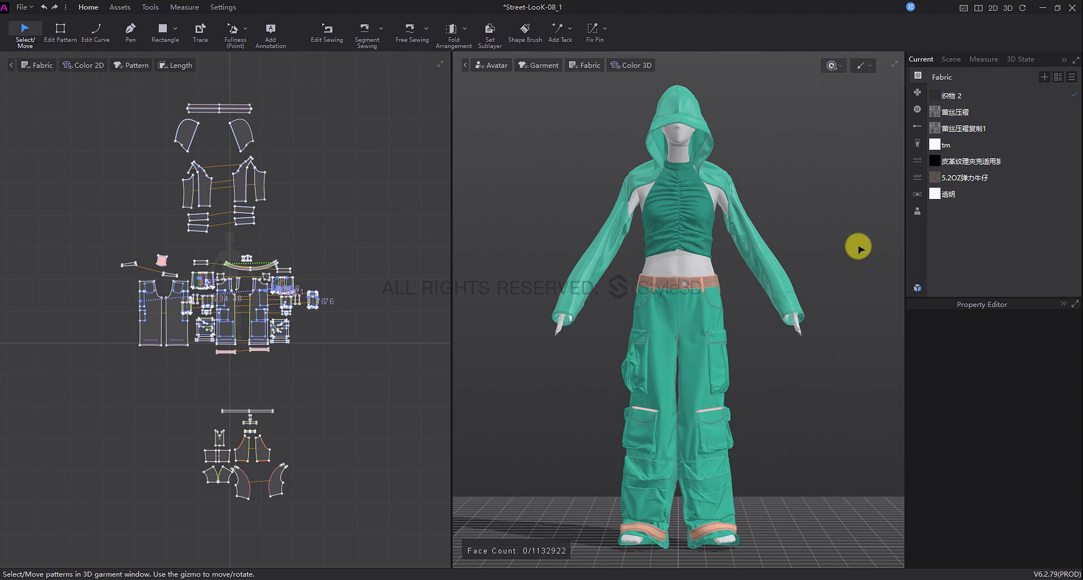
Show all avatars and set the MetaHuman avatar's participation in the simulation to Yes.
right_click(823, 217)
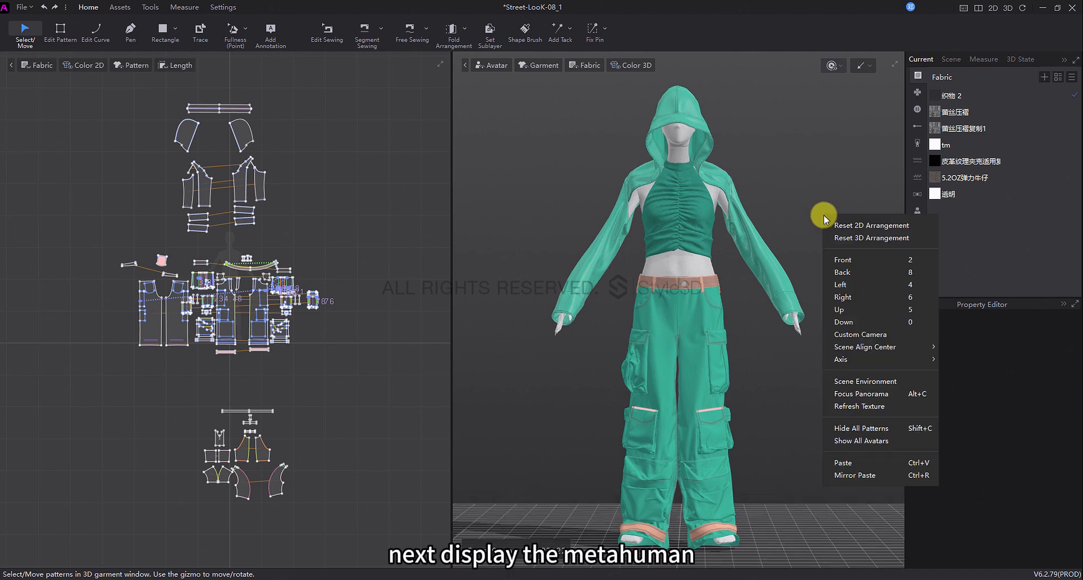
click(870, 440)
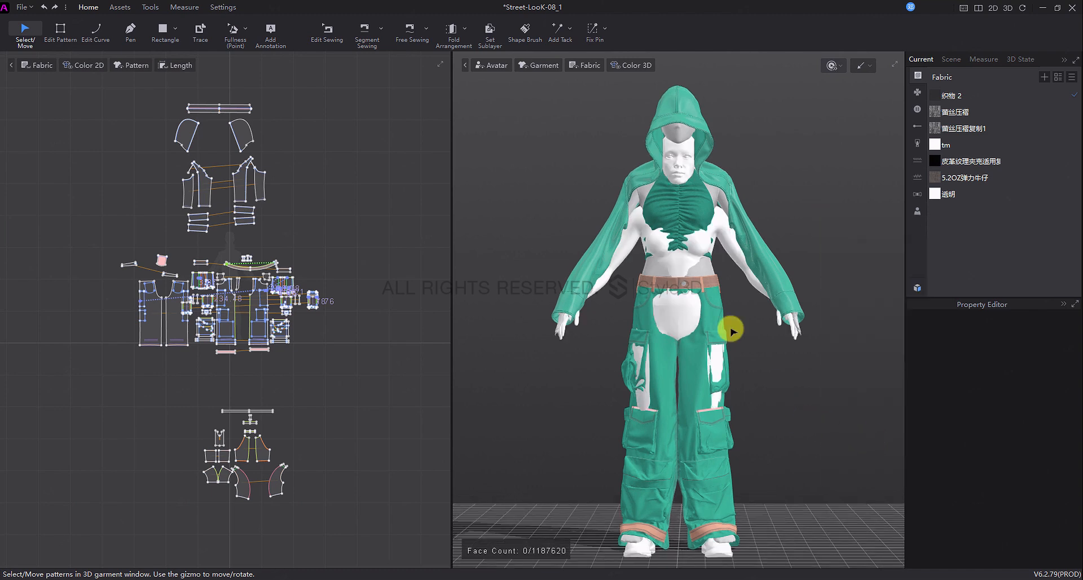
click(684, 265)
click(1026, 398)
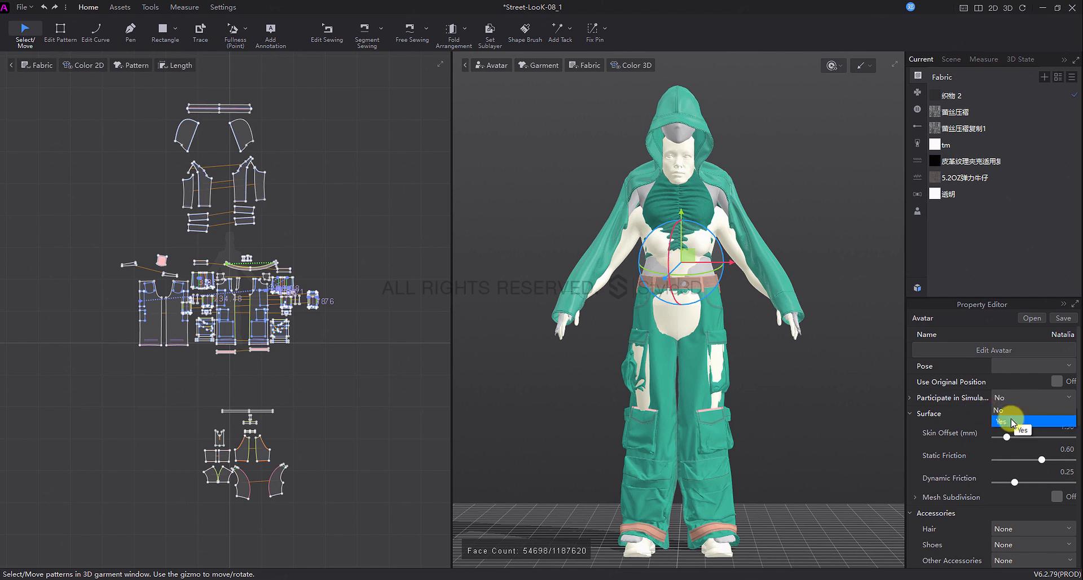
click(997, 419)
Hide the Paris Fabric avatar so only the MetaHuman remains under the clothing.
right_click(643, 200)
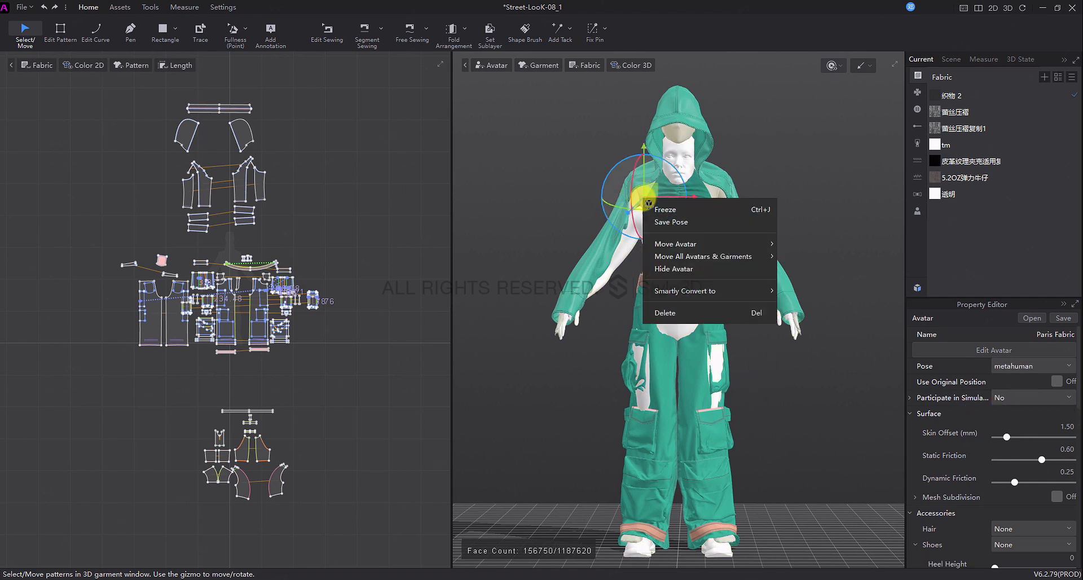
click(673, 269)
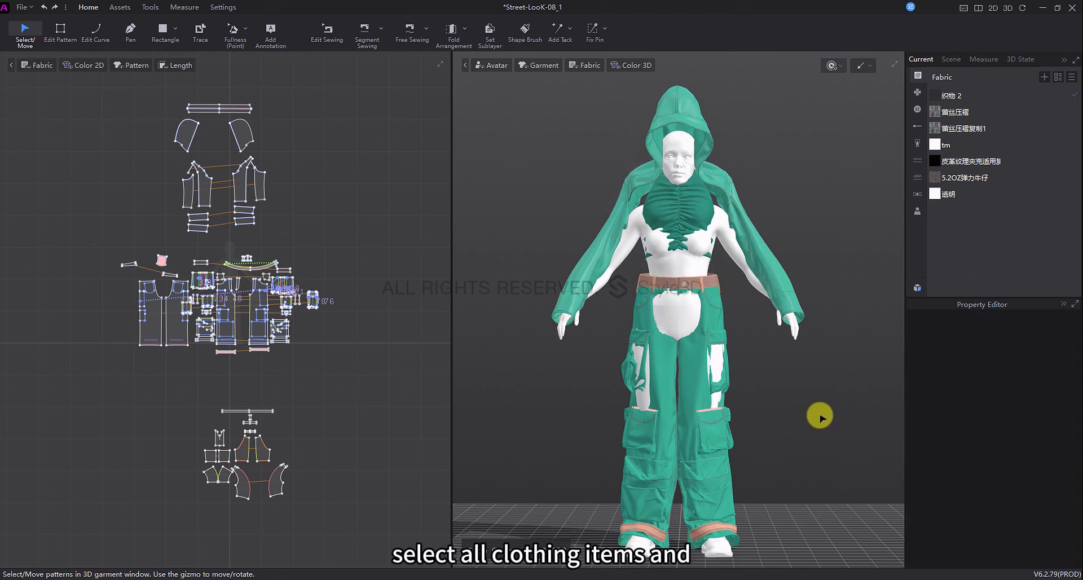
Scale all garment patterns down uniformly to the MetaHuman's size and move them slightly down onto the body.
key(ctrl+a)
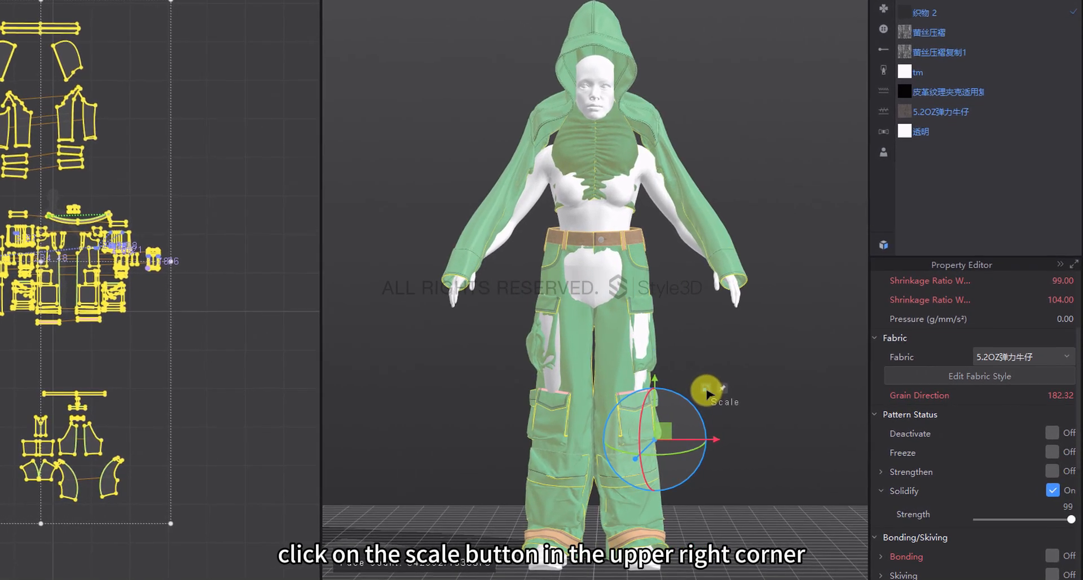
click(709, 395)
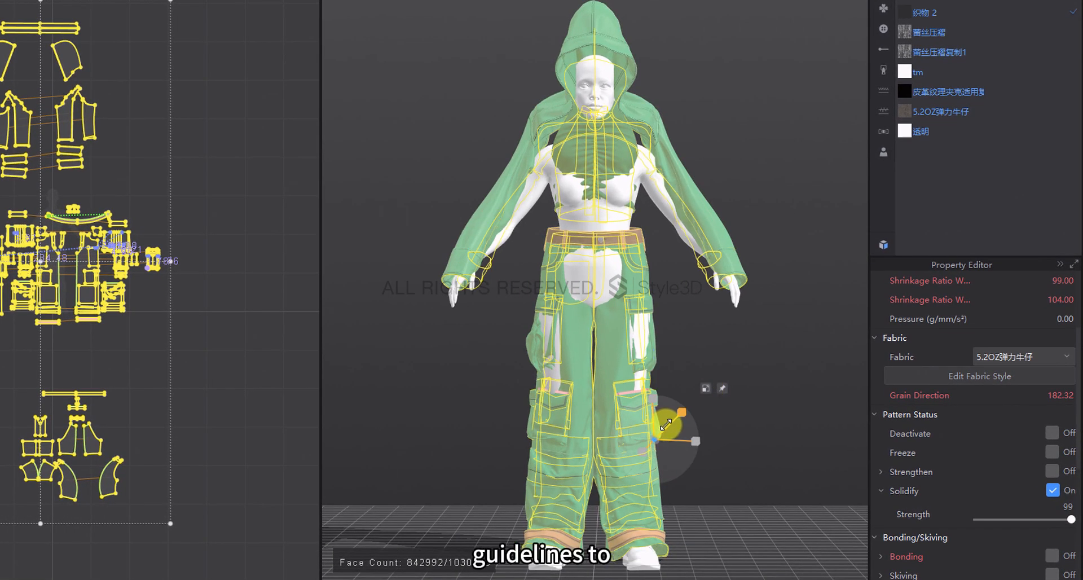
drag(665, 424, 668, 425)
click(674, 342)
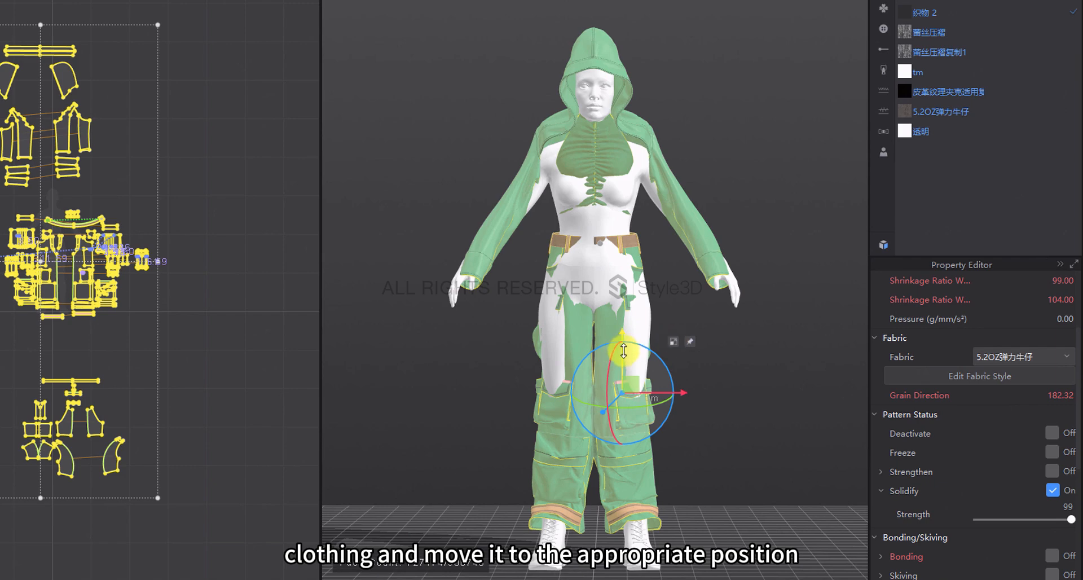
drag(623, 351, 623, 367)
right_drag(690, 330, 588, 353)
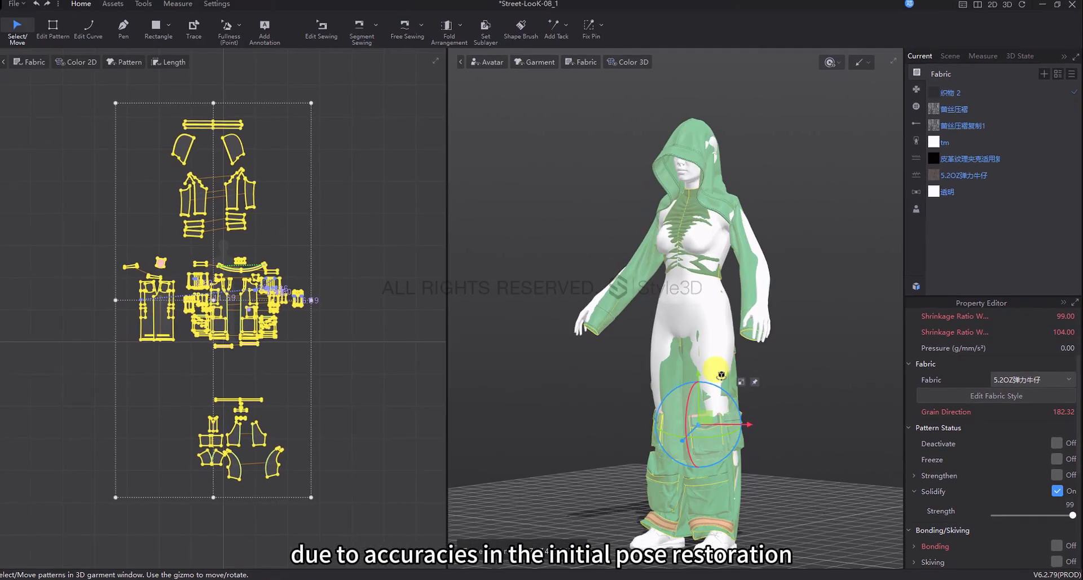
Try simulating the scaled garment on the MetaHuman, and undo the simulation.
key(2)
key(space)
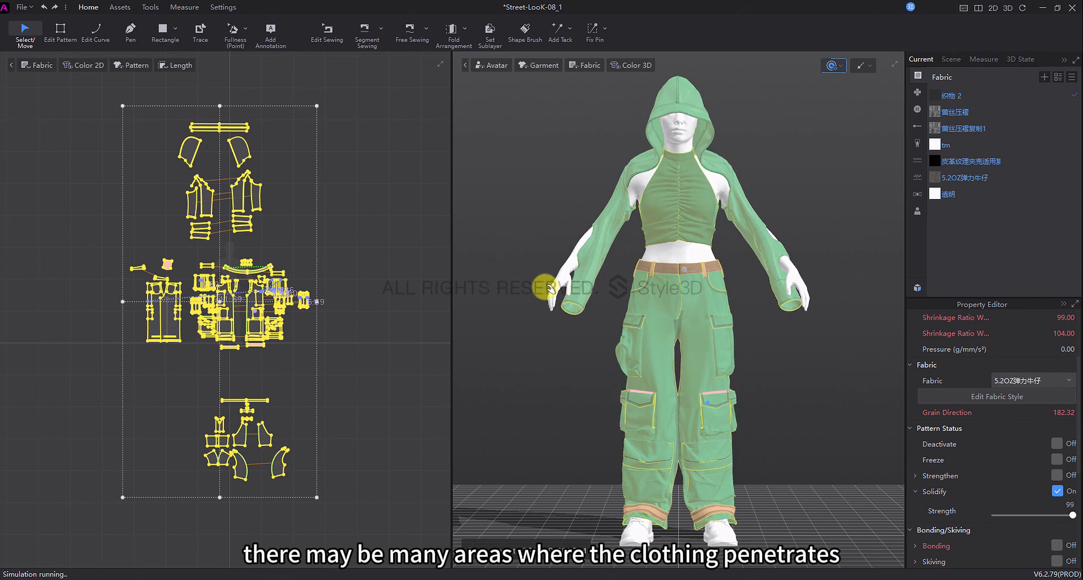
key(space)
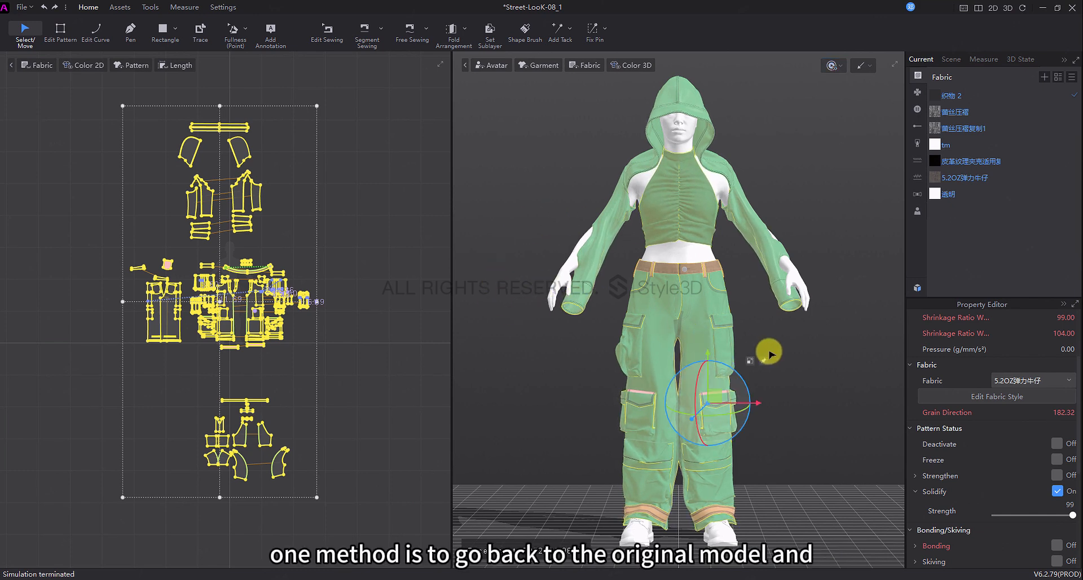
key(ctrl+z)
Select the sleeve patterns on the avatar's right arm and shift them sideways to enclose the arm.
drag(279, 213, 192, 393)
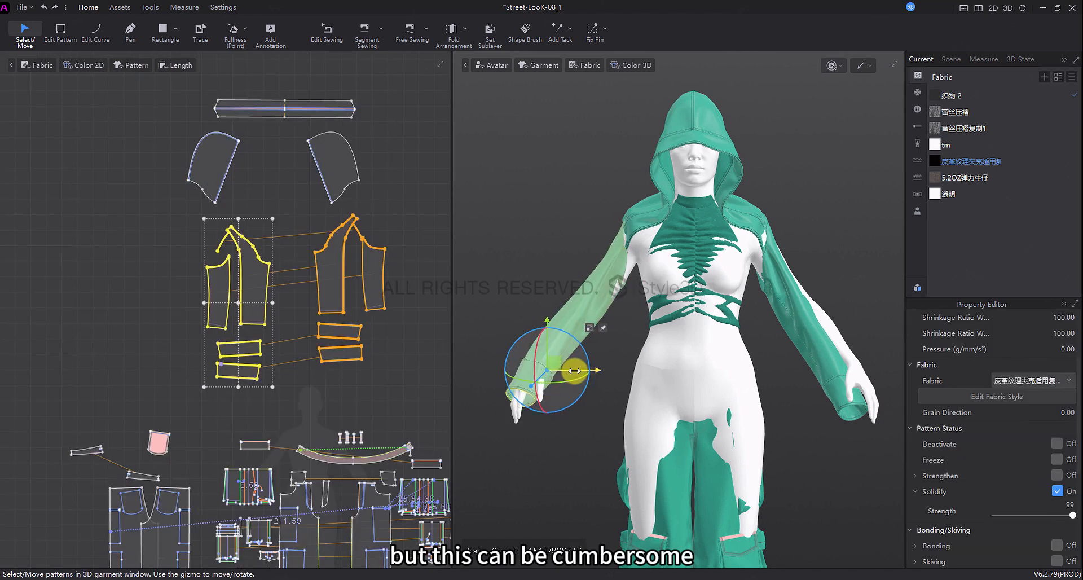
right_drag(573, 375, 685, 375)
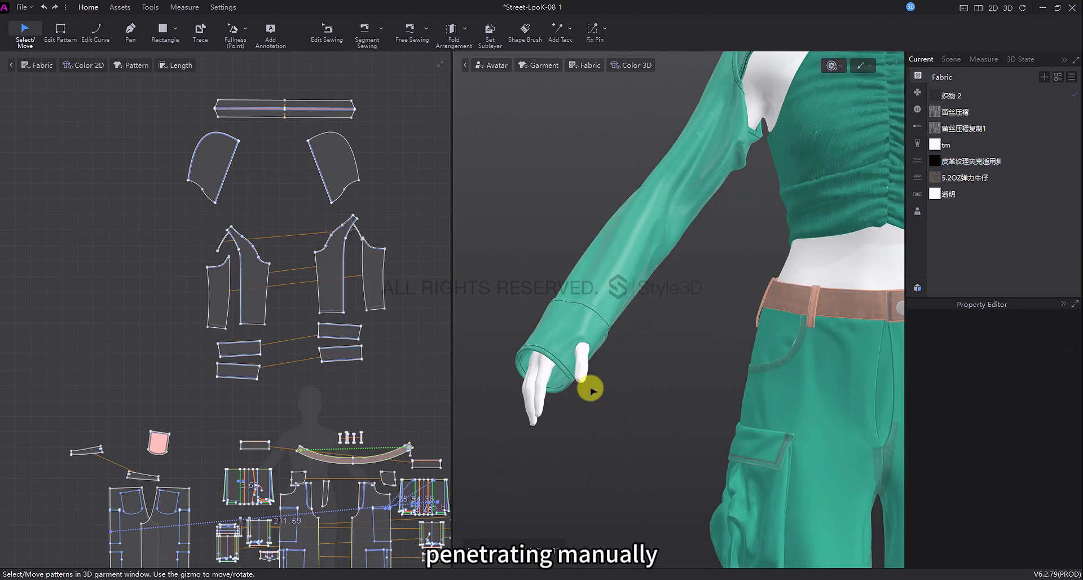
Pull the right sleeve's cuff around the hand while simulating so the fingers no longer penetrate the fabric.
click(575, 372)
drag(592, 406, 610, 471)
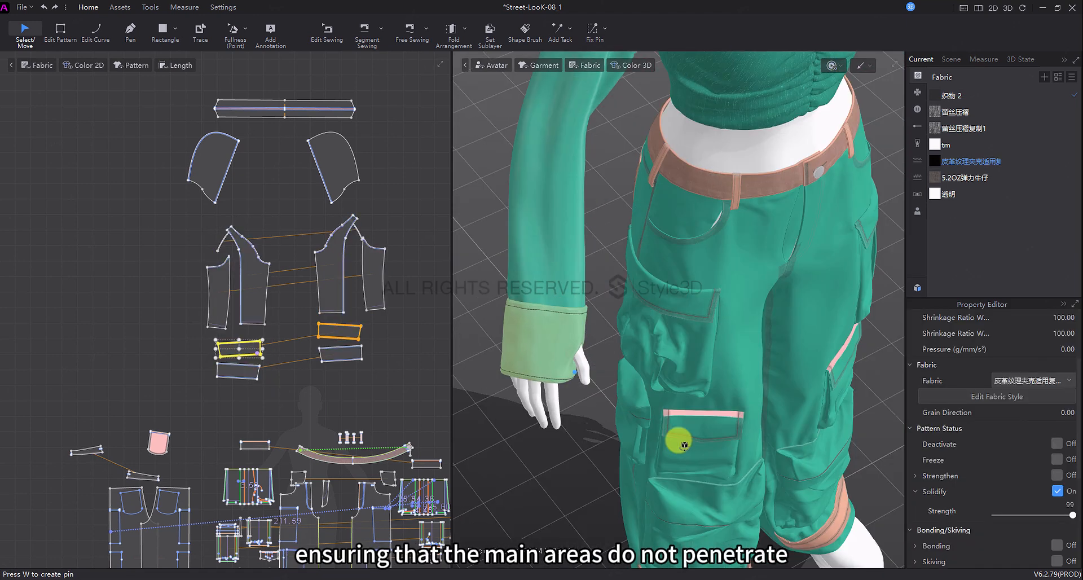
drag(677, 437, 631, 326)
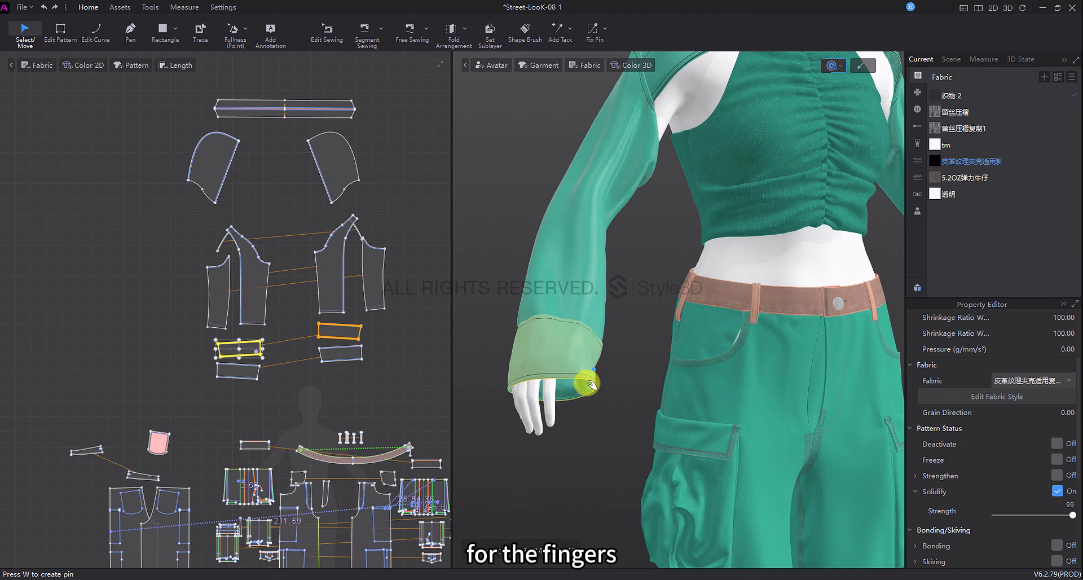
drag(582, 450, 659, 290)
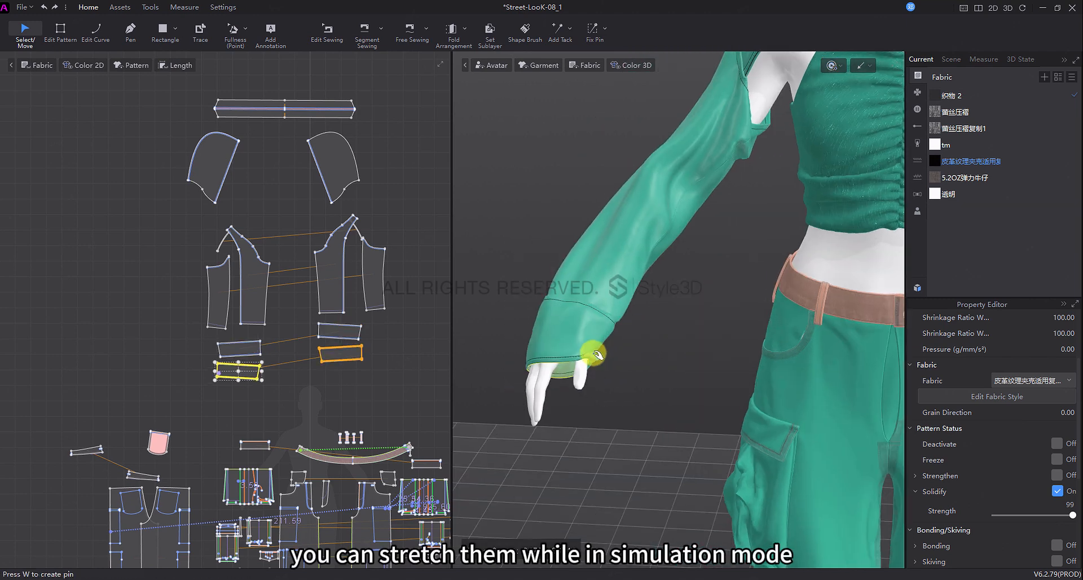
drag(590, 352, 615, 355)
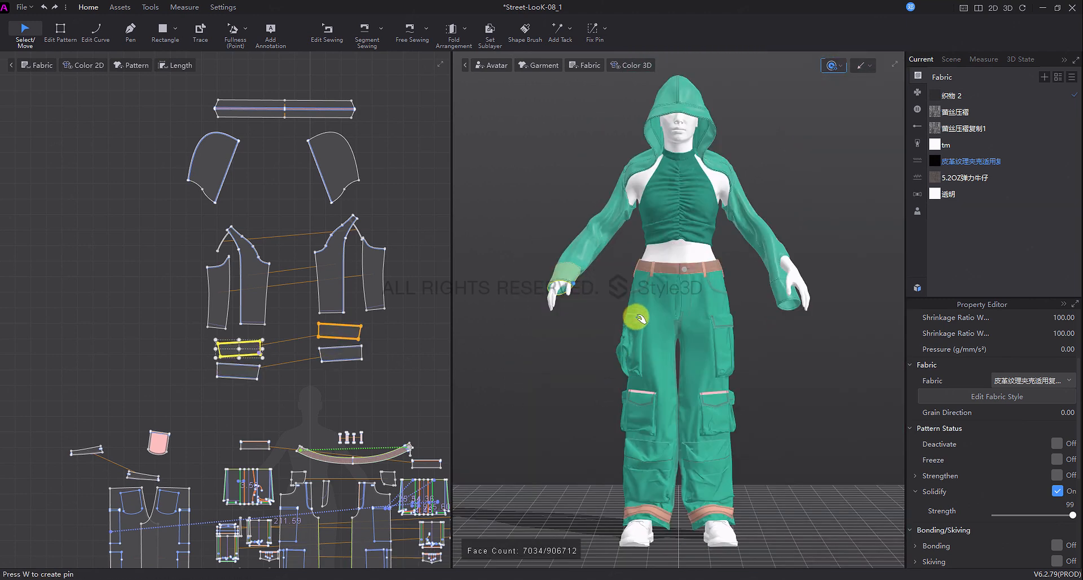
mouse_move(636, 314)
mouse_down()
mouse_move(547, 261)
mouse_move(629, 234)
mouse_up()
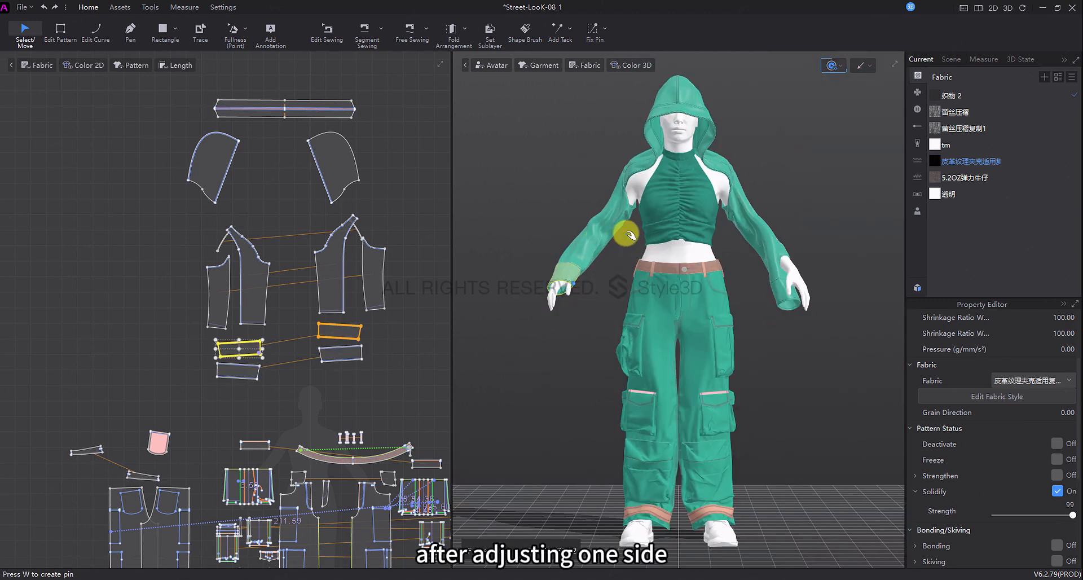
Select the sleeve and cuff patterns on the avatar's left arm and apply symmetric meshes from the corrected right sleeve.
click(774, 247)
drag(416, 220, 304, 377)
right_click(764, 224)
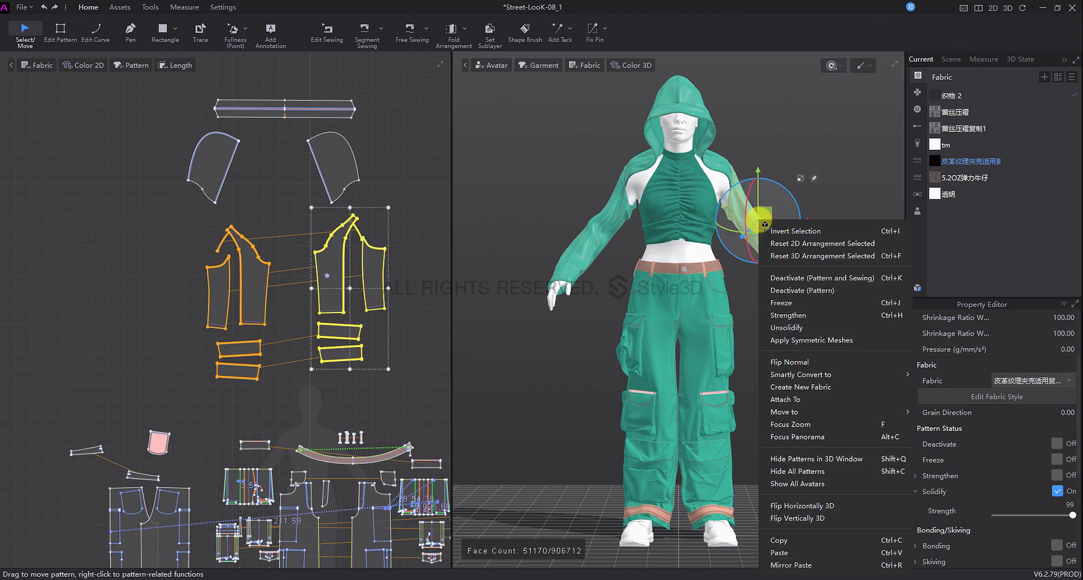
click(812, 340)
Pull the pants leg fabric outward near the hem while simulating to clear the penetration around the lower leg.
right_drag(816, 361, 692, 289)
scroll(717, 424, up, 3)
mouse_move(706, 430)
right_down()
mouse_move(739, 442)
mouse_move(699, 436)
right_up()
scroll(728, 444, up, 3)
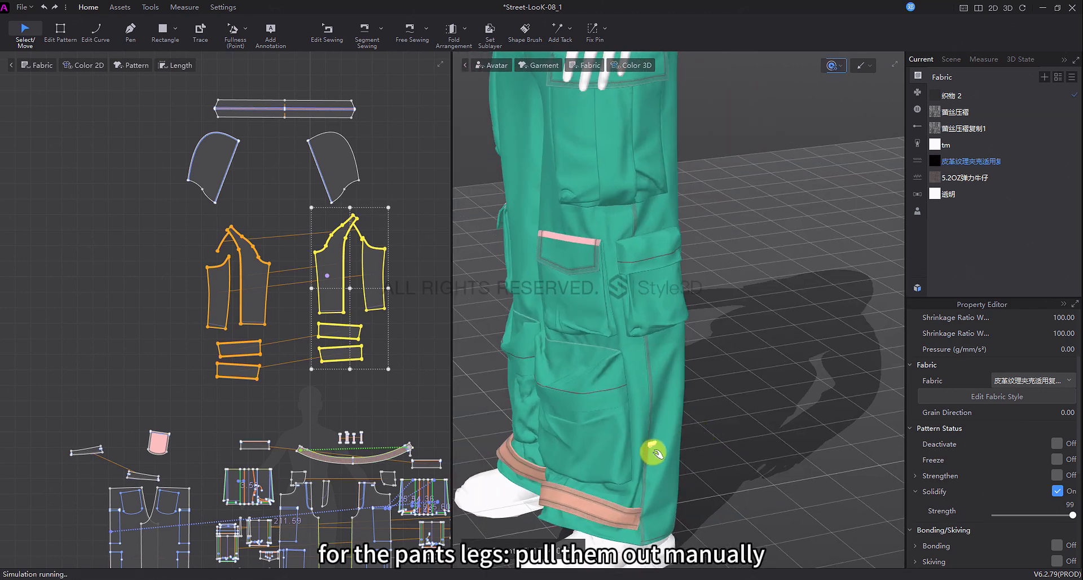
click(657, 463)
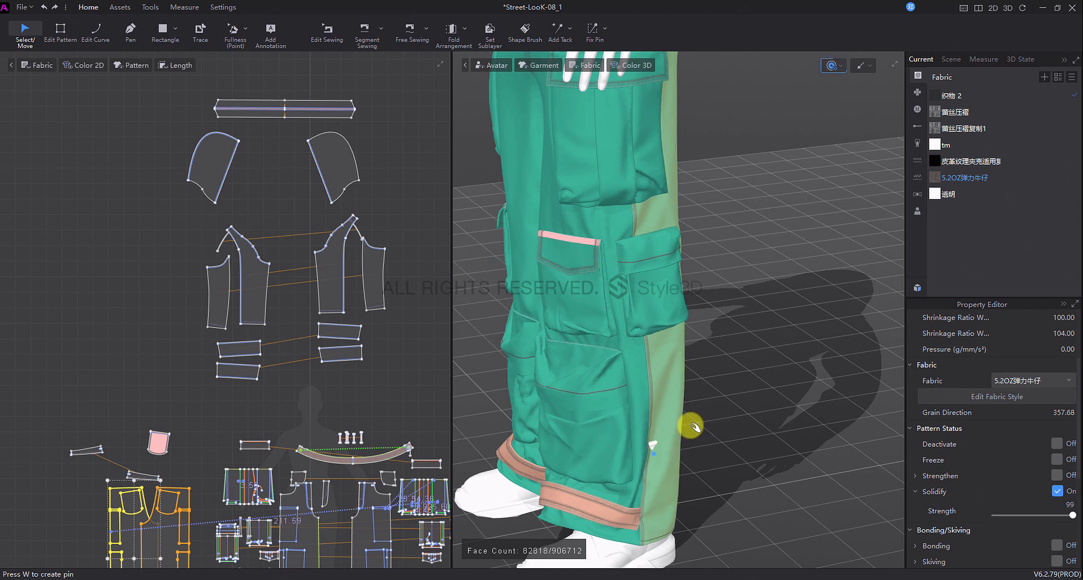
right_drag(689, 425, 656, 437)
drag(605, 432, 659, 437)
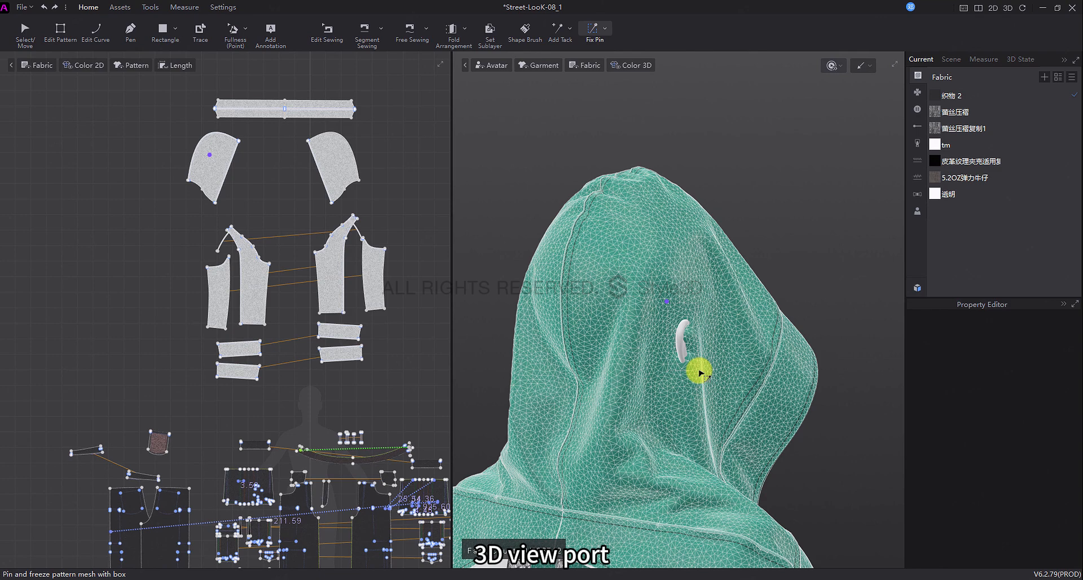
Box-pin the hood mesh around the protruding ear and refine the pinned area on the 2D hood pattern.
drag(667, 301, 712, 383)
scroll(212, 160, up, 5)
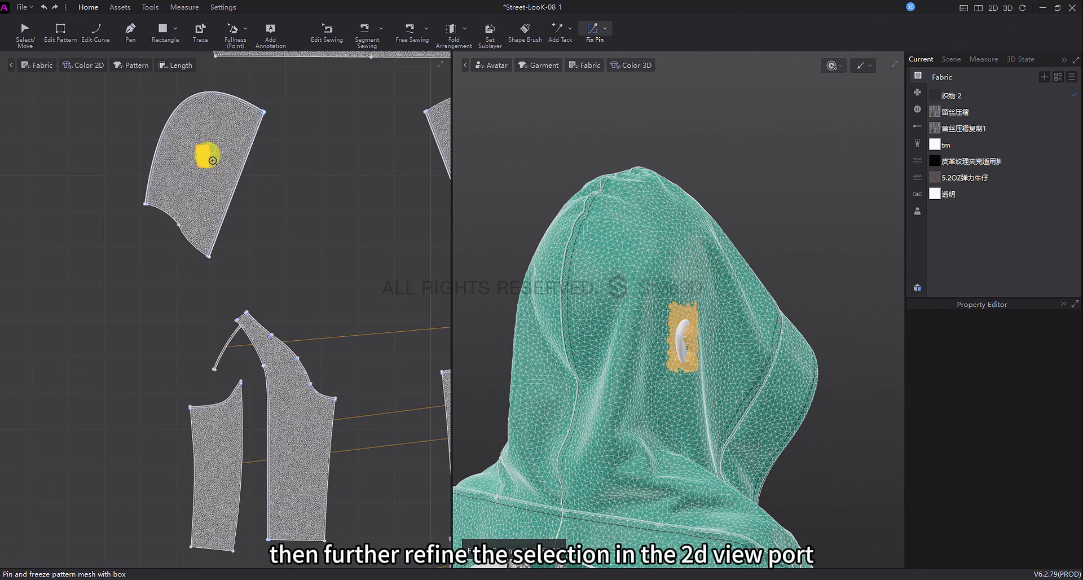
scroll(213, 161, up, 5)
drag(266, 185, 202, 304)
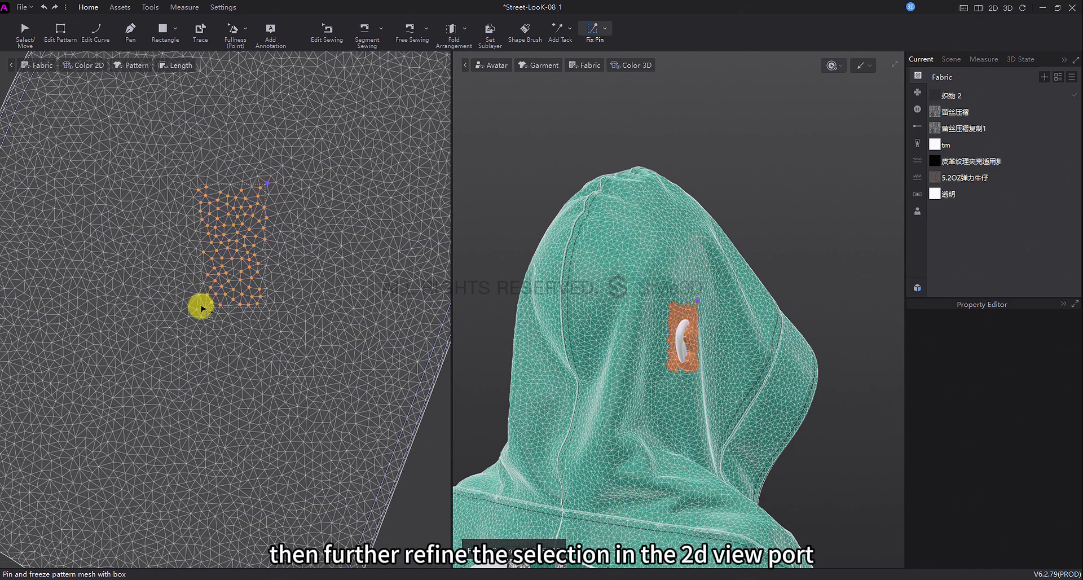
click(684, 317)
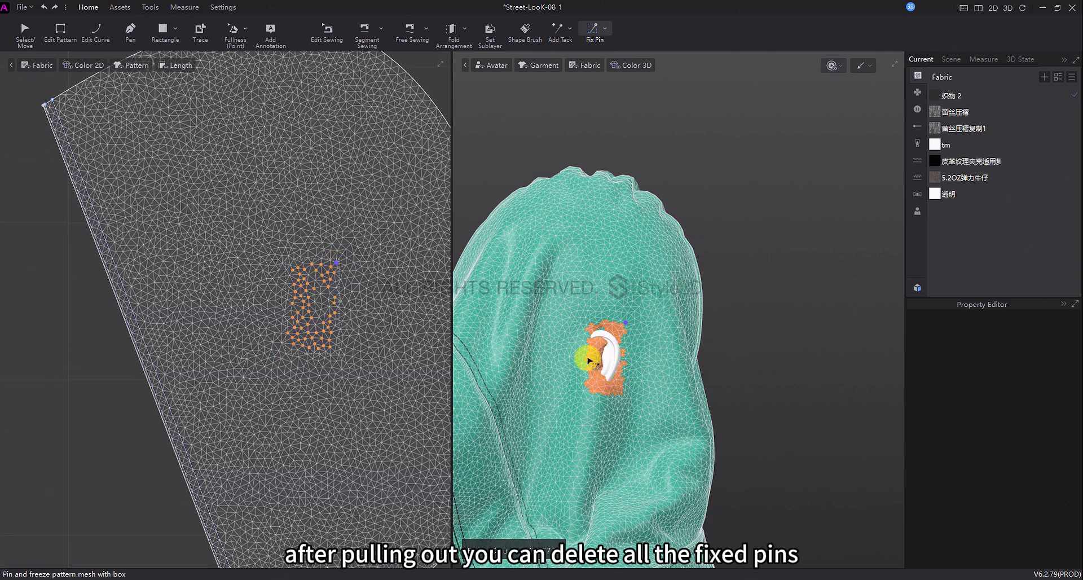
Delete the fixed pins around the ear and simulate the hood so it drapes without penetration.
key(Delete)
key(q)
key(space)
click(625, 390)
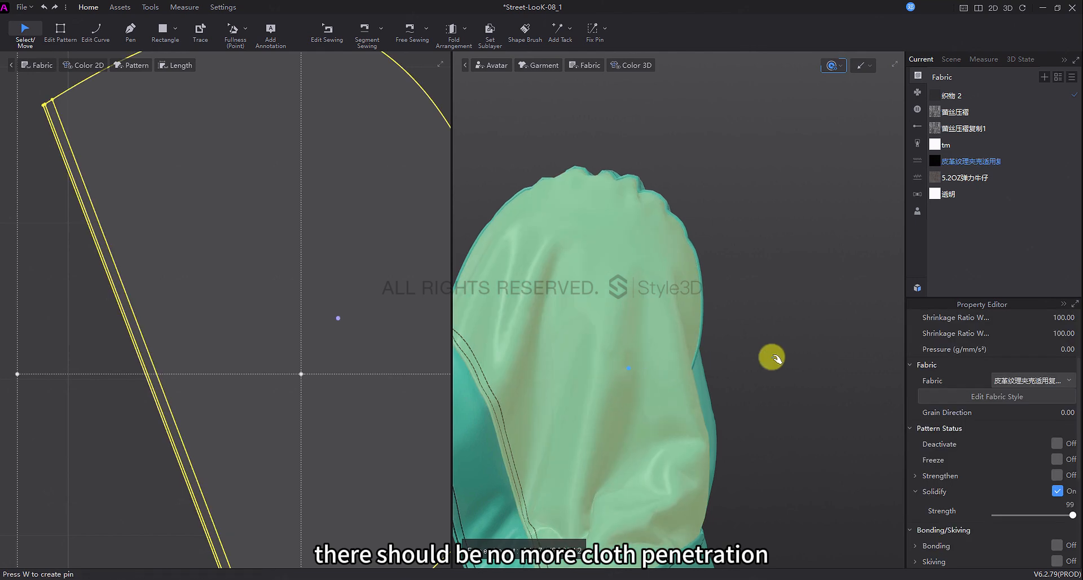
right_drag(713, 356, 582, 361)
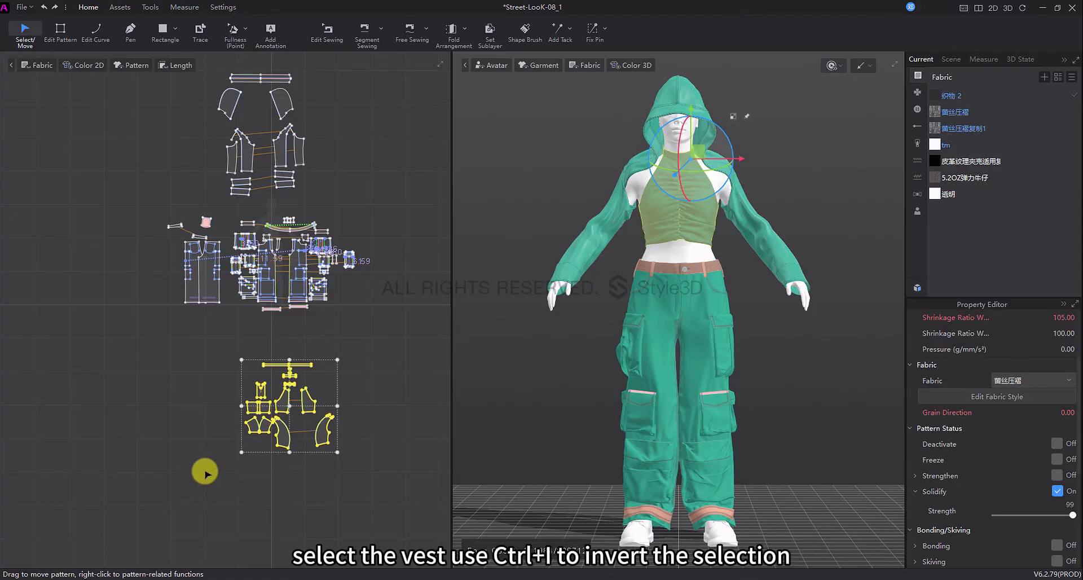
Hide every pattern except the vest in the 3D view and turn off Solidify for all vest patterns.
key(ctrl+i)
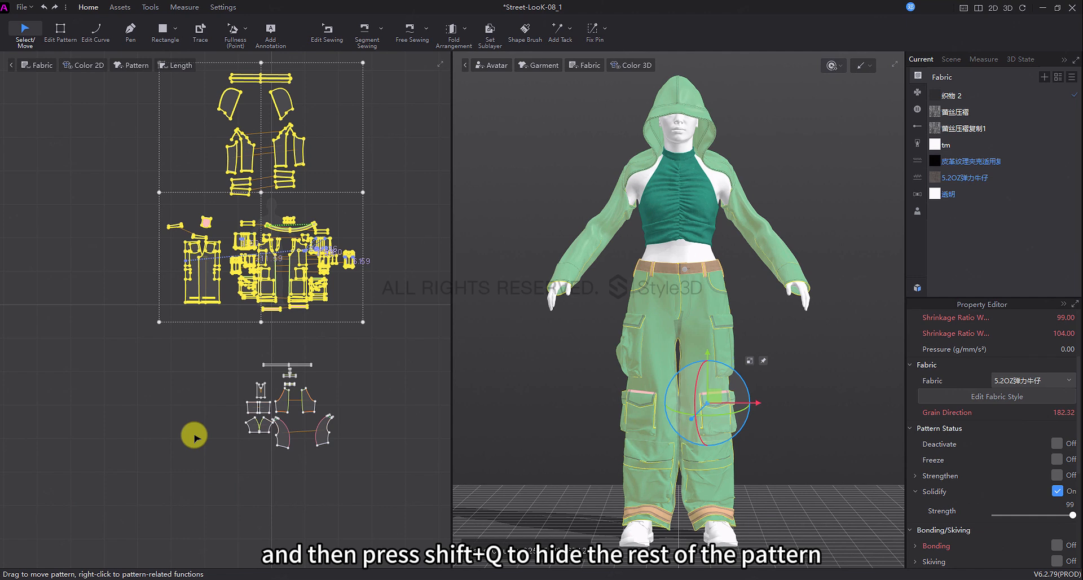
key(shift+q)
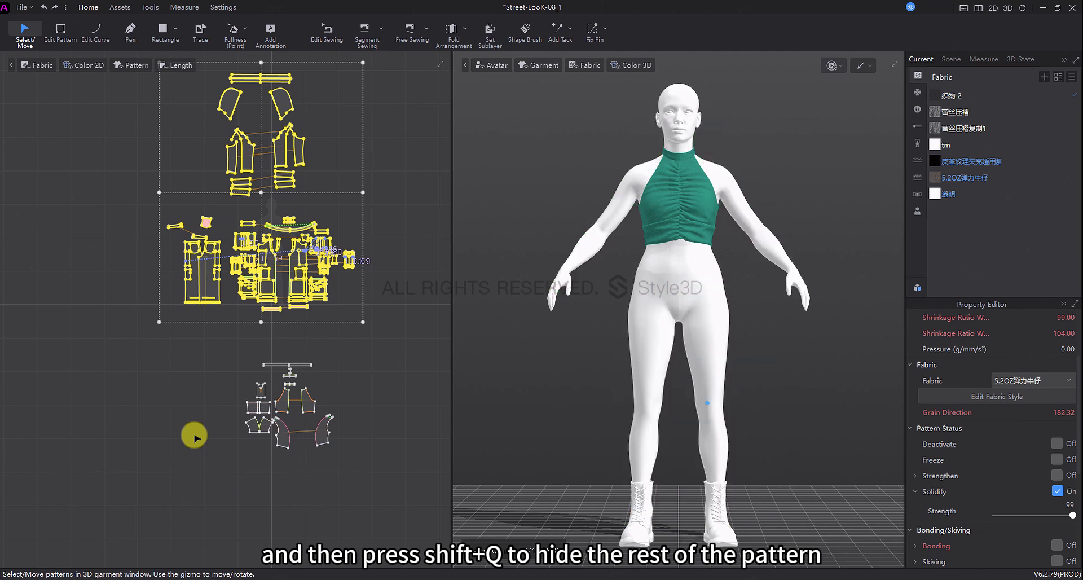
click(362, 348)
drag(362, 348, 246, 459)
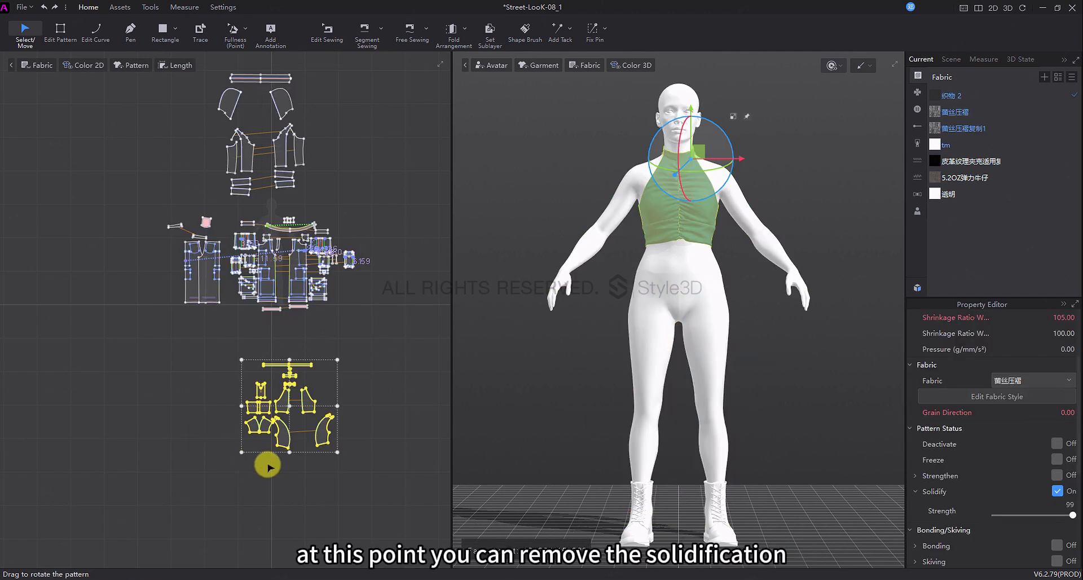
click(1056, 492)
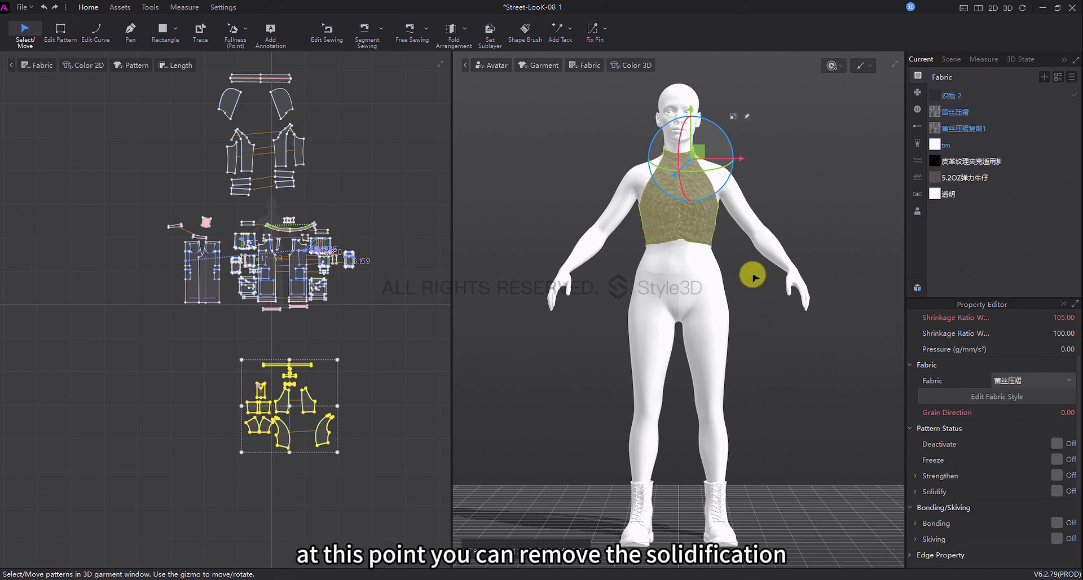
click(752, 361)
scroll(752, 361, up, 5)
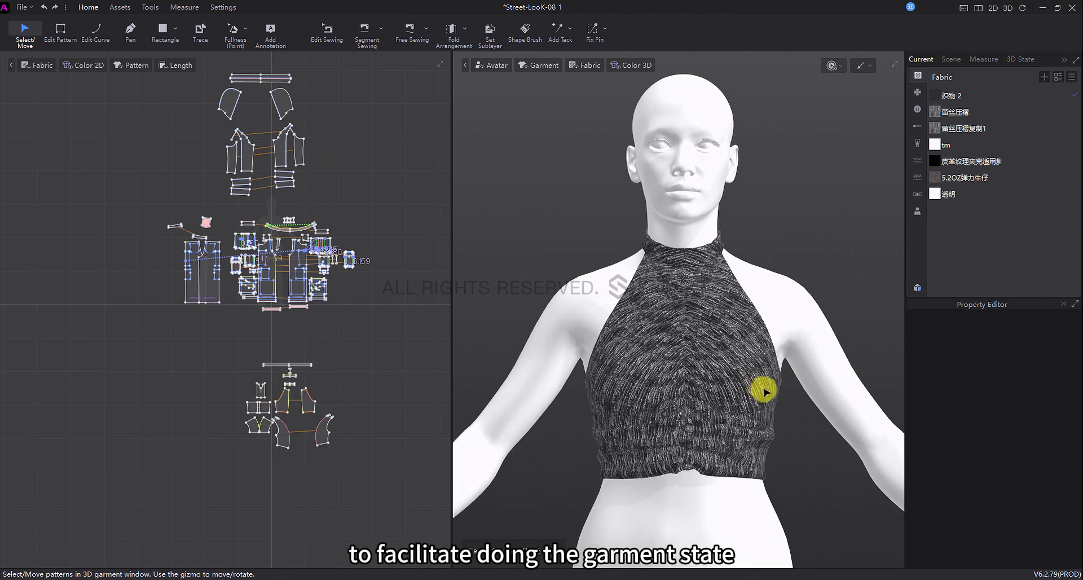
Disable Textured Surface 3D for the fabric display and simulate the vest on the avatar.
click(572, 67)
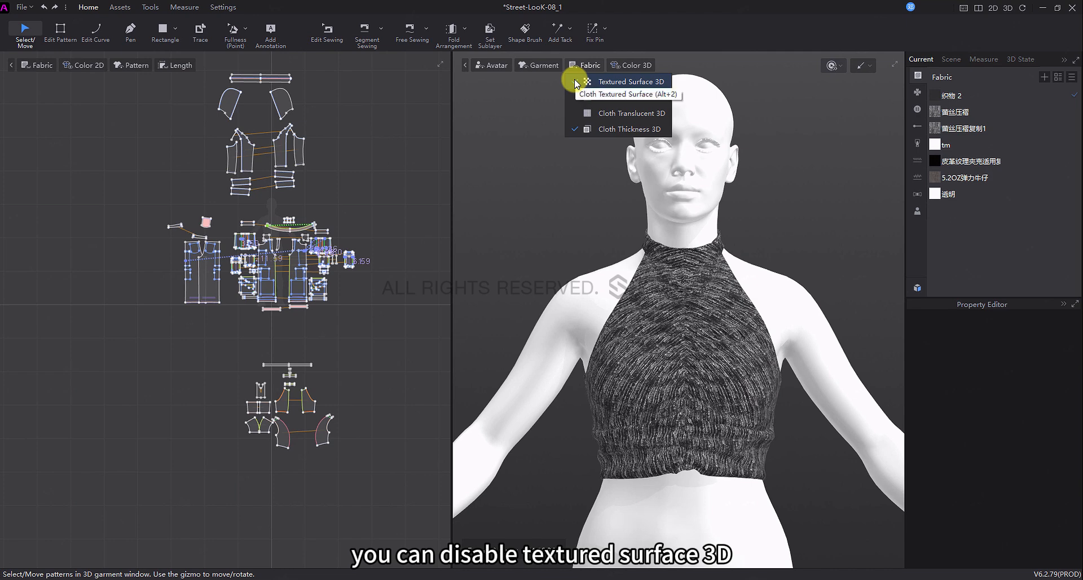
click(575, 82)
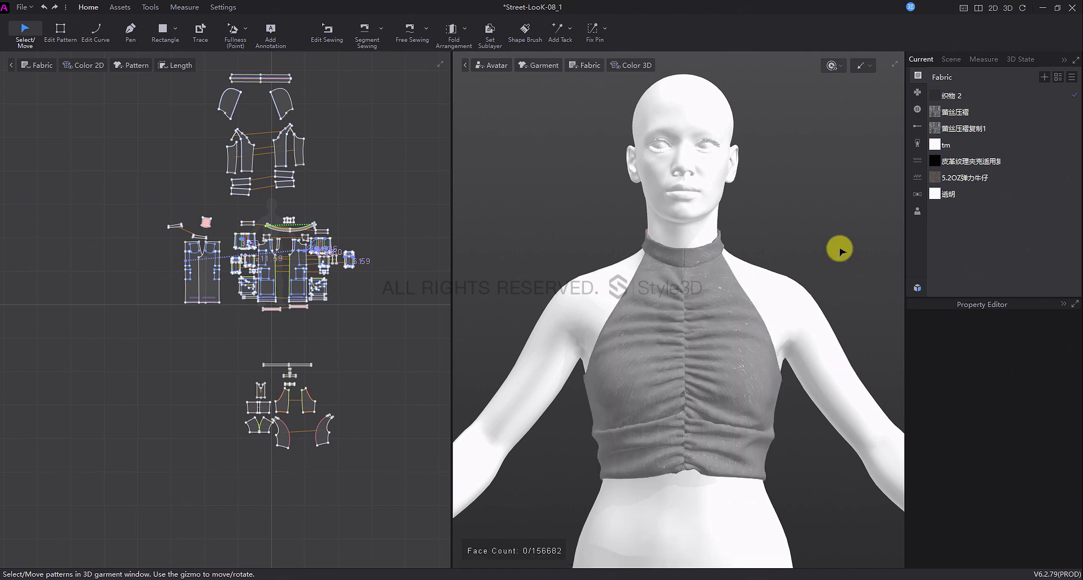
key(space)
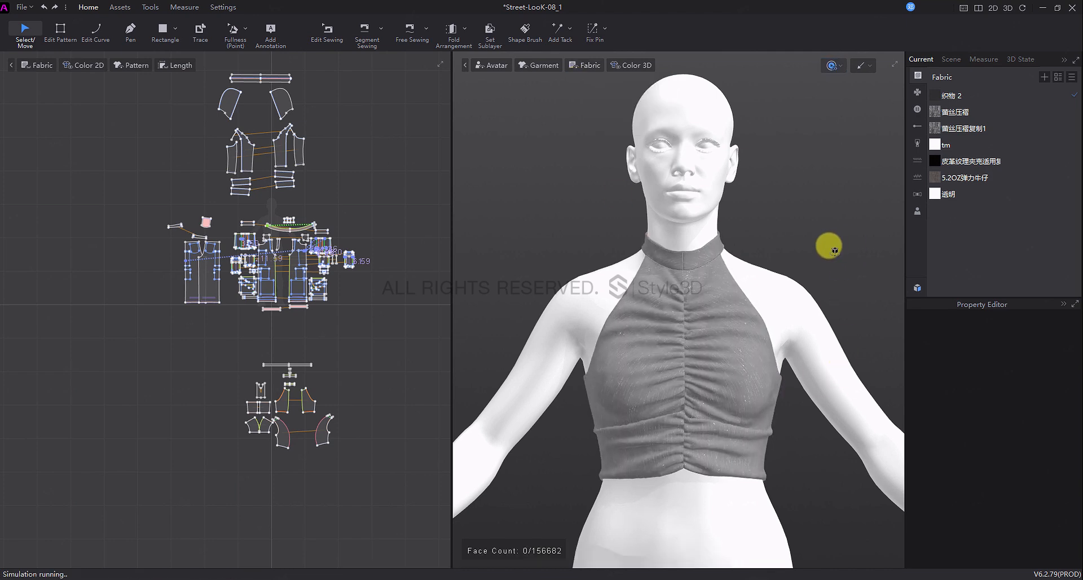
mouse_move(829, 244)
right_down()
mouse_move(652, 244)
mouse_move(841, 249)
right_up()
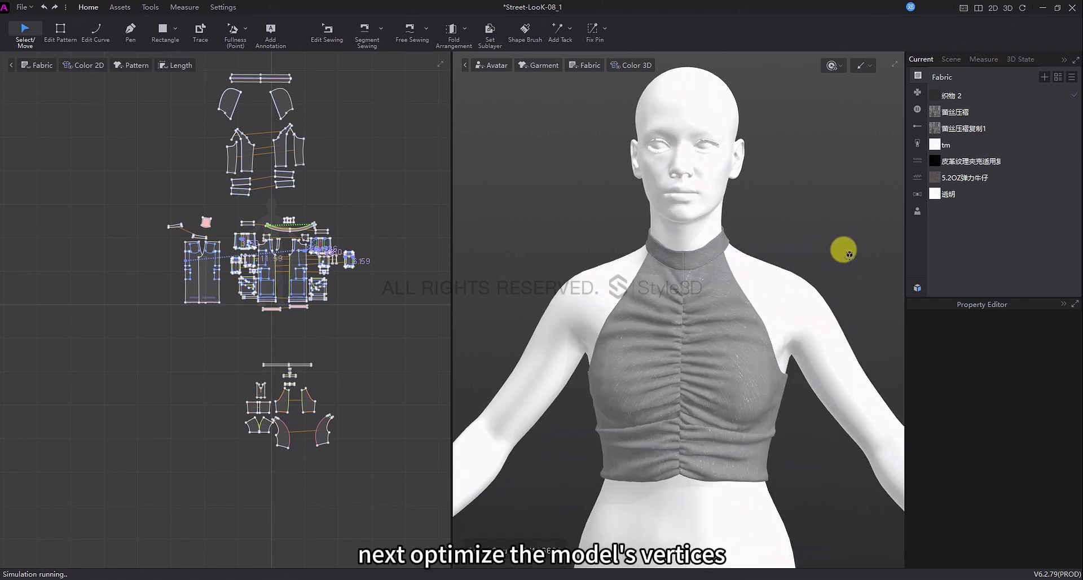
Select all vest patterns and set their particle distance to 10.
drag(354, 339, 228, 465)
scroll(959, 460, up, 3)
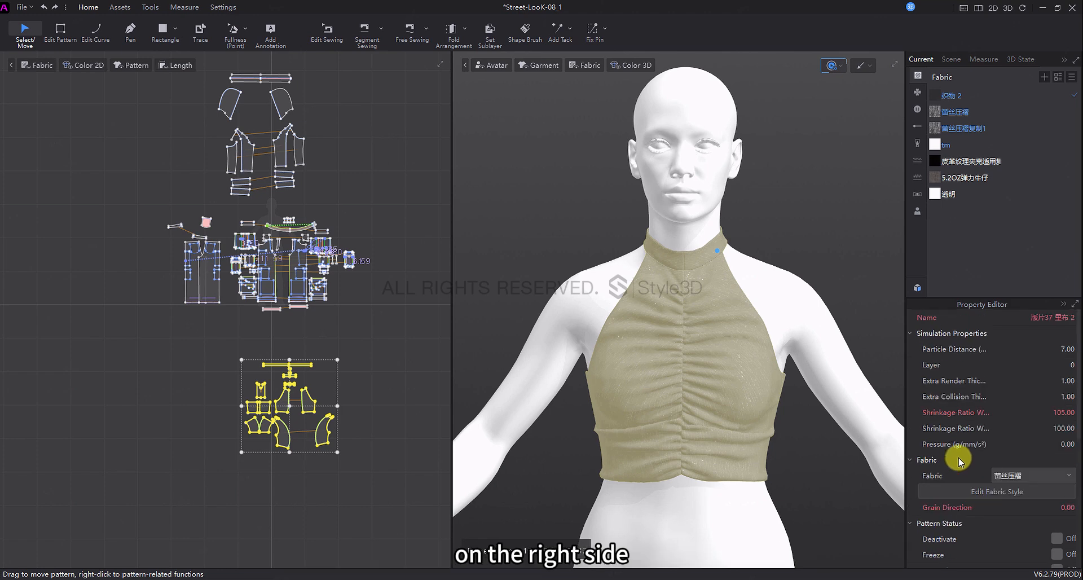
click(1068, 349)
text(10)
key(Return)
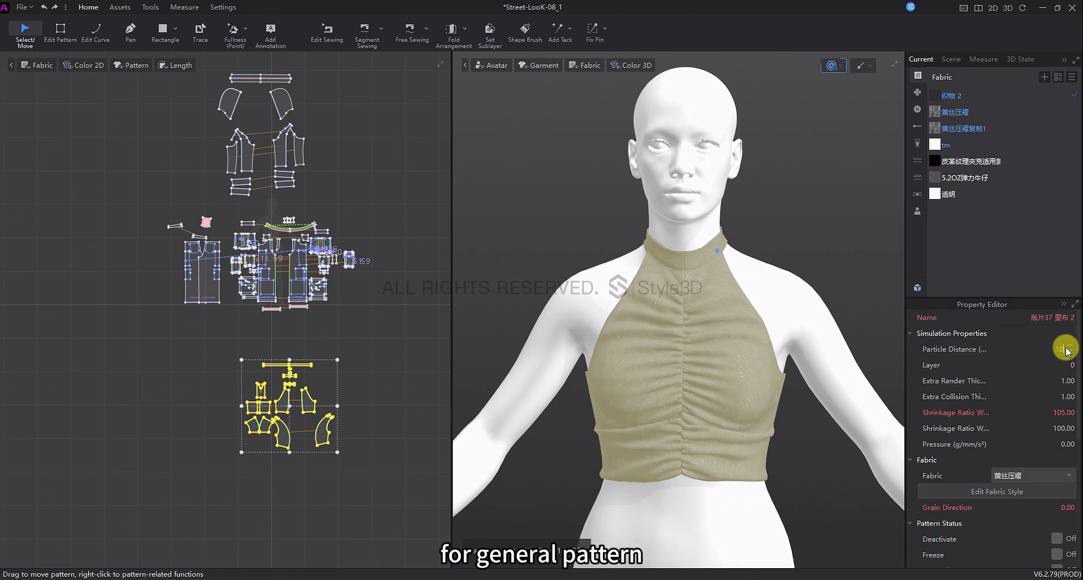
Run a short simulation of the remeshed vest while examining the interwoven neck ties at the back, and stop it.
right_drag(778, 325, 594, 328)
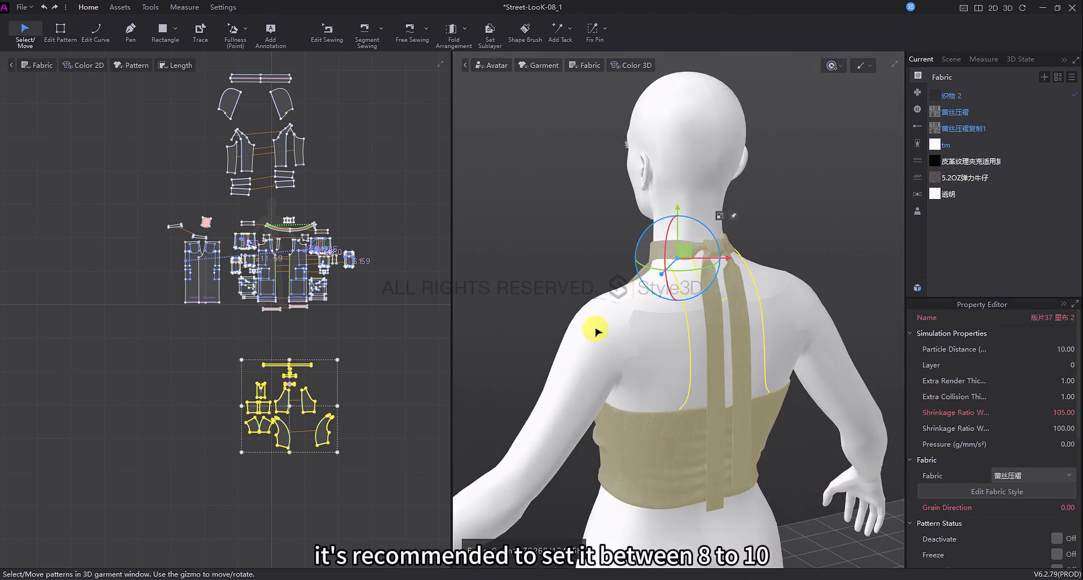
middle_drag(595, 329, 599, 367)
scroll(677, 359, up, 2)
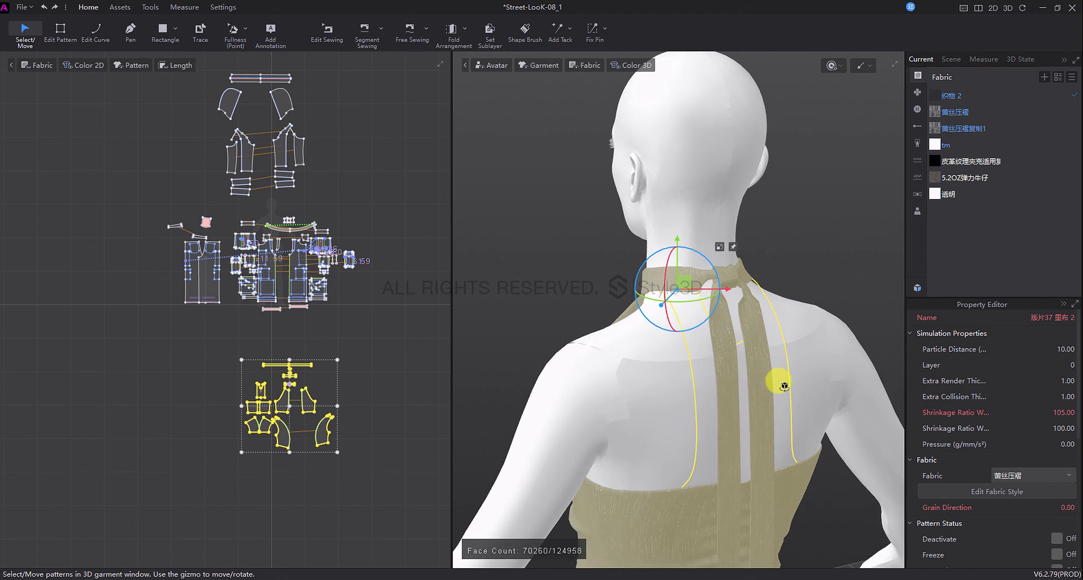
click(773, 306)
click(705, 363)
right_drag(711, 312, 732, 277)
key(space)
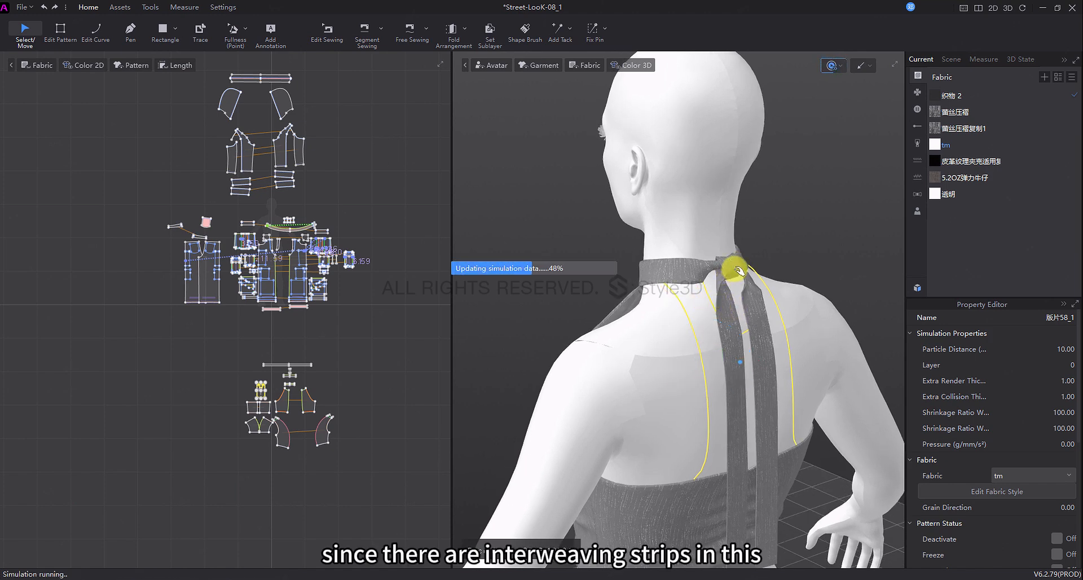
key(space)
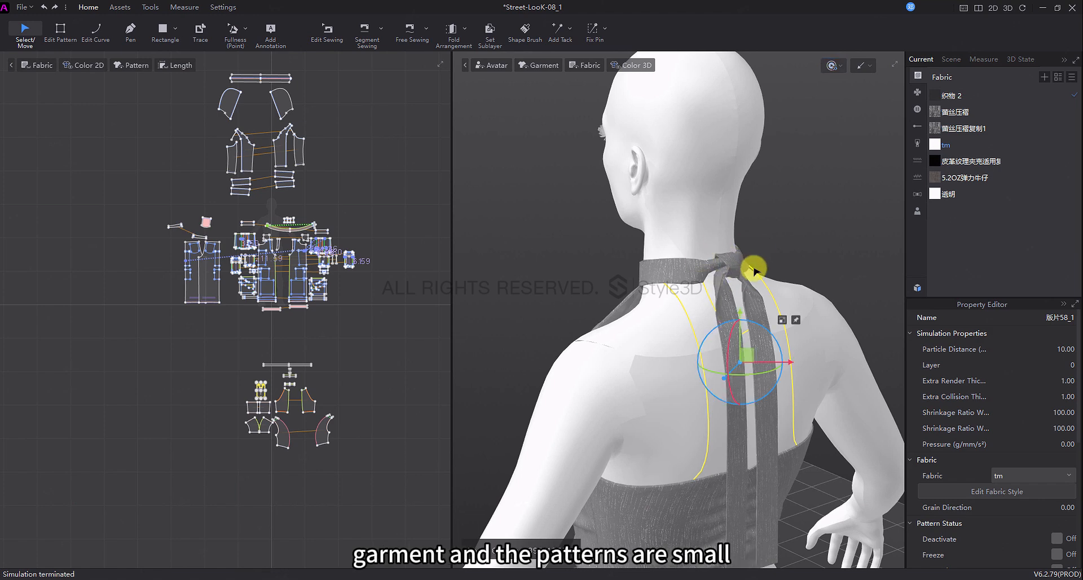
Set the particle distance of the vest's neck strip patterns to 5 and simulate the vest again.
scroll(288, 395, up, 5)
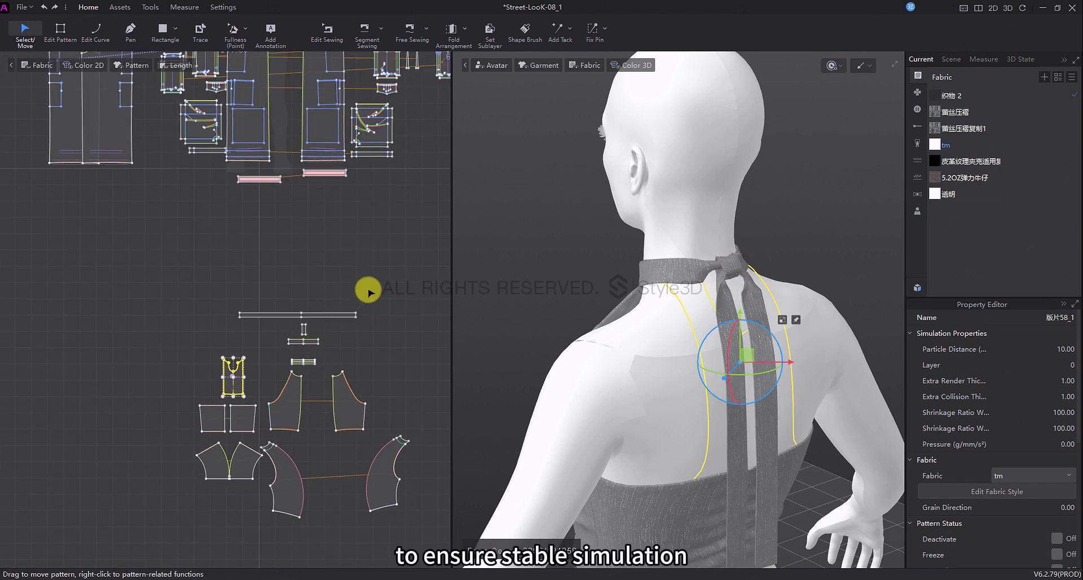
drag(367, 290, 289, 338)
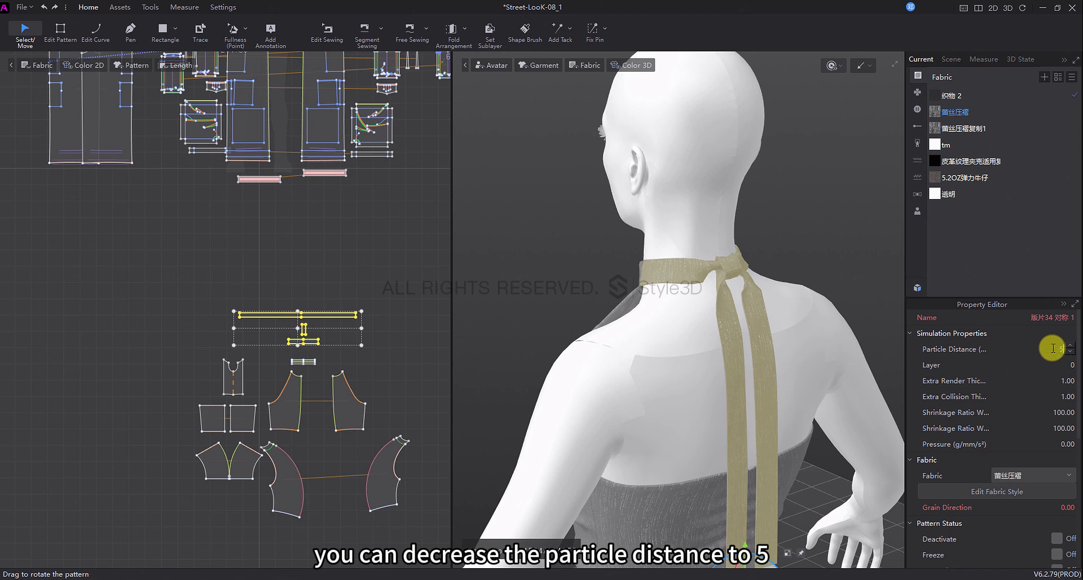
key(Return)
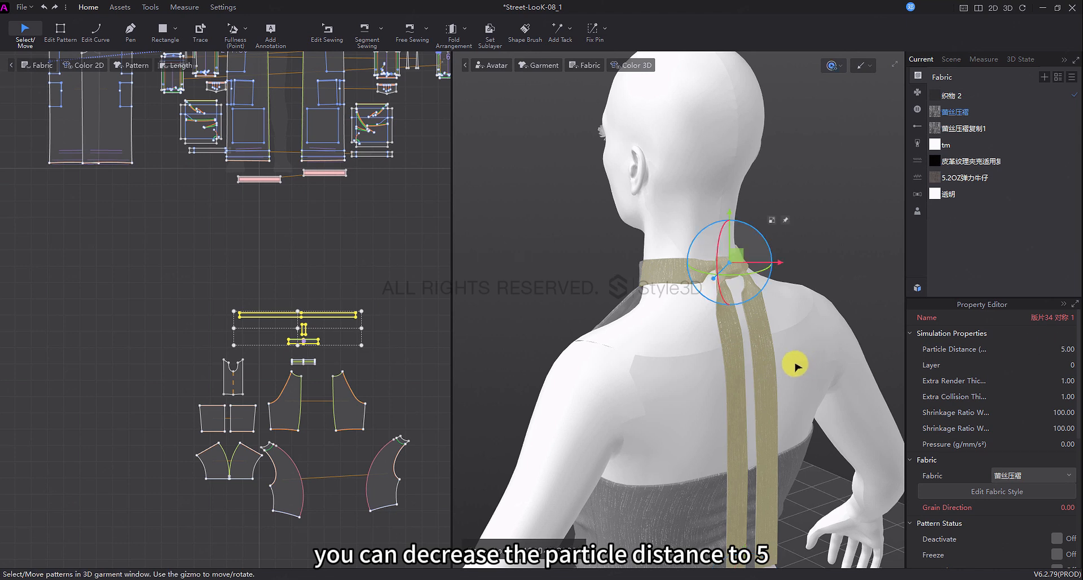
key(space)
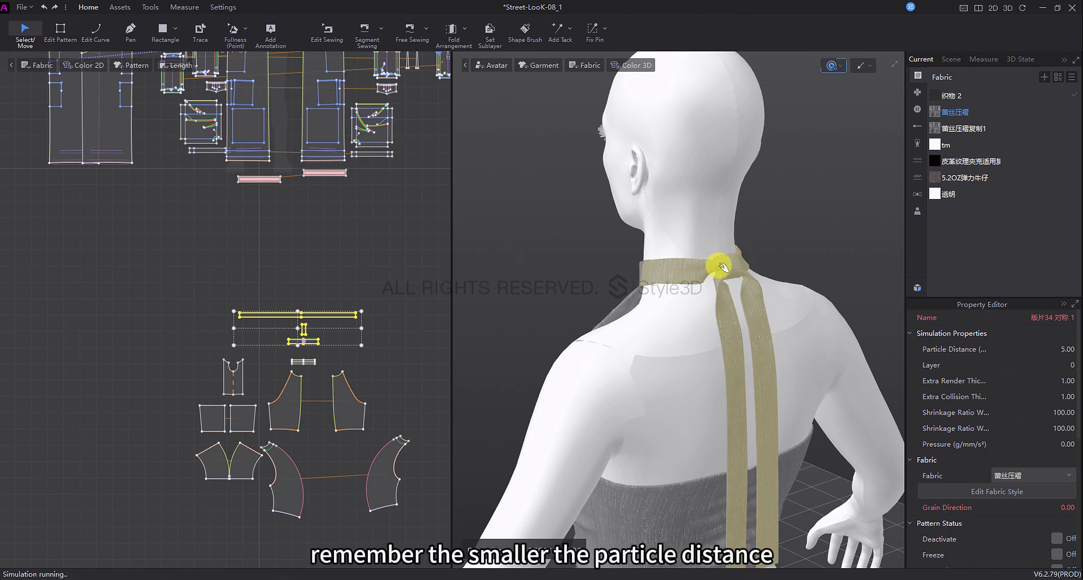
click(849, 248)
key(2)
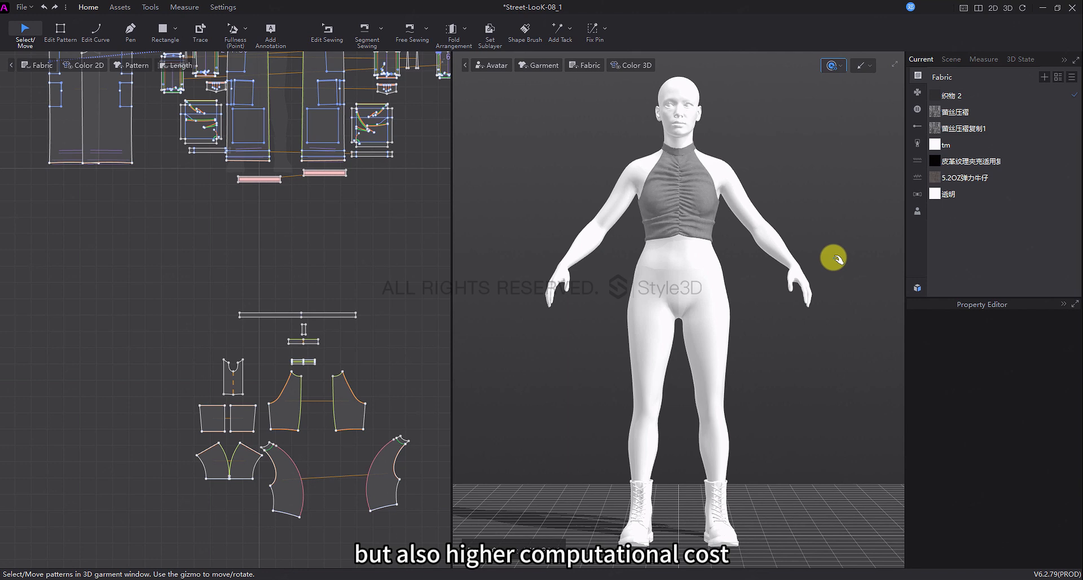
Select all coat patterns, show them in the 3D view, turn off their Solidify setting and simulate the coat.
scroll(299, 190, down, 5)
drag(308, 176, 177, 338)
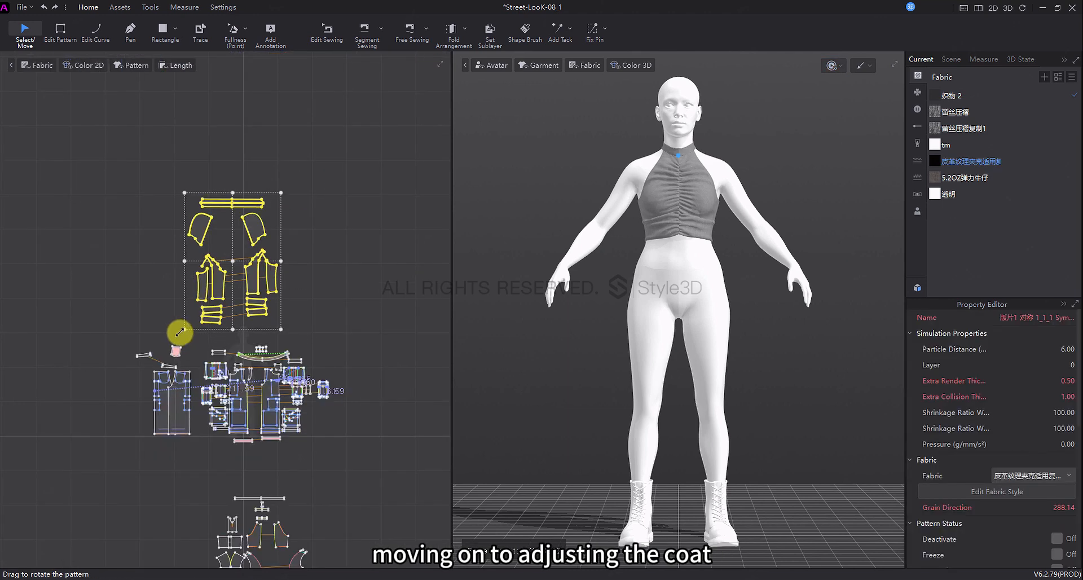
scroll(703, 358, up, 3)
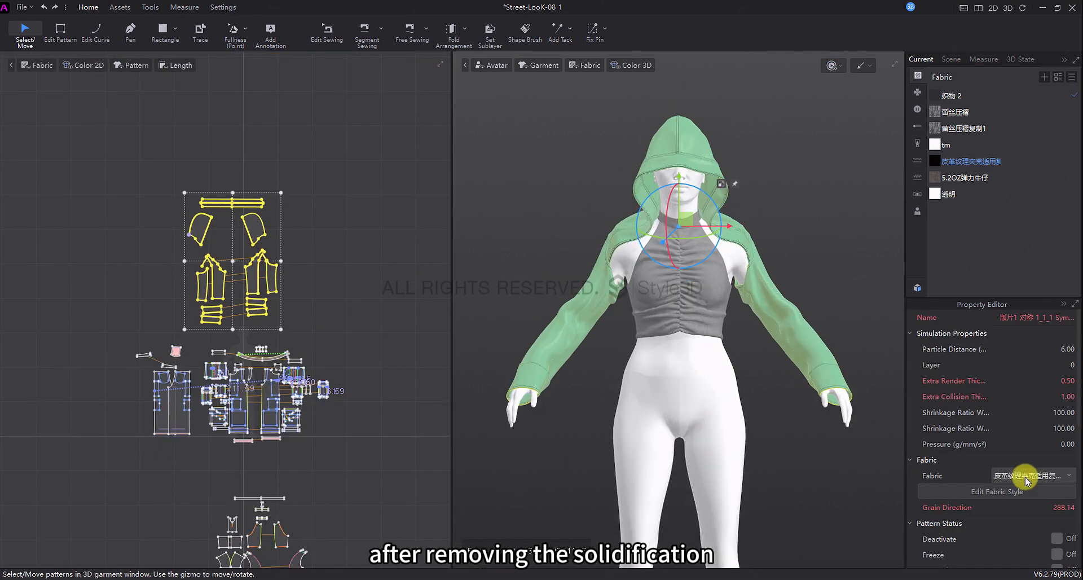
scroll(1044, 476, down, 3)
click(1056, 492)
click(798, 453)
key(space)
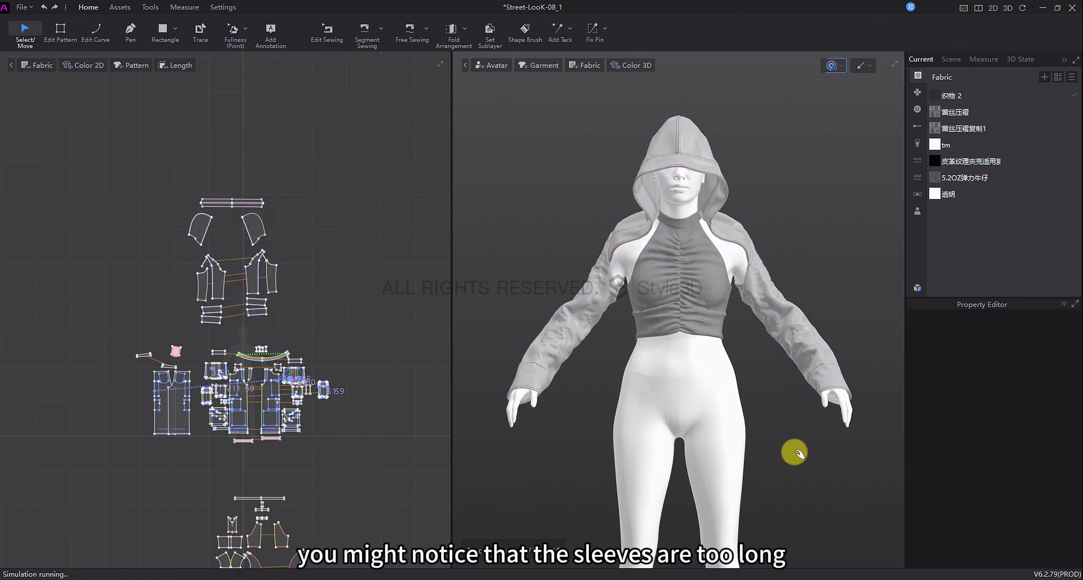
Retract the bottom edges of both coat sleeve pieces by a distance of 3 cm and simulate the shortened sleeves.
click(583, 301)
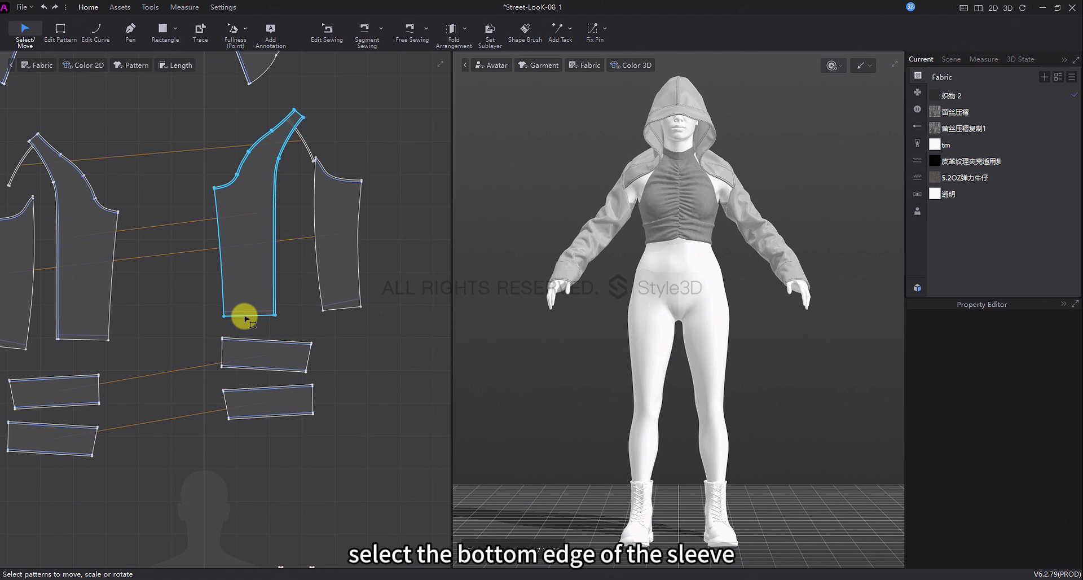
click(246, 315)
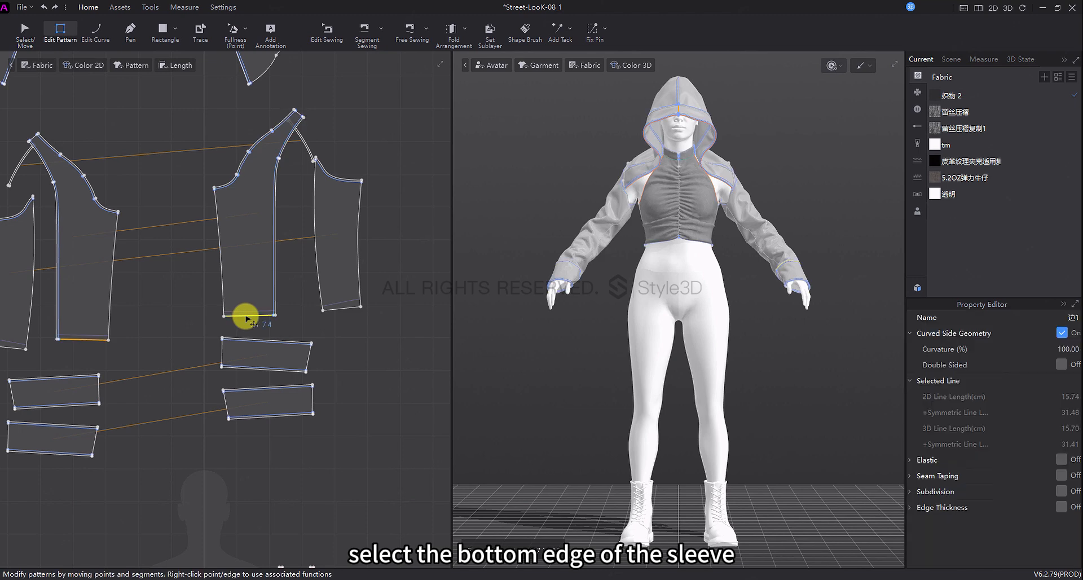
shift+click(340, 309)
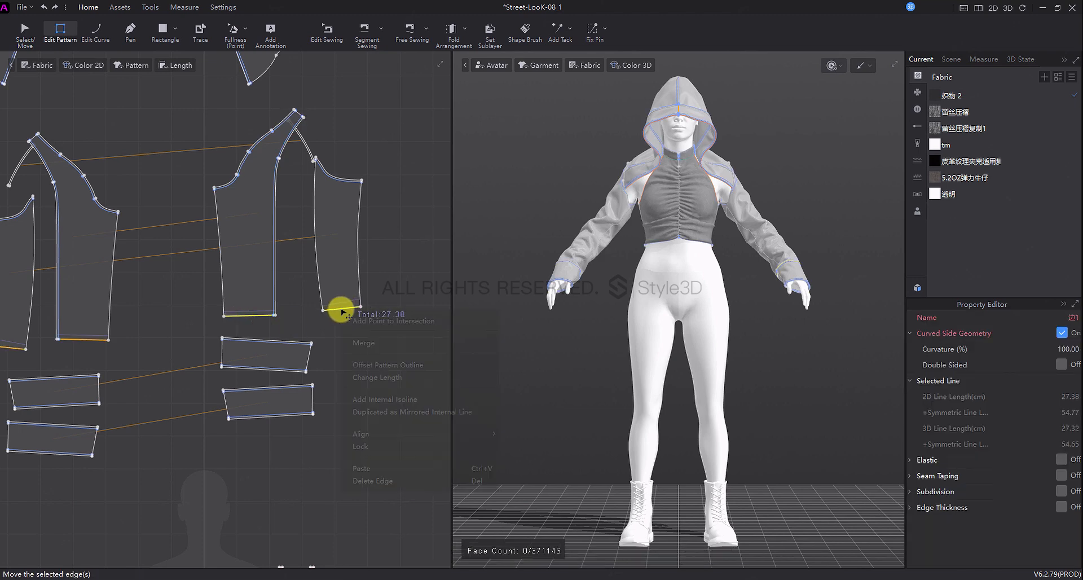
click(401, 365)
click(576, 218)
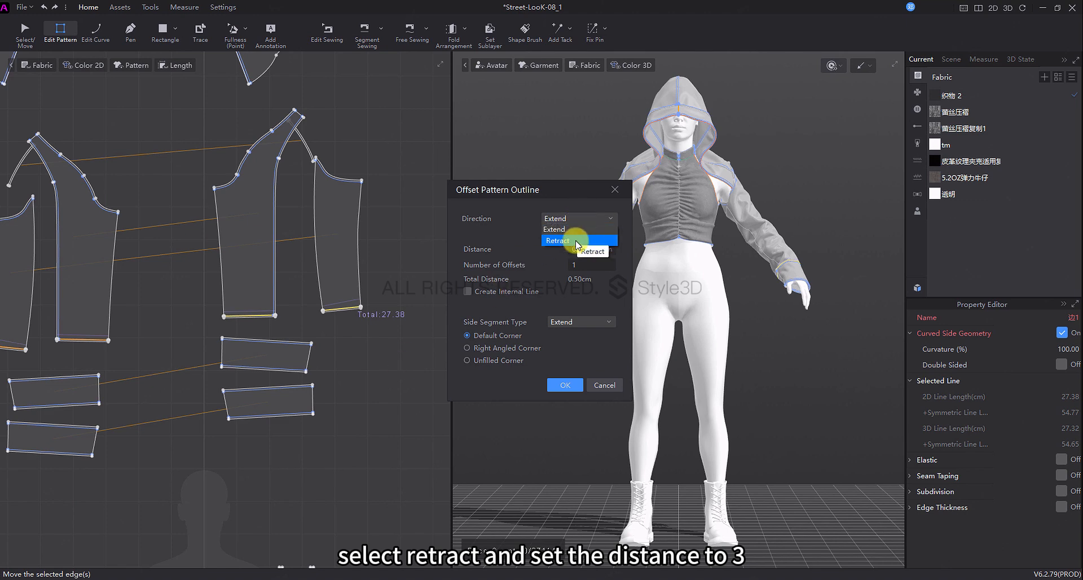
click(579, 241)
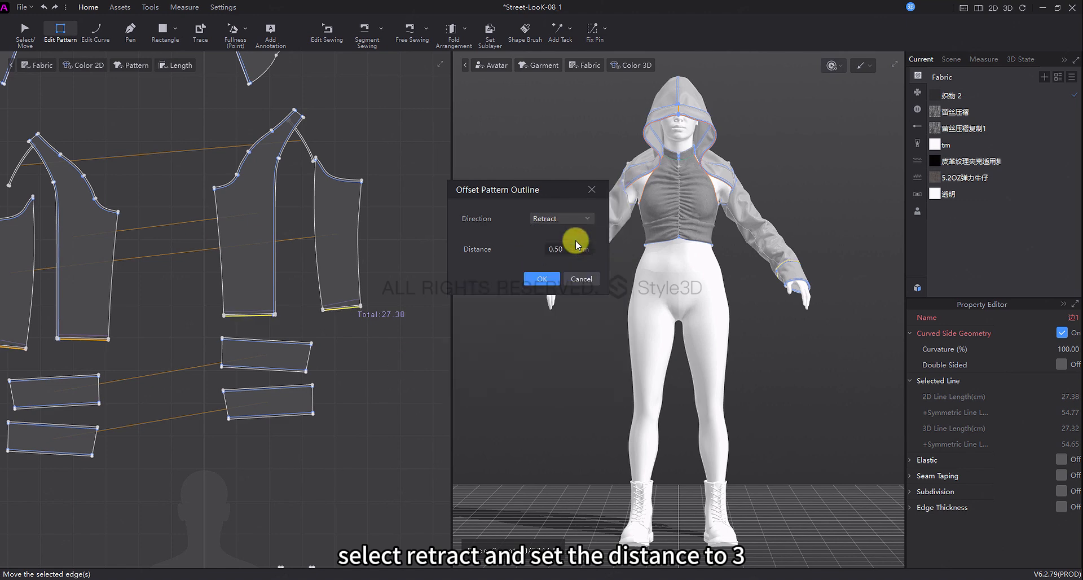
click(554, 279)
scroll(639, 384, up, 4)
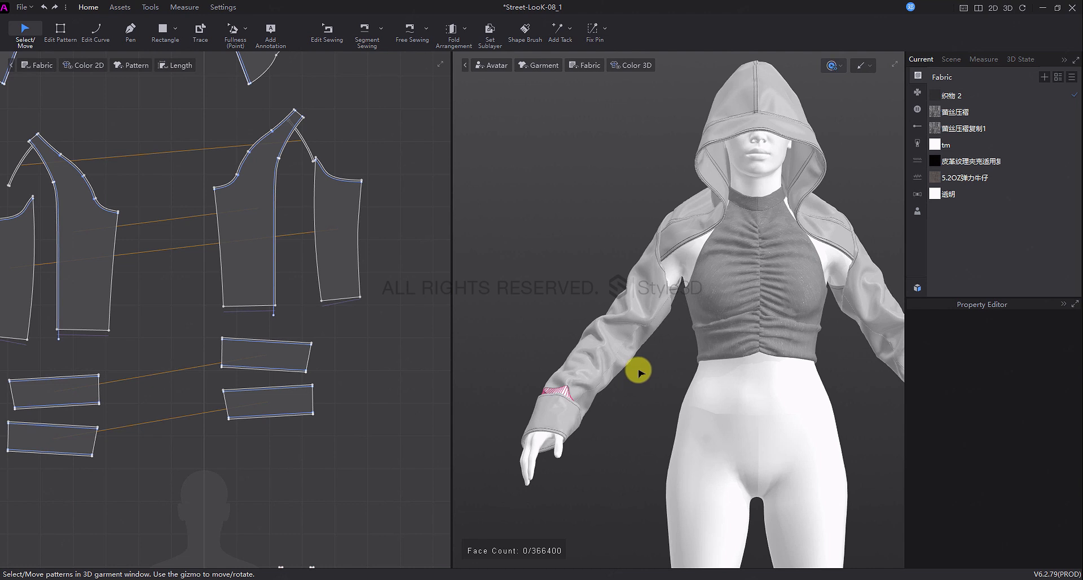
key(space)
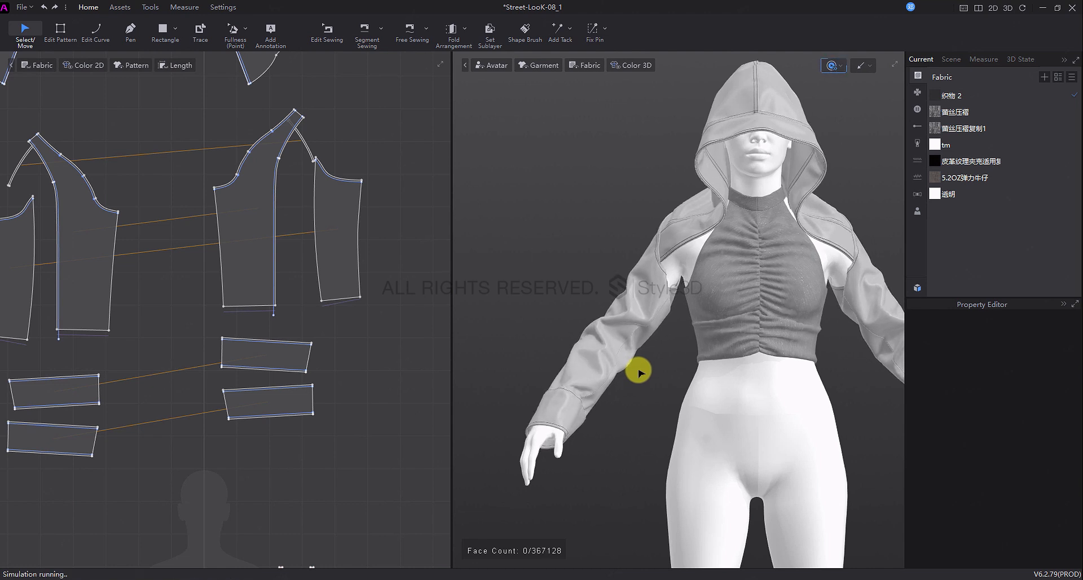
Select both pieces of the coat sleeve, turn on Strengthen for them and simulate to smooth the sleeves.
click(609, 359)
key(space)
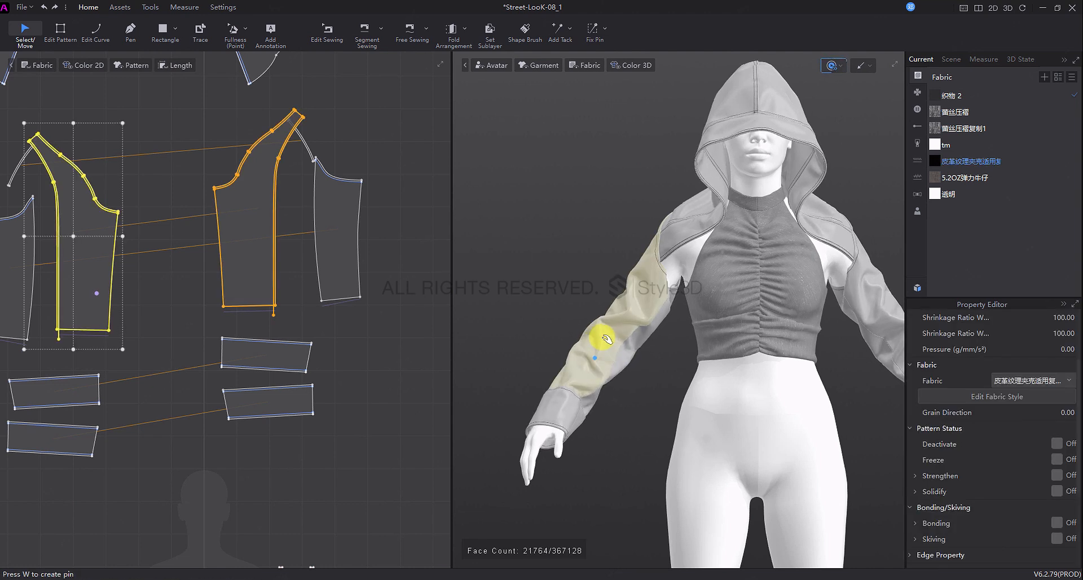
middle_drag(141, 271, 182, 268)
shift+click(52, 270)
key(ctrl+h)
key(space)
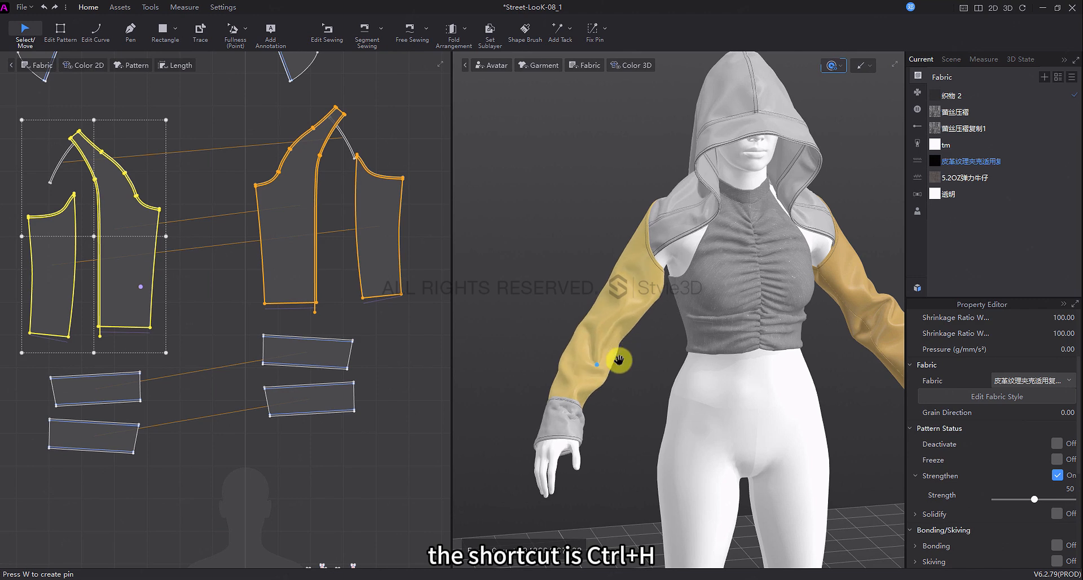
key(2)
drag(587, 375, 553, 343)
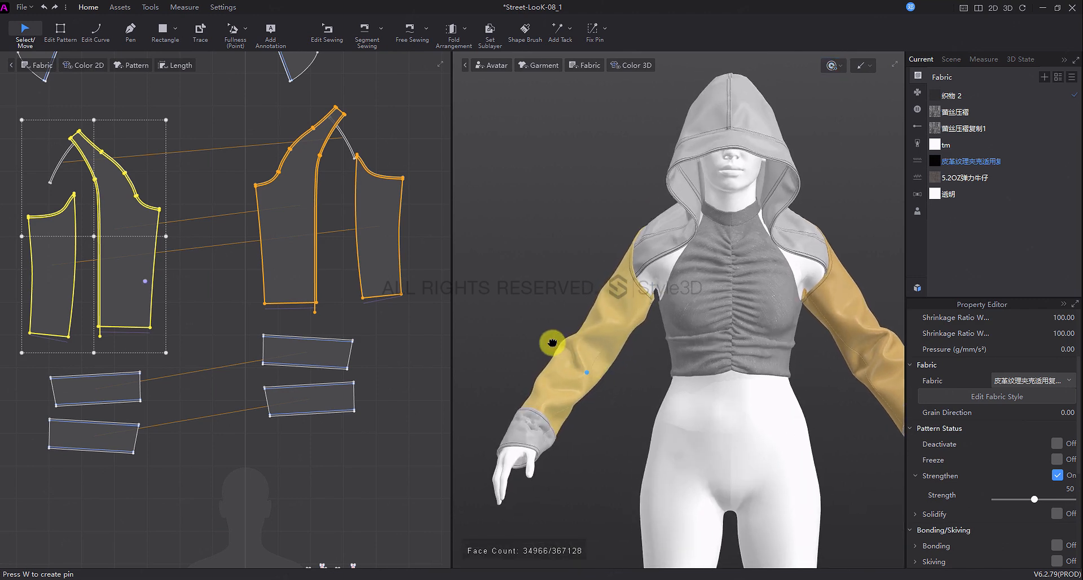
key(space)
Select all coat sleeve patterns on both sides and turn off Strengthen for them.
middle_drag(612, 373, 609, 352)
drag(407, 140, 26, 302)
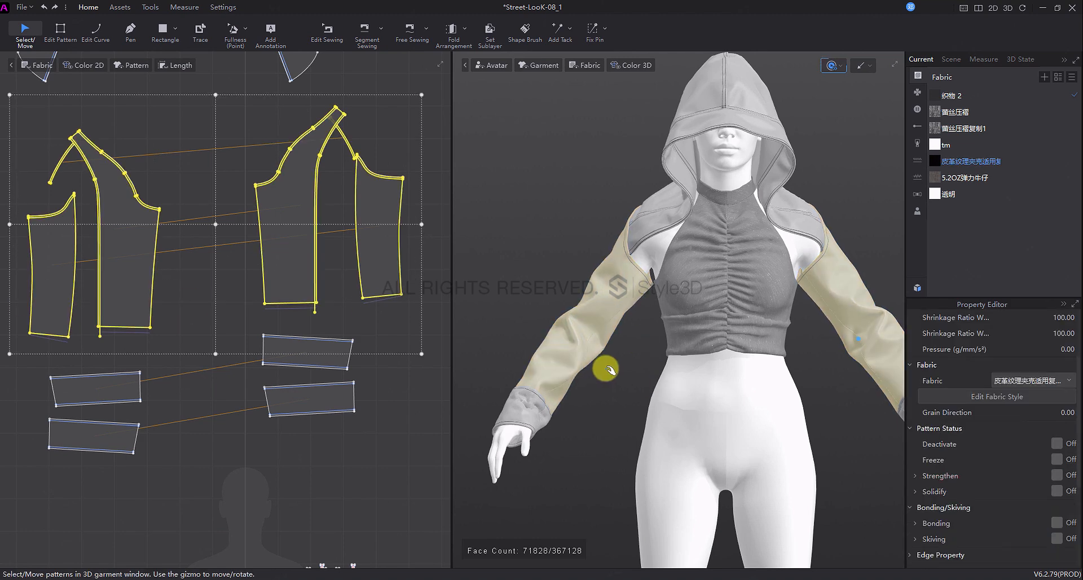
scroll(620, 364, down, 3)
click(772, 352)
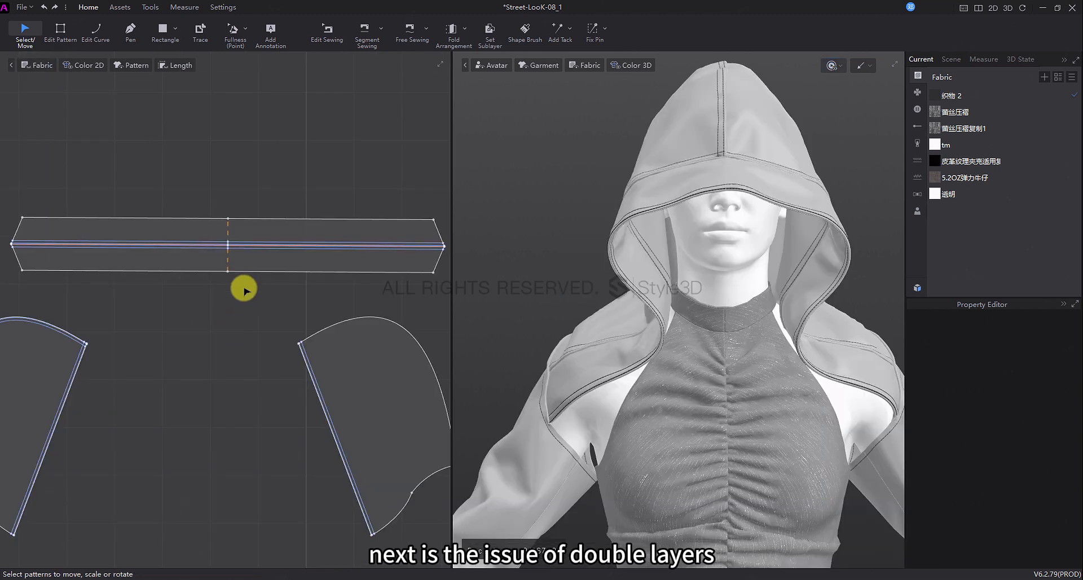
Split the hood's double-layer edge band in two along both halves of its lengthwise fold line.
scroll(242, 287, up, 3)
click(196, 230)
scroll(197, 229, up, 2)
click(193, 227)
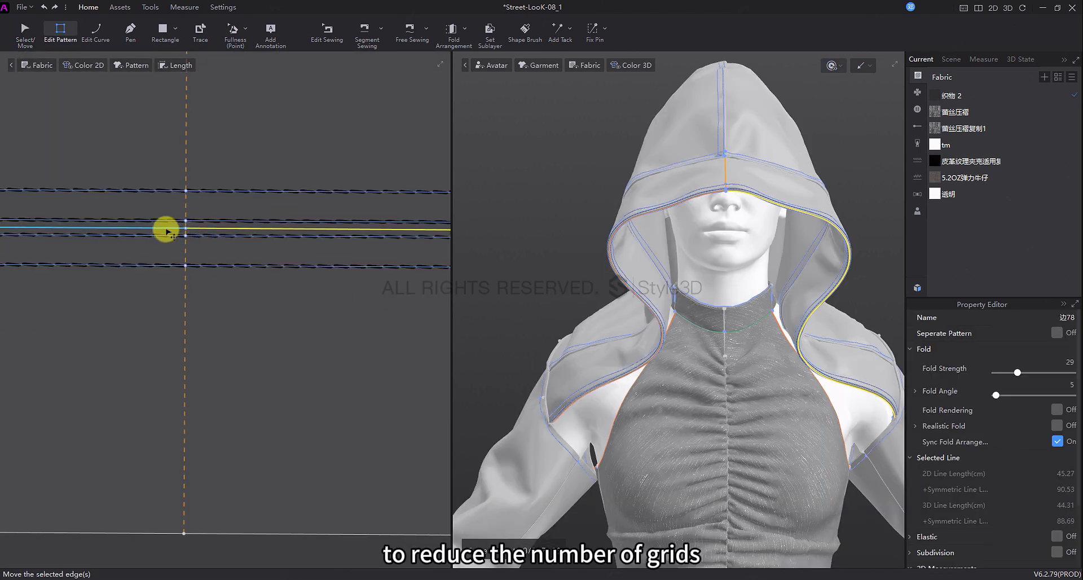
right_click(165, 230)
click(192, 255)
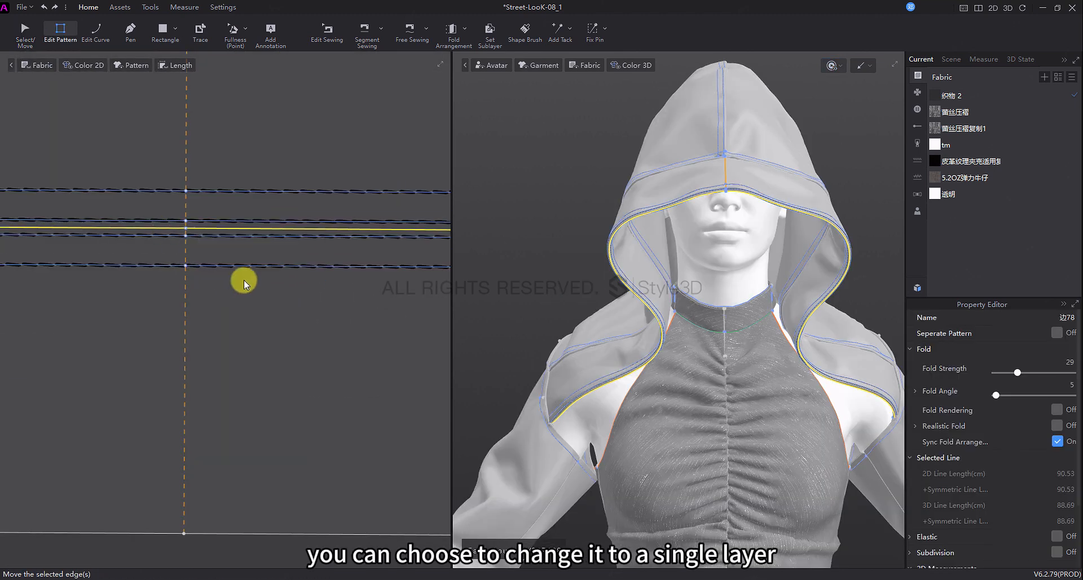
key(a)
scroll(244, 280, down, 6)
middle_drag(361, 308, 287, 283)
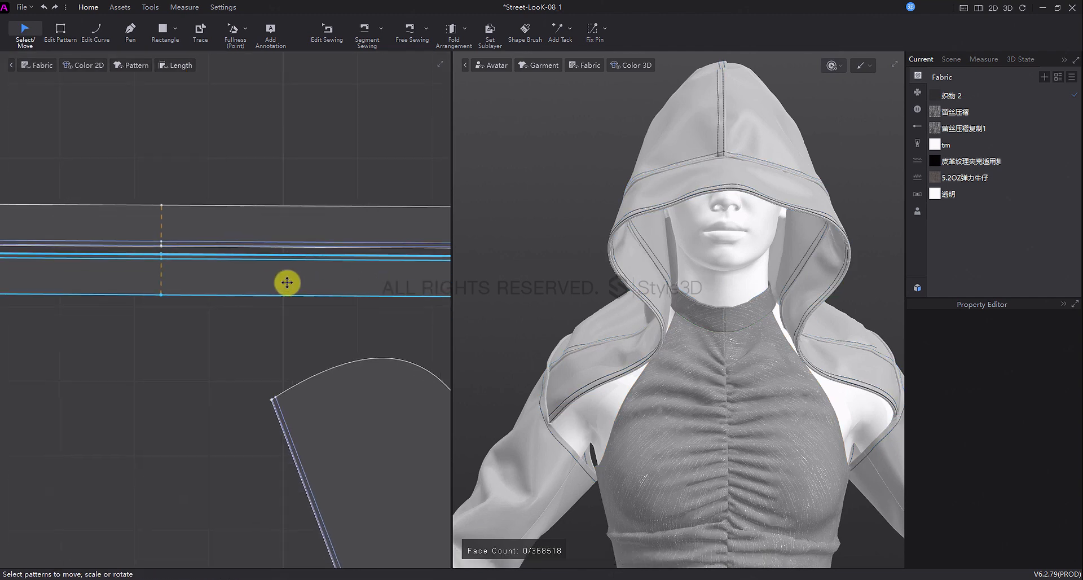
Check the sewing of the split hood band and delete the half that is not sewn to the main body.
scroll(287, 283, down, 2)
key(b)
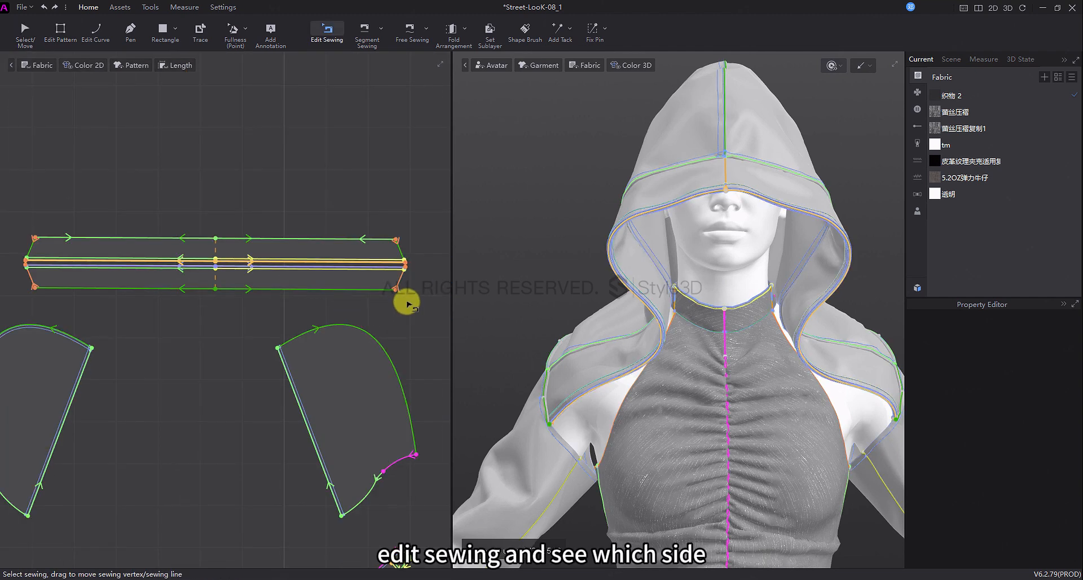
click(403, 254)
scroll(409, 248, down, 3)
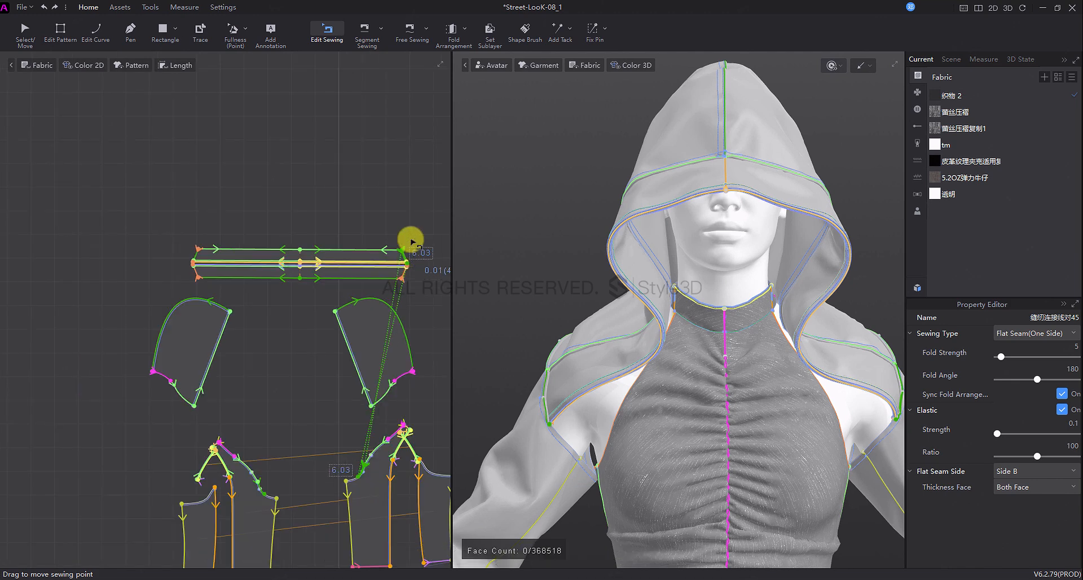
scroll(400, 252, up, 2)
key(a)
click(376, 280)
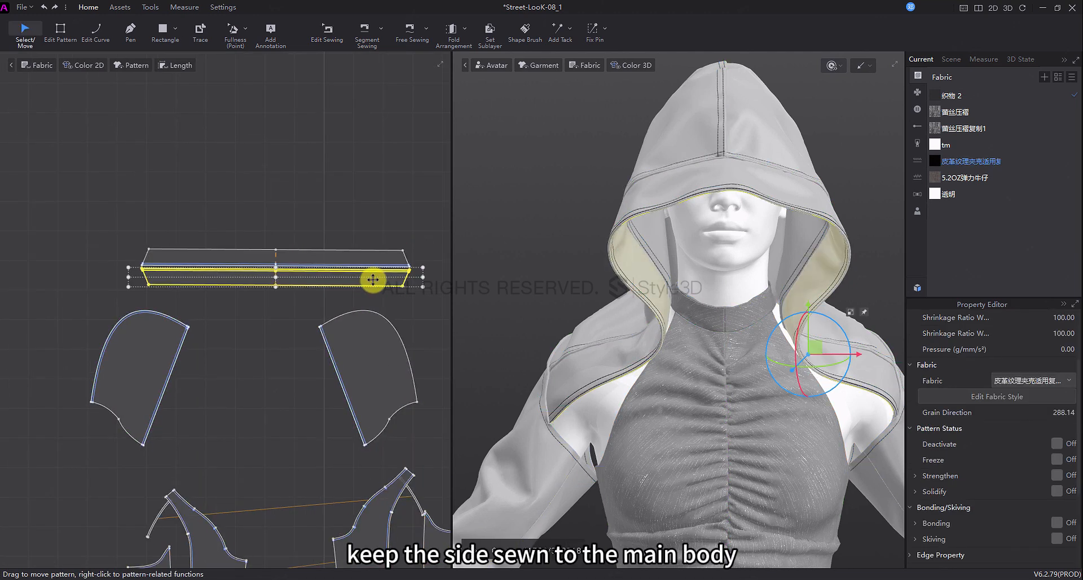
key(Delete)
Check the cuffs' sewing and delete the lower cuff pattern on both sides, keeping the layer sewn to the sleeves.
scroll(279, 268, down, 3)
middle_drag(275, 265, 299, 105)
middle_drag(420, 468, 361, 402)
middle_drag(753, 513, 769, 339)
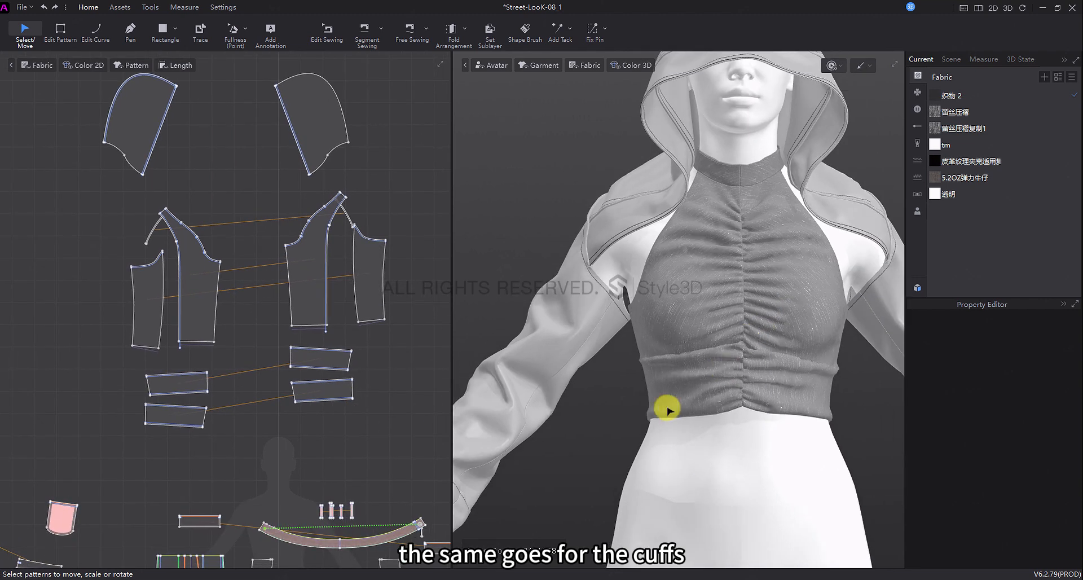
middle_drag(667, 410, 844, 358)
key(b)
click(346, 361)
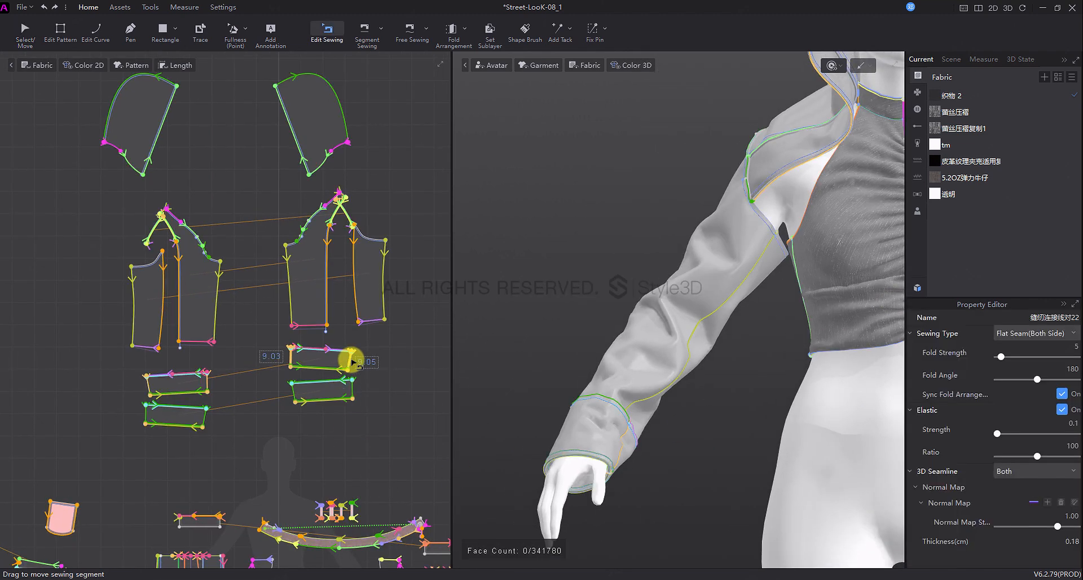
mouse_move(330, 354)
mouse_down()
mouse_move(286, 358)
mouse_move(332, 349)
mouse_up()
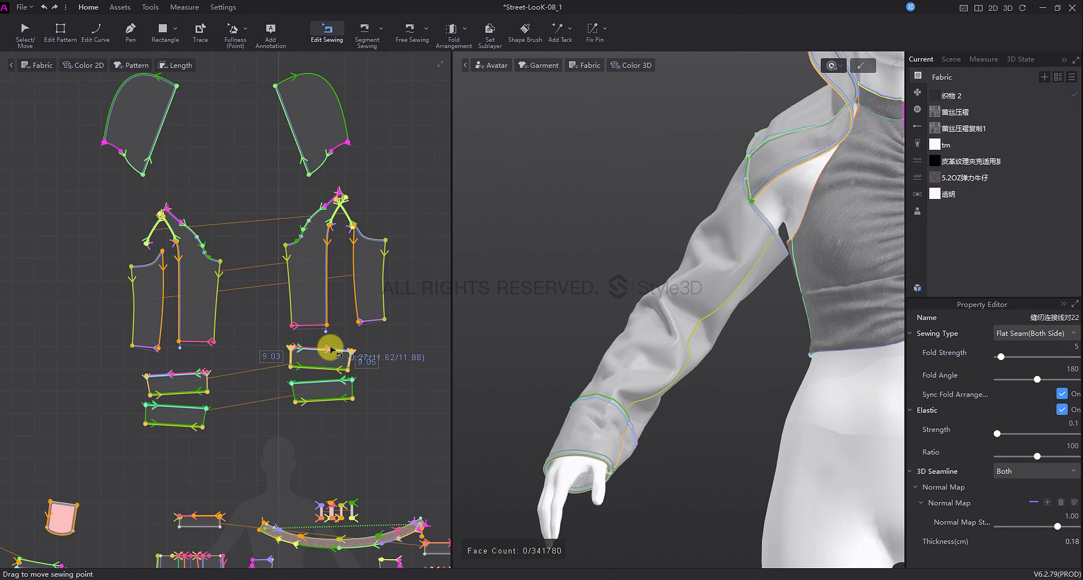
key(a)
click(324, 387)
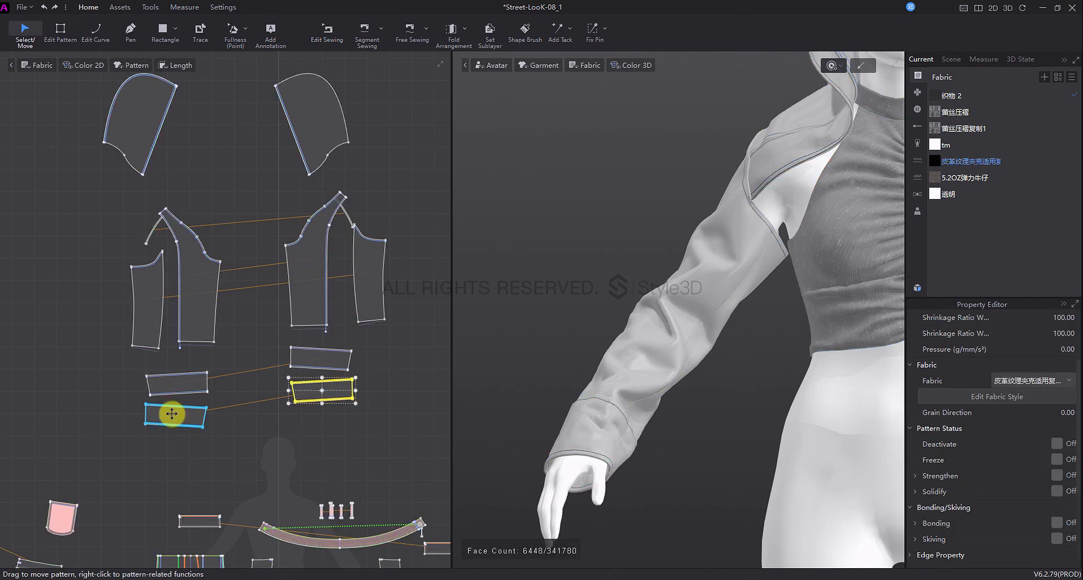
shift+click(170, 413)
key(Delete)
Set the extra render thickness of the two remaining cuff patterns and the hood band to 2.
scroll(358, 406, down, 2)
middle_drag(358, 406, 338, 462)
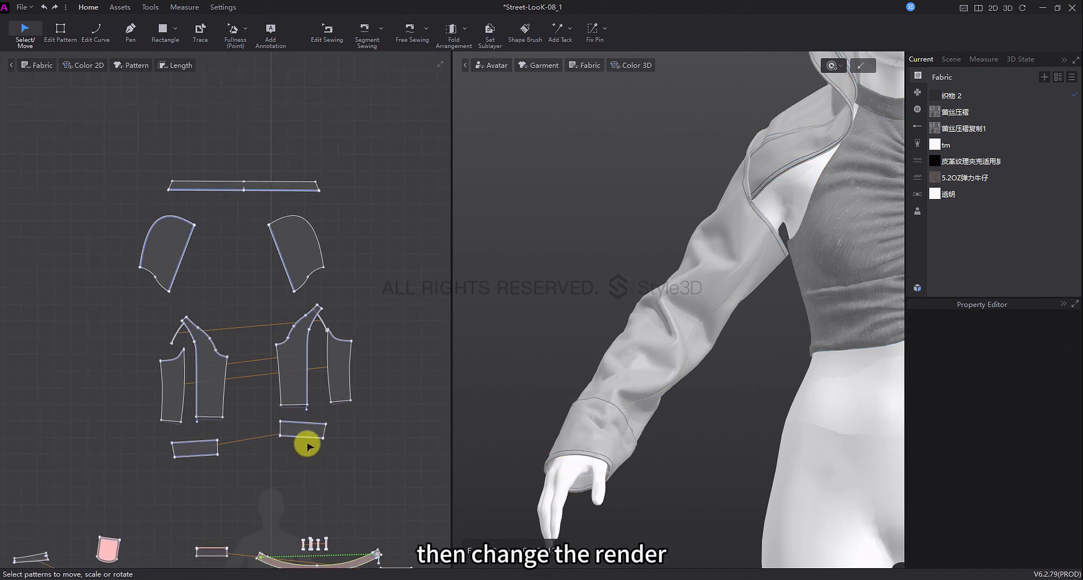
drag(305, 475, 196, 433)
shift+click(288, 184)
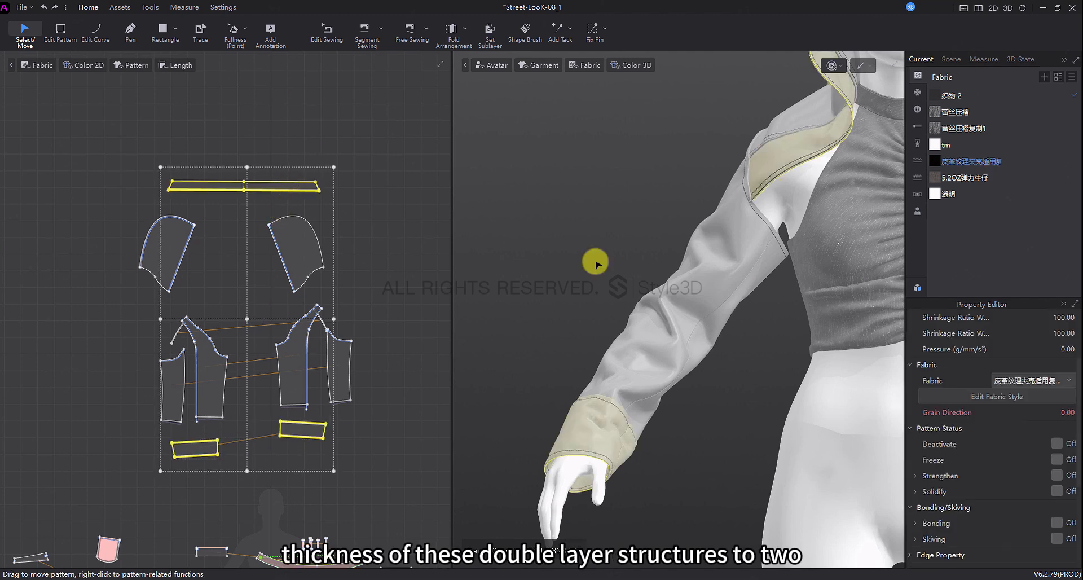
click(1065, 381)
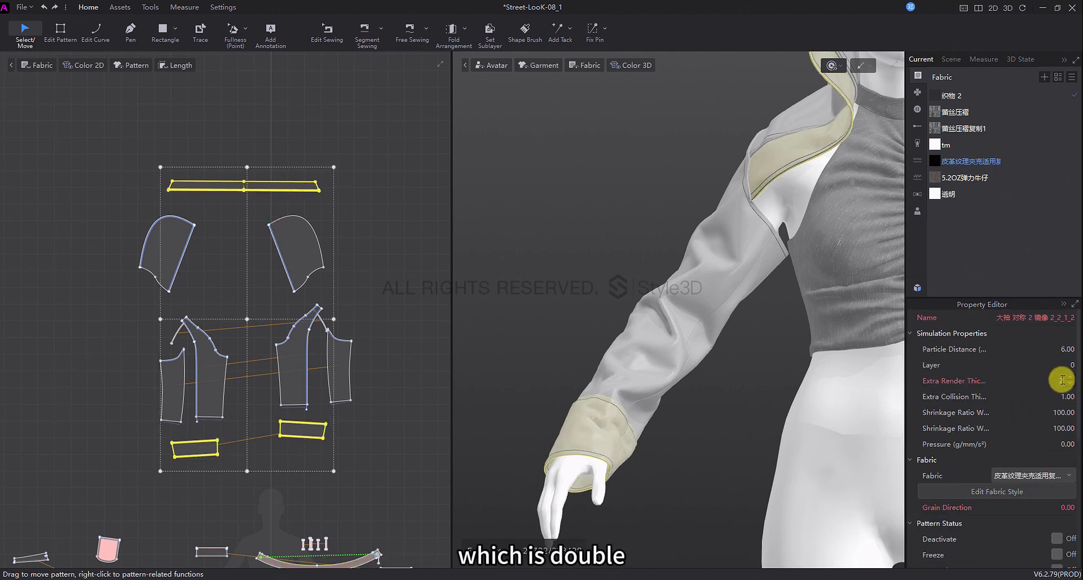
text(2)
key(Return)
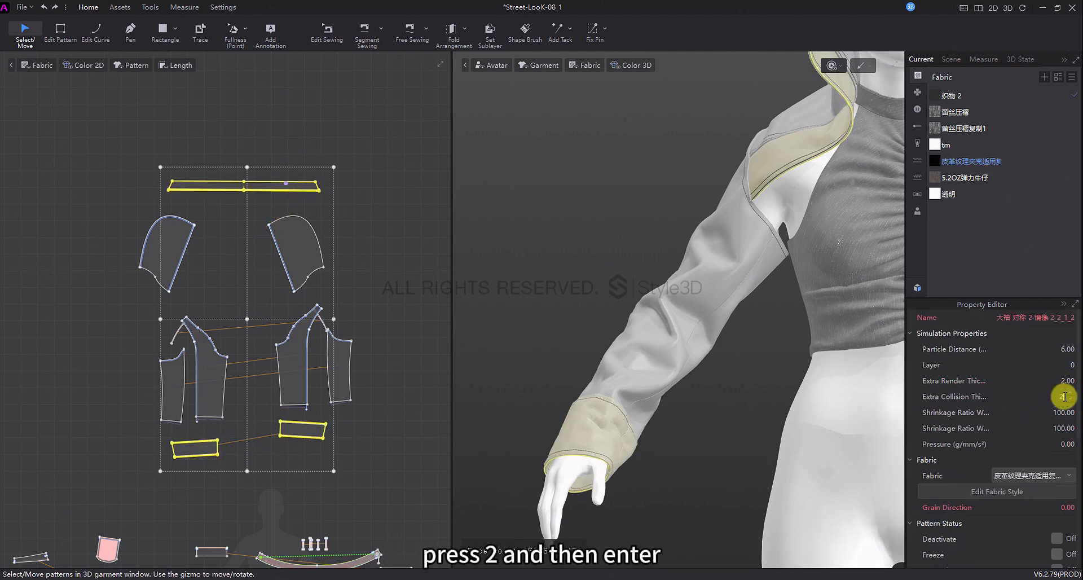
Simulate the coat with its single-layer hood band and cuffs.
click(743, 411)
key(2)
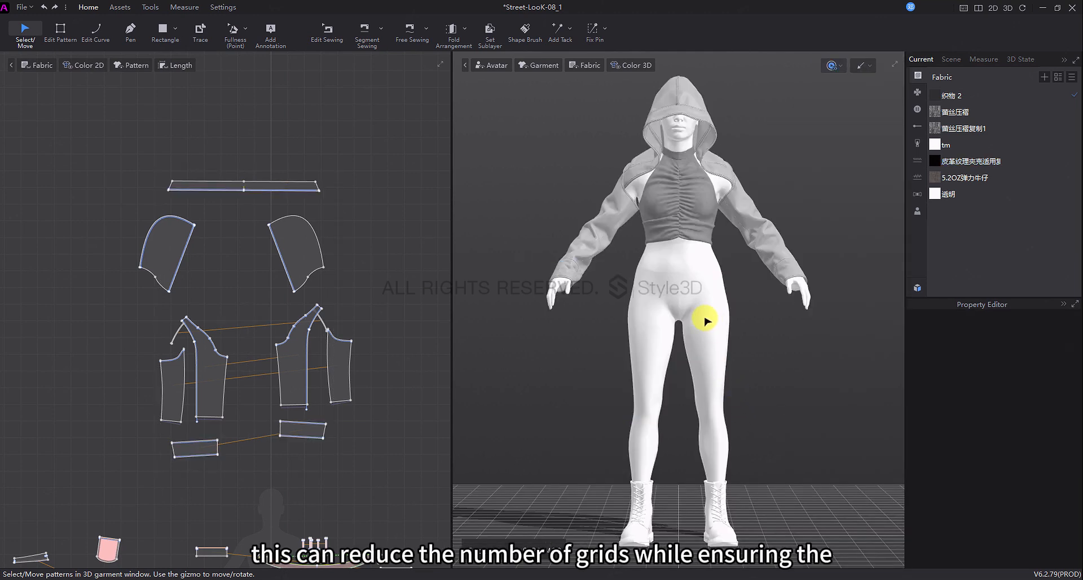
key(space)
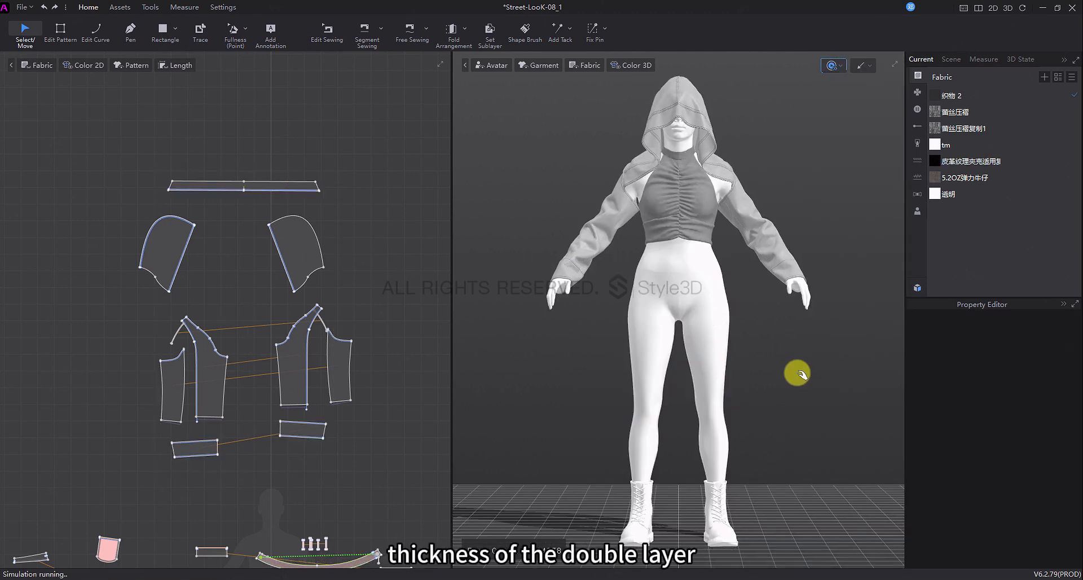
drag(419, 195, 187, 339)
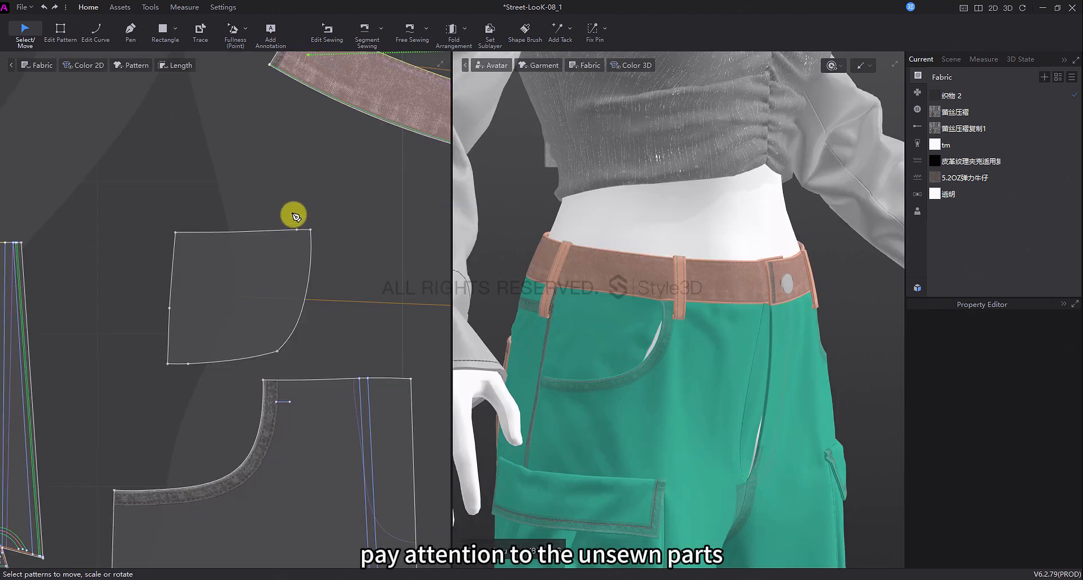
Draw a curved internal line about 8.3 cm long inside the pocket pattern's curved side, from its upper edge to the lower corner.
key(h)
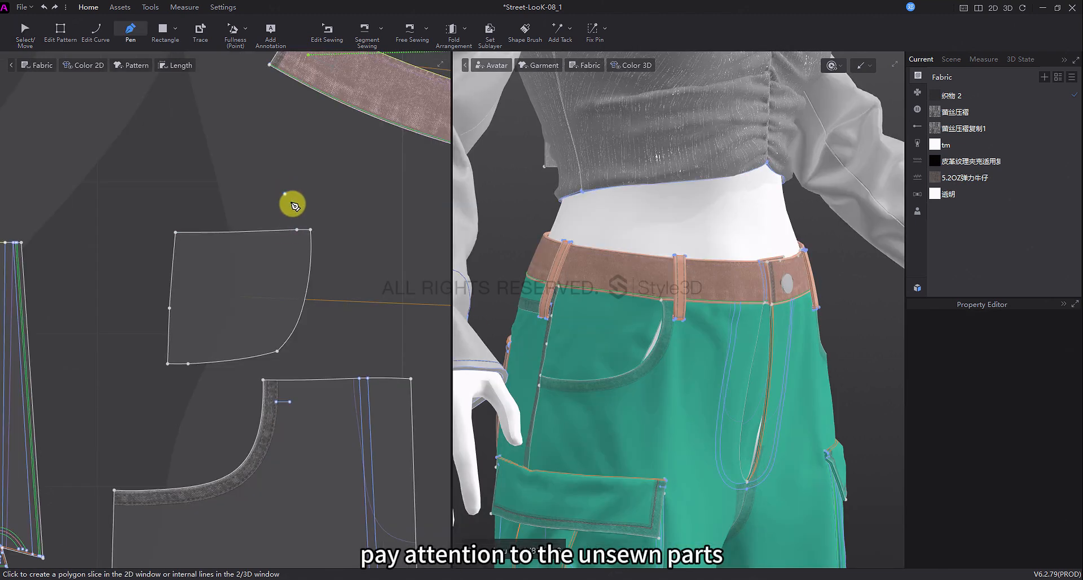
click(297, 229)
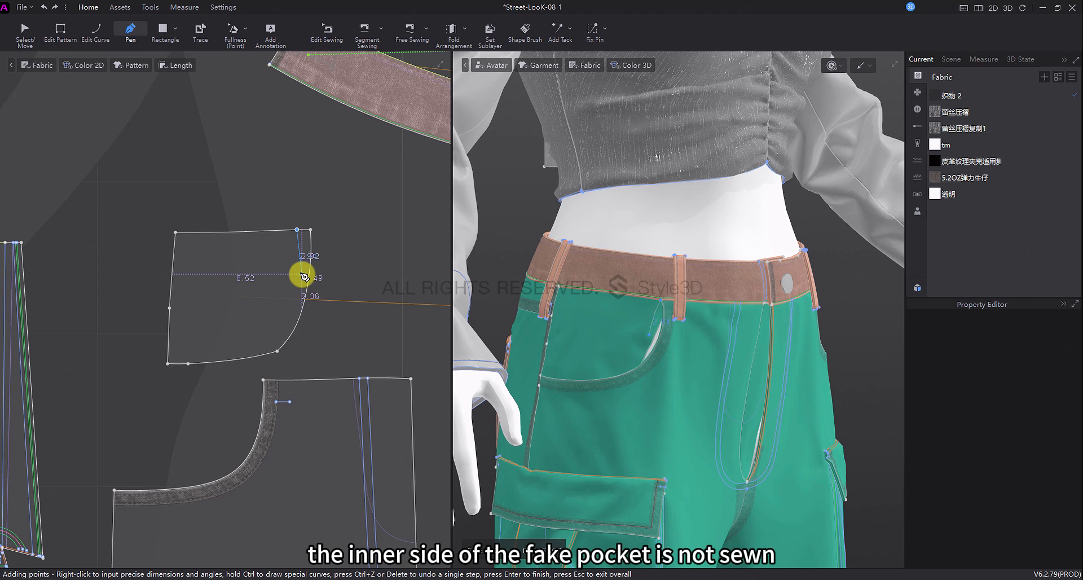
ctrl+click(303, 274)
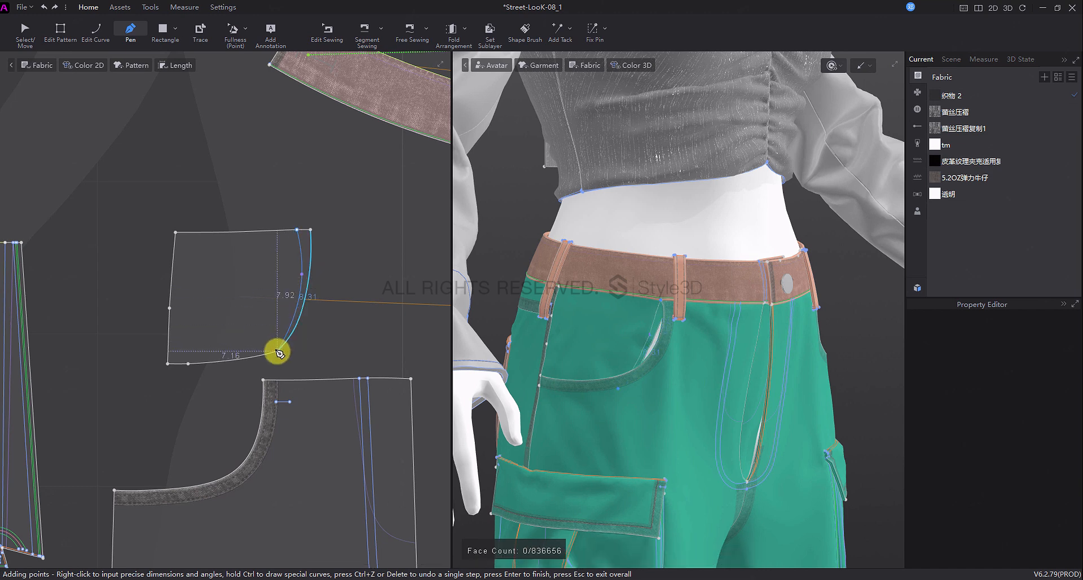
click(278, 352)
Split the pocket pattern along the curved internal line and delete the narrow strip cut off.
key(z)
right_click(299, 292)
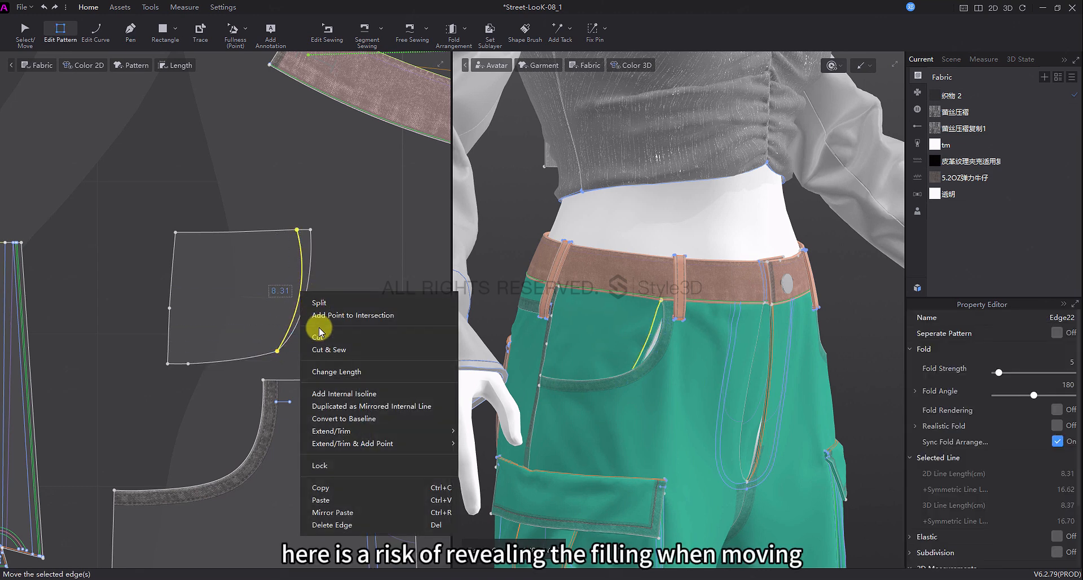
click(324, 304)
key(a)
click(320, 236)
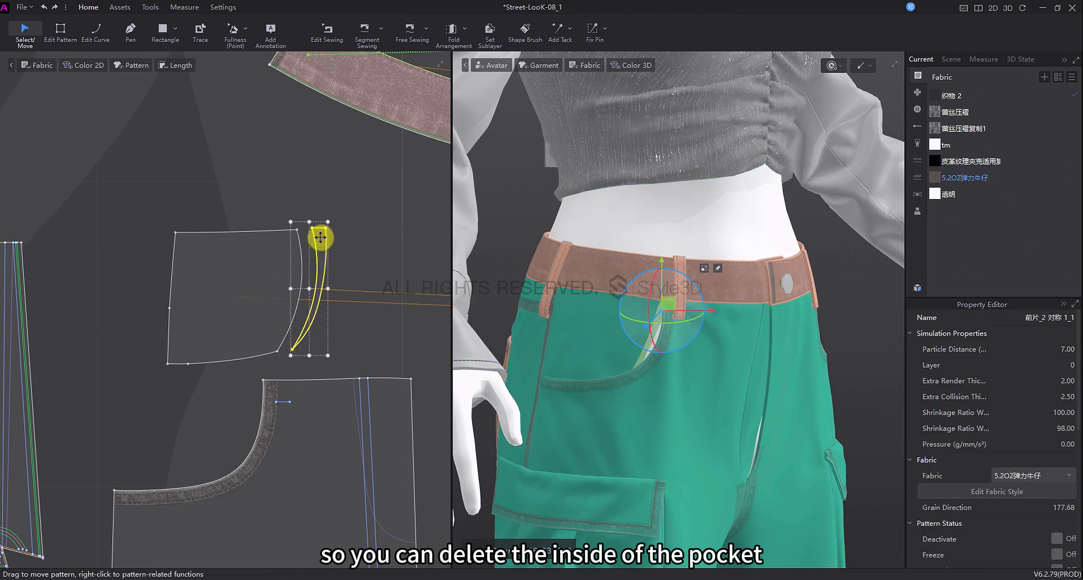
key(Delete)
Draw a curved internal line about 8.2 cm long across the pocket pattern, just above its lower edge, ending at the curved side.
key(b)
scroll(167, 352, up, 3)
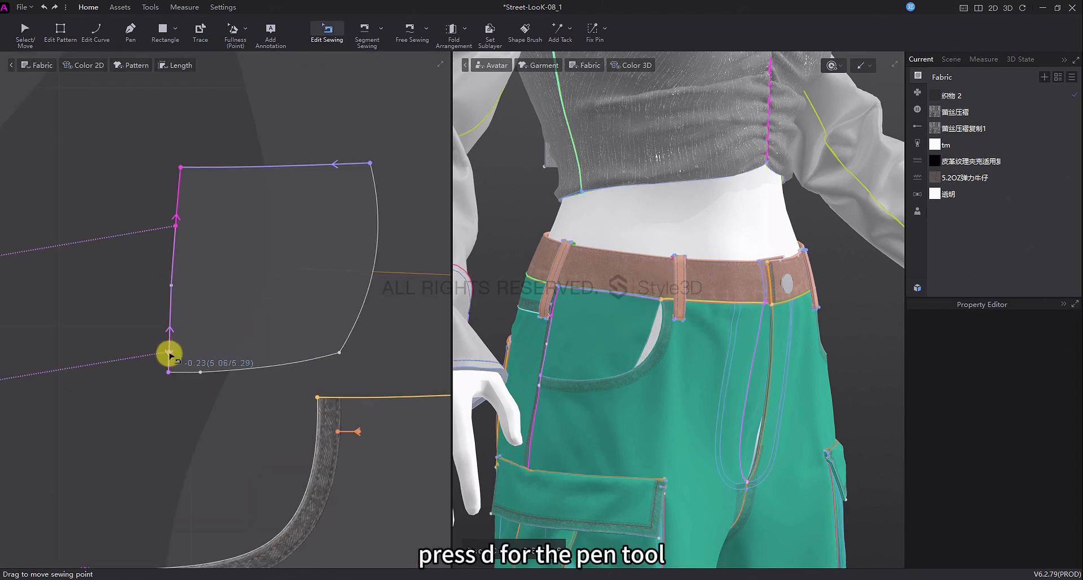
key(h)
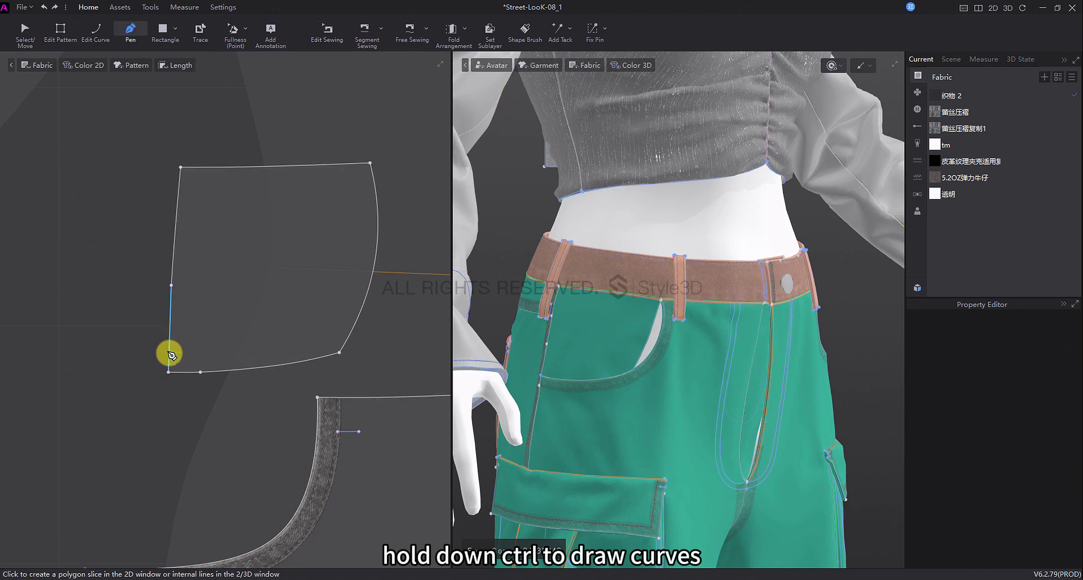
click(169, 354)
click(243, 350)
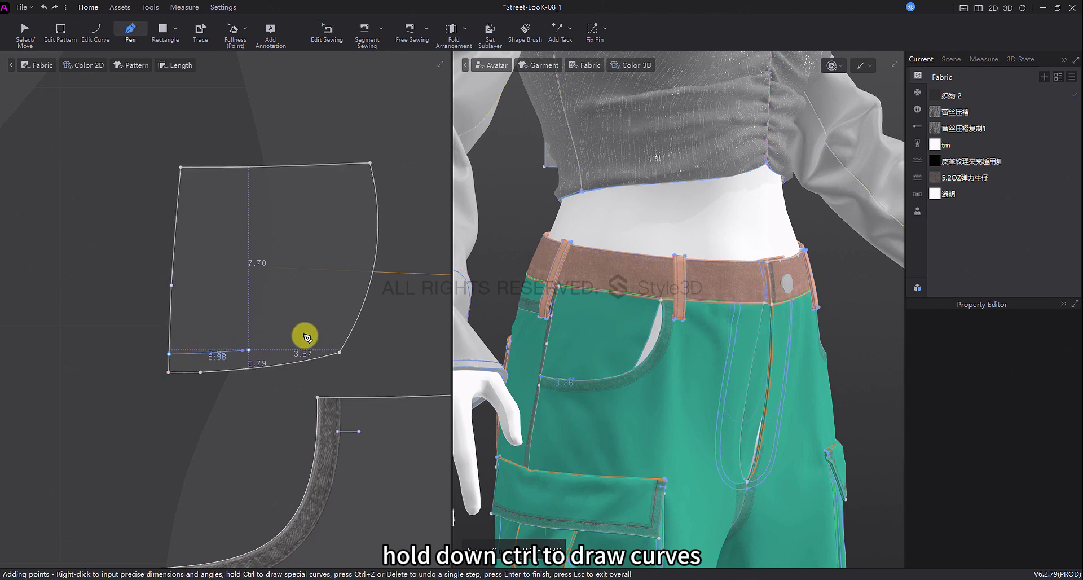
double_click(358, 316)
Cut the pocket pattern along the lower curved internal line and delete the narrow strip below it.
key(z)
right_click(337, 327)
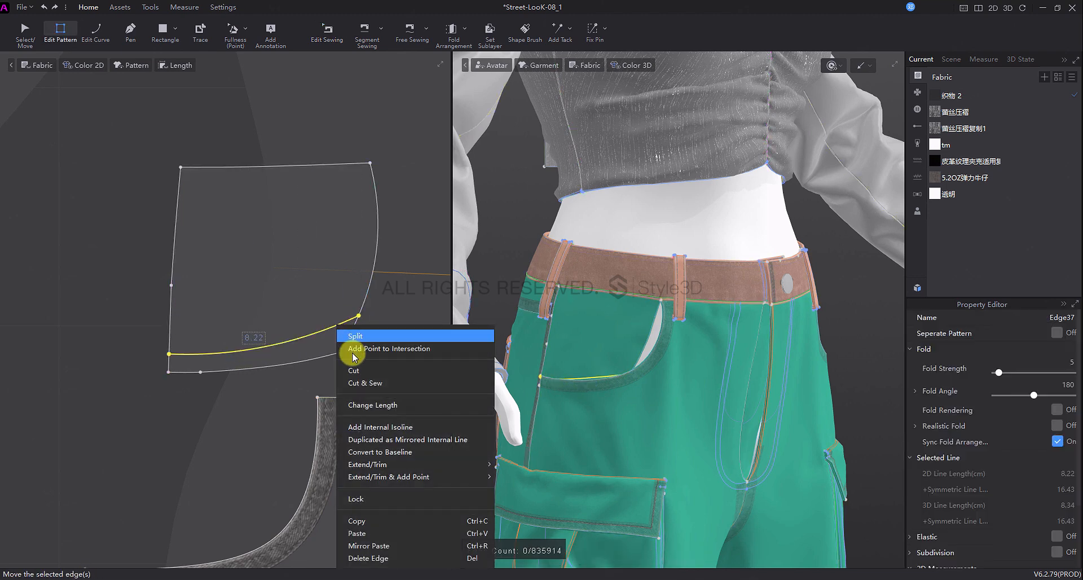
click(354, 369)
key(a)
click(317, 364)
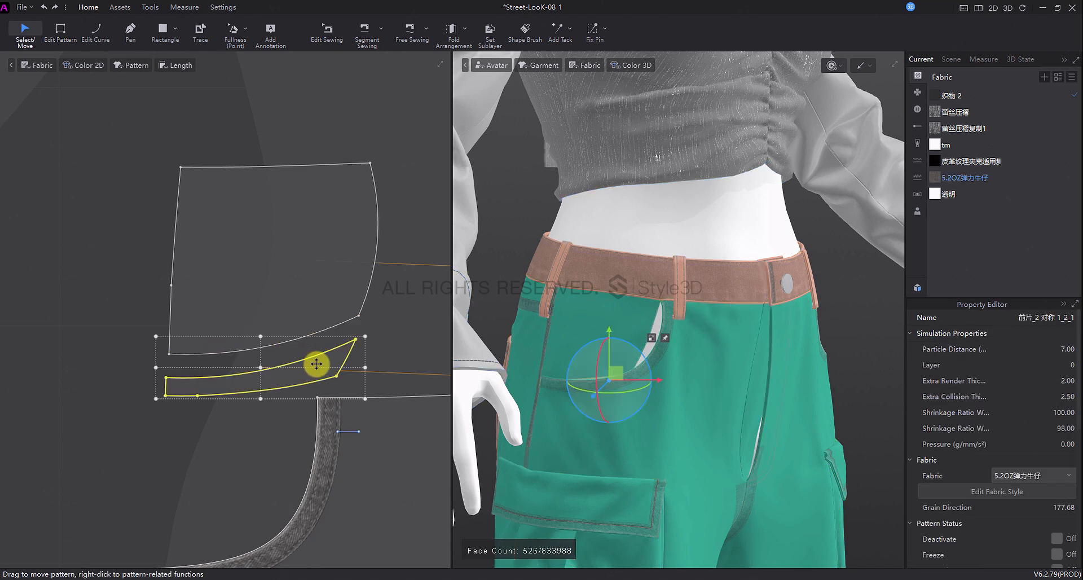
key(Delete)
Adjust the pocket's side seam so that its end meets the pattern's new lower corner.
key(b)
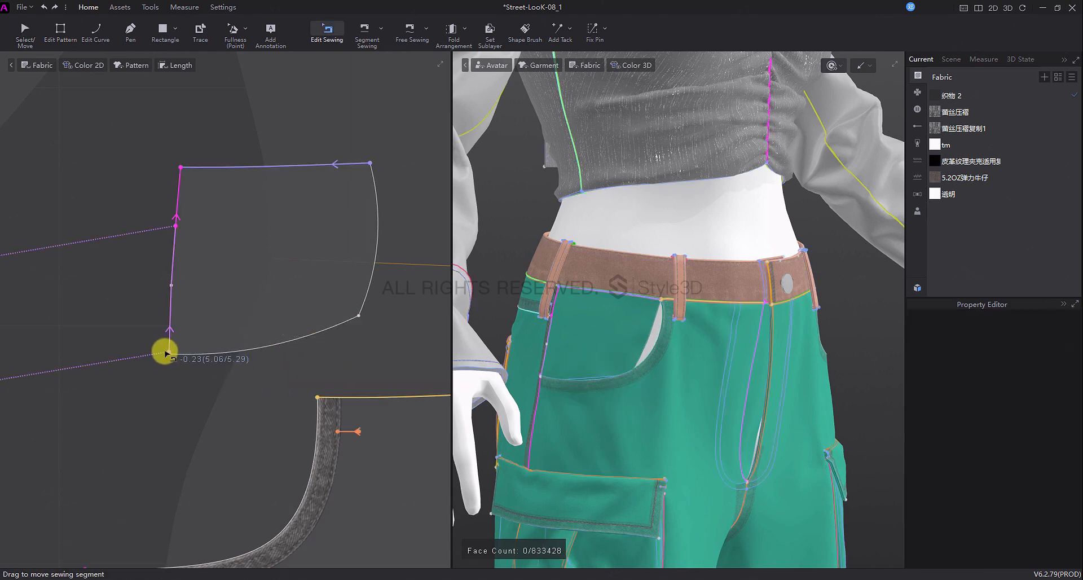
scroll(169, 353, up, 3)
click(172, 354)
scroll(195, 375, down, 3)
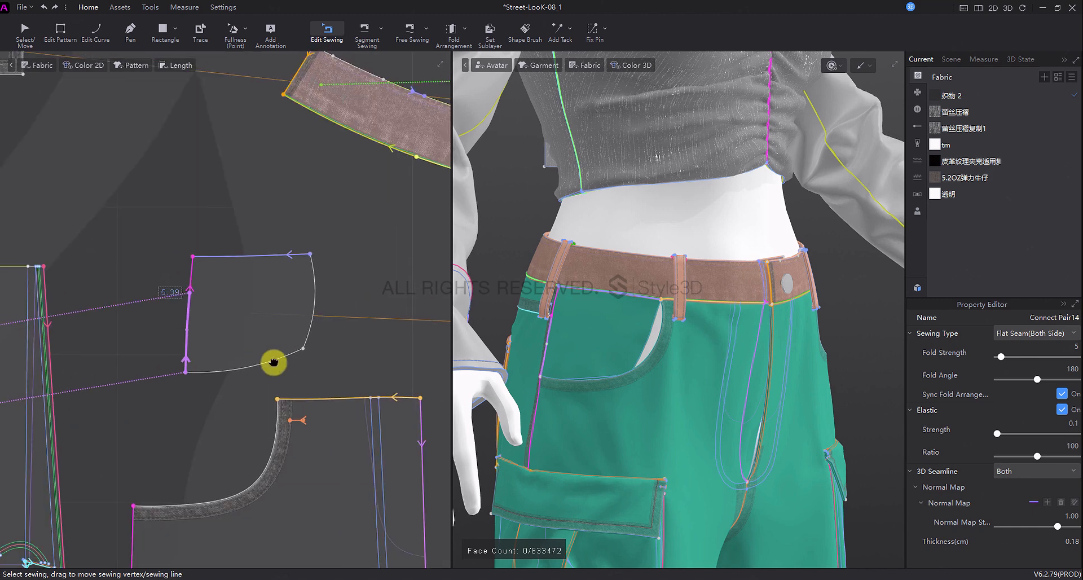
Free-sew the pocket's curved side and lower edge to the trouser front's pocket opening, and remove the seam's normal map.
key(m)
click(273, 266)
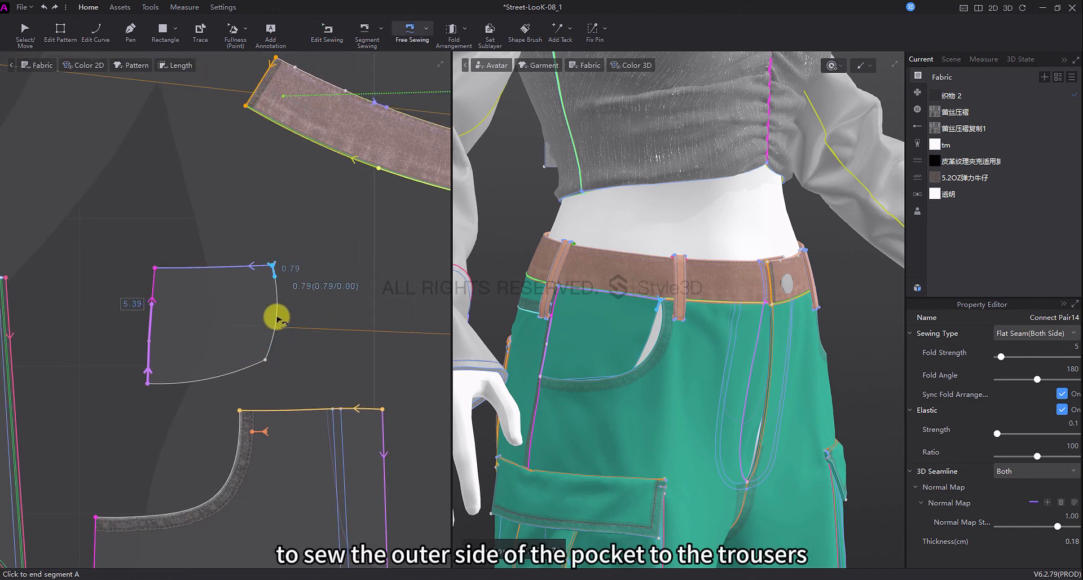
click(148, 385)
click(241, 410)
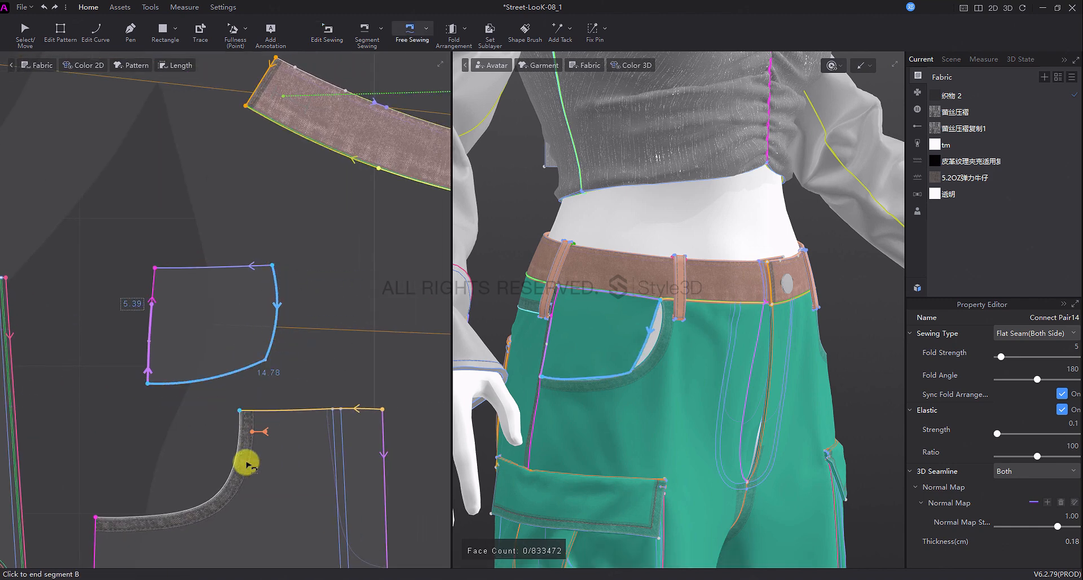
click(274, 486)
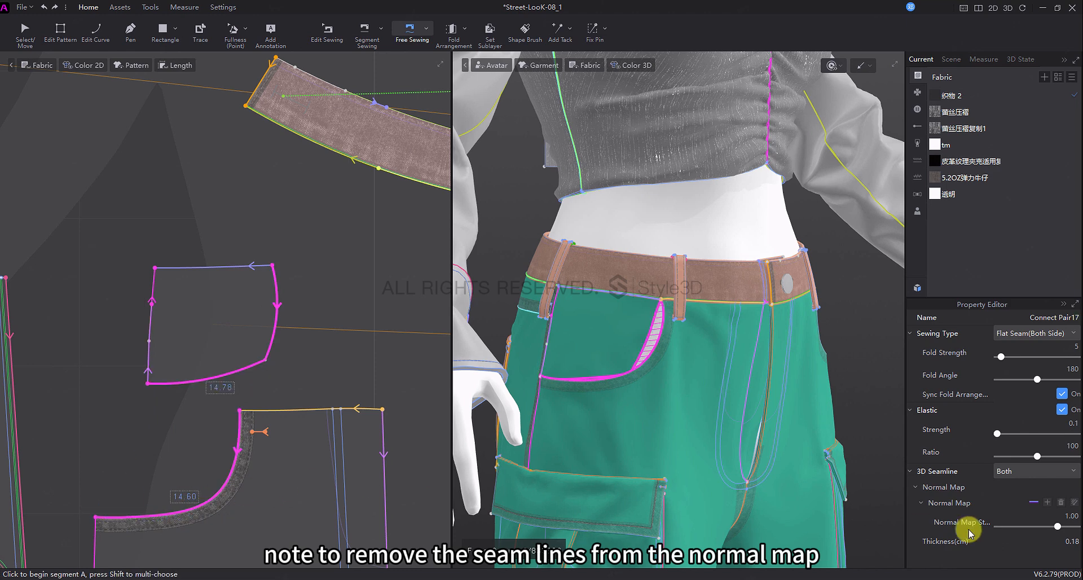
click(1061, 502)
Simulate the newly sewn pocket and set the extra render thickness of the pocket pattern to 0.
key(q)
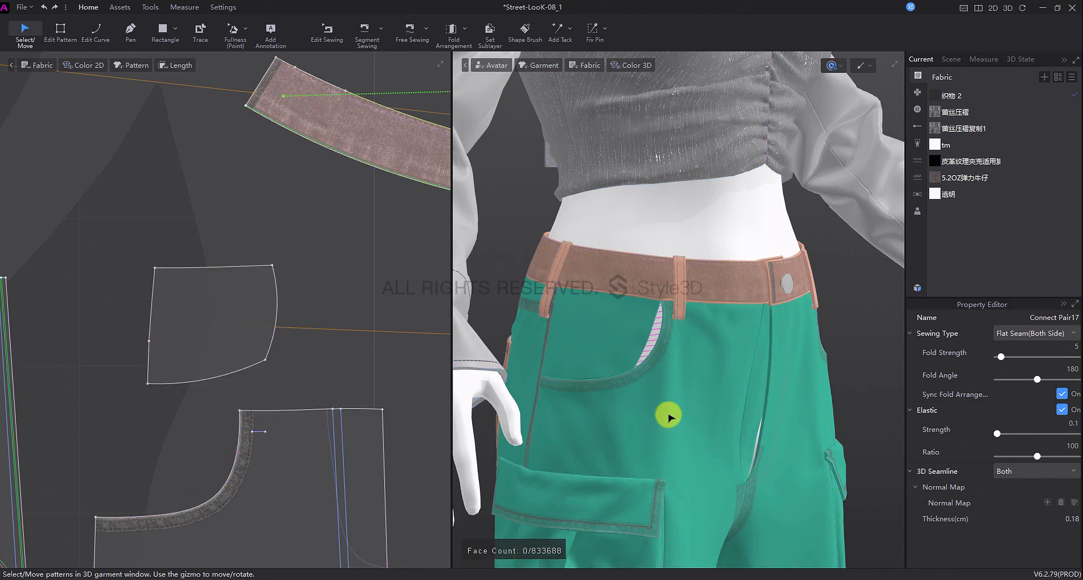
key(space)
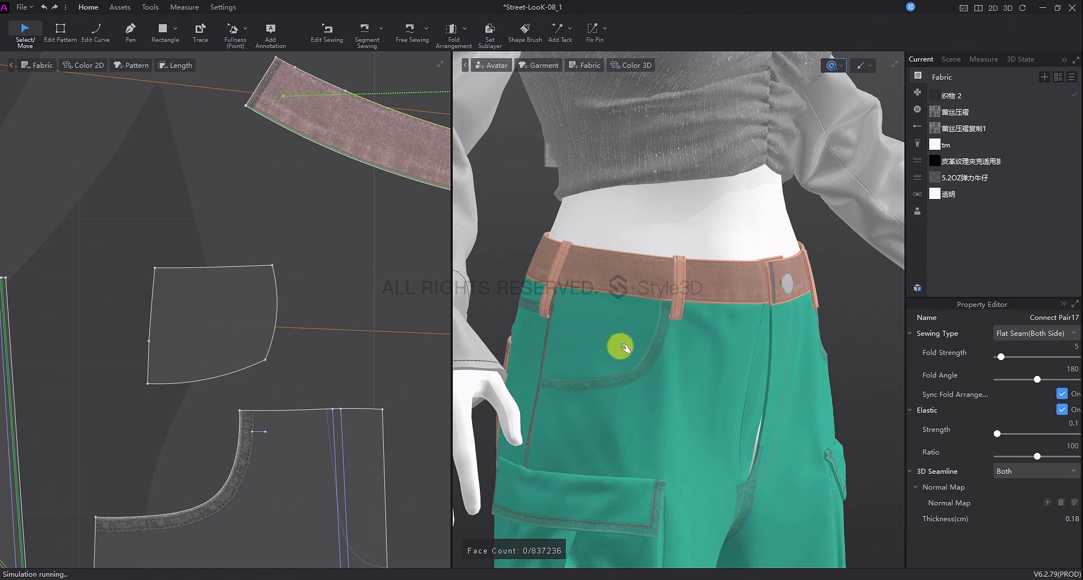
click(622, 333)
click(692, 357)
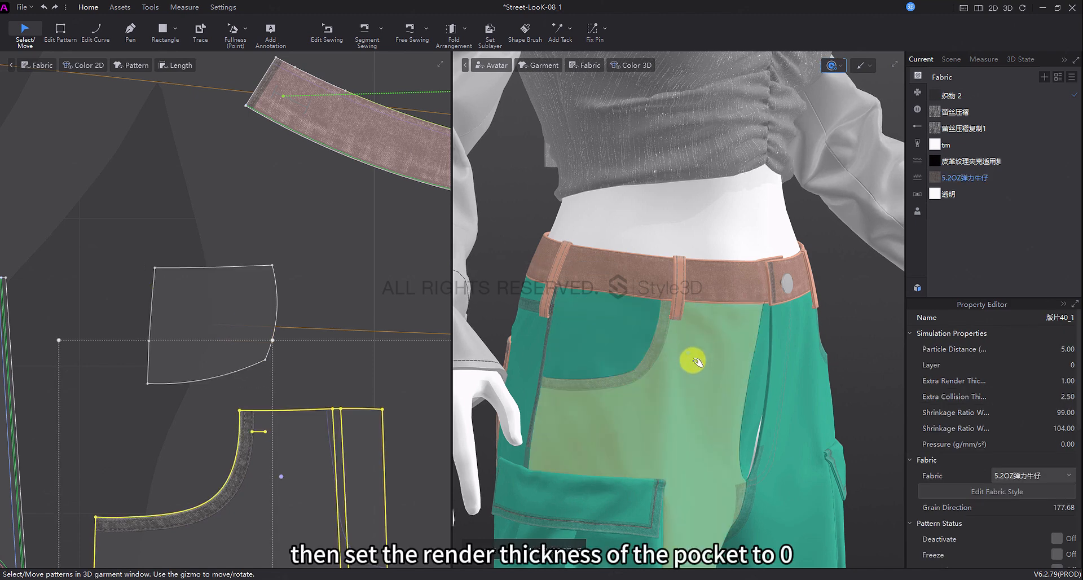
click(627, 337)
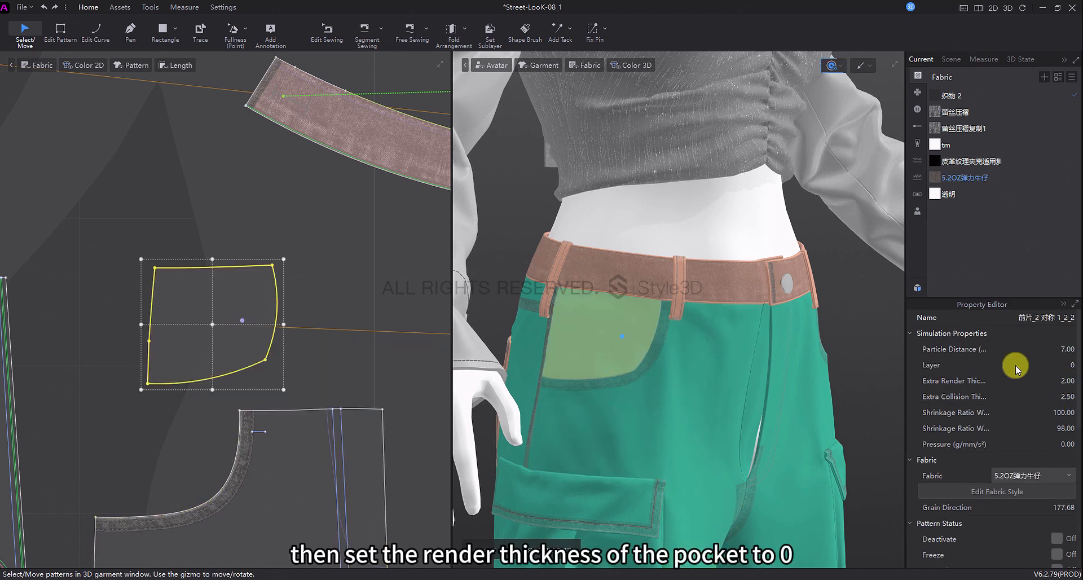
double_click(1060, 380)
text(0)
key(Return)
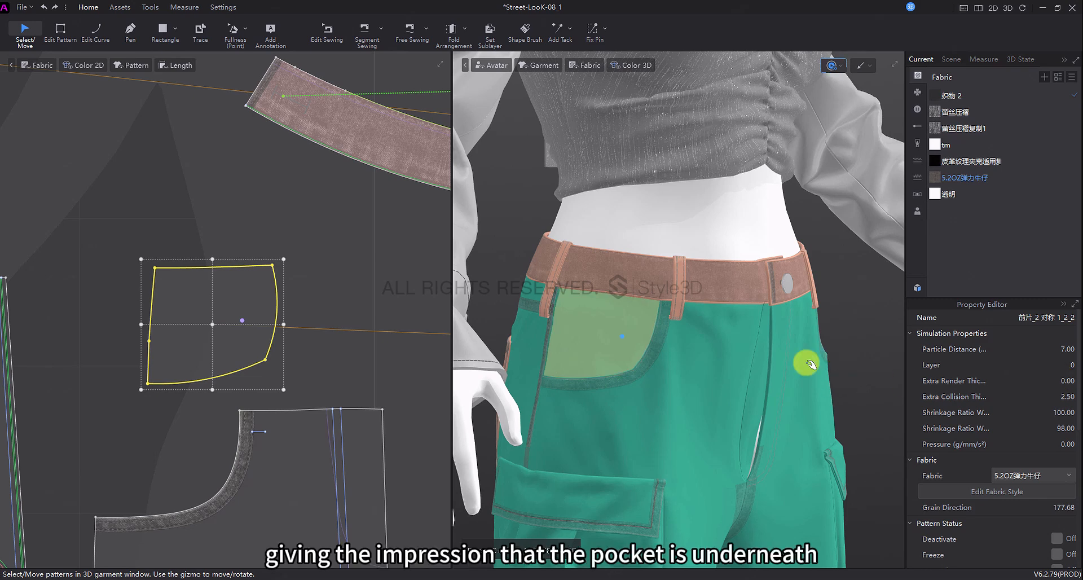
key(Escape)
Free-sew the centre front edges of the two trouser fronts together from the waist down to the end of the fly.
scroll(599, 356, up, 1)
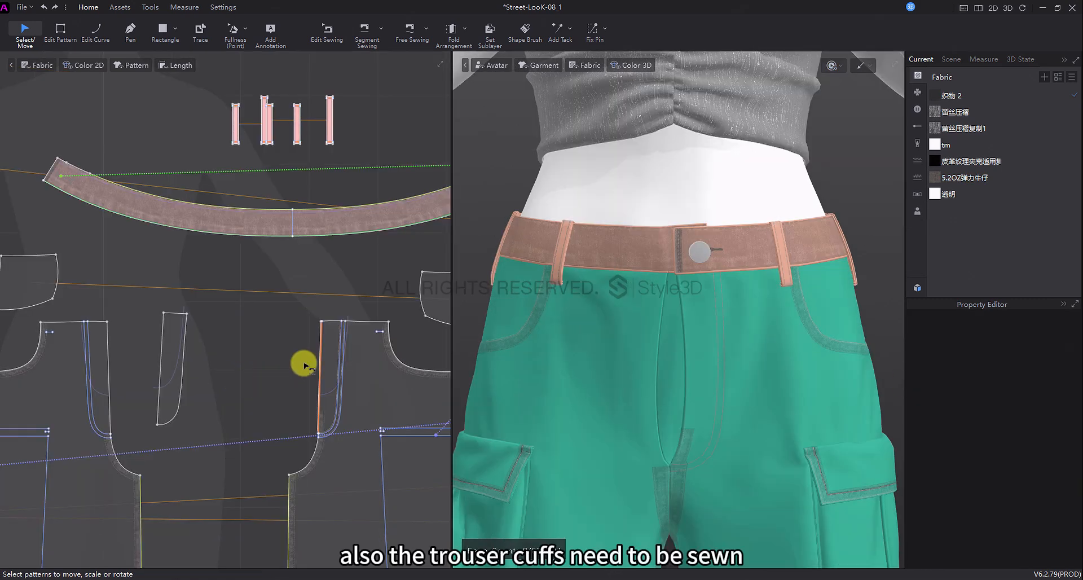
key(m)
scroll(321, 320, up, 3)
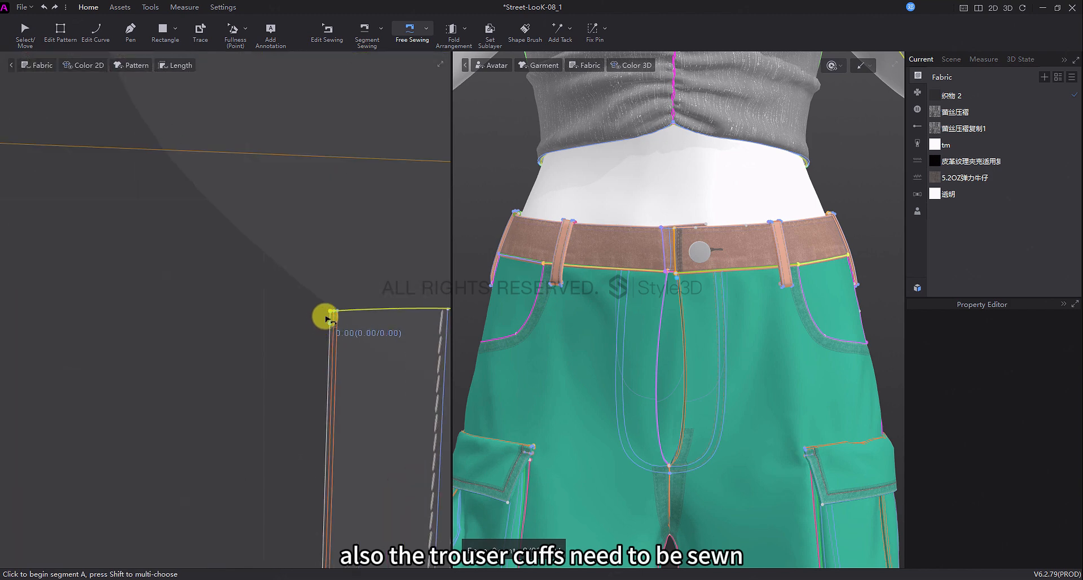
click(328, 312)
middle_drag(296, 415, 295, 220)
middle_drag(270, 429, 314, 168)
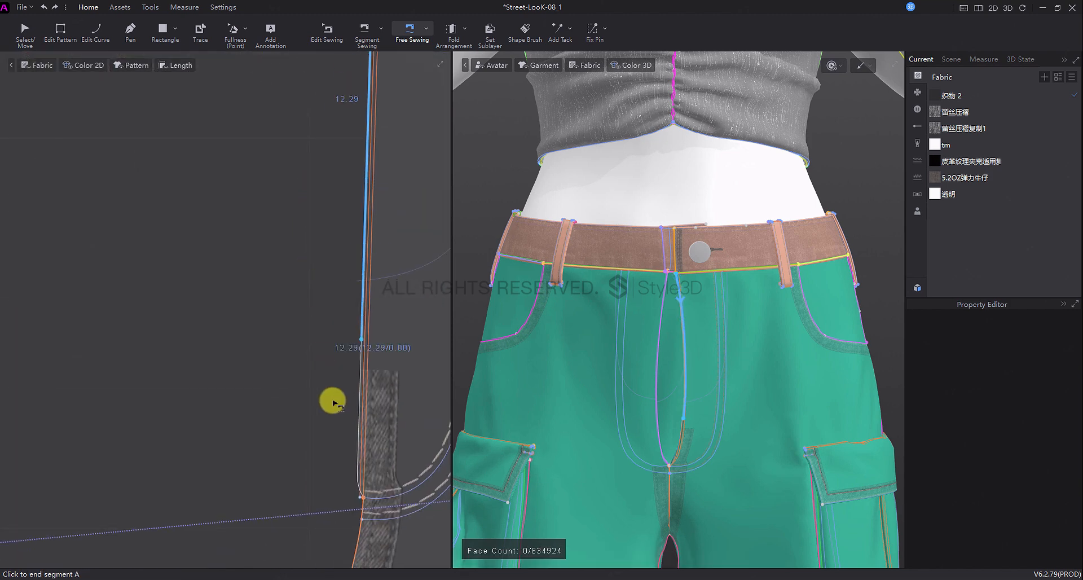
click(363, 496)
scroll(279, 450, down, 3)
middle_drag(76, 414, 401, 407)
click(154, 193)
scroll(146, 400, up, 2)
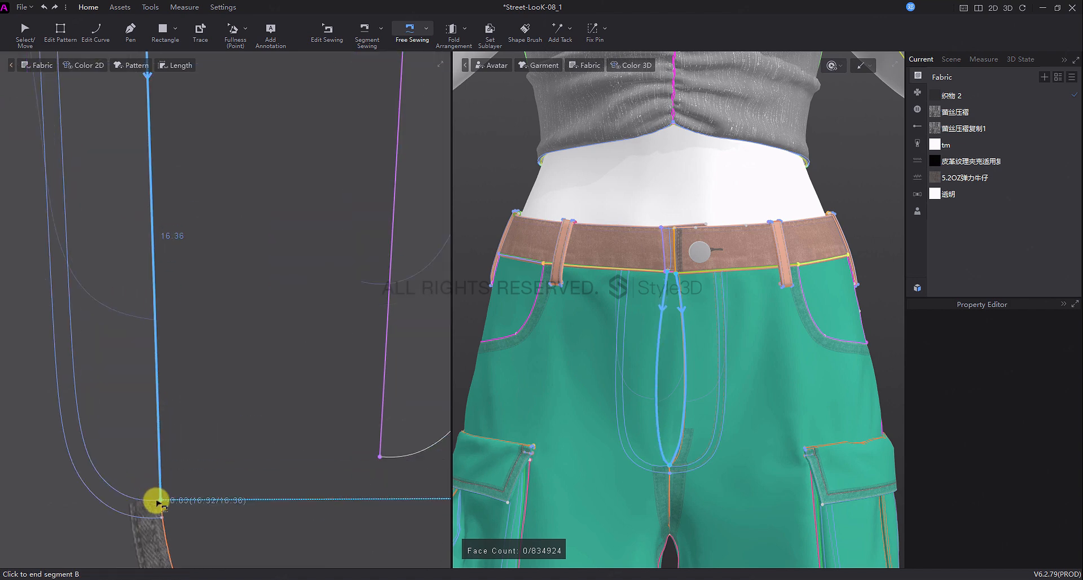
click(161, 501)
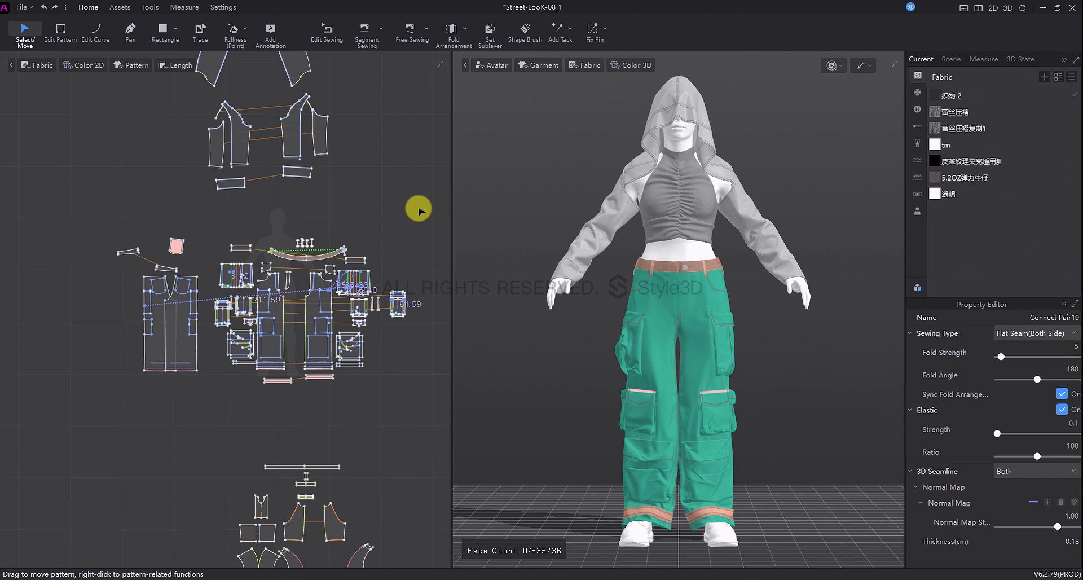
Turn off Solidify for all the trouser patterns and simulate the garment.
drag(419, 208, 95, 391)
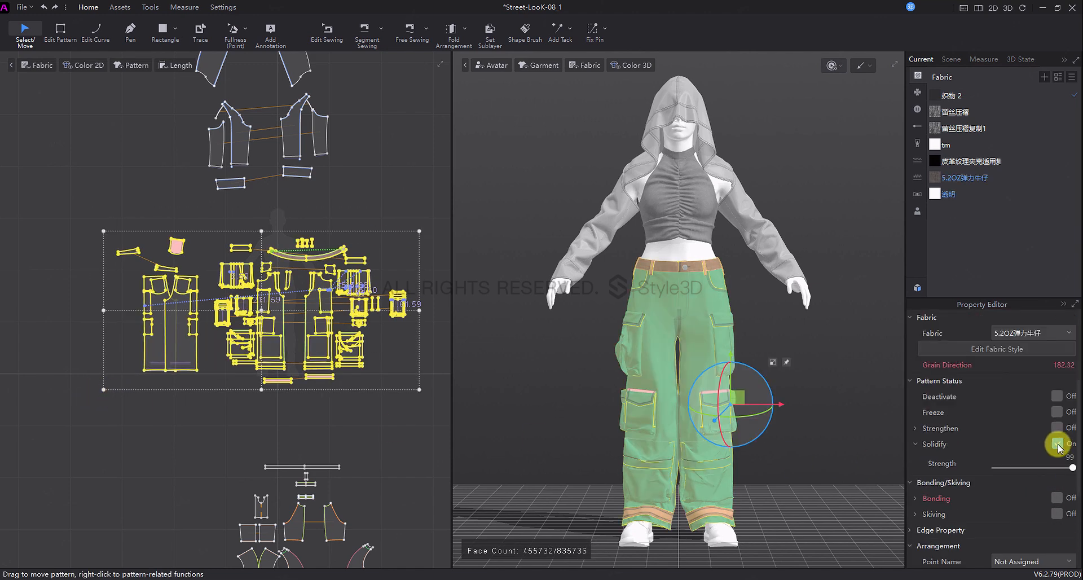
click(851, 443)
key(space)
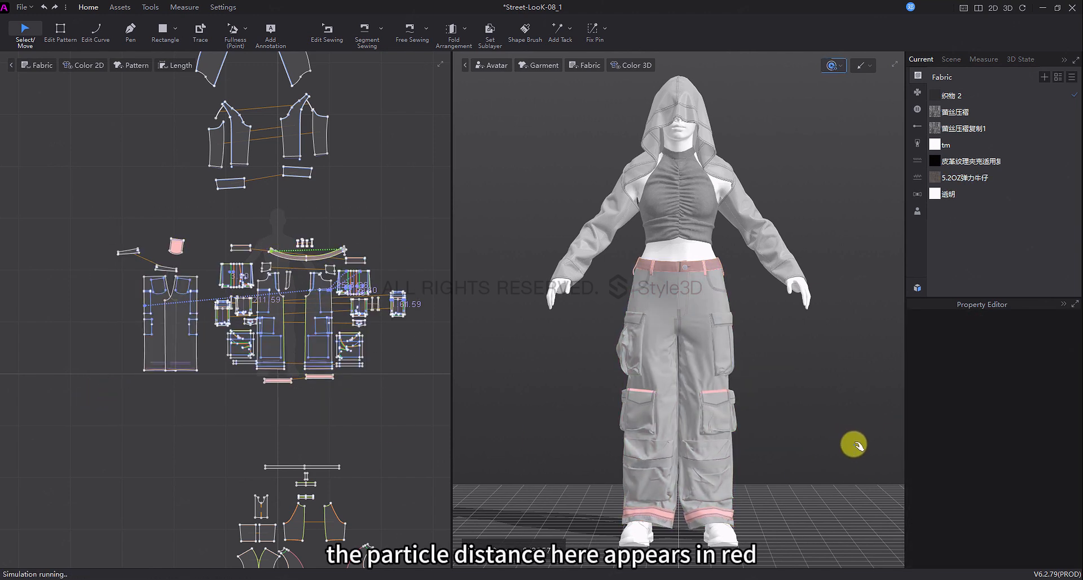
key(space)
Simplify the meshes of only the trouser patterns with particle distance scale 2.00 and maximum particle distance 15.00, and simulate the result.
scroll(290, 299, up, 1)
middle_drag(289, 299, 218, 328)
drag(365, 248, 70, 437)
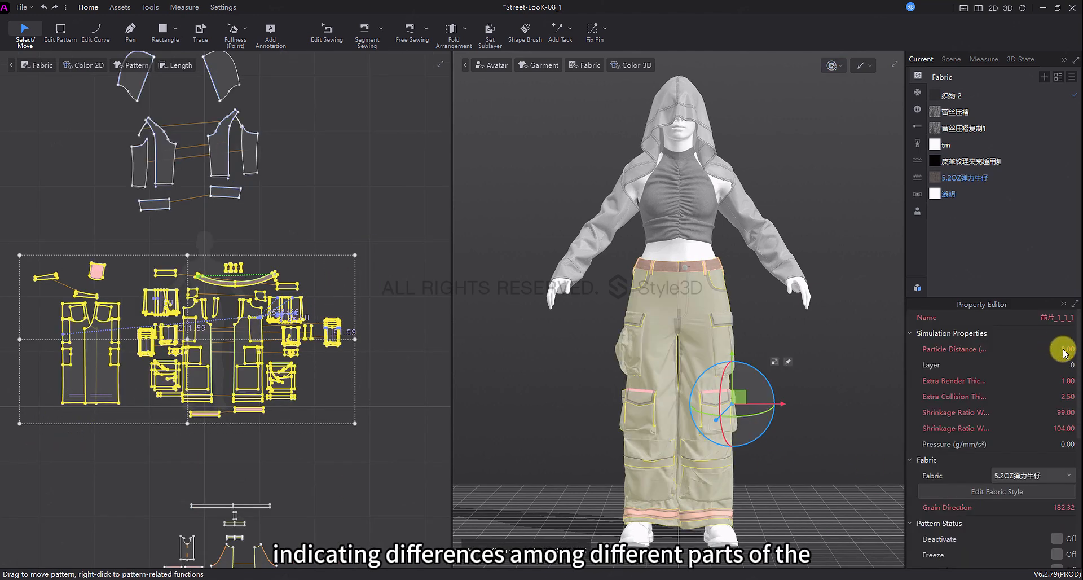
click(149, 7)
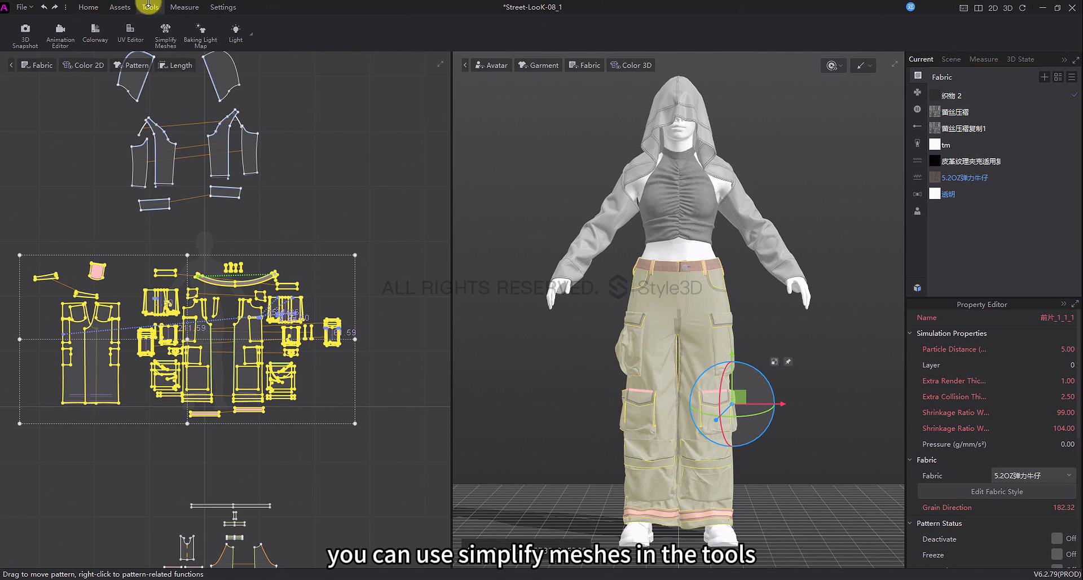
click(165, 29)
double_click(582, 268)
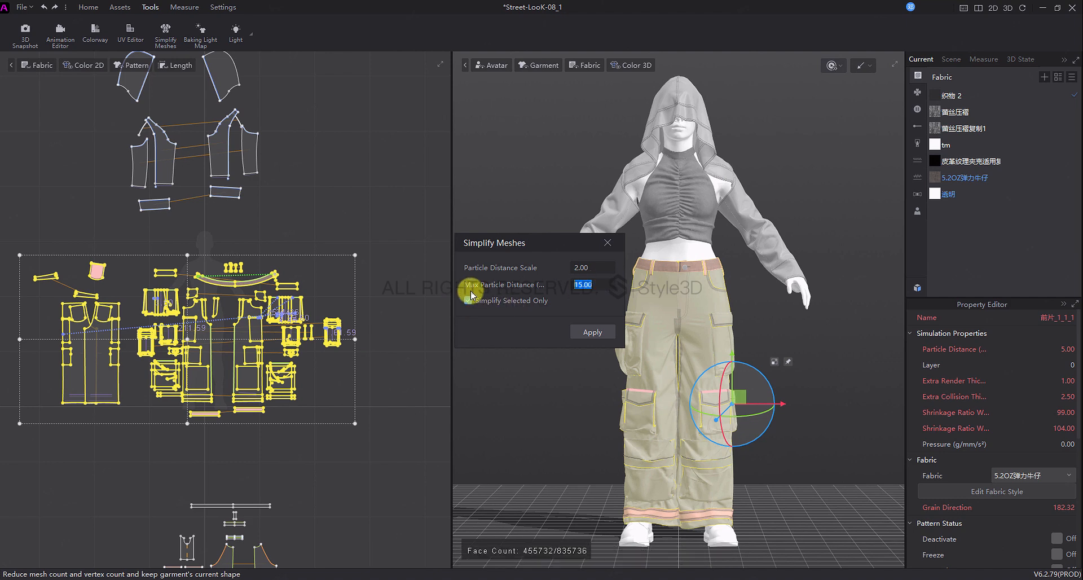
click(601, 333)
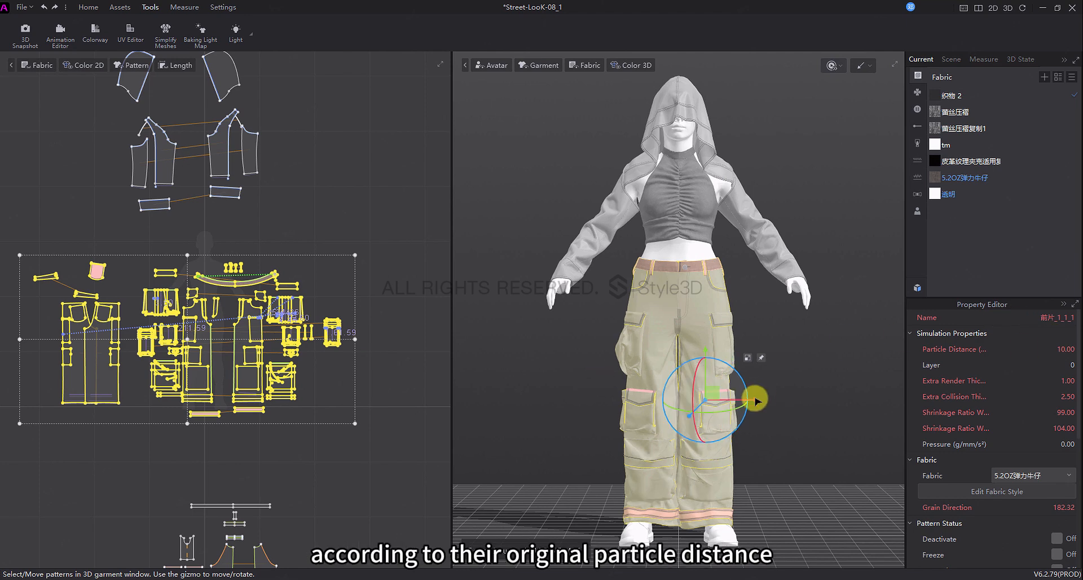
click(812, 405)
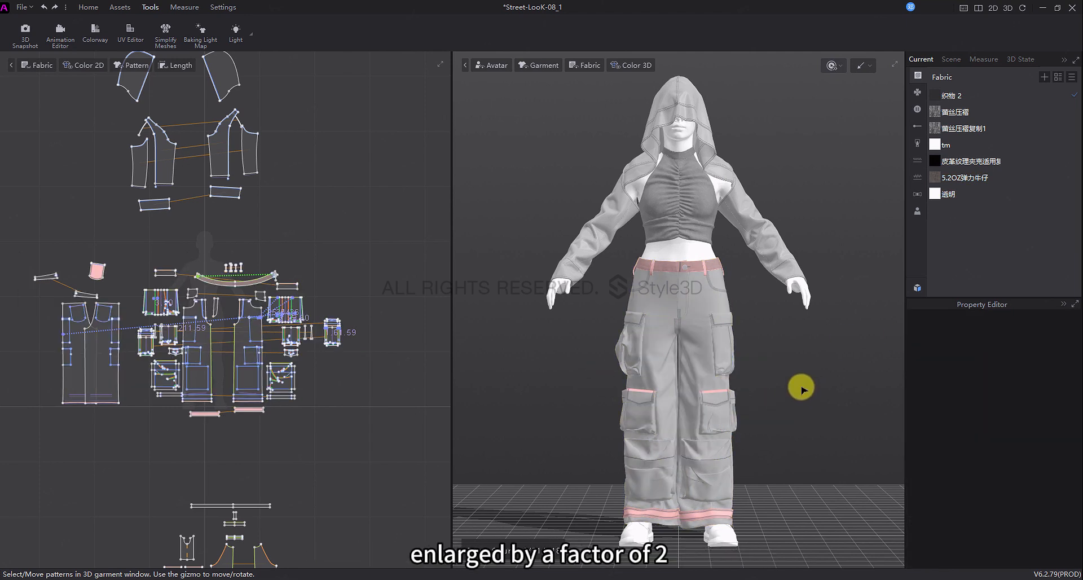
key(space)
Set the layer of the trousers' small parts, including the cargo pockets and belt loops, to 1 and simulate.
scroll(309, 332, up, 3)
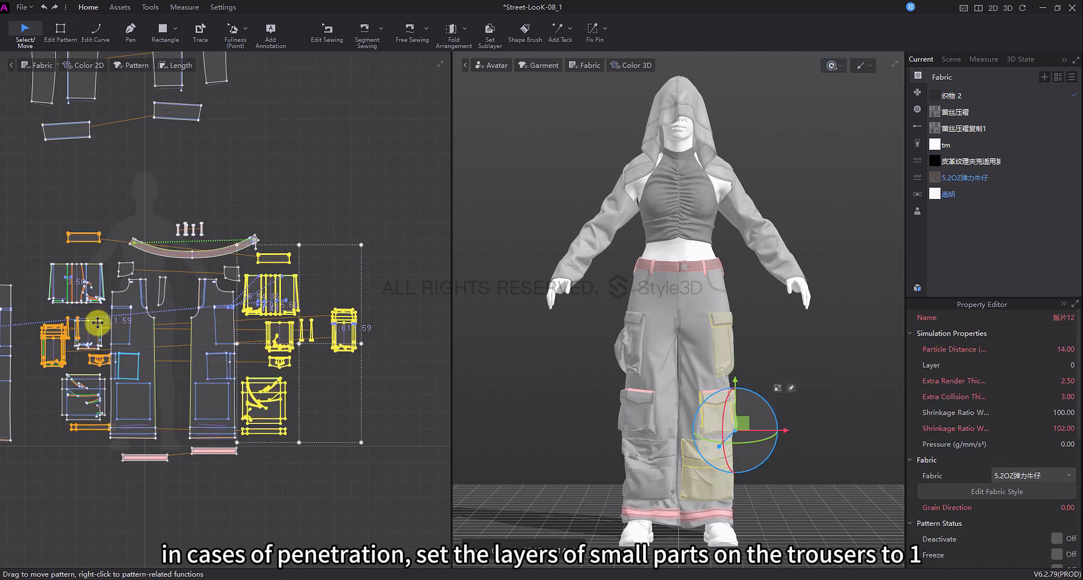
right_drag(641, 387, 581, 363)
scroll(216, 235, up, 3)
shift+click(216, 235)
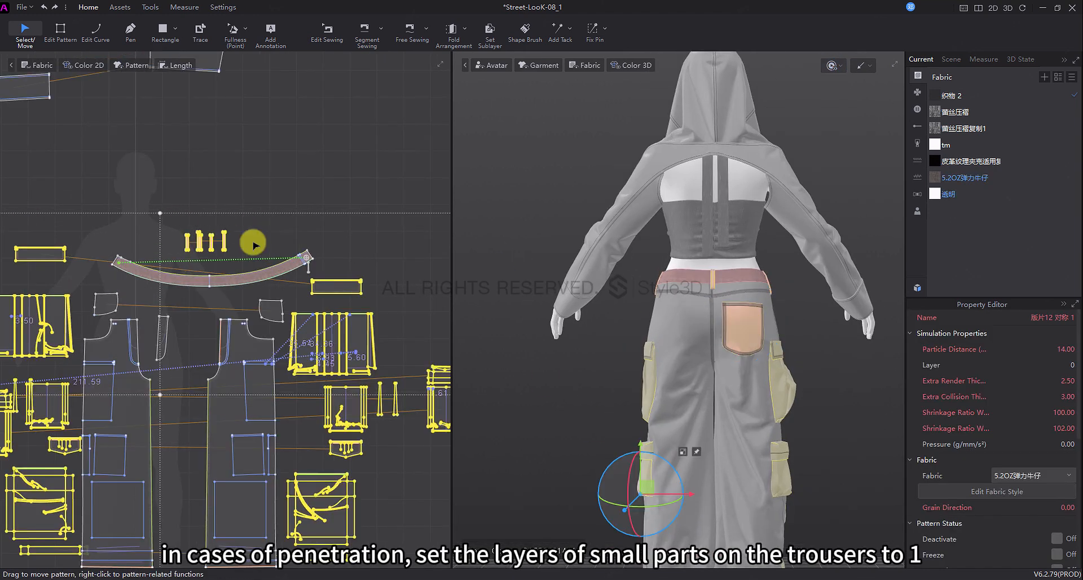
text(1)
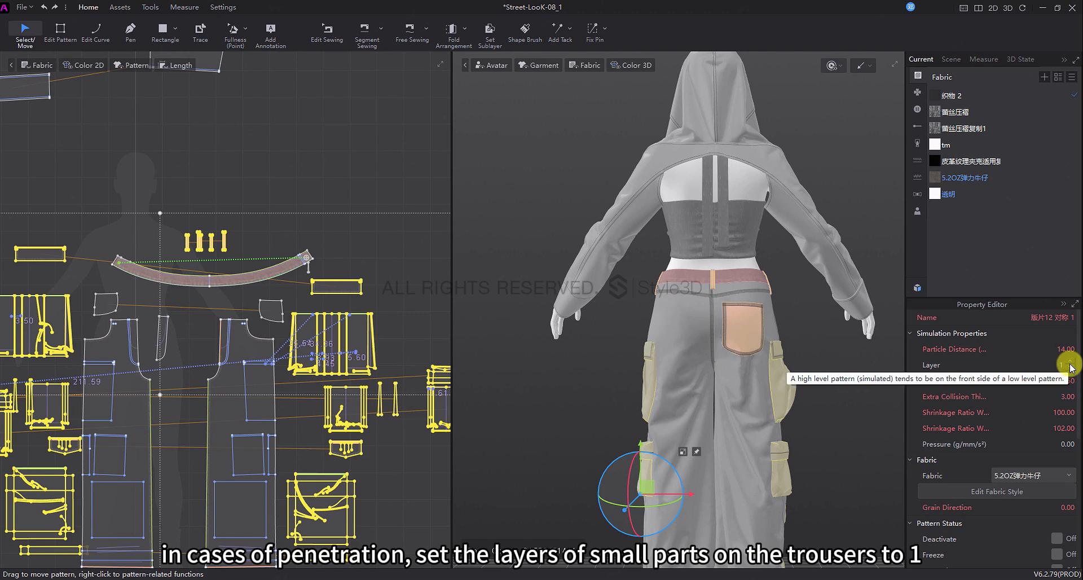
key(Return)
key(2)
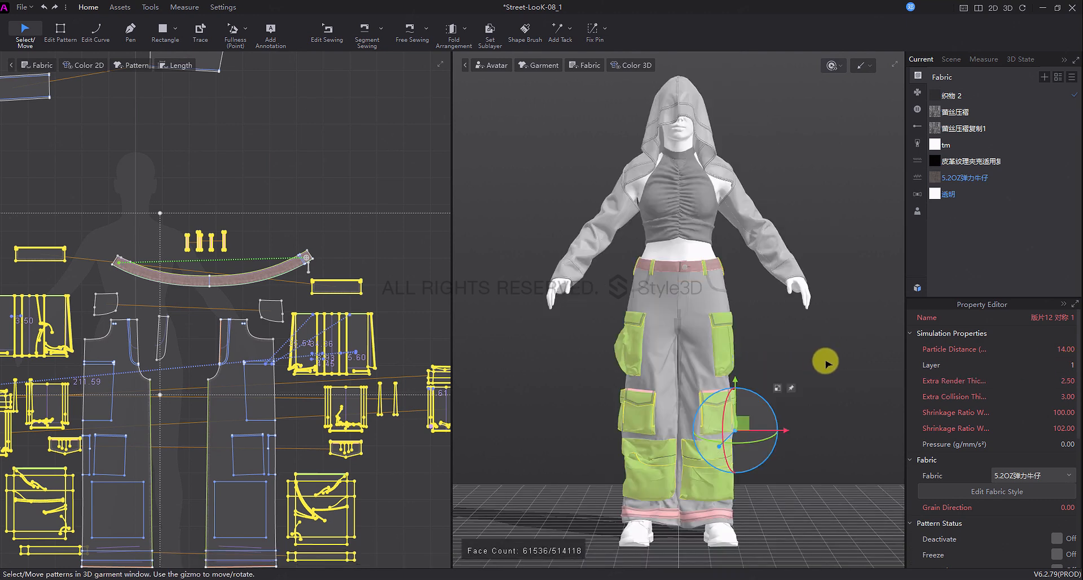
key(space)
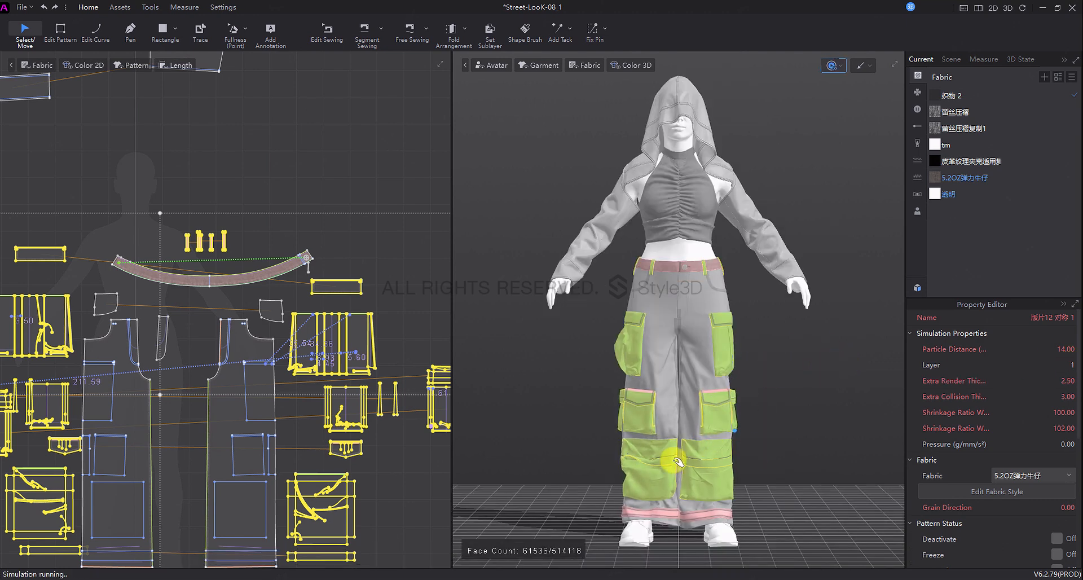
Examine the waistband button's collision setting and check whether the button is frozen.
scroll(643, 466, up, 5)
scroll(654, 377, up, 2)
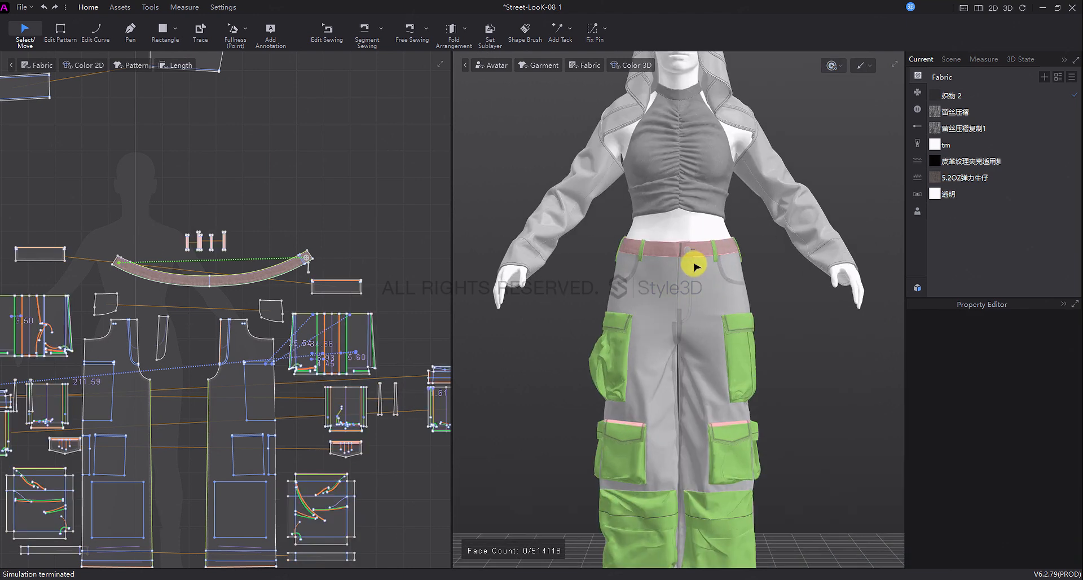
middle_drag(694, 266, 680, 379)
scroll(679, 376, up, 4)
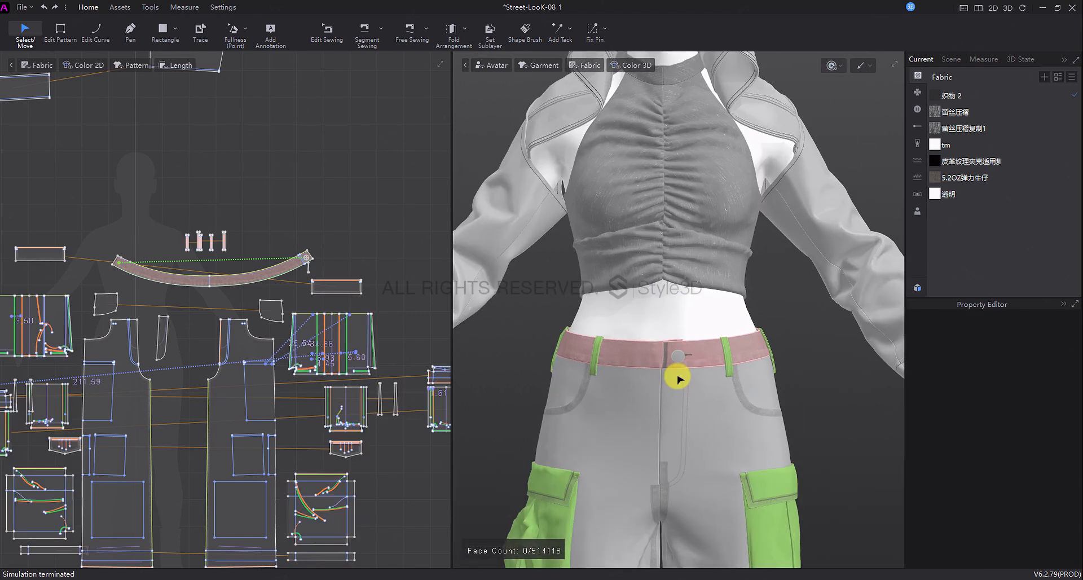
scroll(679, 373, up, 1)
click(677, 380)
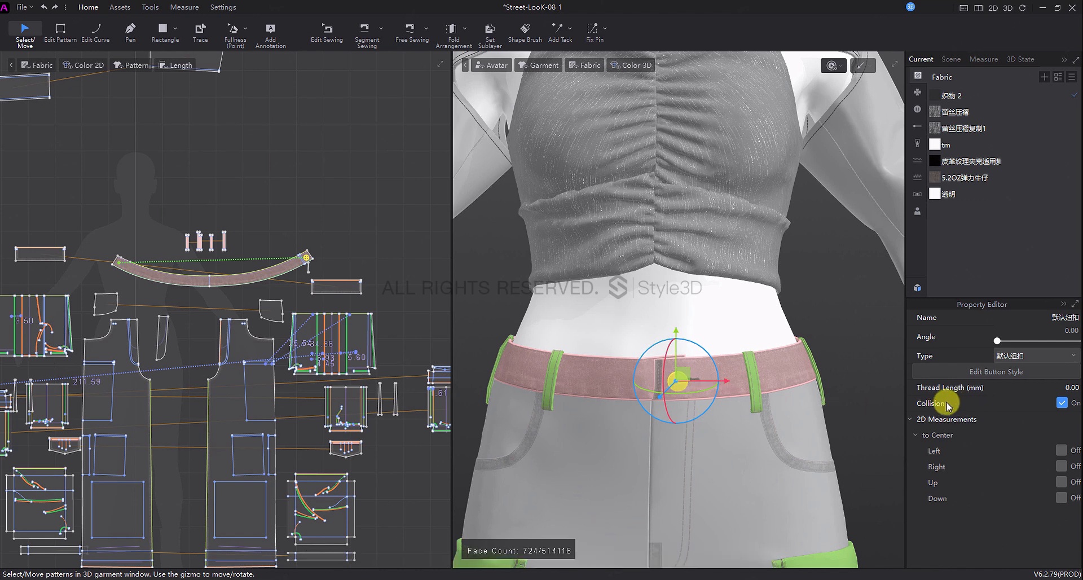
right_click(675, 380)
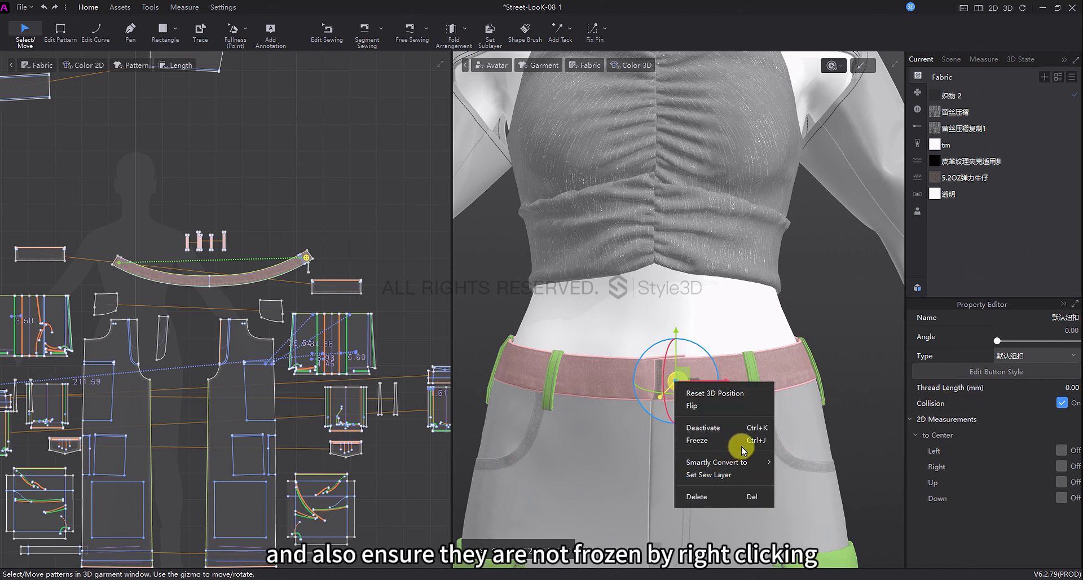
click(854, 435)
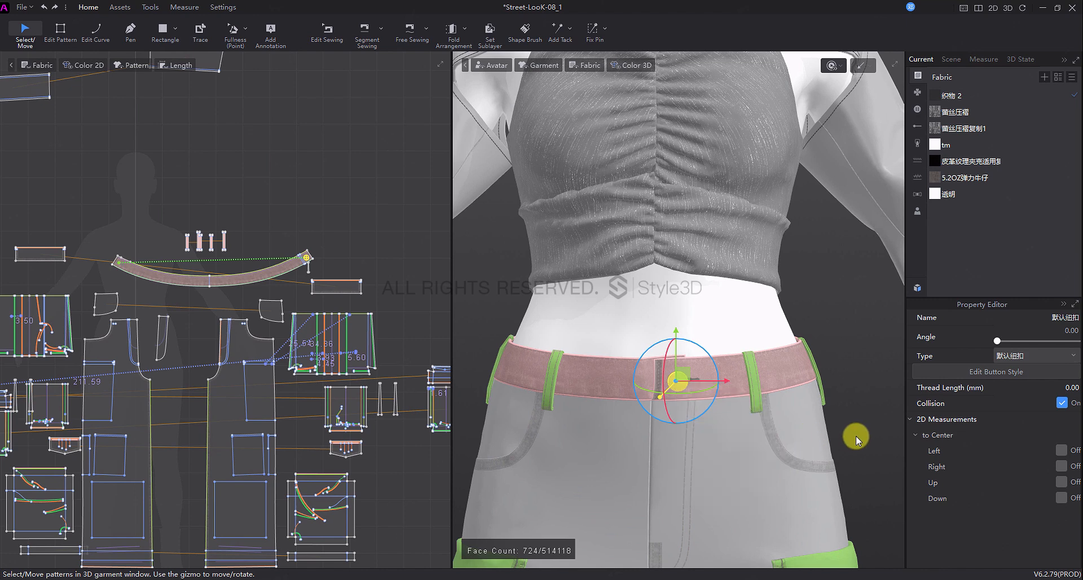
key(2)
click(856, 435)
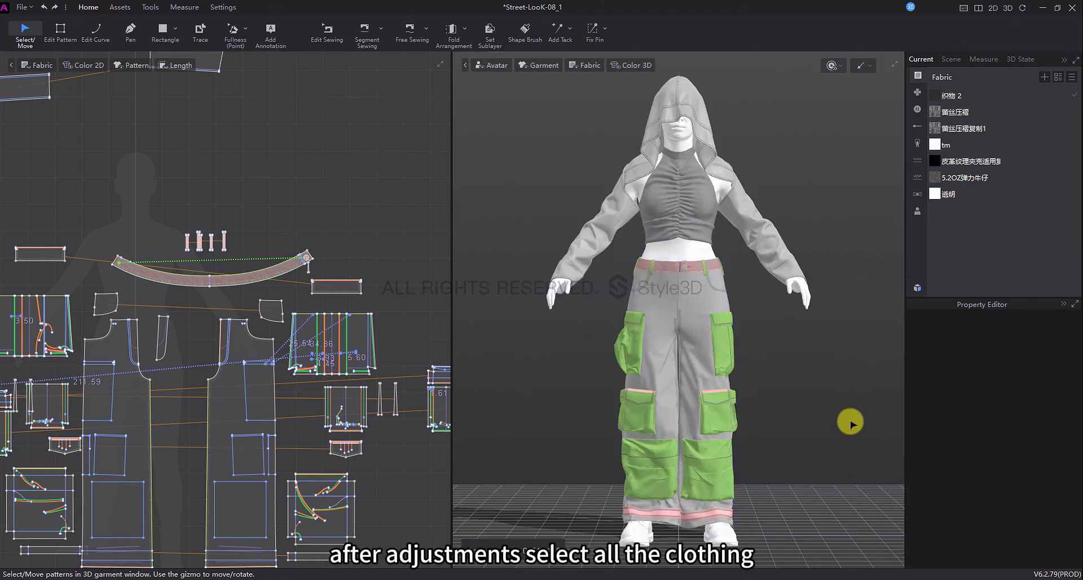
Select all the clothing patterns and check their total face and vertex counts.
key(ctrl+a)
scroll(923, 468, down, 5)
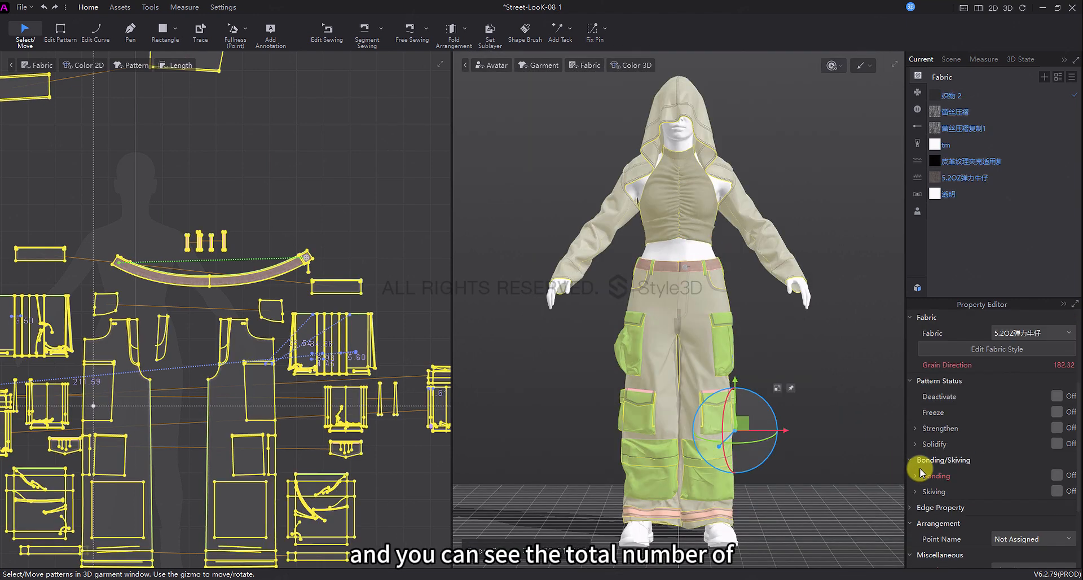
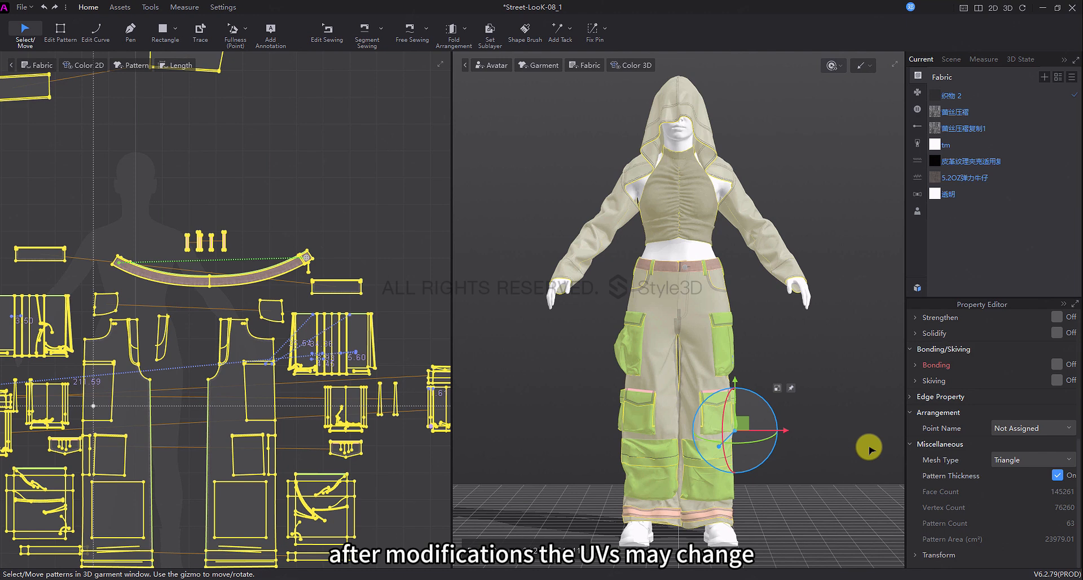
click(580, 387)
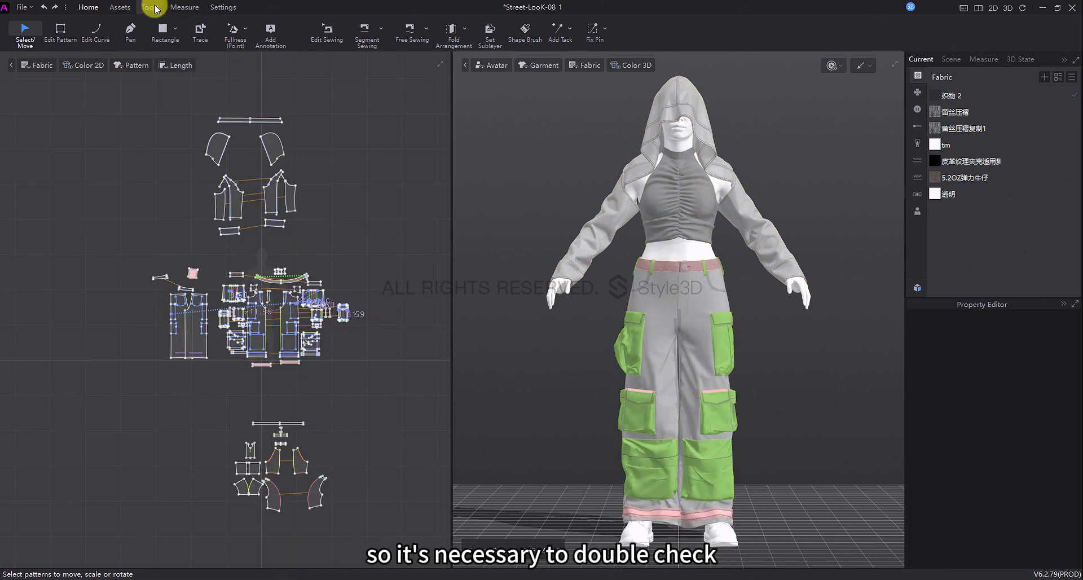
Open the UV Editor and automatically lay out the trousers' UV pieces within the first UV quadrant.
click(152, 8)
click(135, 34)
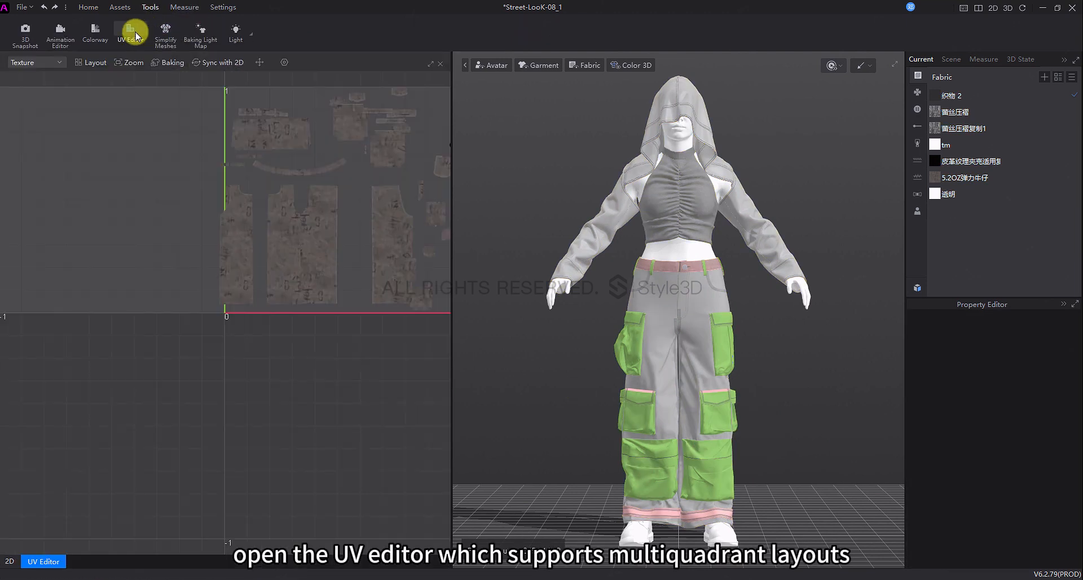
scroll(164, 211, down, 6)
middle_drag(141, 201, 99, 242)
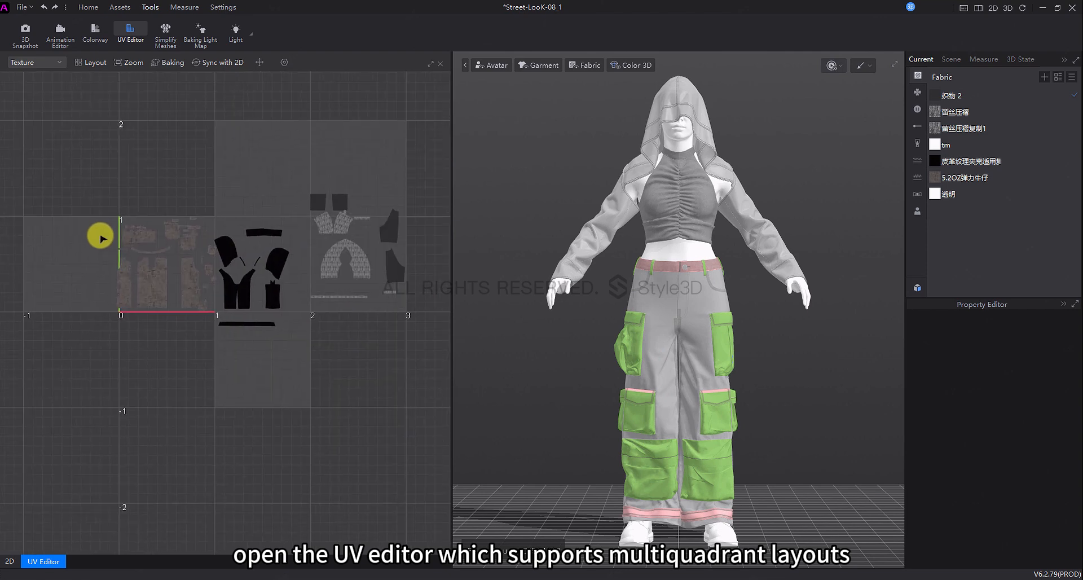
drag(102, 195, 215, 339)
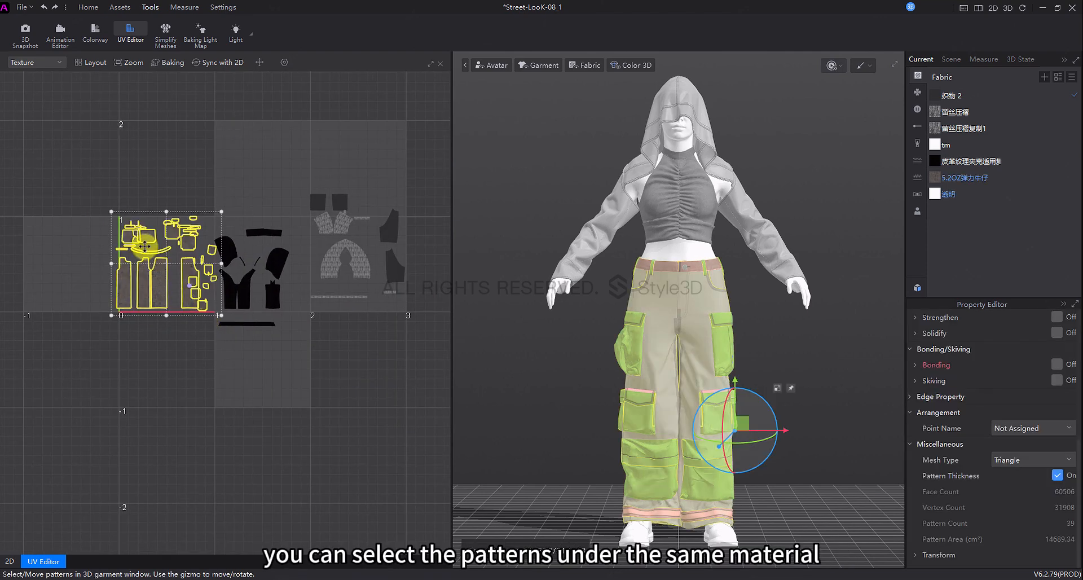
click(90, 64)
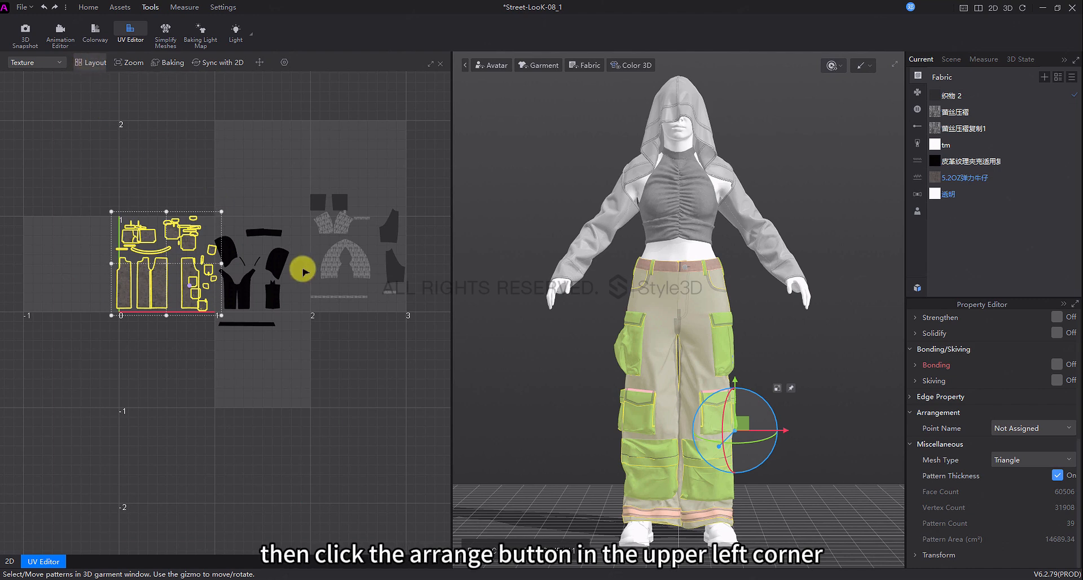
click(209, 350)
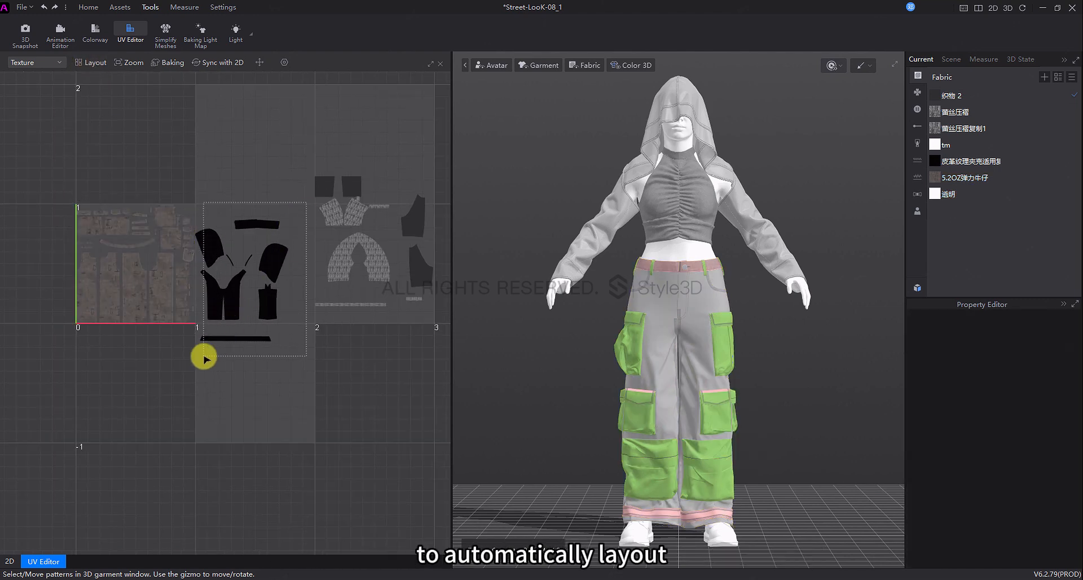
Automatically lay out the black hooded jacket's UV pieces and move them right by a distance of 1.000 into the second quadrant.
key(ctrl+a)
click(90, 62)
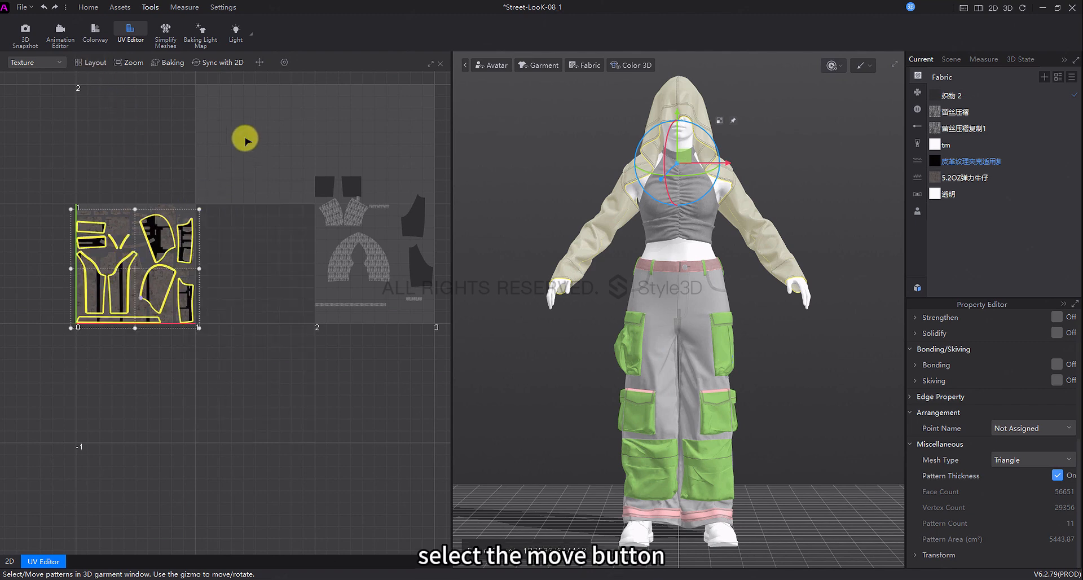
click(260, 62)
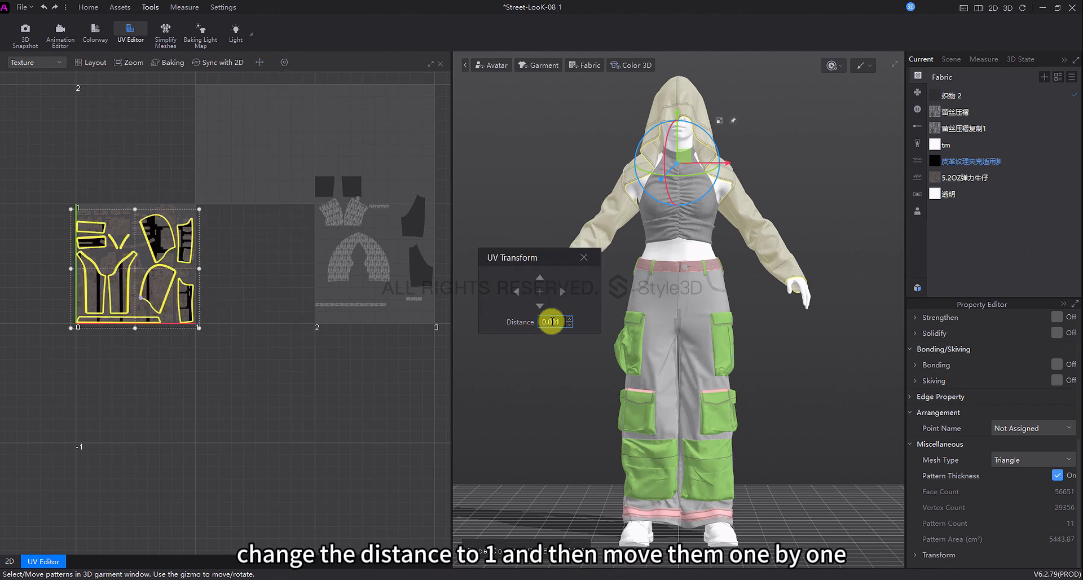
click(563, 293)
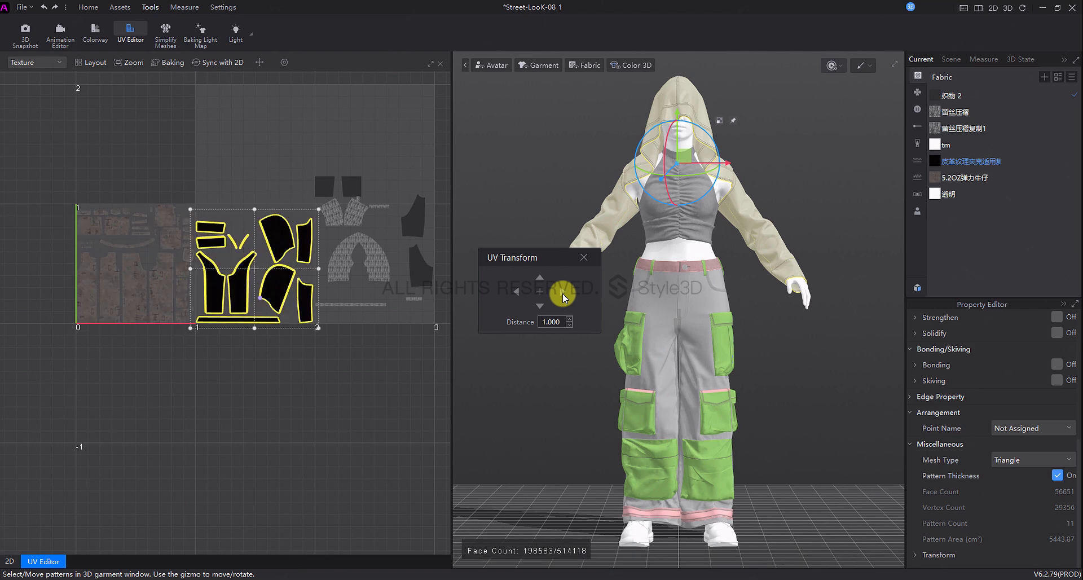
click(584, 257)
Automatically lay out the crop top's UV pieces and move them right twice by 1.000 into the third quadrant.
drag(443, 171, 320, 359)
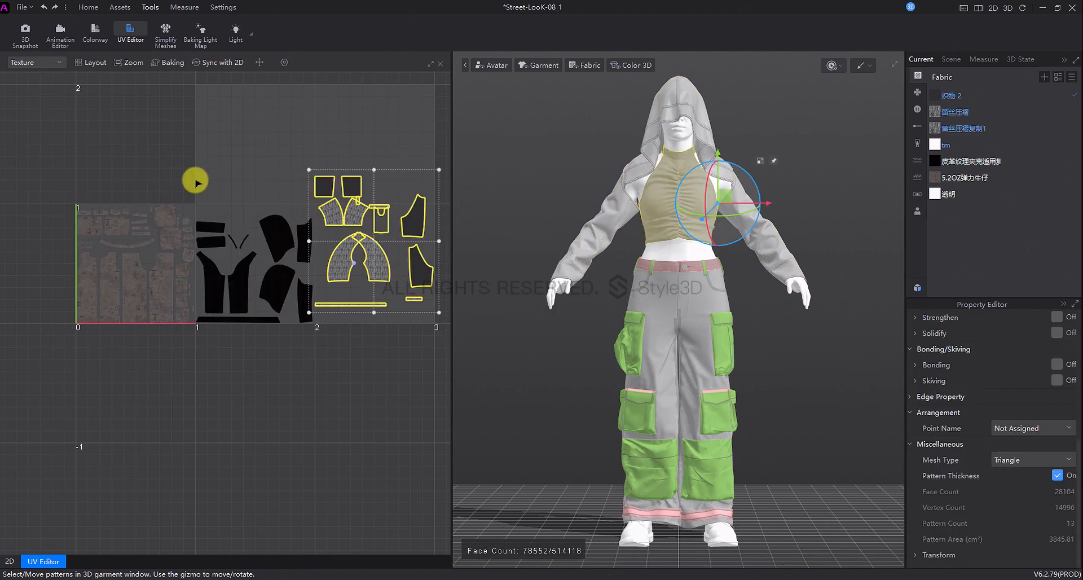
click(88, 62)
click(260, 63)
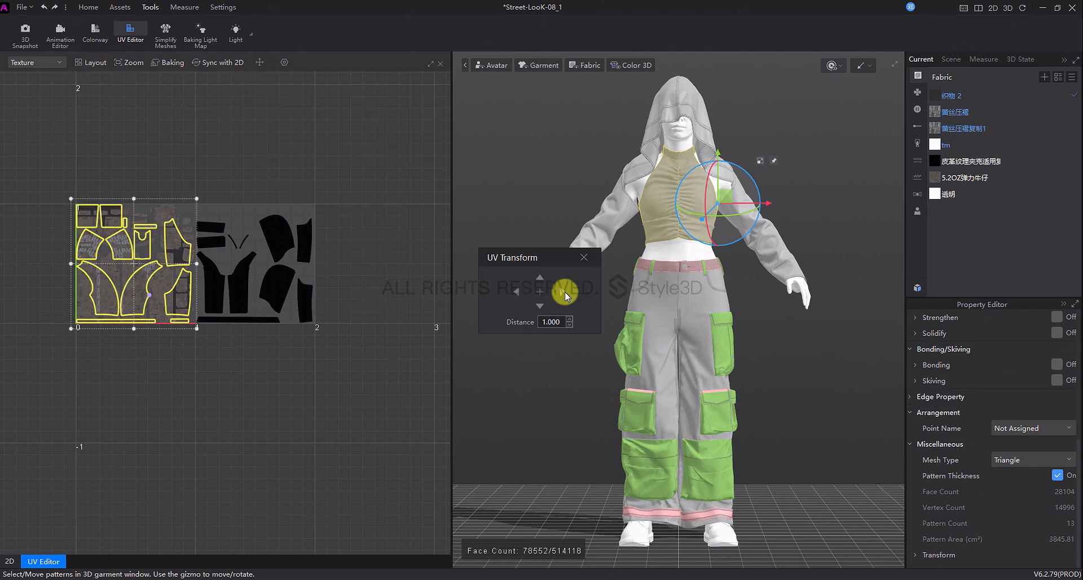
click(564, 292)
click(564, 293)
click(584, 257)
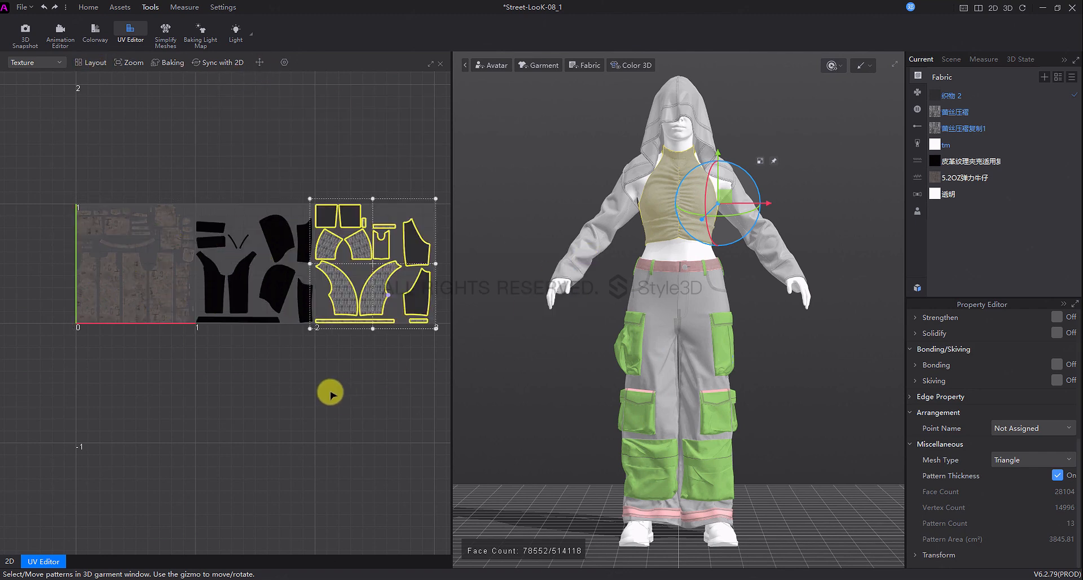
click(331, 394)
Turn on Arrange 3DTrim in the UV Editor and move the button's UVs into the gap between the trouser pieces.
click(284, 62)
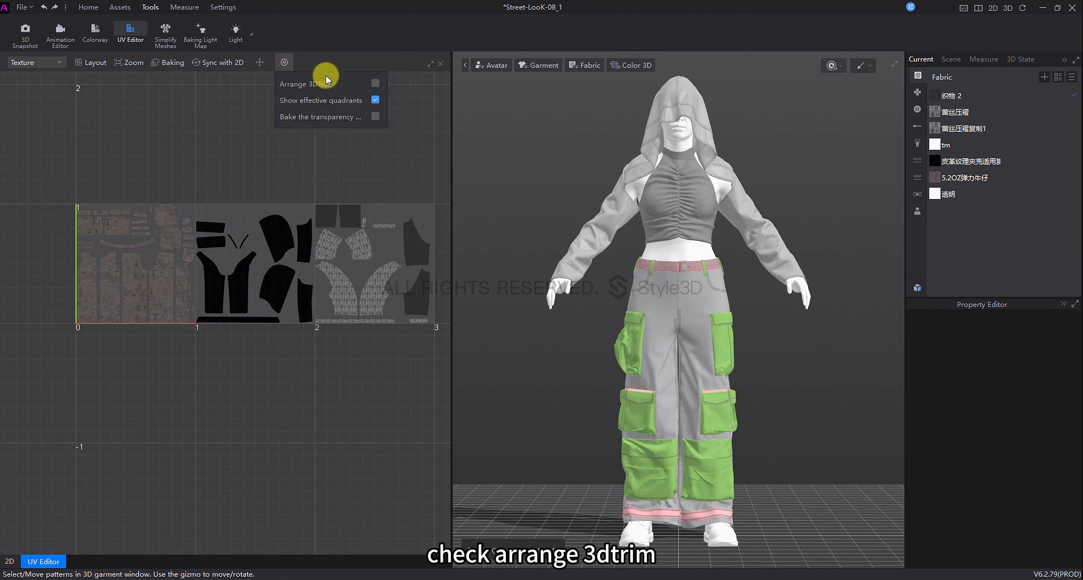
click(375, 82)
drag(184, 225, 170, 263)
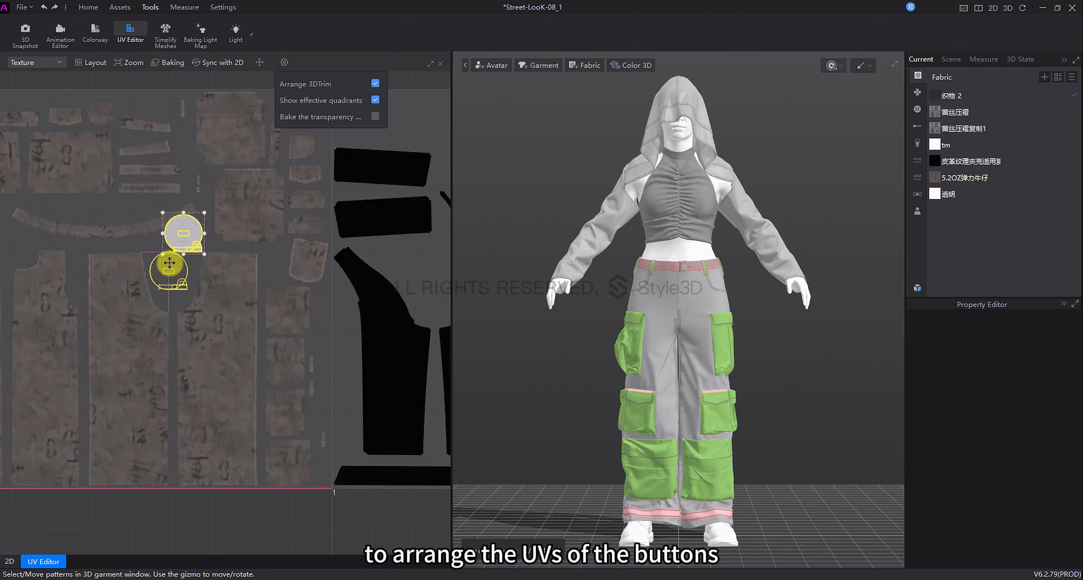
scroll(169, 263, down, 3)
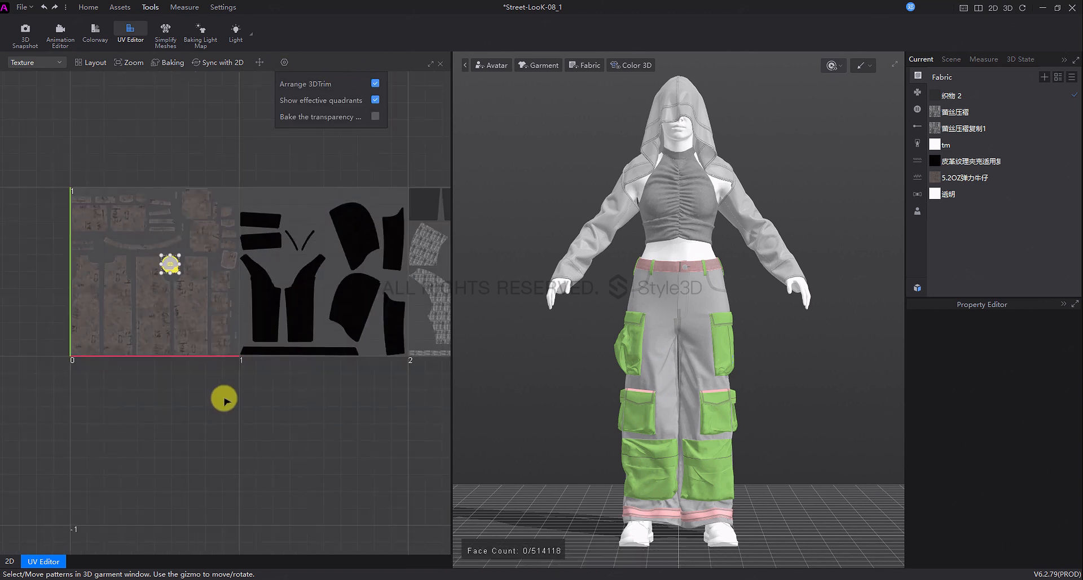
click(301, 419)
scroll(302, 418, down, 1)
middle_drag(365, 416, 274, 414)
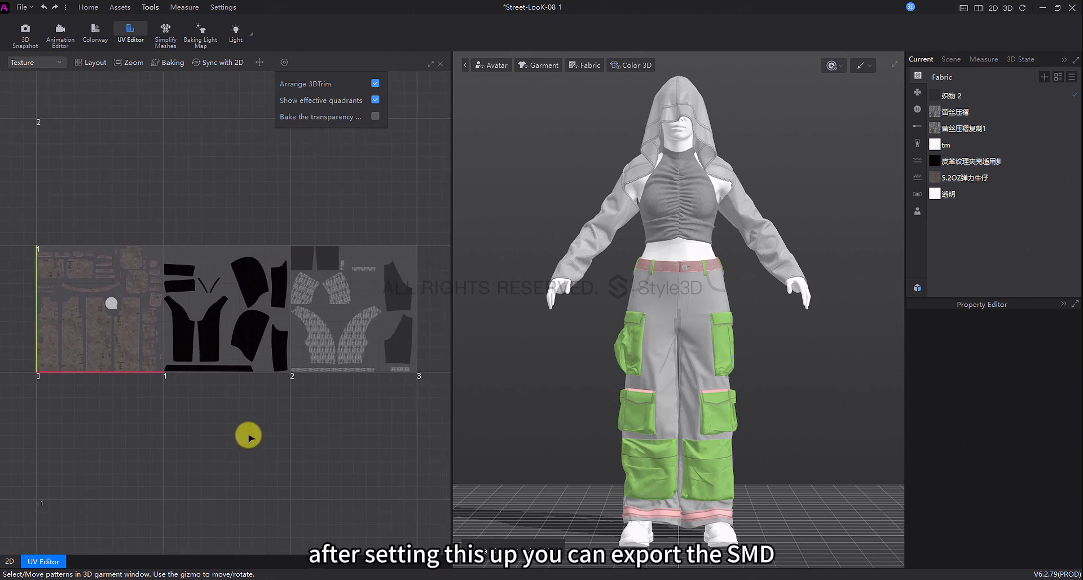
Export the garment as suit_en.smd with unified UV coordinates, 4096-pixel baking size, 5-pixel bleeding, and diffuse, normal, metalness, roughness and opacity maps baked.
click(23, 7)
mouse_move(44, 116)
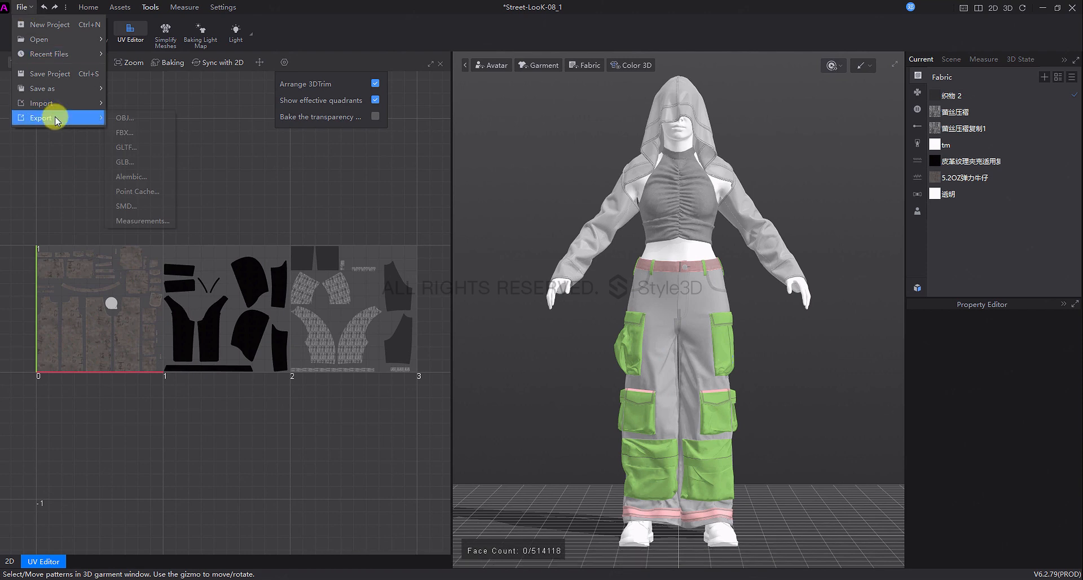
click(139, 207)
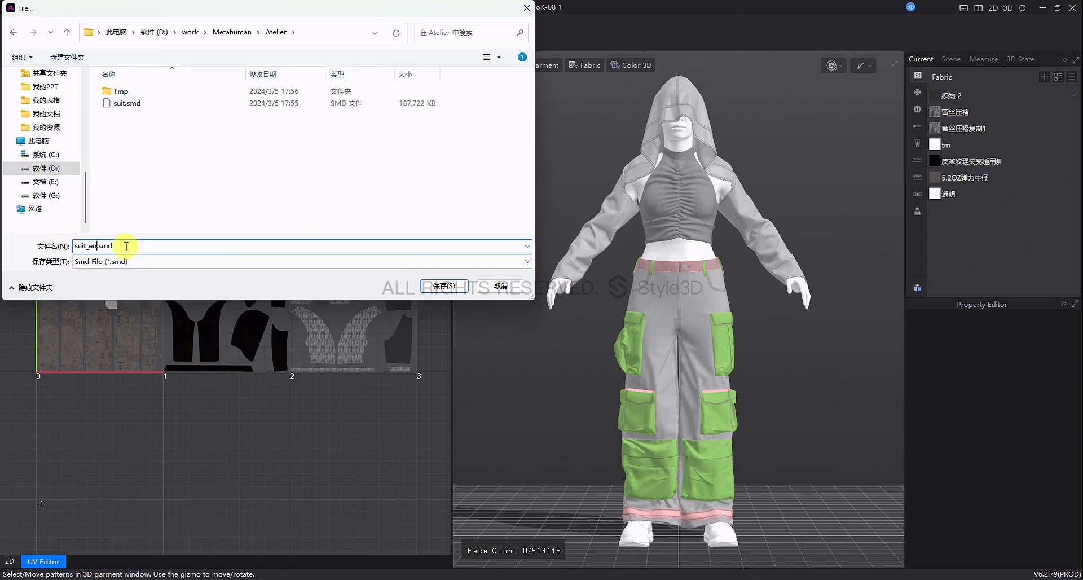
key(Return)
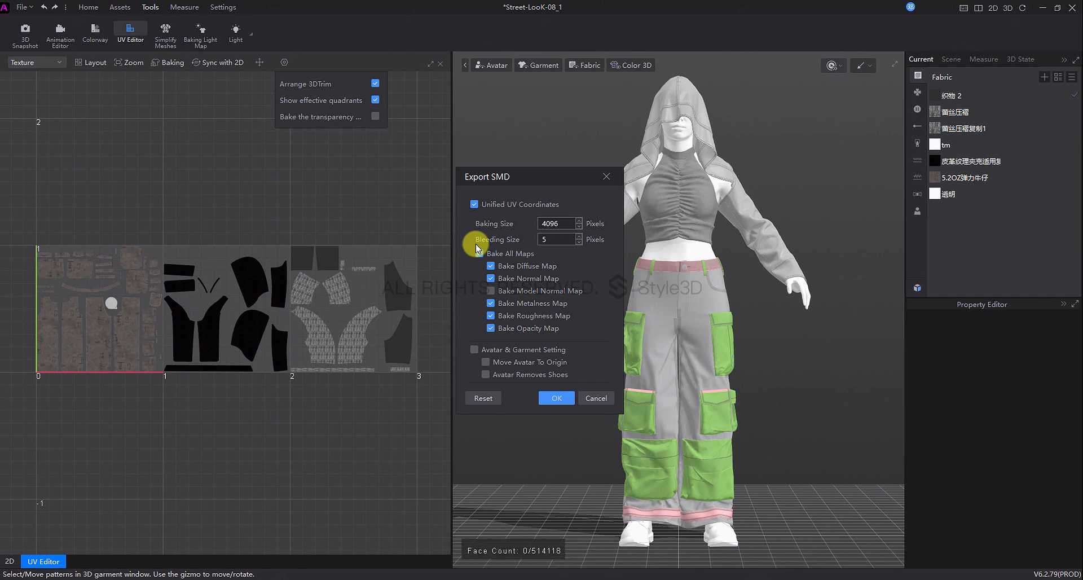
click(565, 398)
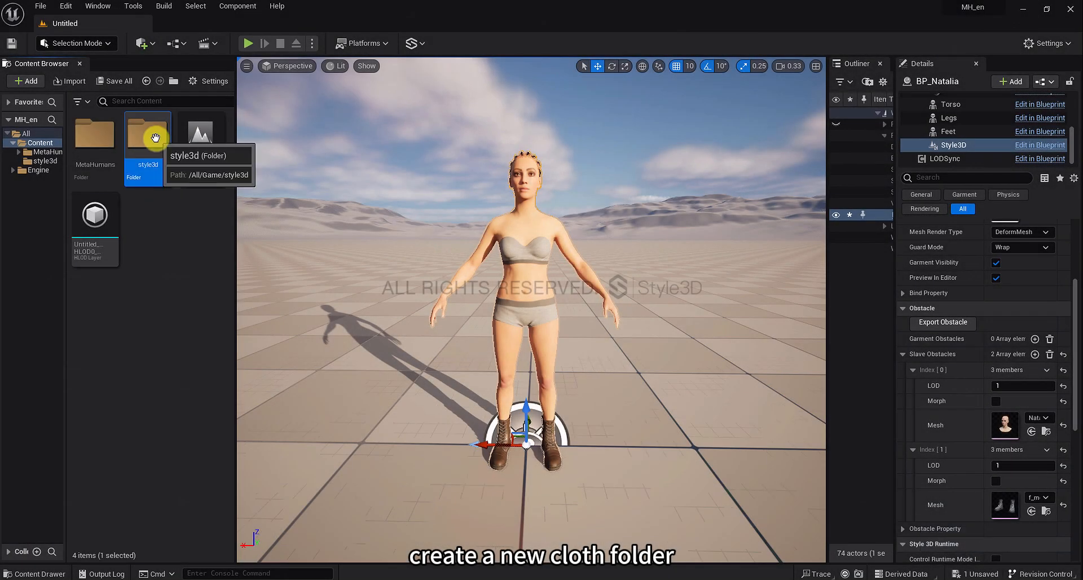
Switch to Unreal Editor and create a folder named cloth inside the style3d content folder.
double_click(145, 151)
right_click(144, 154)
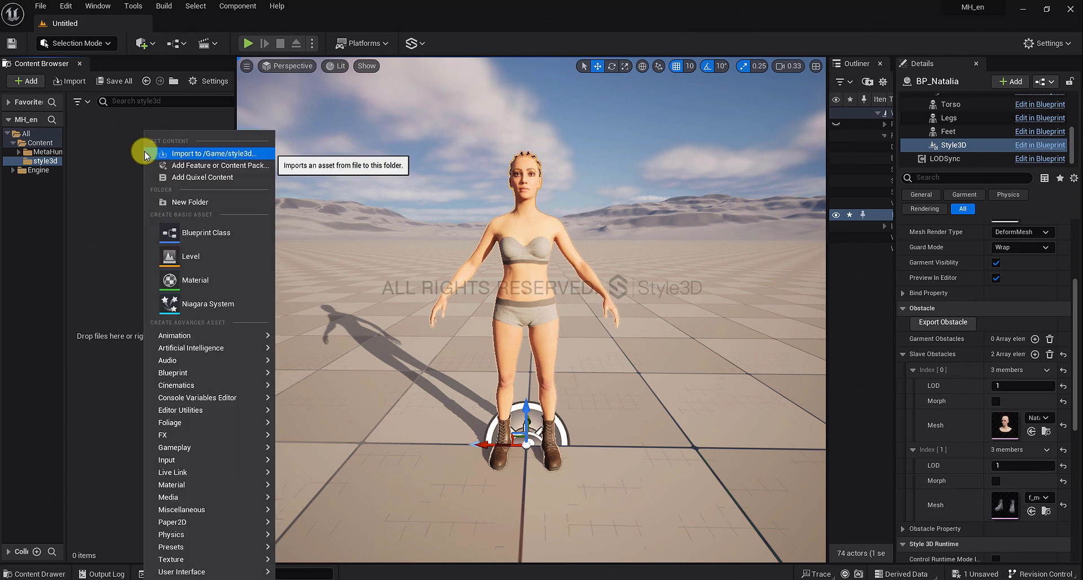
click(184, 202)
text(cloth)
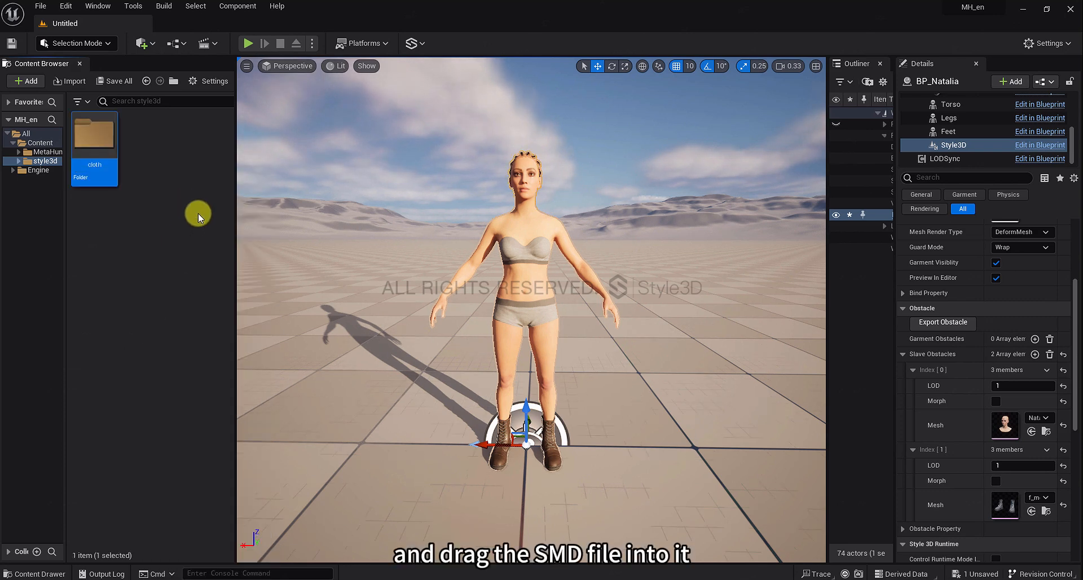
Import suit_en.smd from the Atelier folder into the cloth folder, accepting the asset warning.
double_click(95, 148)
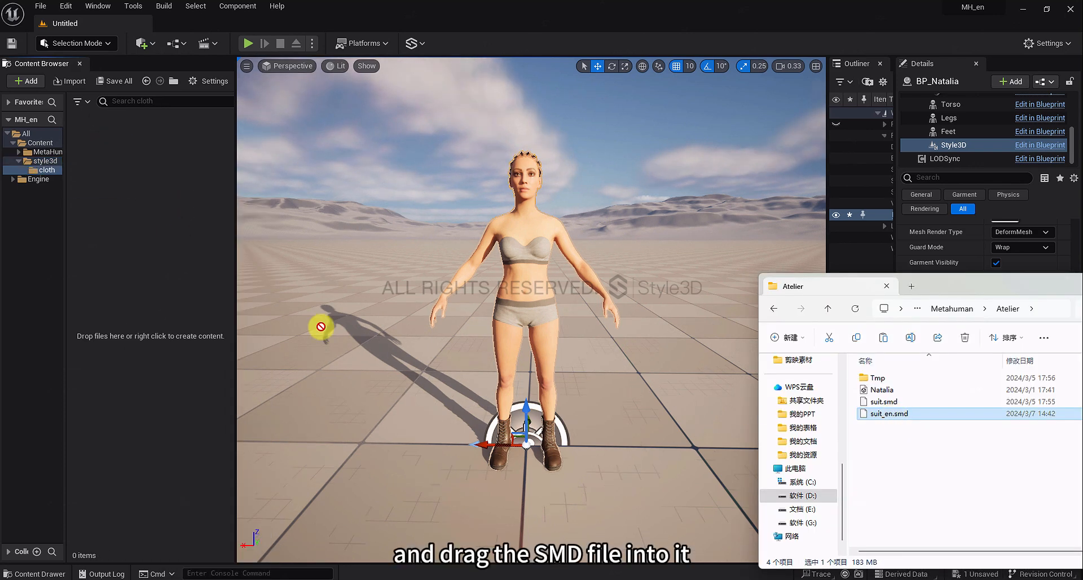
drag(321, 327, 198, 256)
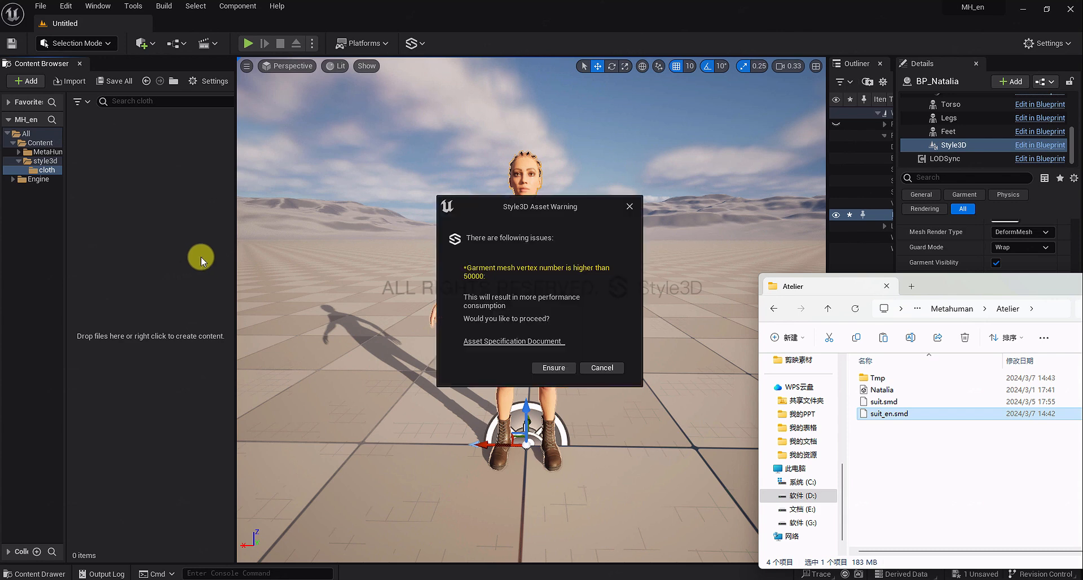
click(553, 367)
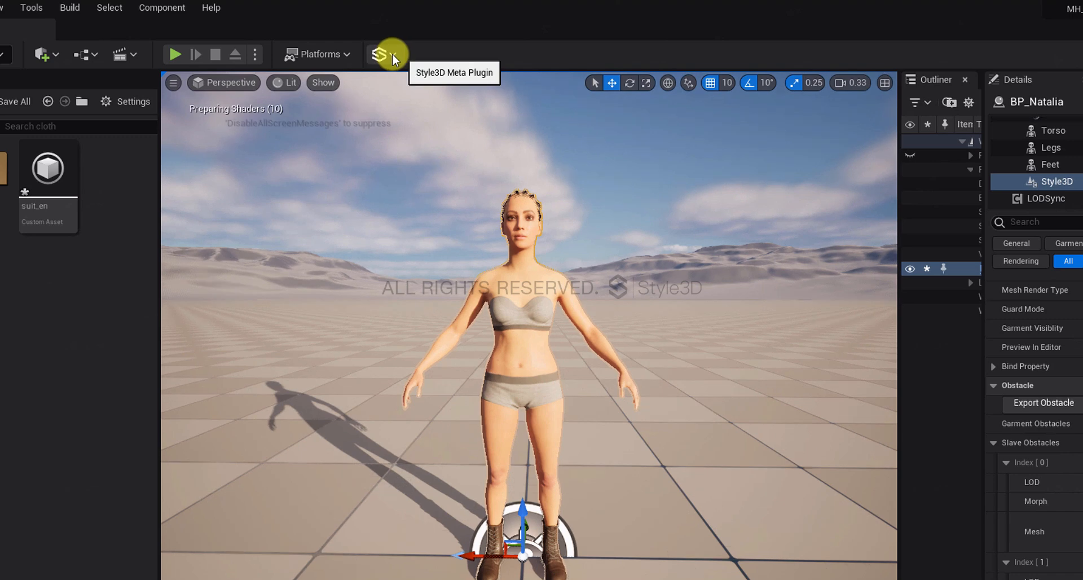
Open the Style3D asset configuration and turn on Using Baking Texture for SMD imports.
click(392, 53)
click(410, 124)
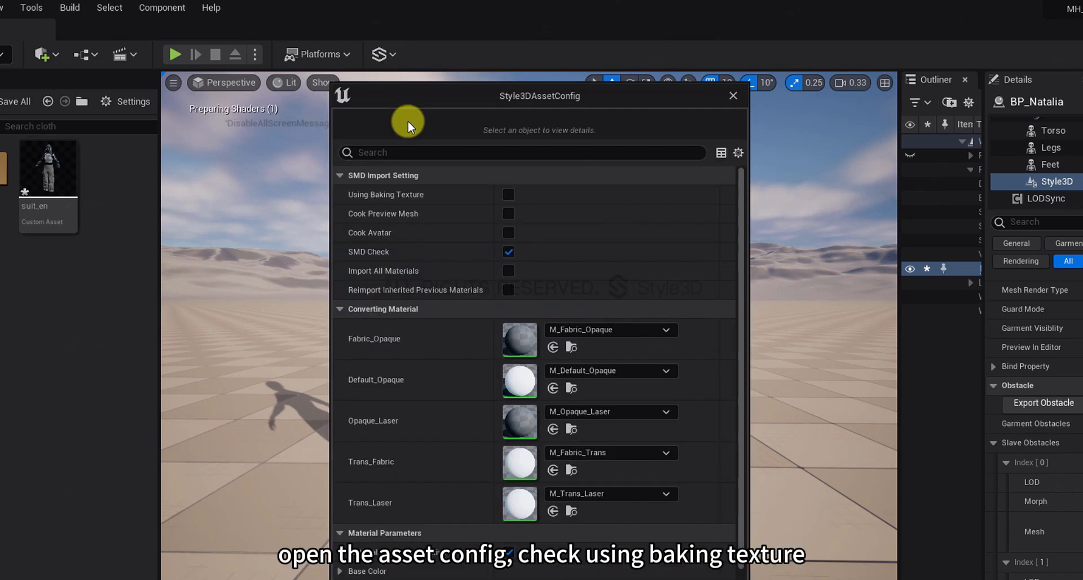
click(509, 194)
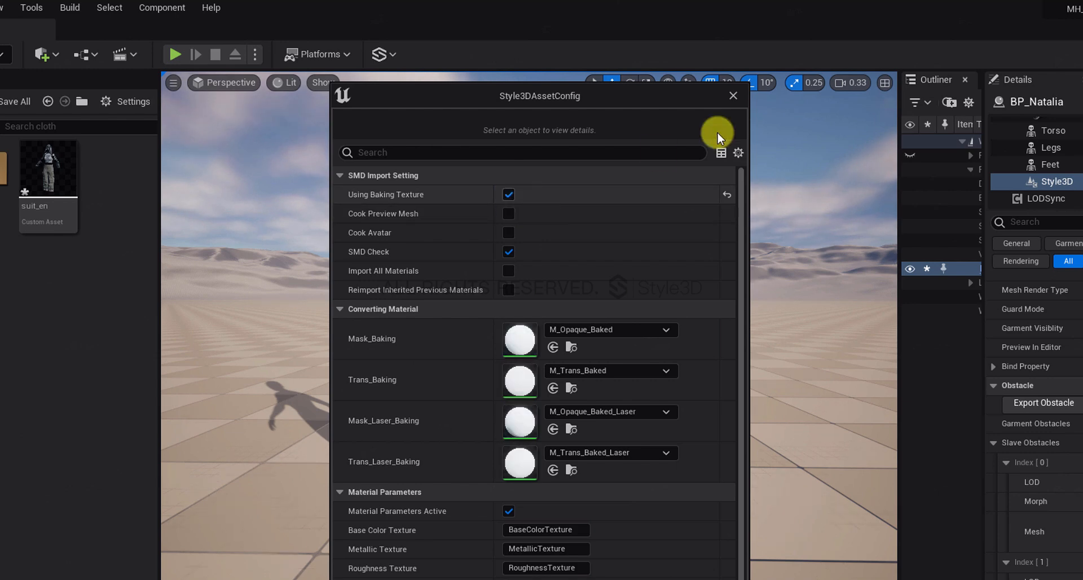
Close the Style3D asset configuration and open the suit_en garment asset to inspect the imported clothing, closing it when done.
click(733, 95)
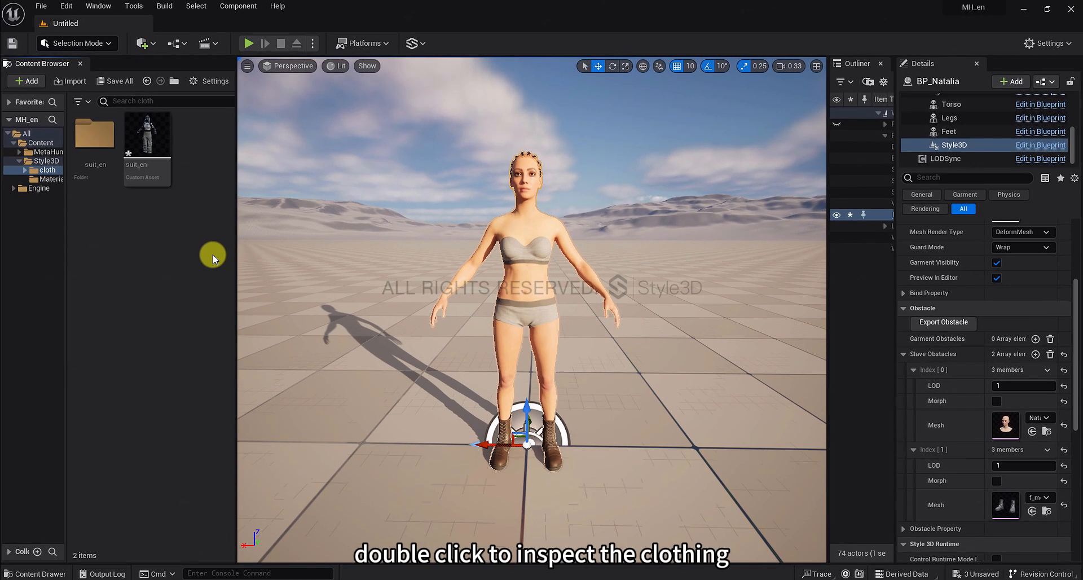
double_click(97, 152)
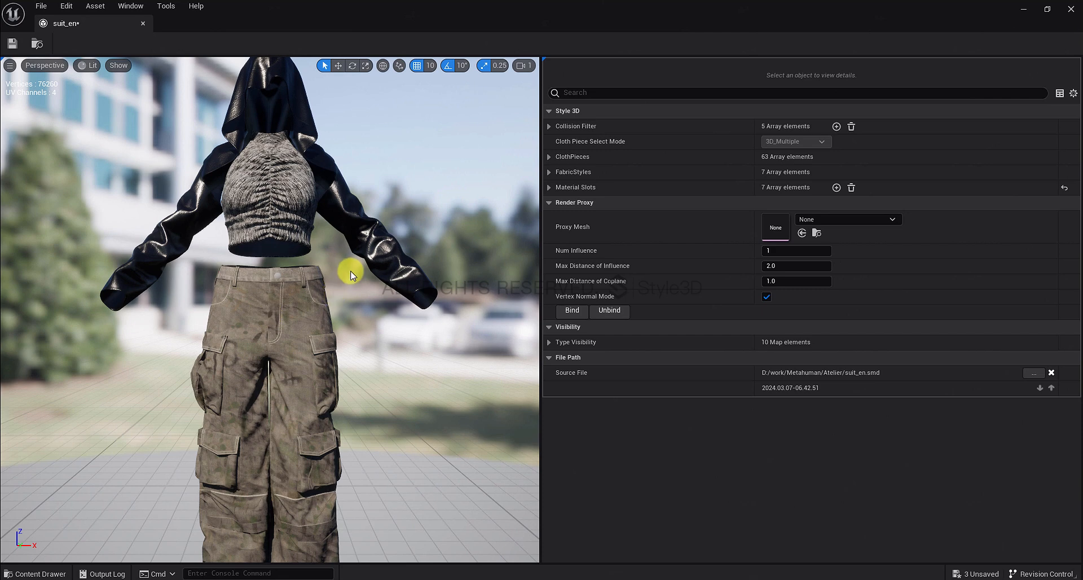
click(1071, 9)
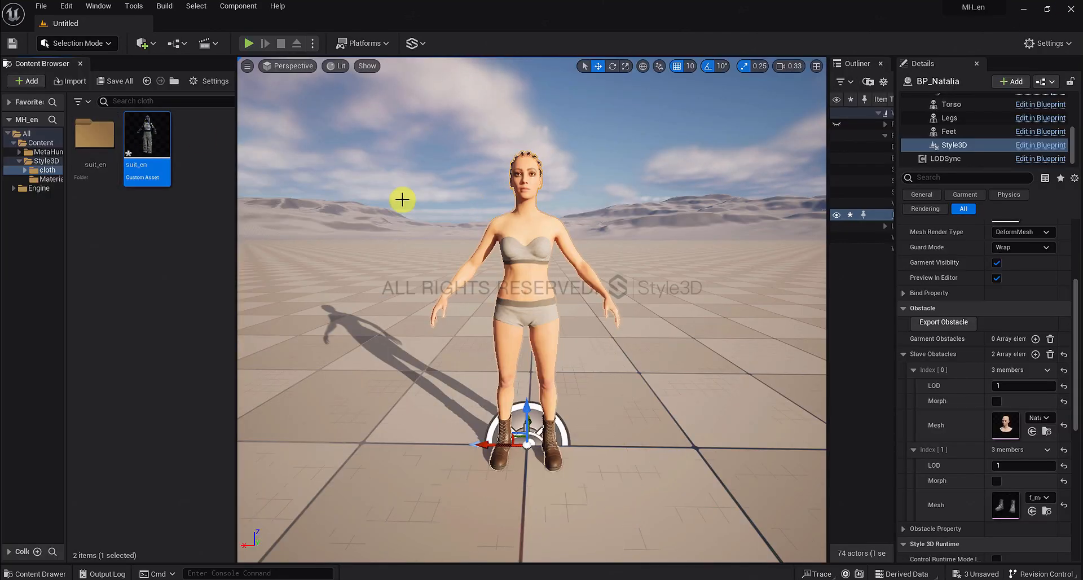
Assign suit_en as the Style3D component's Meta Data Asset, and bind, group and save the garment.
drag(1073, 305, 1075, 240)
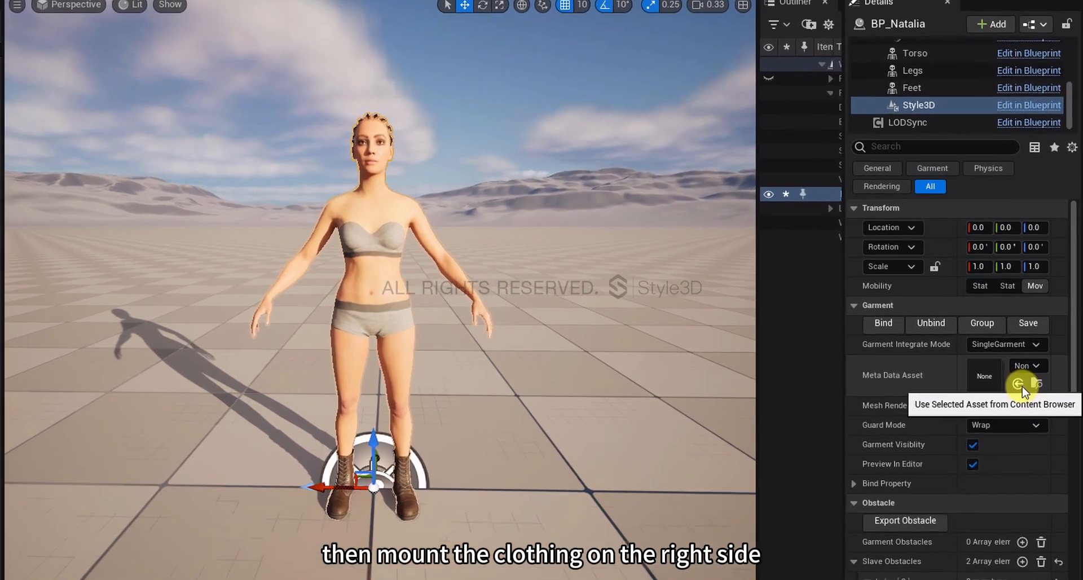
click(1032, 362)
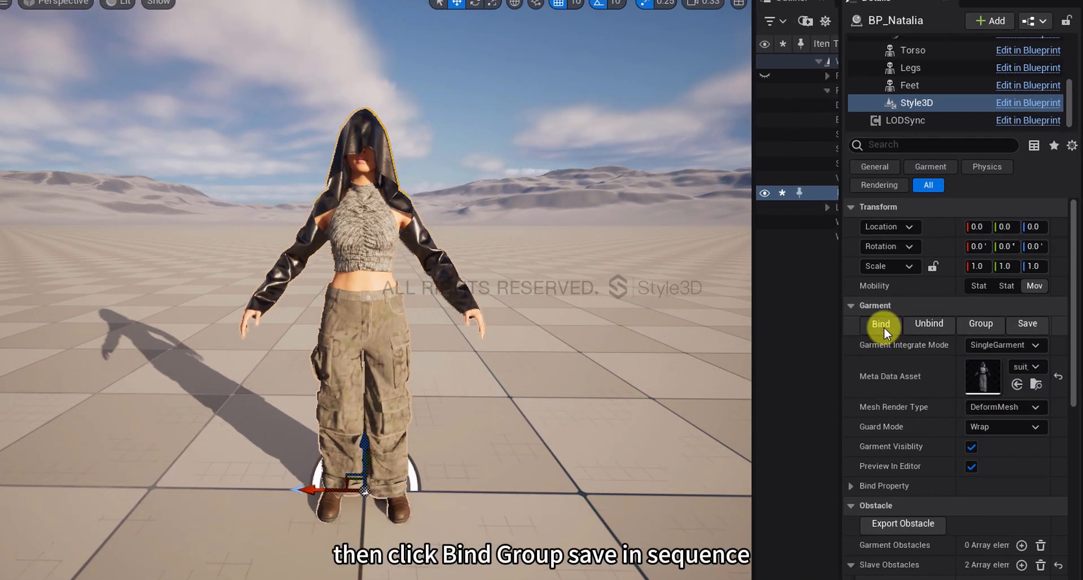
click(1041, 326)
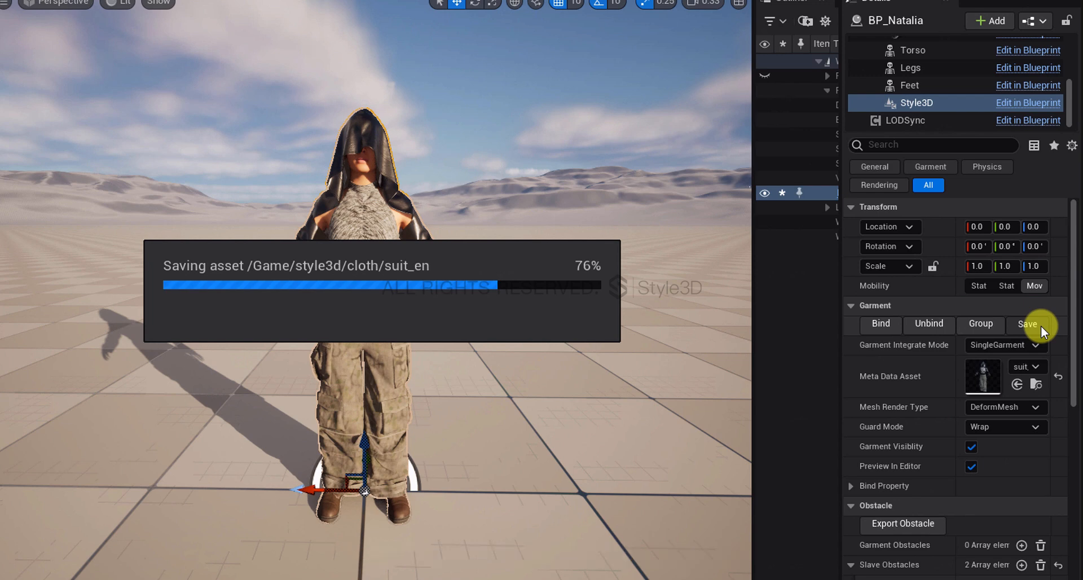
Set the Body component's animation mode to Use Animation Asset with Breakdance_Anim_mixamo_com, and check the face and body components on the character.
scroll(934, 82, up, 5)
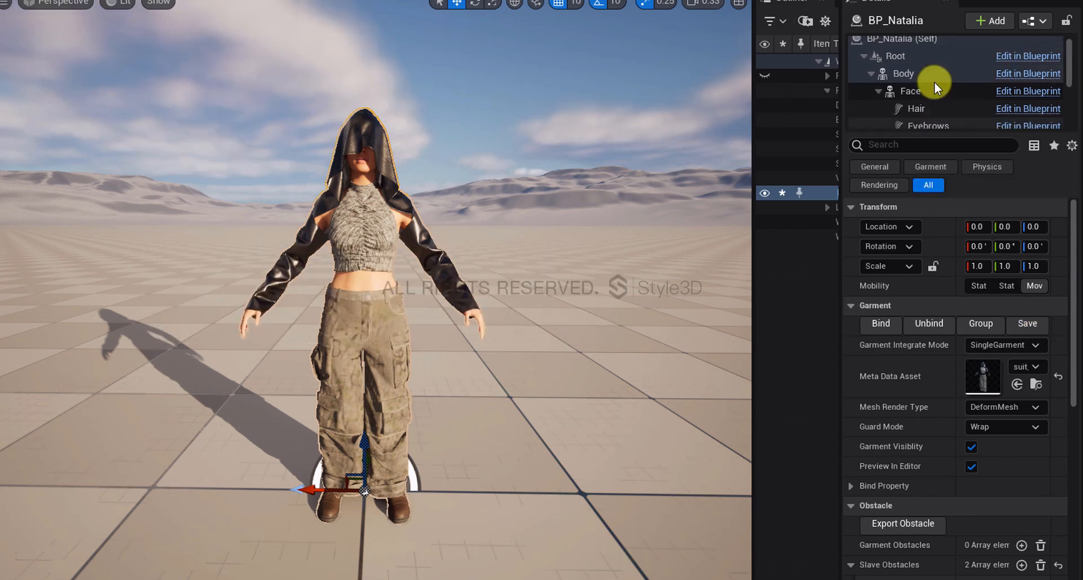
click(916, 77)
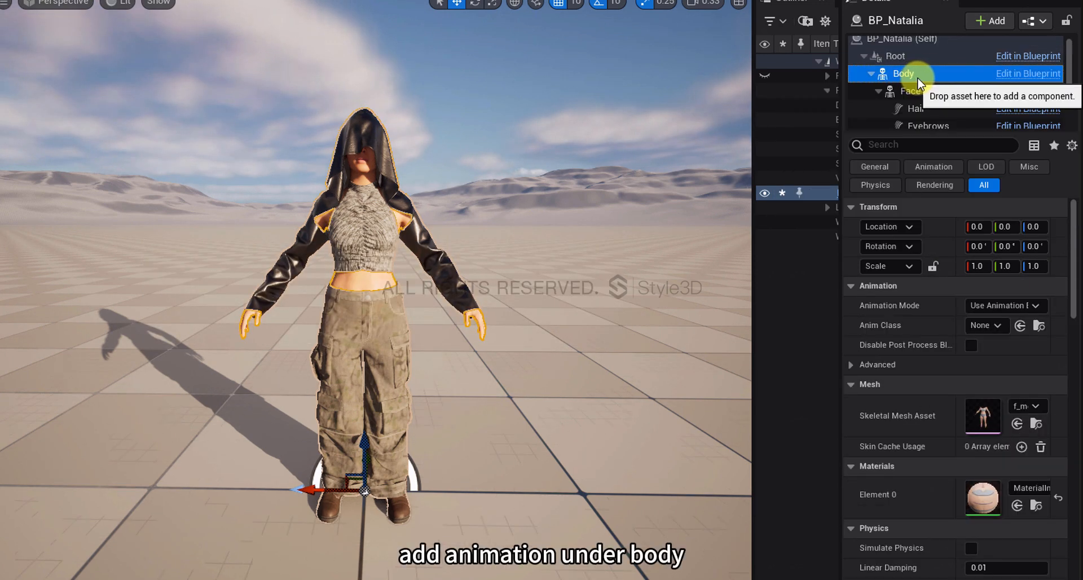
click(1027, 306)
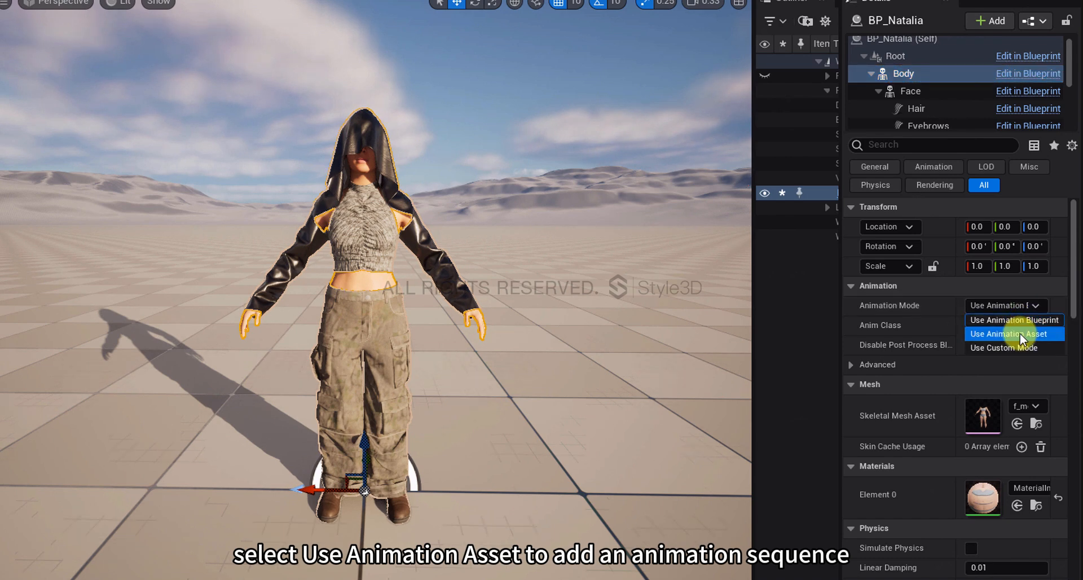
click(1019, 333)
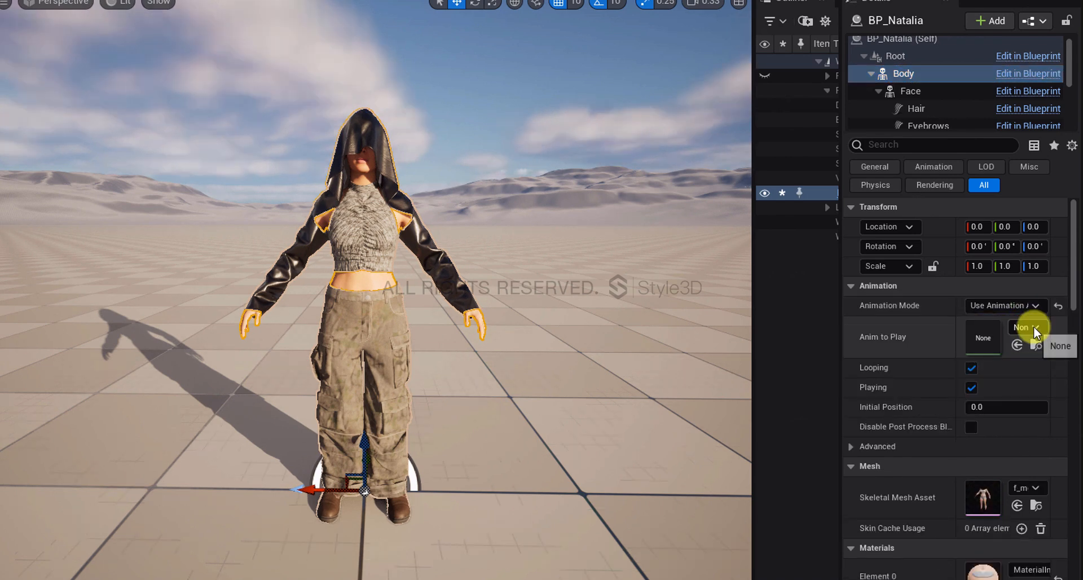
click(1033, 326)
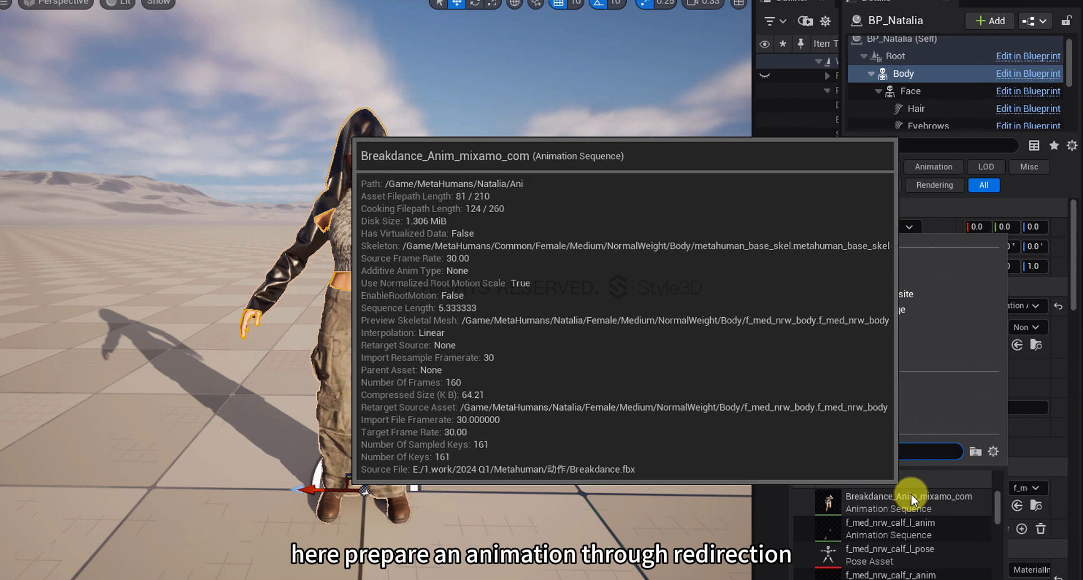
click(910, 495)
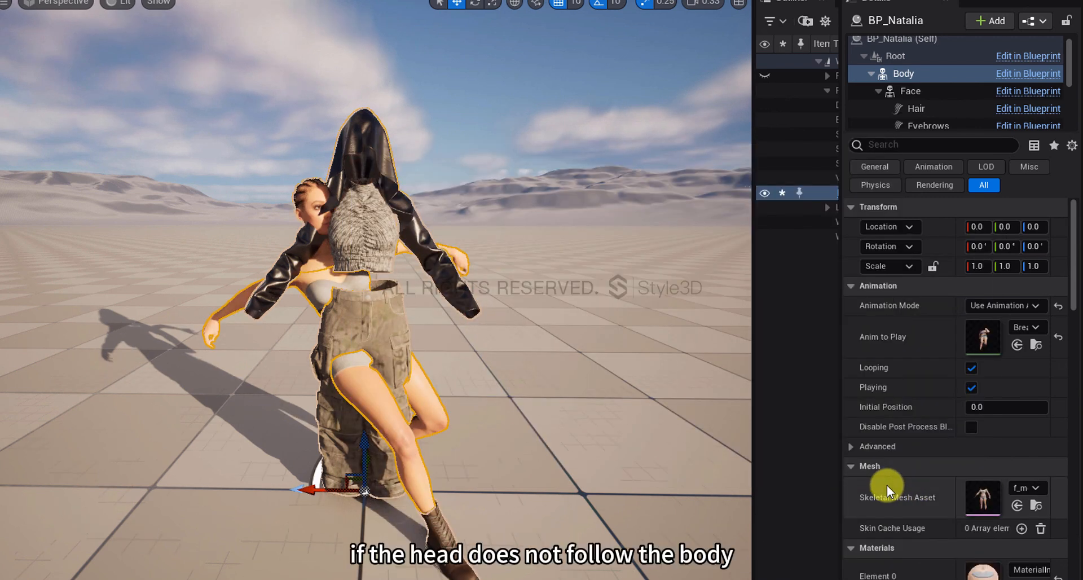
click(310, 259)
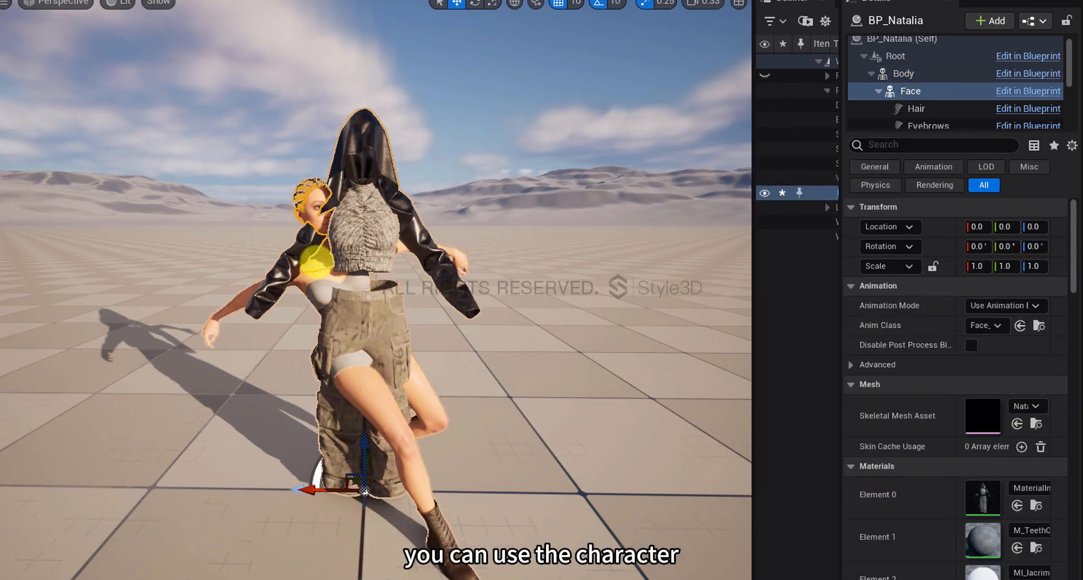
click(374, 391)
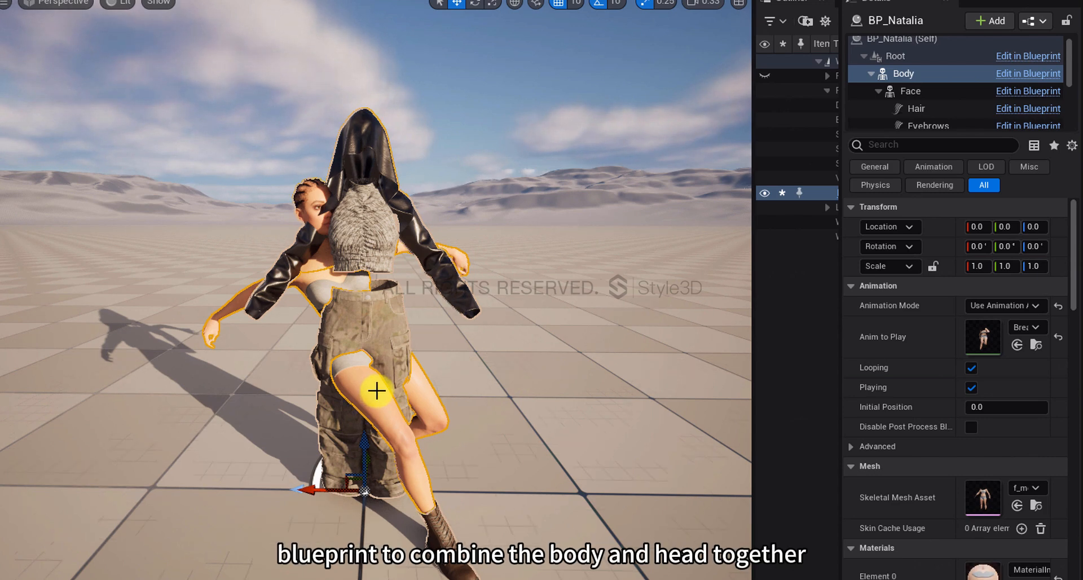
Assign an A-pose asset in the Style3D component's Pose Fitting settings.
scroll(953, 108, down, 4)
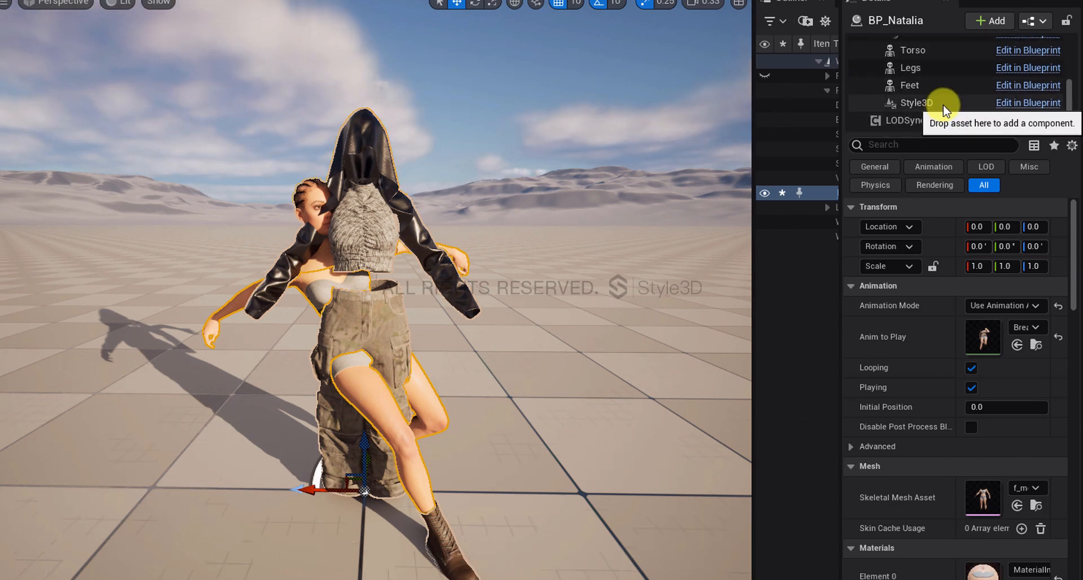
click(949, 106)
drag(1072, 389, 1074, 567)
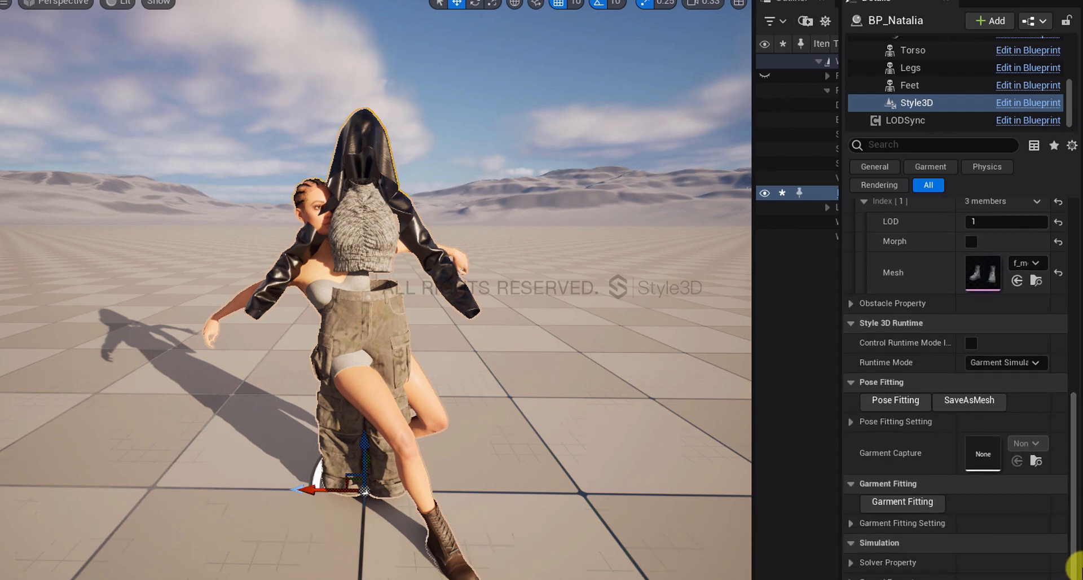
click(853, 422)
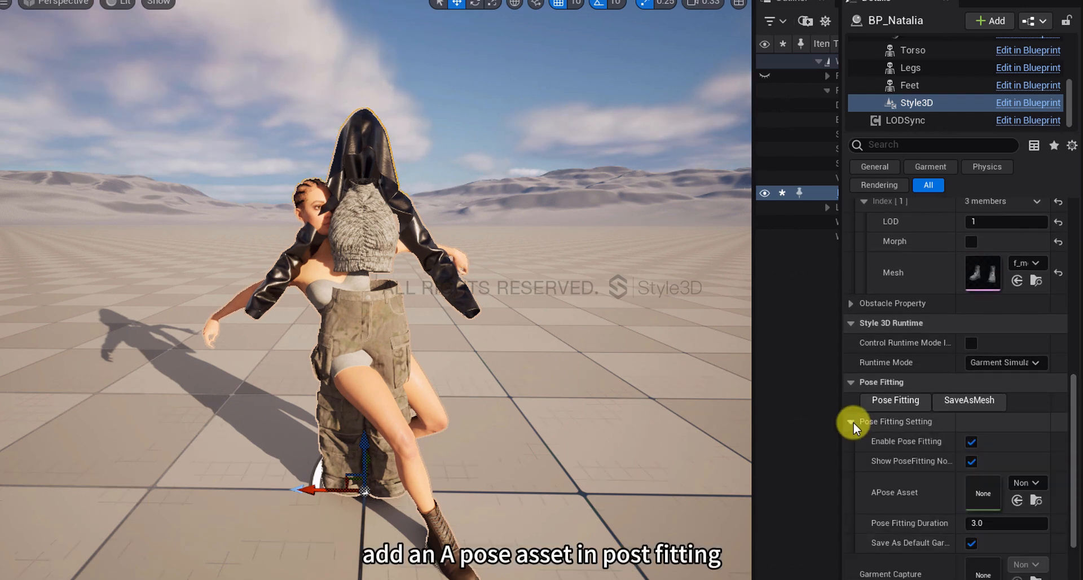
click(1035, 484)
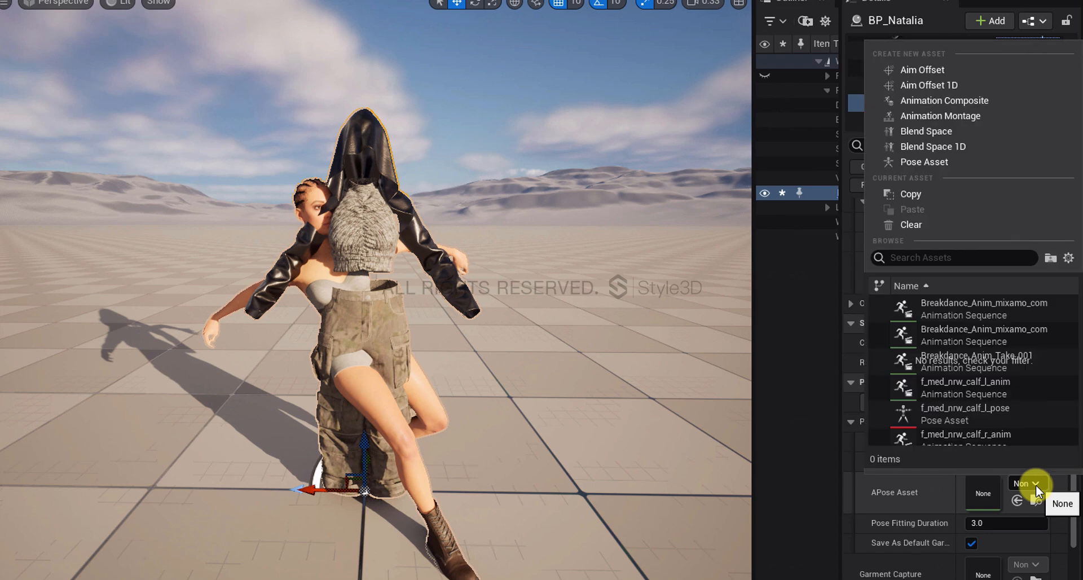
click(985, 414)
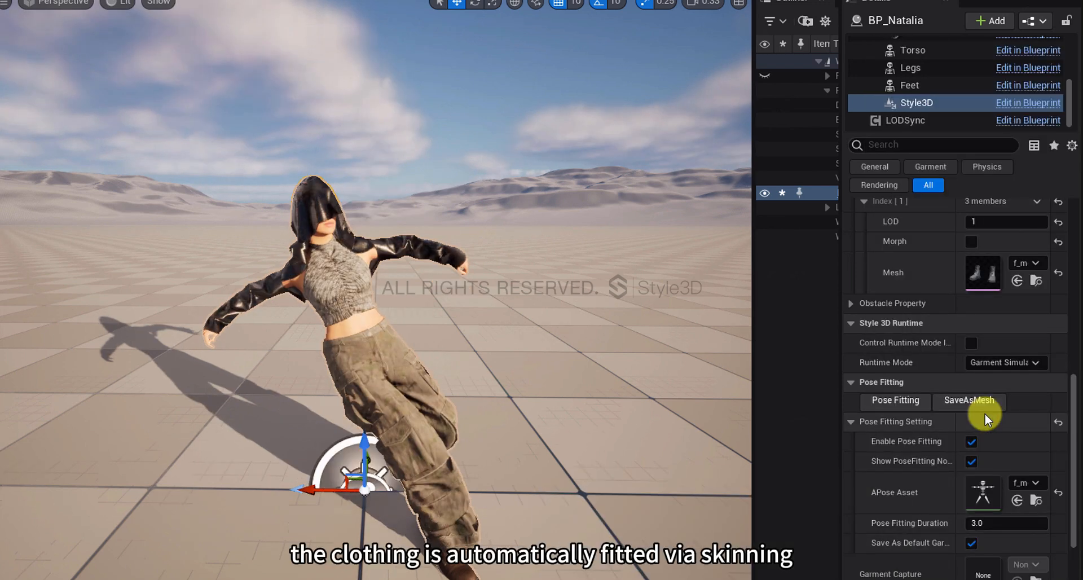
Run Pose Fitting on the garment and view how the clothing follows the character.
right_drag(585, 406, 490, 407)
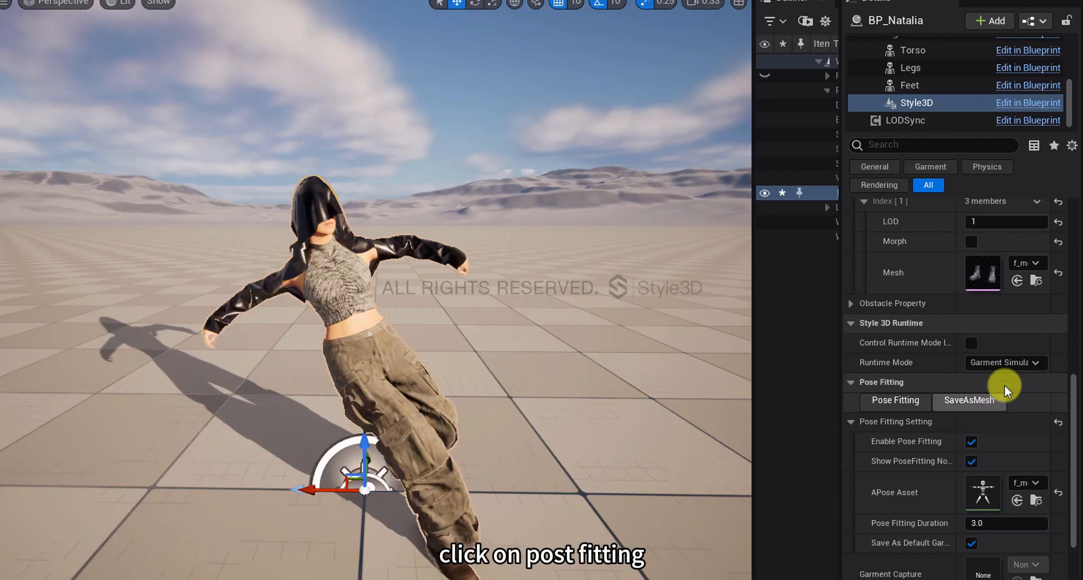
click(917, 400)
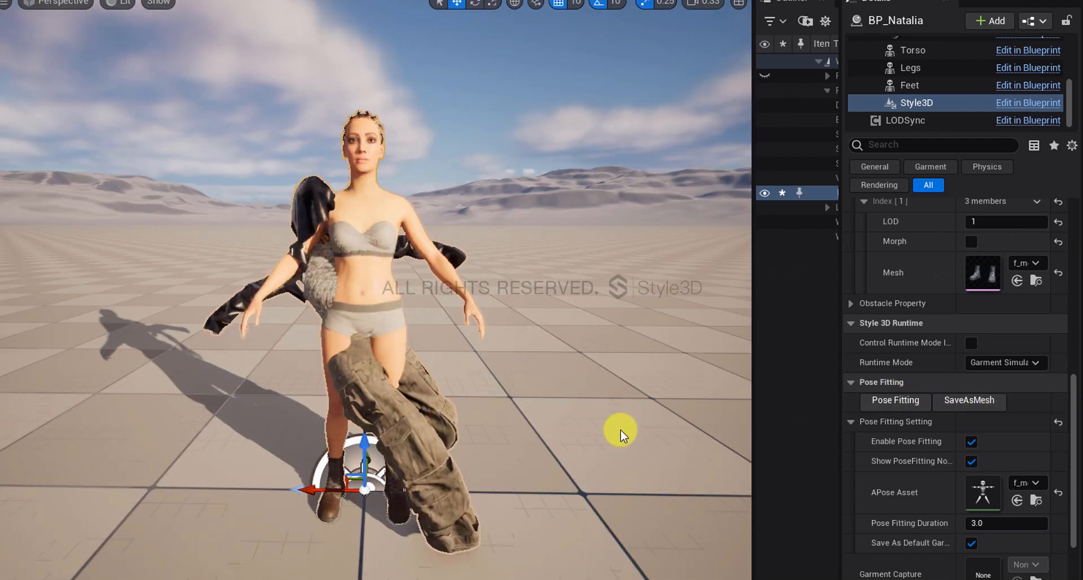
click(445, 415)
right_drag(445, 414, 423, 379)
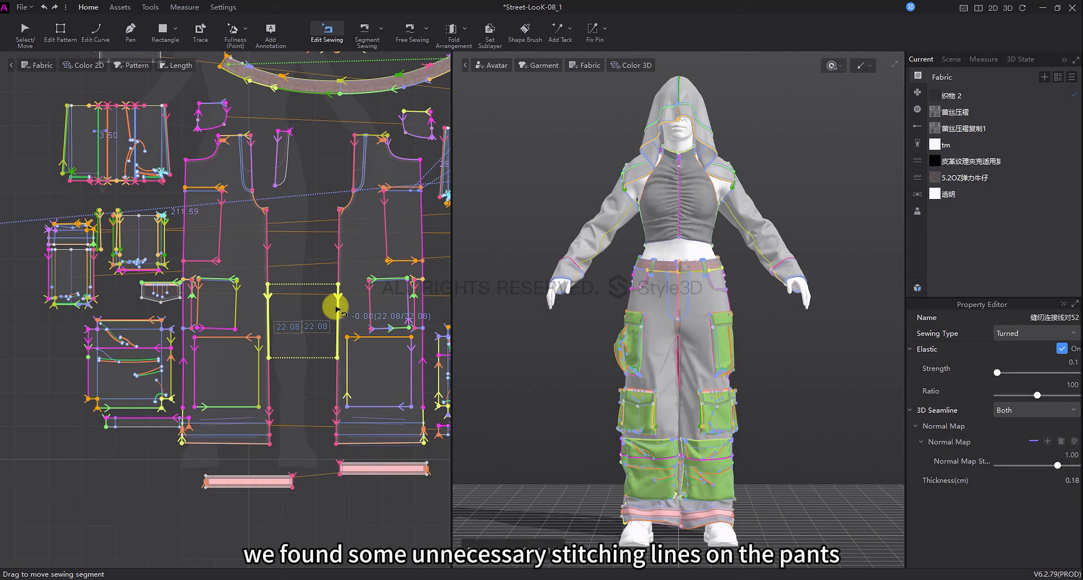
In Style3D Atelier, delete the unnecessary sewing between the inner edges of the two trouser leg patterns and run a short simulation.
key(Delete)
key(q)
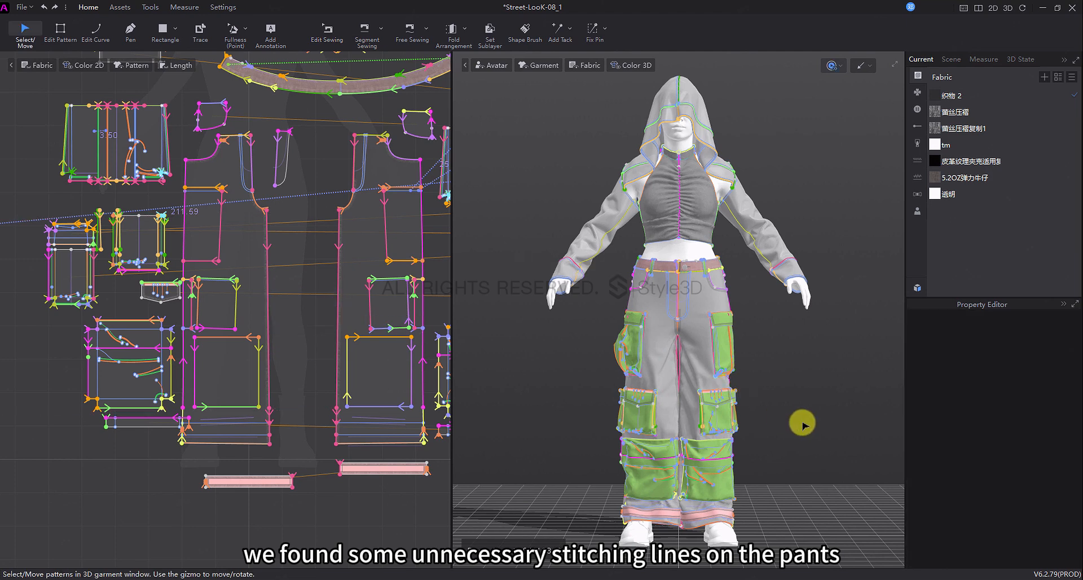
key(space)
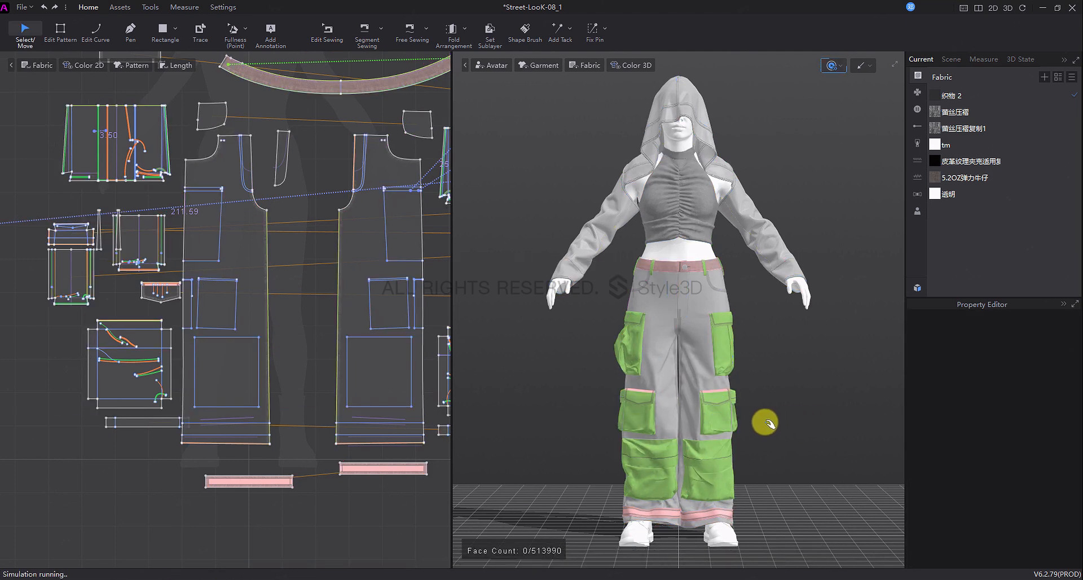
drag(677, 421, 689, 422)
key(space)
click(717, 257)
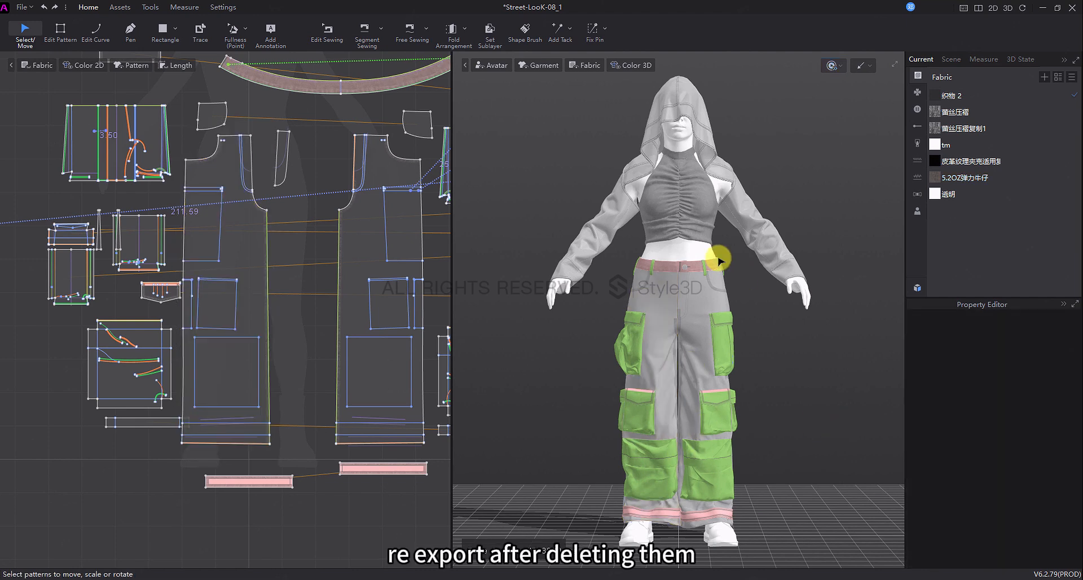
Re-export the garment over suit_en.smd in the Atelier folder with unified UVs, 4096-pixel baking size, 5-pixel bleeding and the same baked maps.
click(22, 5)
mouse_move(85, 117)
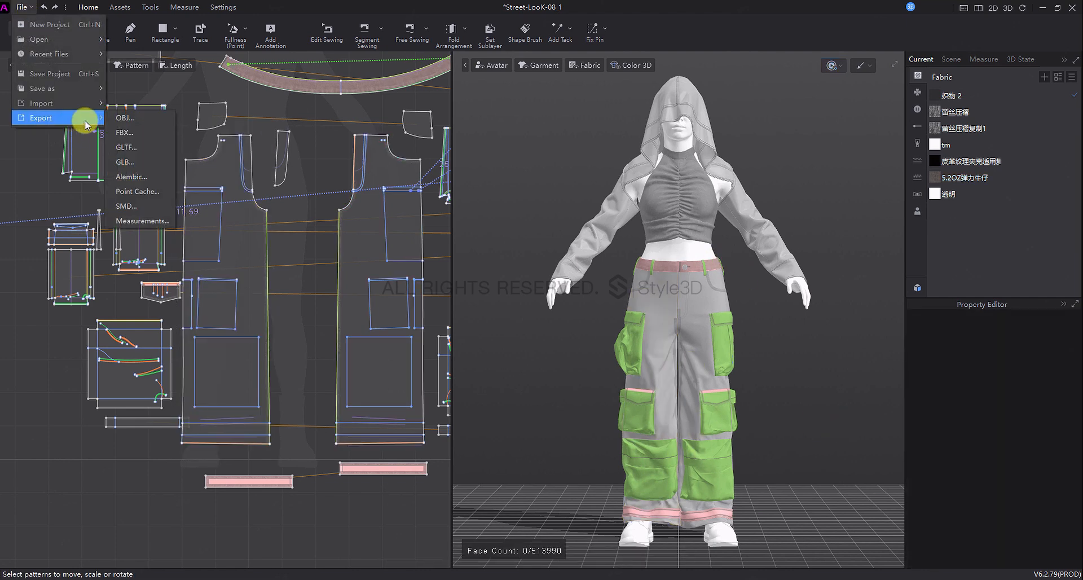
click(124, 206)
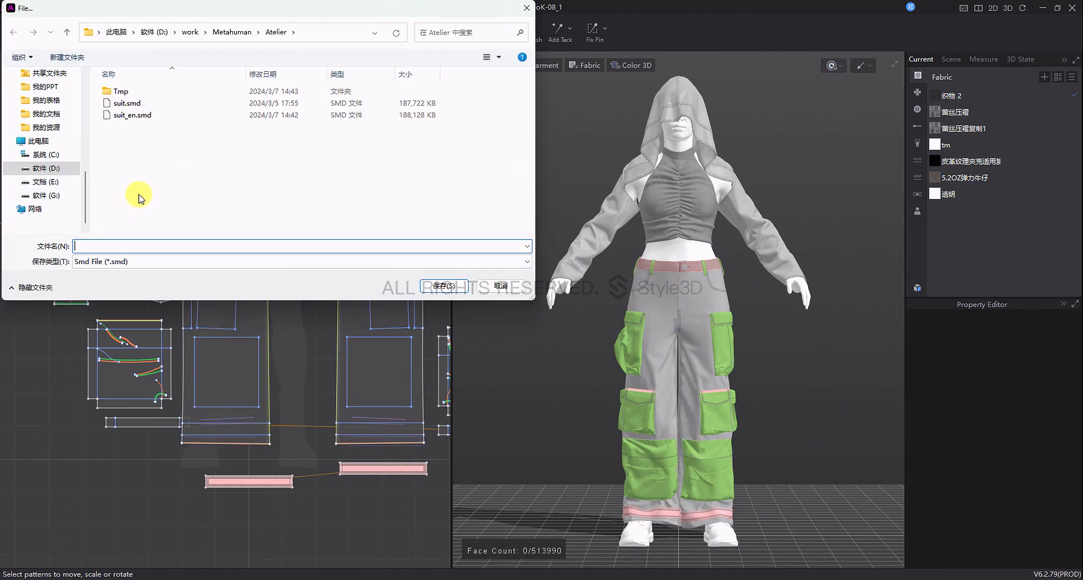
click(154, 115)
click(444, 285)
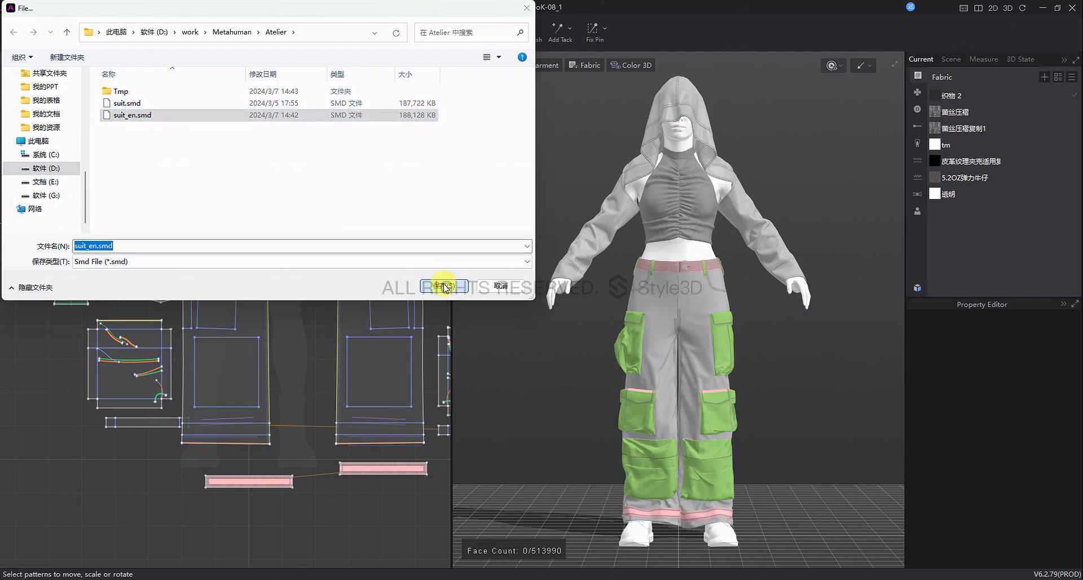
click(565, 297)
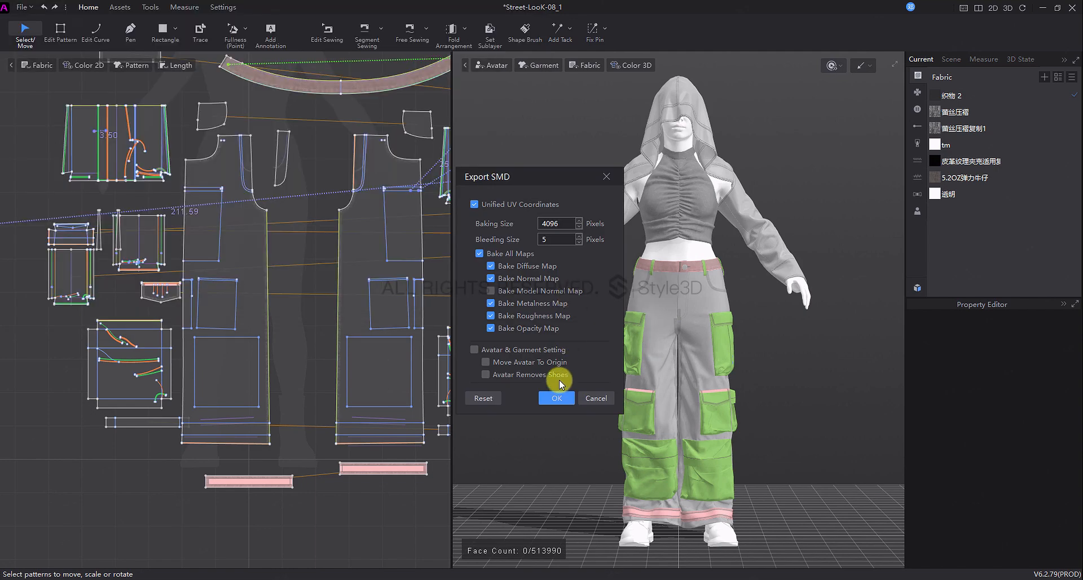
click(556, 398)
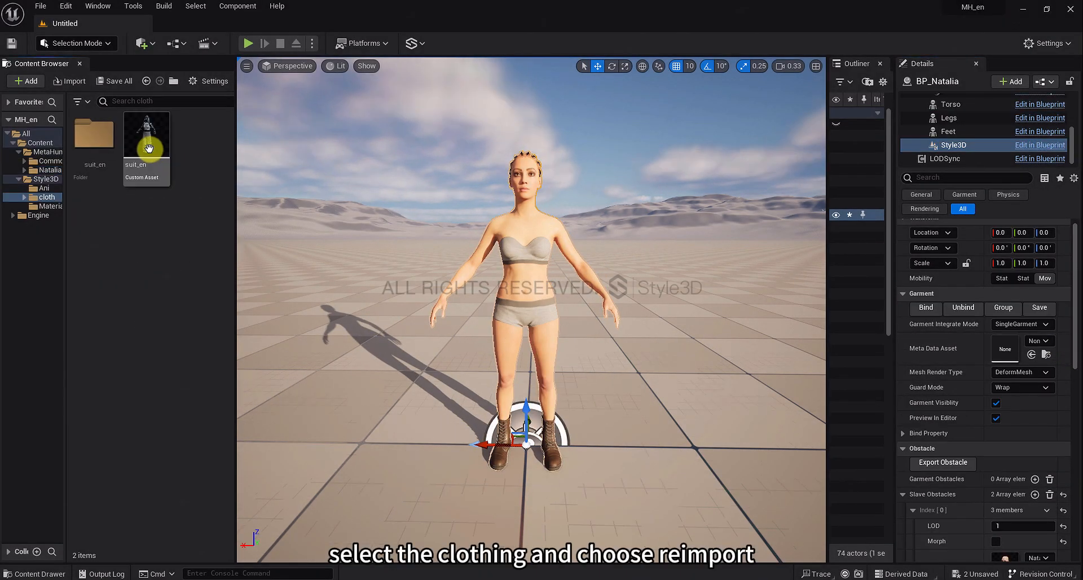
Switch to Unreal Editor and reimport the suit_en asset in the cloth folder, accepting the asset warning.
right_click(152, 148)
click(253, 215)
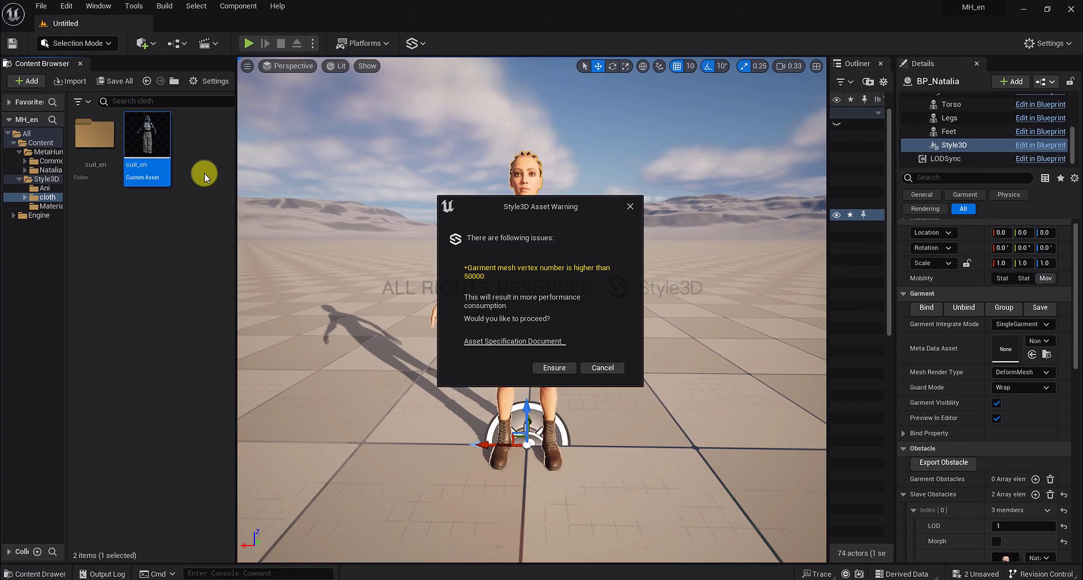
click(547, 364)
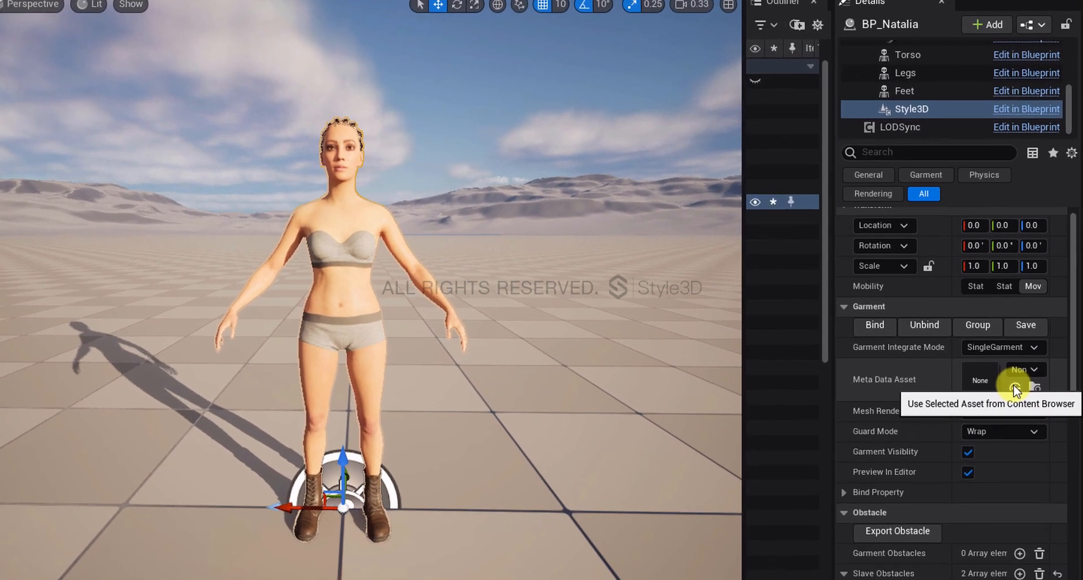
Assign the reimported suit_en as the Style3D component's Meta Data Asset, unbind it, and turn Preview In Editor off and back on.
click(1015, 389)
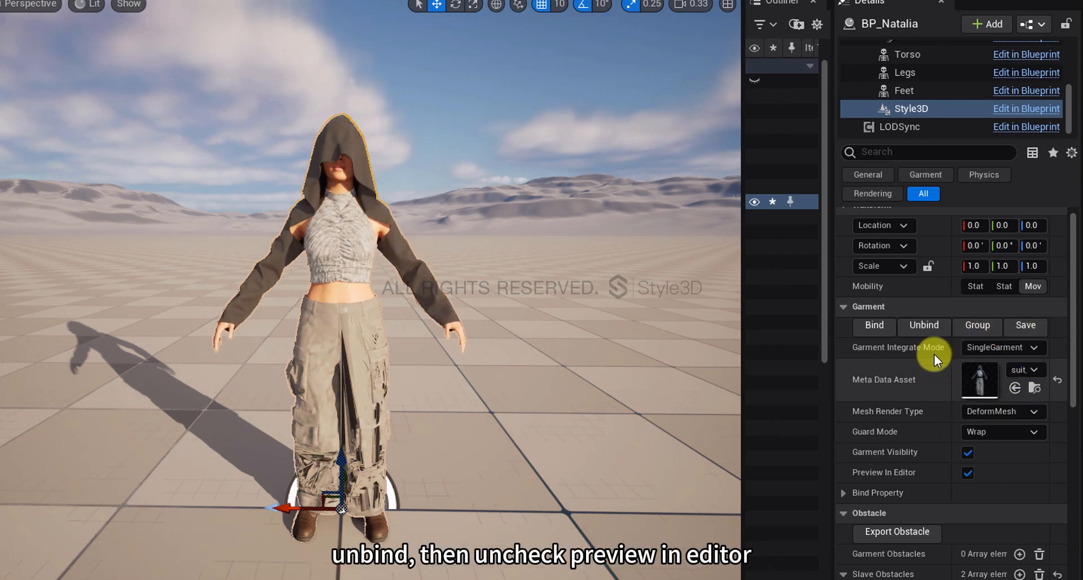
click(926, 324)
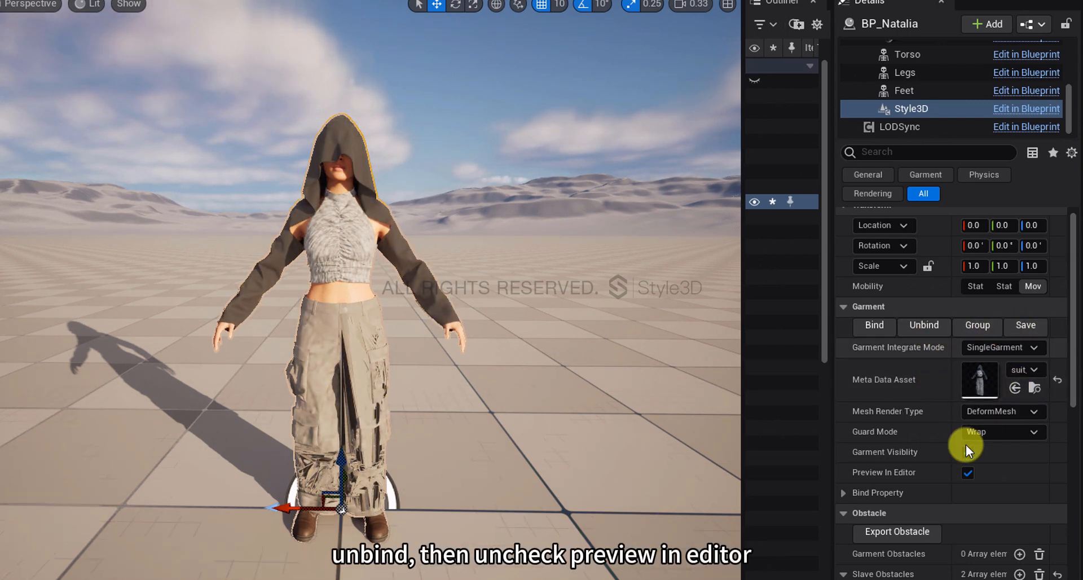
click(969, 474)
click(969, 474)
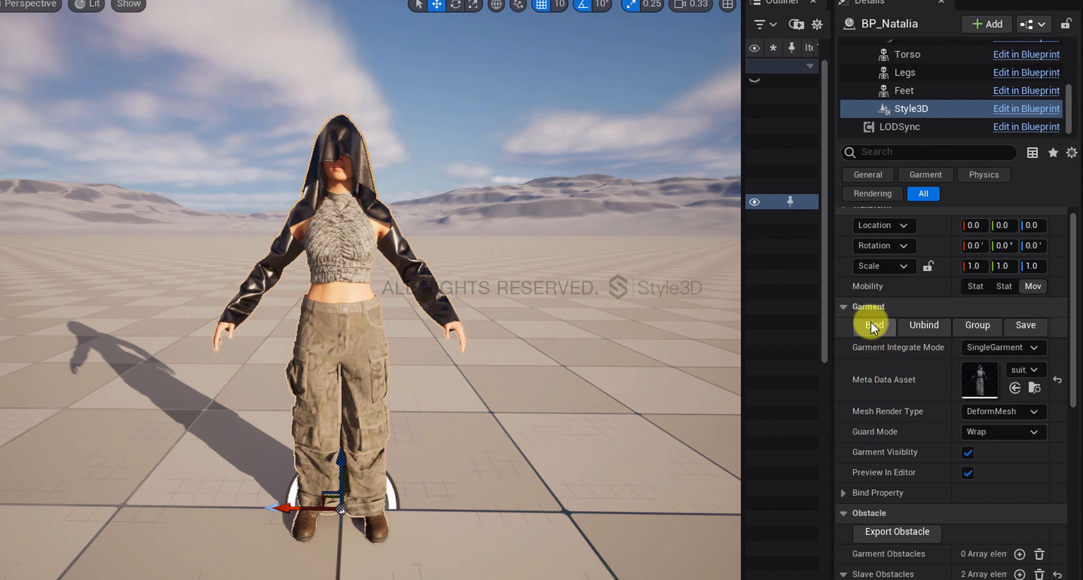
Save the bound garment and play the level to record its initial simulation cache.
click(1024, 326)
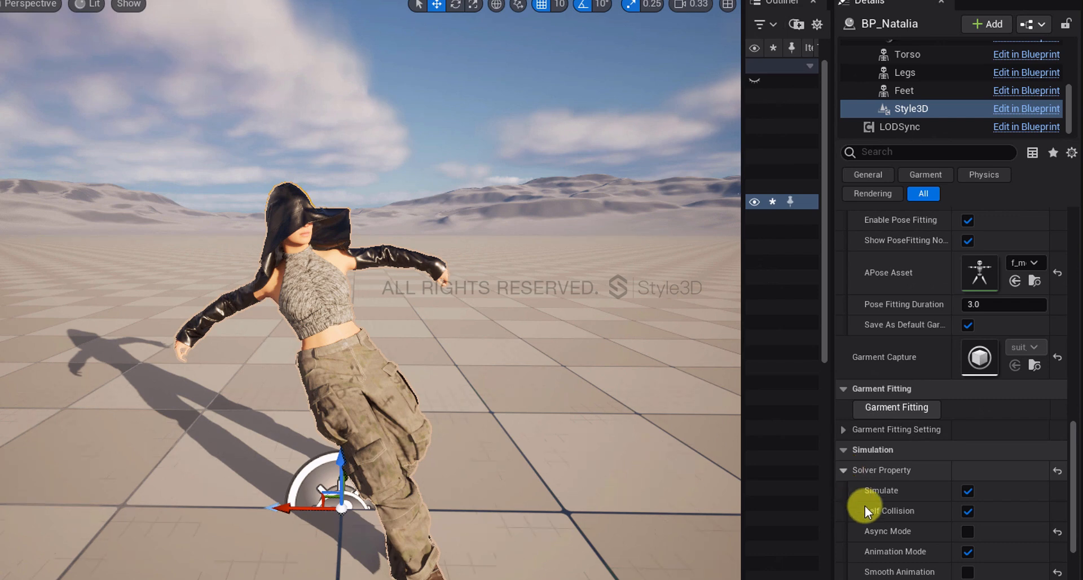
drag(1071, 519, 1077, 576)
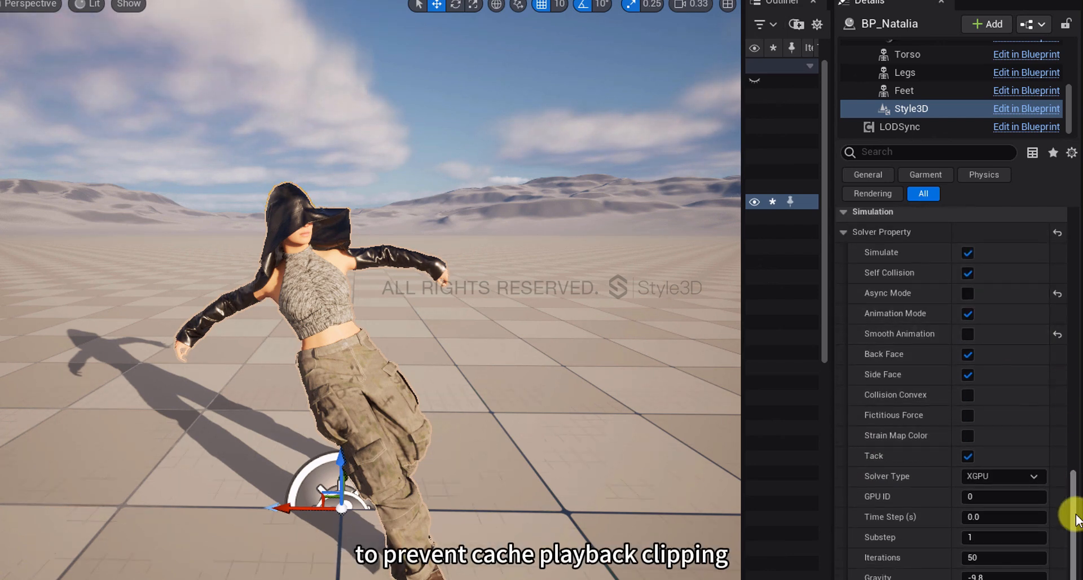
drag(1073, 508, 1077, 557)
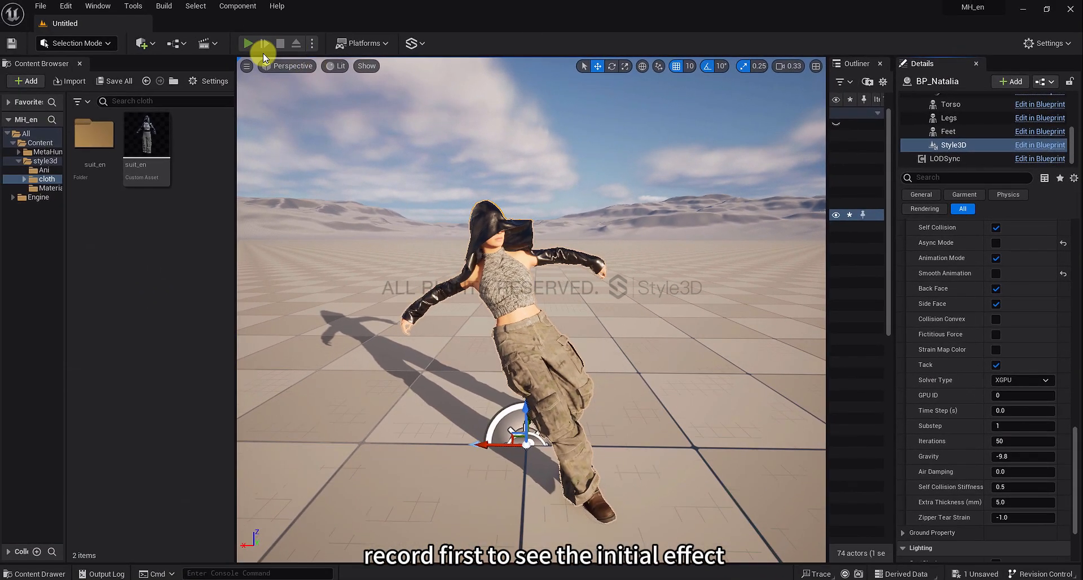
click(248, 43)
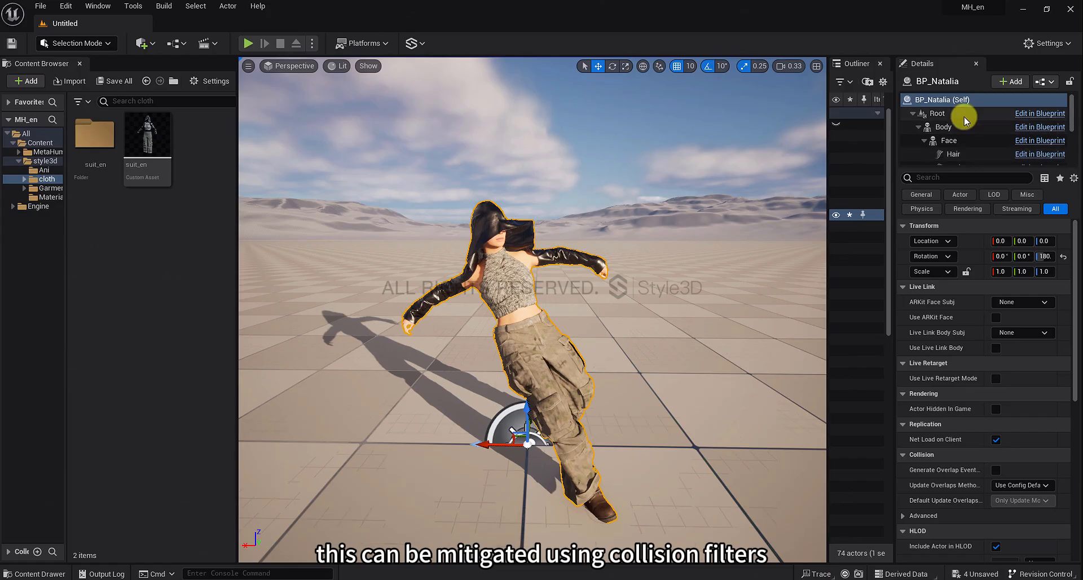
Clear the Body component's assigned animation and the Style3D component's Meta Data Asset.
click(959, 126)
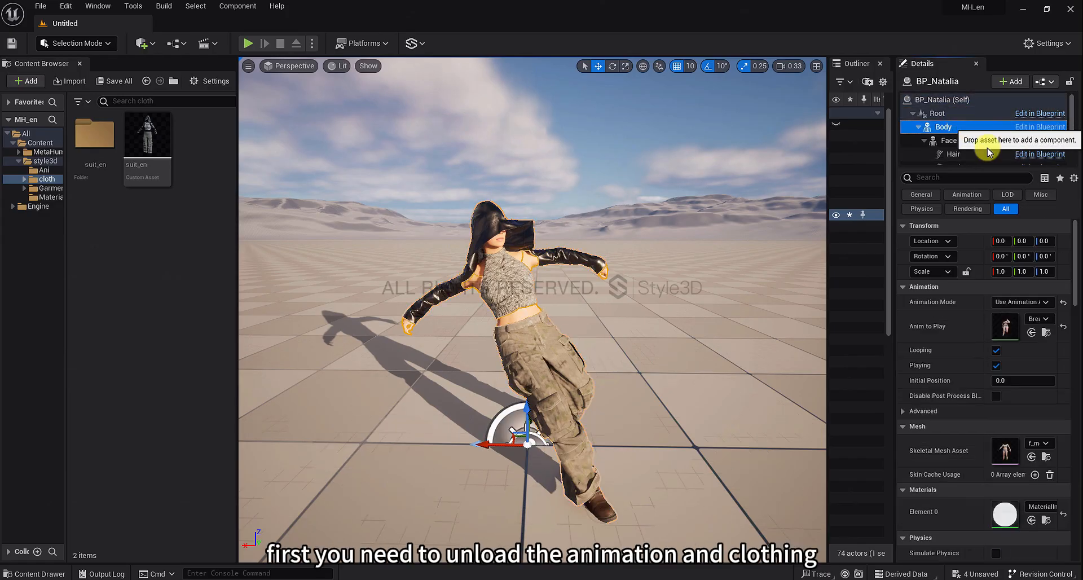
click(1062, 323)
scroll(969, 148, down, 3)
click(959, 144)
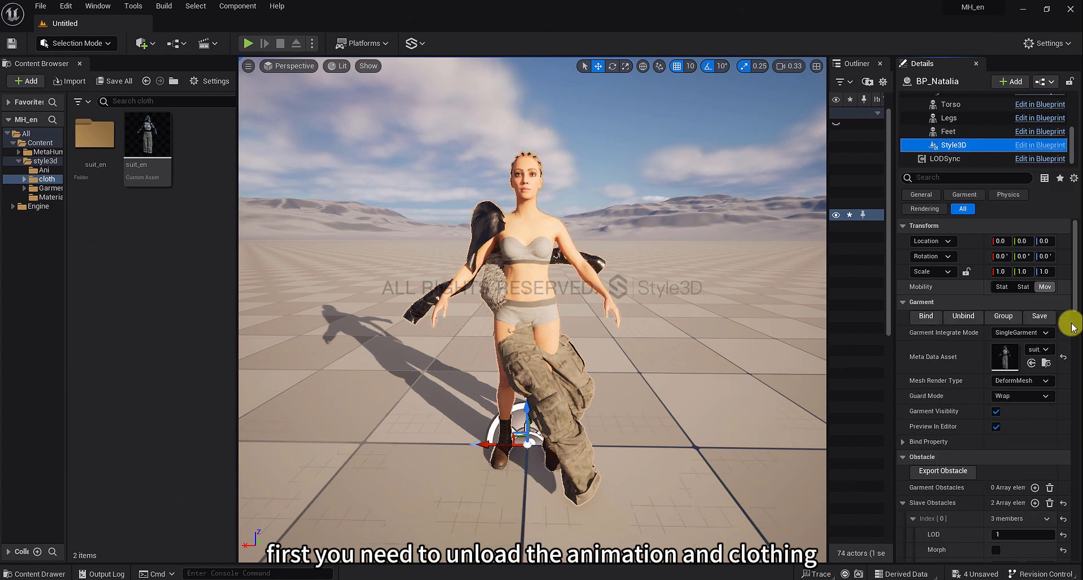
click(1064, 353)
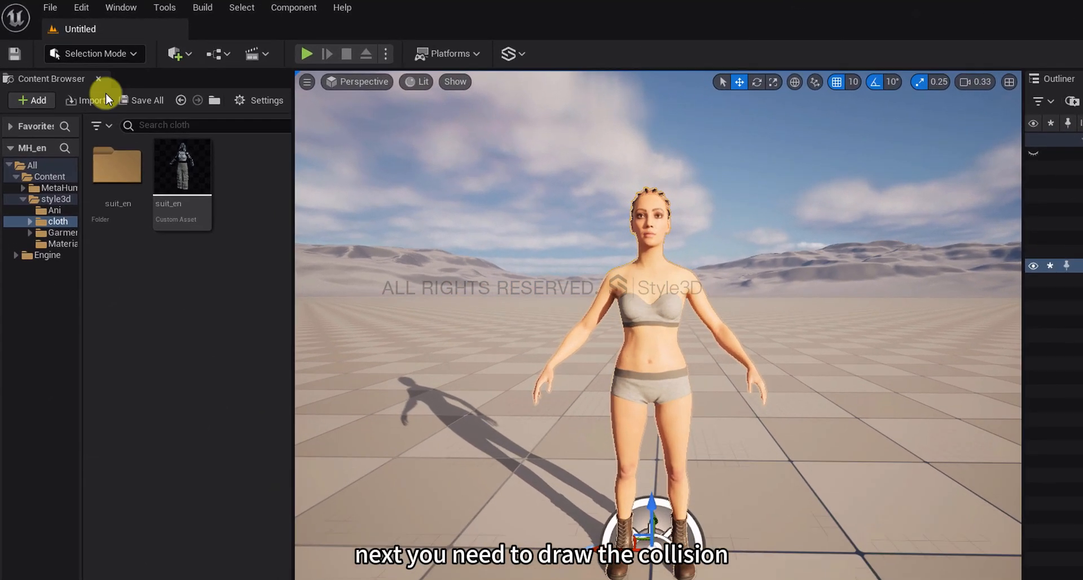
Switch to Mesh Paint mode, activate vertex color painting, and show the character's RGB Channels.
click(90, 42)
click(75, 97)
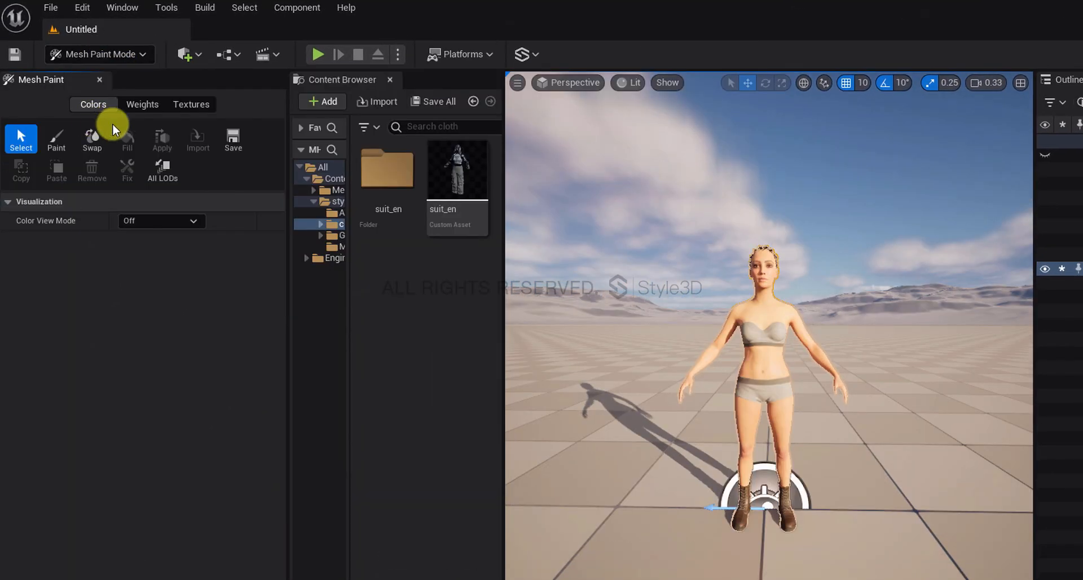
click(56, 146)
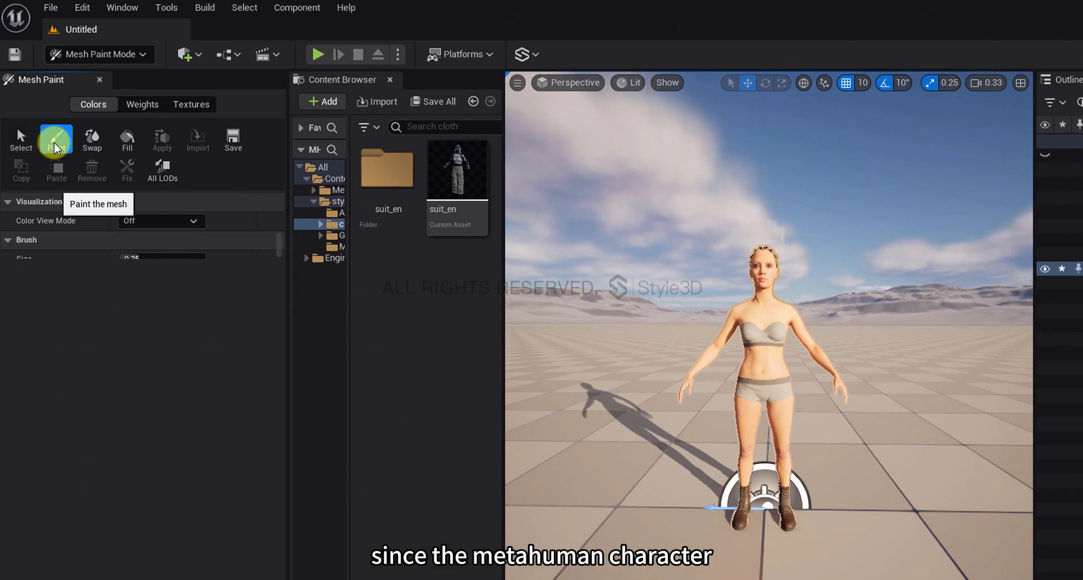
click(167, 221)
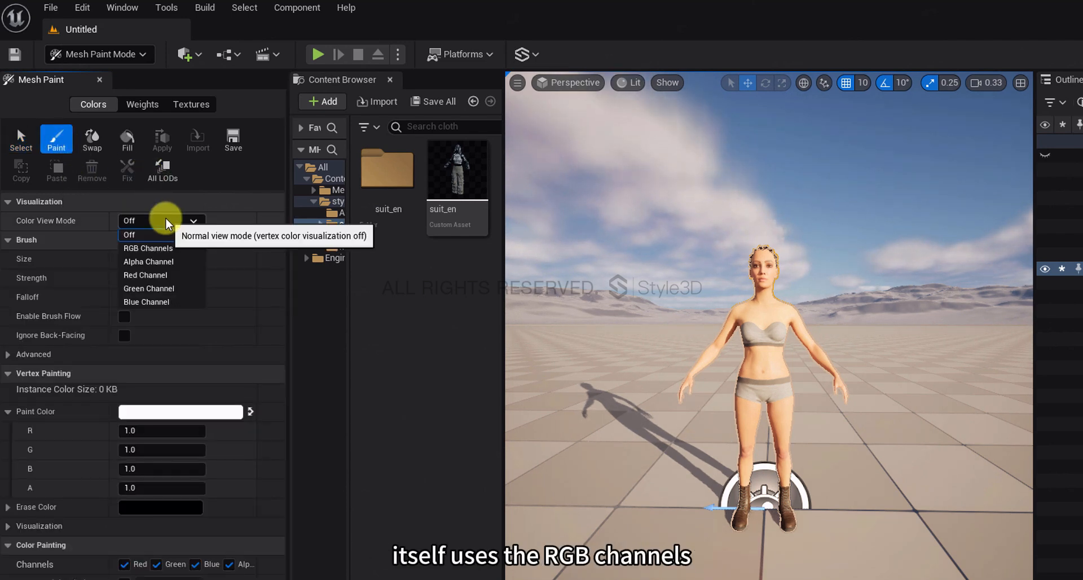
click(167, 250)
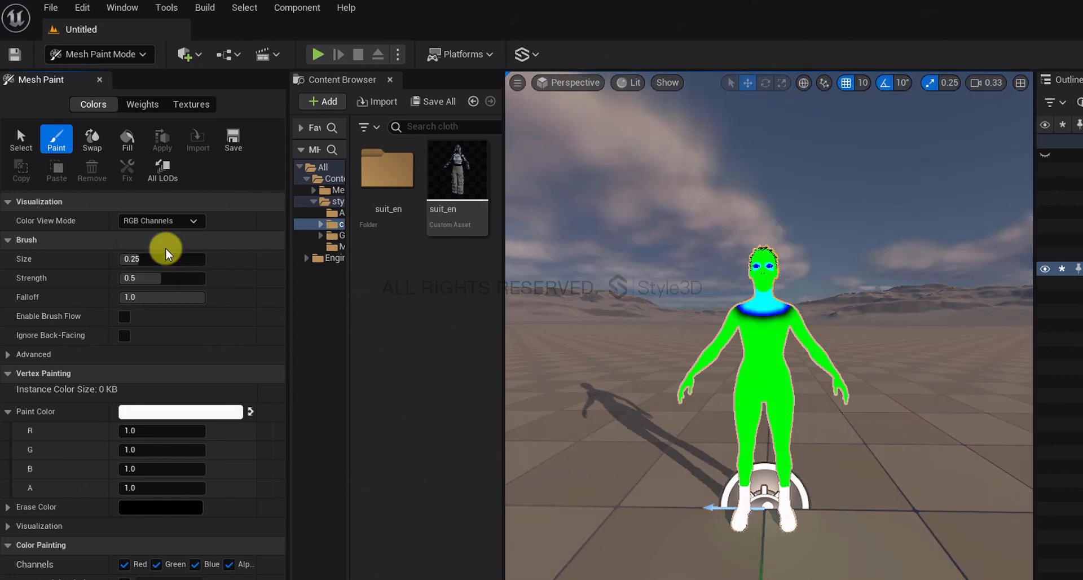
Set the color view mode to Alpha Channel and the brush strength to 1.0, with the alpha channel included in painting.
click(175, 223)
click(149, 262)
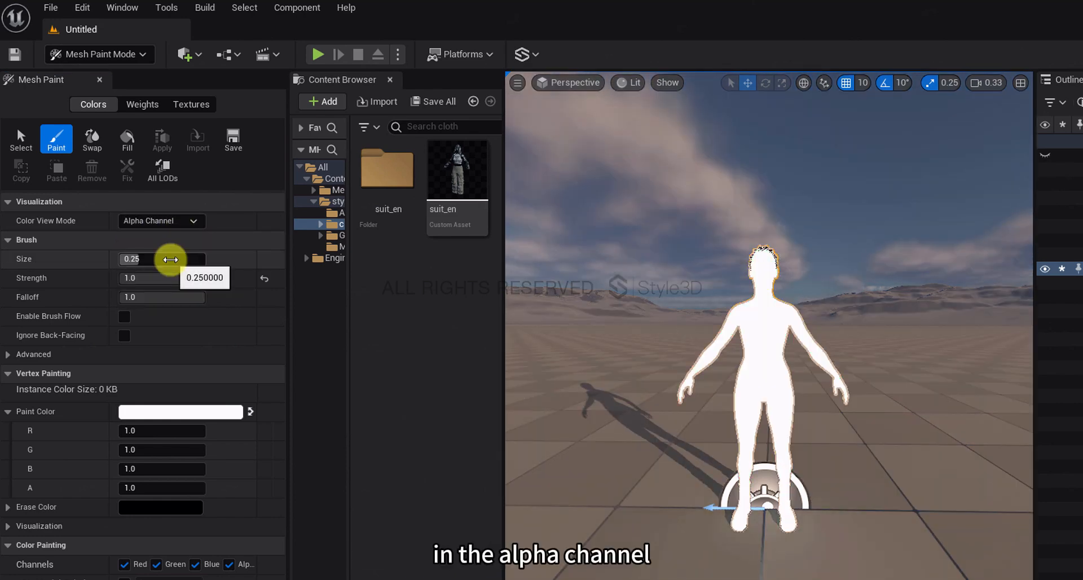
drag(145, 276, 204, 277)
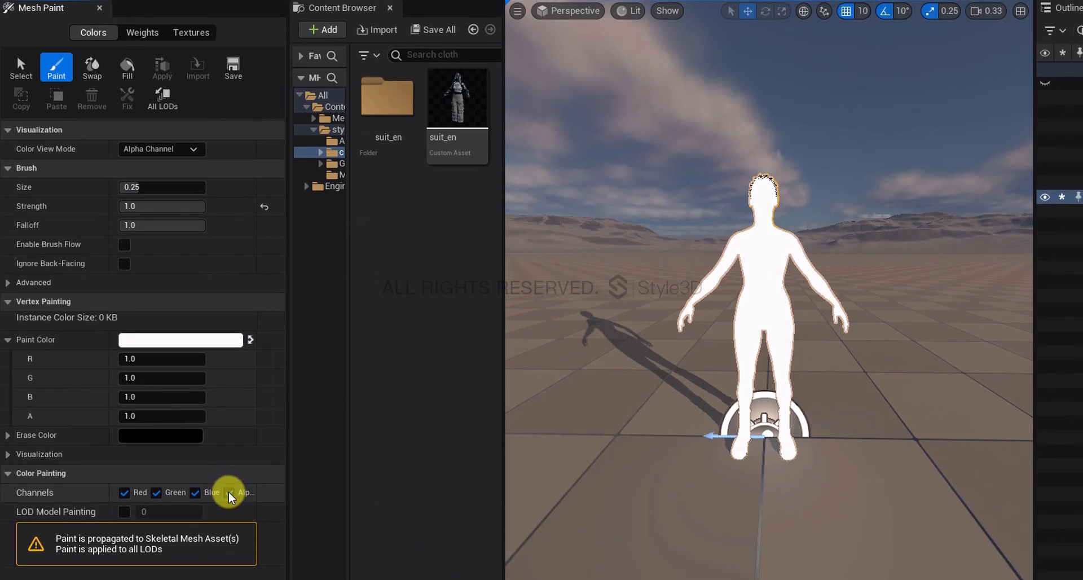
click(230, 493)
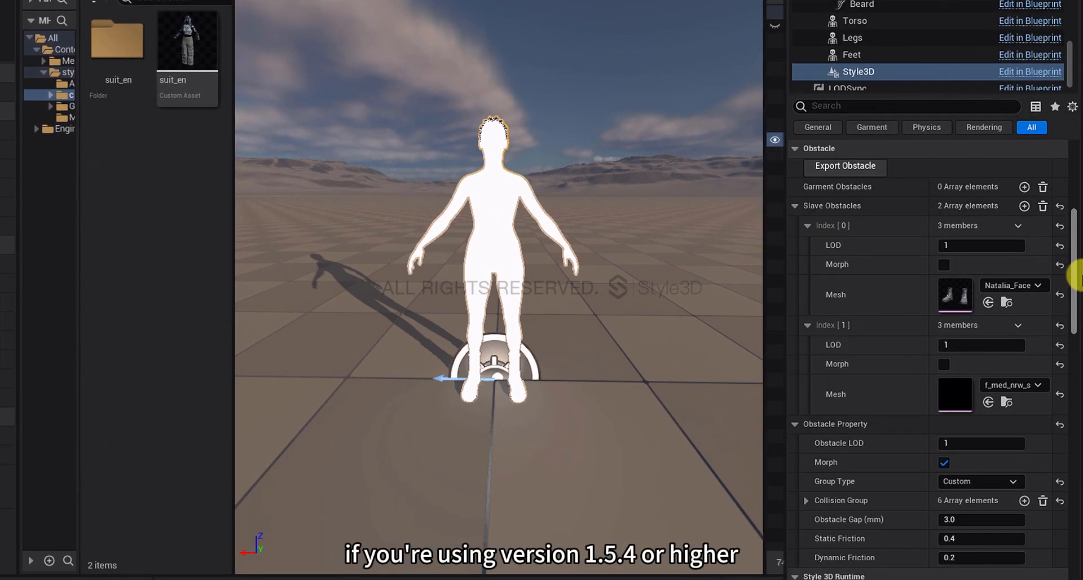
In the Style3D component's Obstacle Property, set Group Type to Metahuman and add two elements to Collision Group.
scroll(1076, 276, down, 5)
click(996, 357)
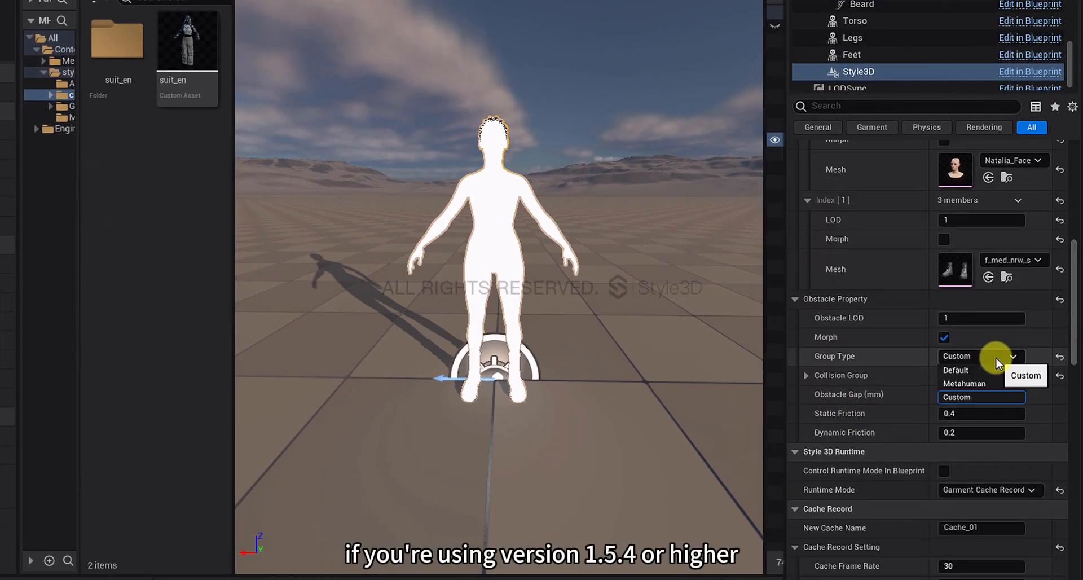
click(984, 383)
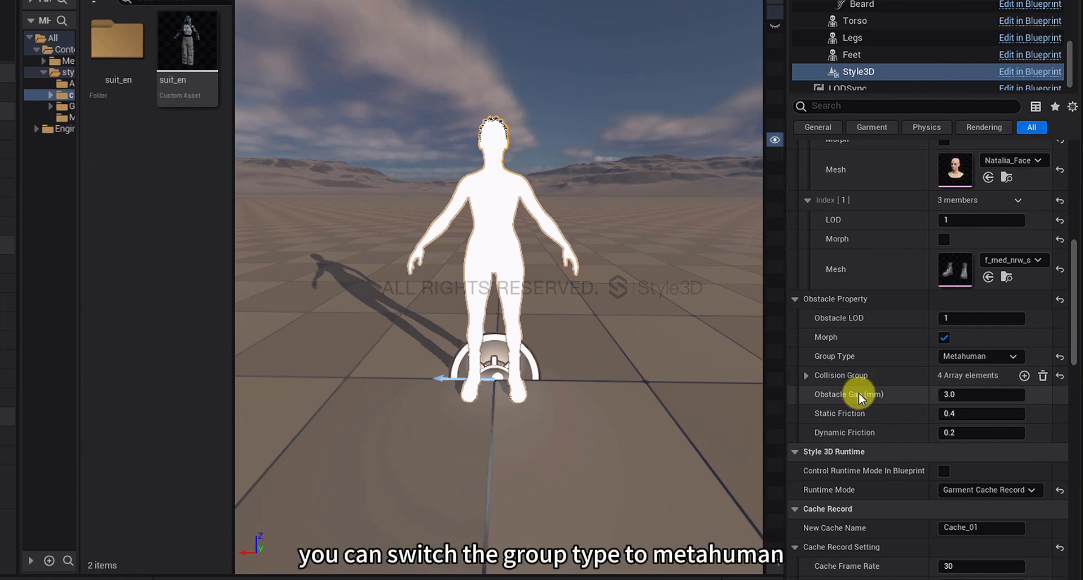
click(806, 376)
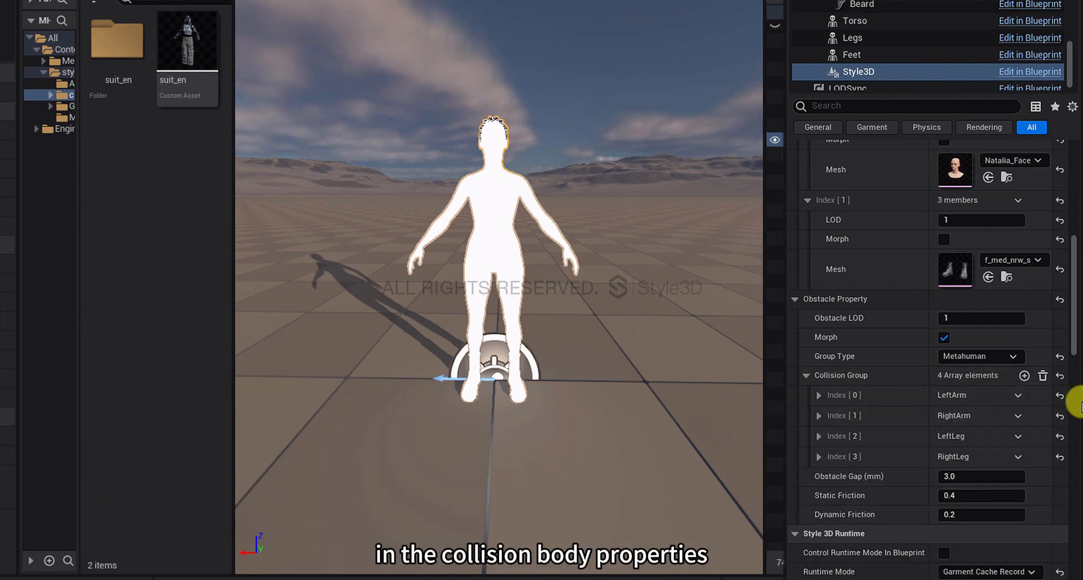
click(1024, 375)
click(1025, 375)
Name collision group element 4 LeftArm1 and assign it only to the Left Arm 1 group.
click(819, 477)
scroll(821, 476, down, 2)
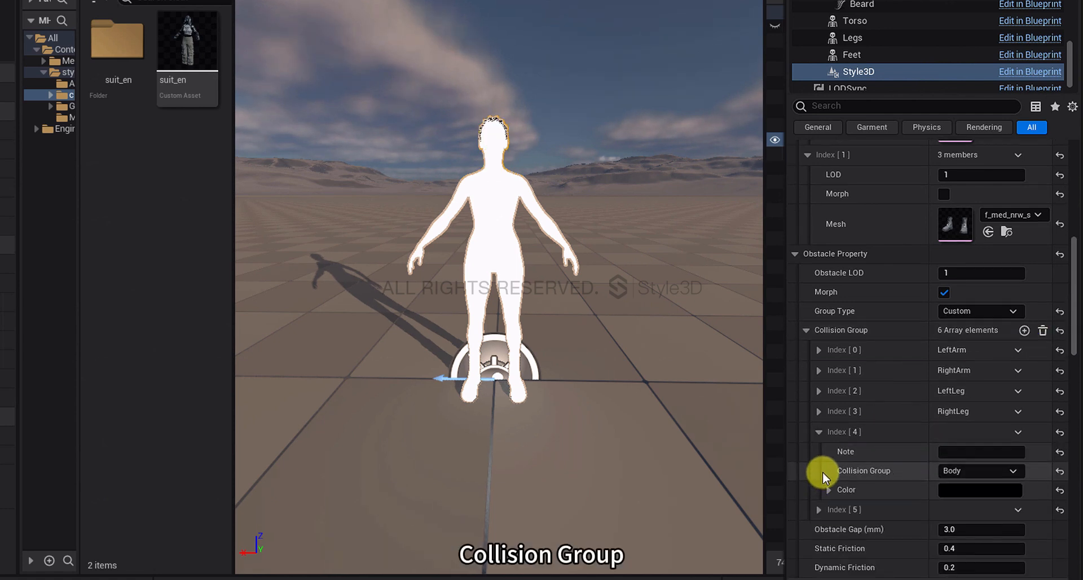
click(984, 449)
text(LeftArm1)
click(980, 471)
click(987, 152)
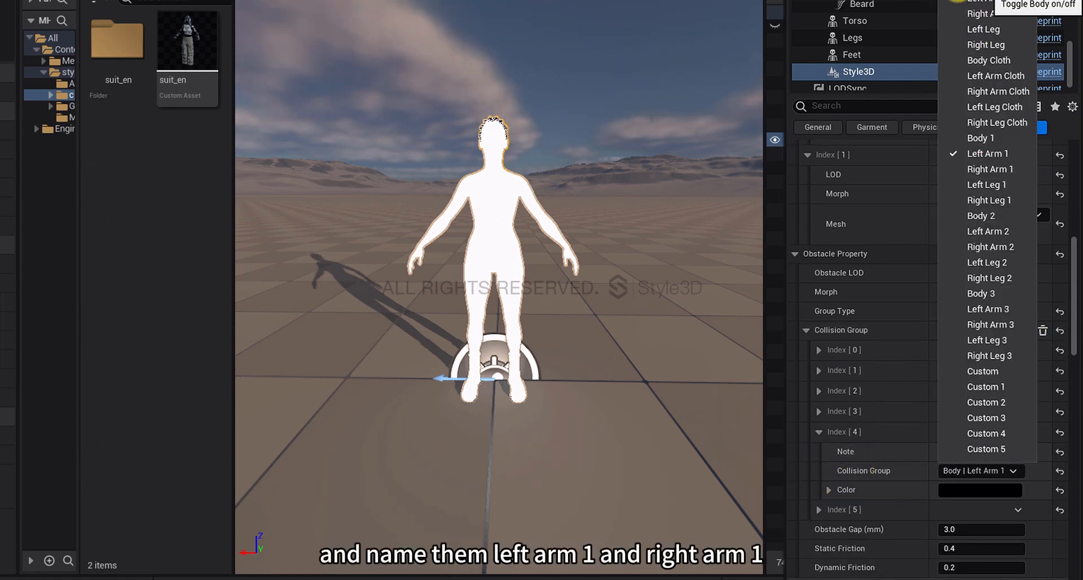
click(988, 1)
Set the LeftArm1 element's color to green 1.0 and alpha 0.6.
click(828, 489)
scroll(959, 469, down, 2)
click(975, 459)
text(1)
click(968, 497)
text(0.6)
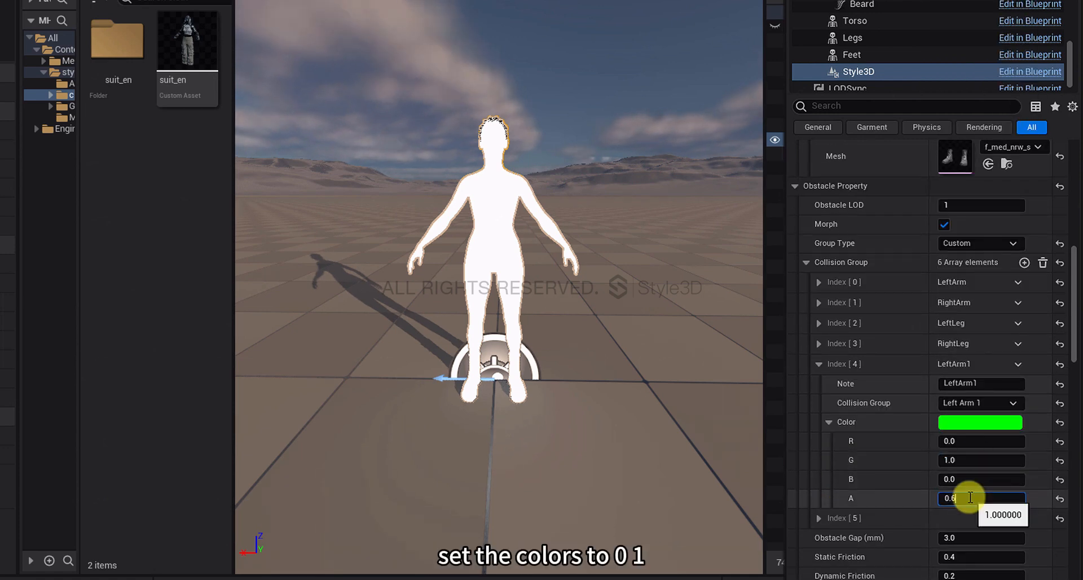
Name collision group element 5 RightArm1 and assign it to the Right Arm 1 group.
click(818, 518)
scroll(958, 480, down, 2)
click(964, 424)
text(RightArm1)
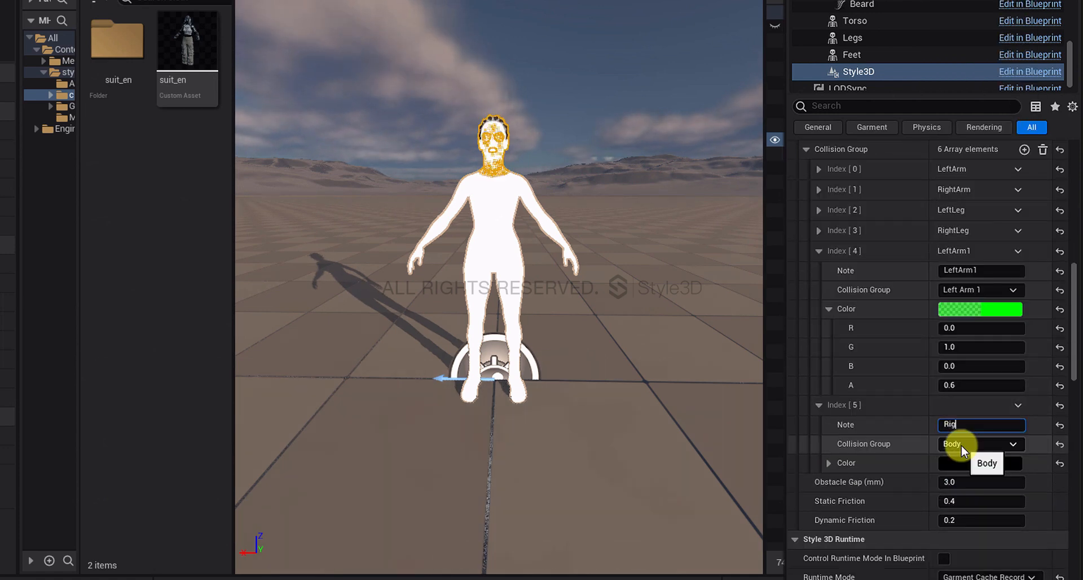
click(961, 445)
click(989, 142)
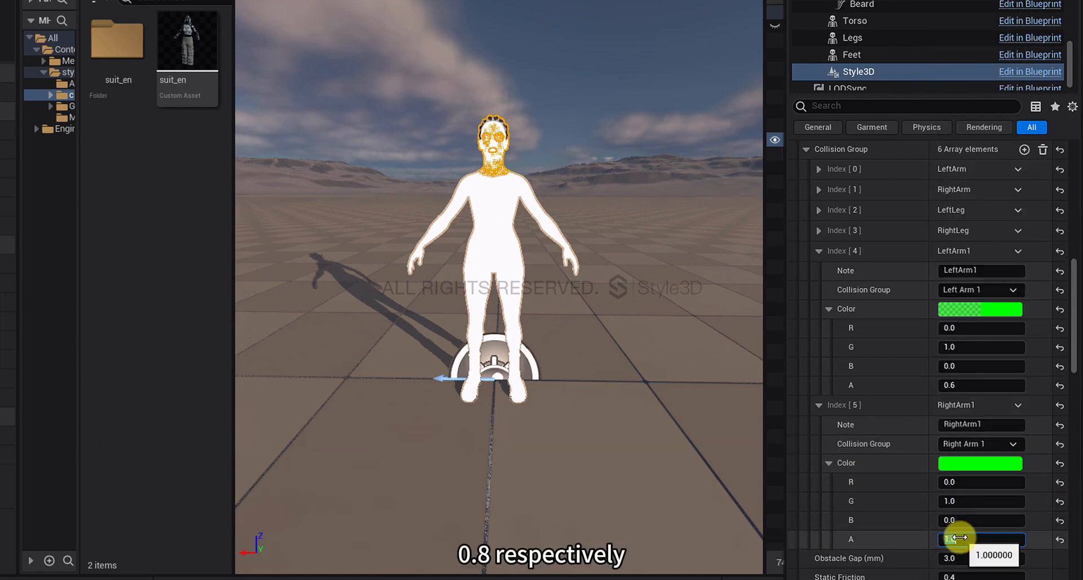
Set the RightArm1 element's color alpha to 0.8.
click(966, 539)
text(0.8)
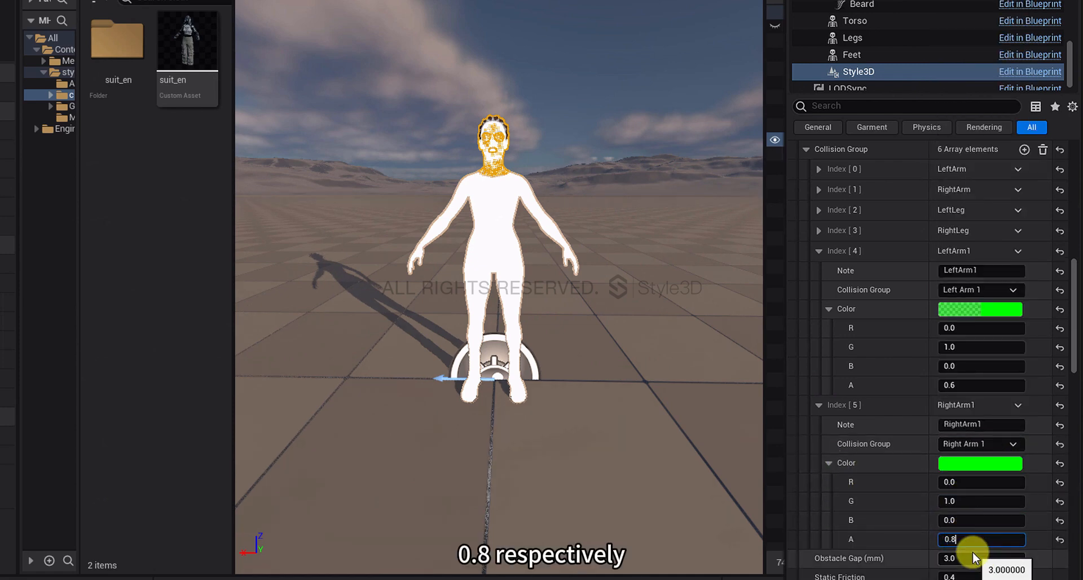
key(Return)
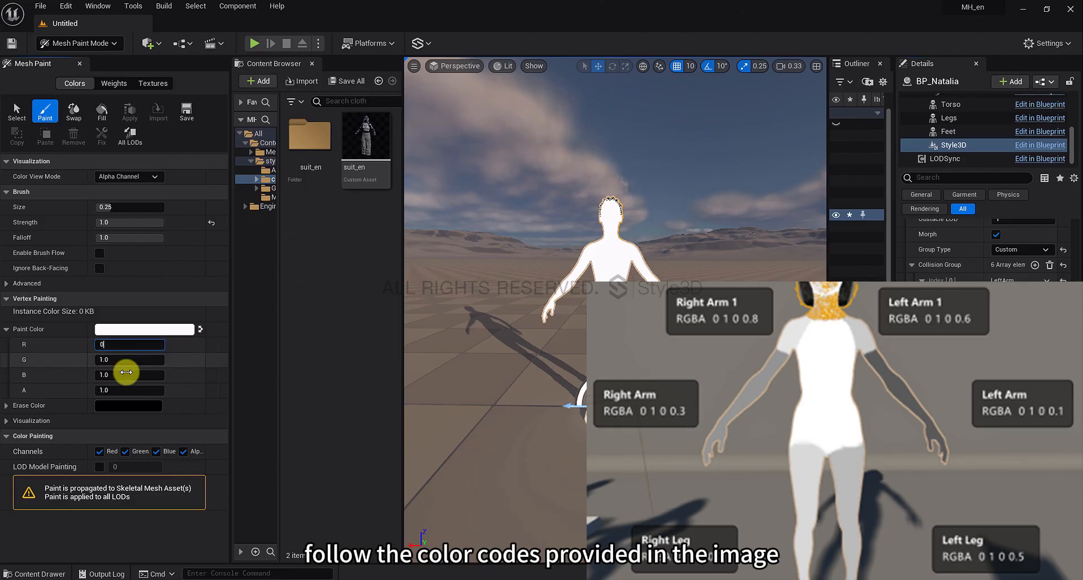
Set the vertex paint color to RGBA 0, 1, 0, 0.1 and paint the character's left arm.
click(127, 373)
text(0)
click(121, 388)
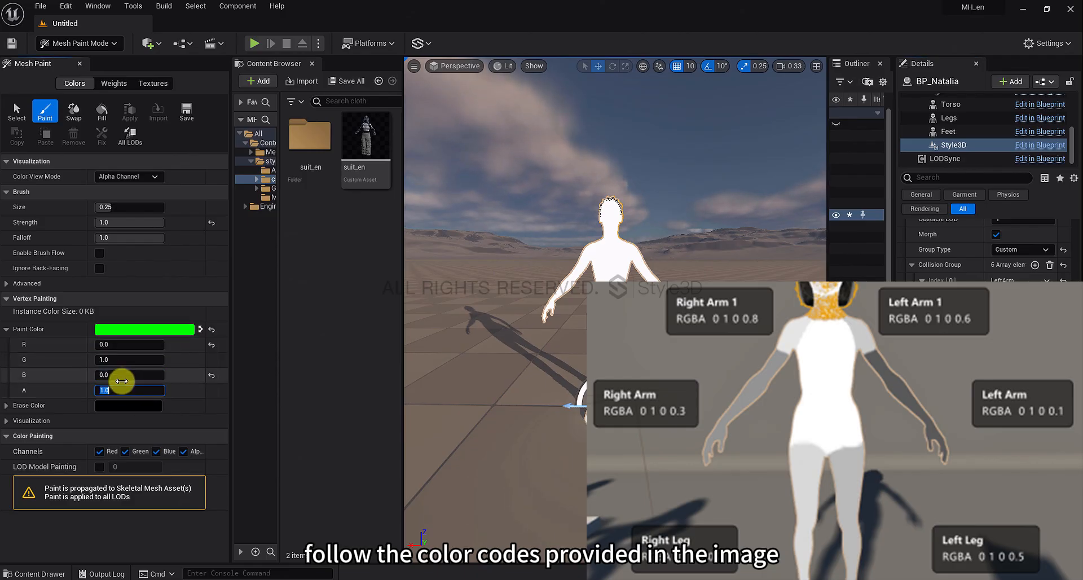
text(0.1)
key(Return)
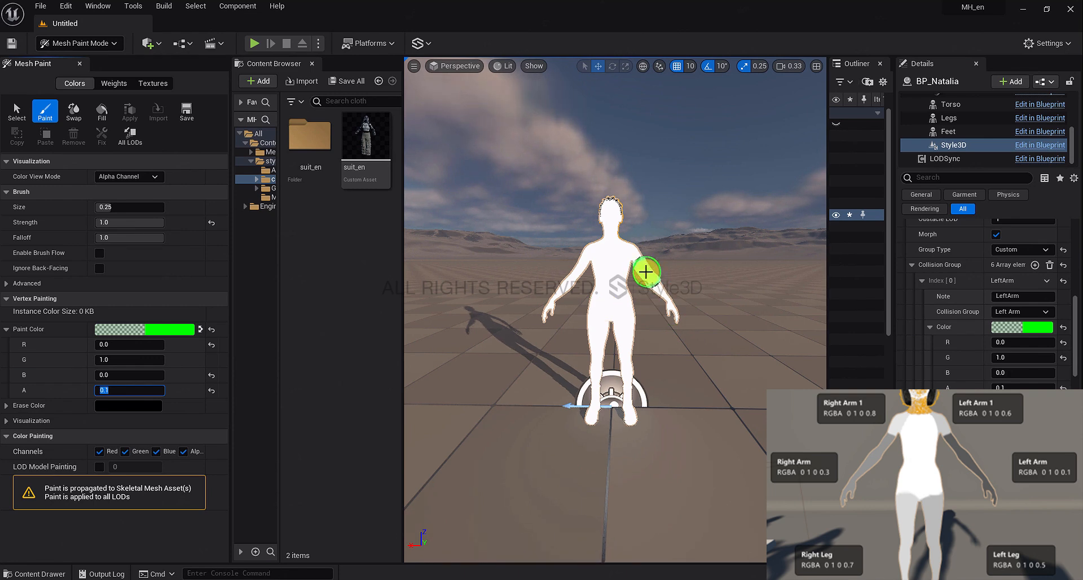
drag(645, 272, 659, 290)
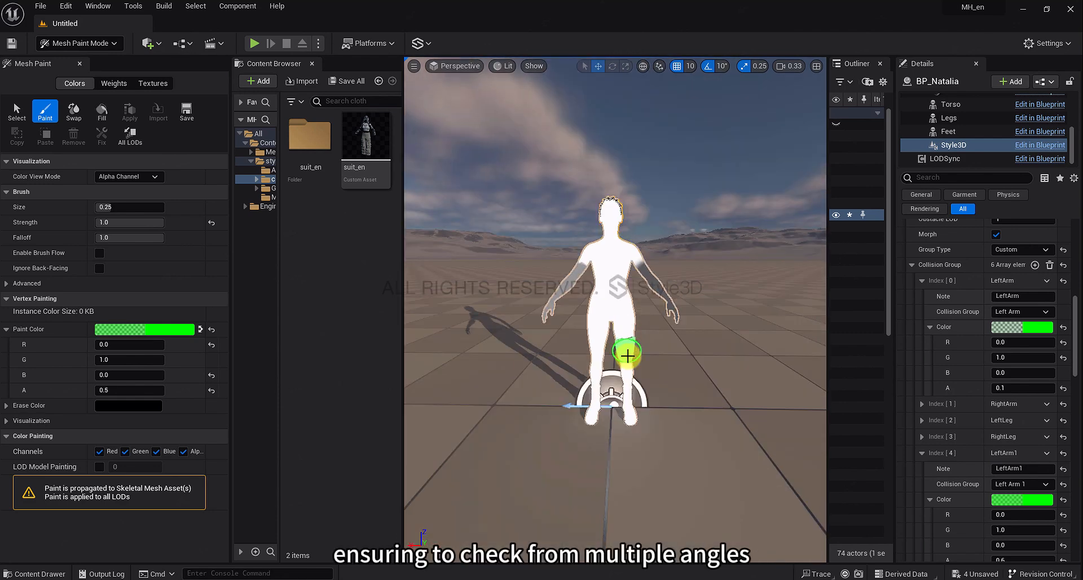
Paint the character's left leg from front and back with the RGBA 0, 1, 0, 0.5 color.
mouse_move(627, 356)
mouse_down()
mouse_move(633, 418)
mouse_move(556, 386)
mouse_move(612, 309)
mouse_up()
alt+drag(709, 385, 563, 346)
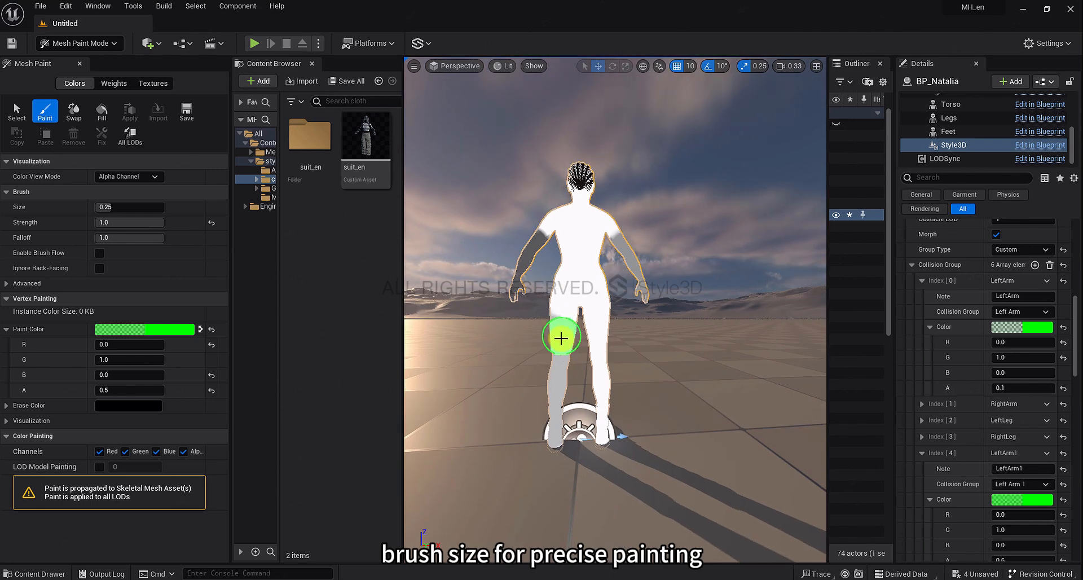
Set the brush size to 0.09 and touch up the paint around the left leg's inner thigh from several angles.
scroll(563, 342, up, 5)
middle_drag(674, 343, 592, 343)
click(121, 208)
text(0.09)
key(Return)
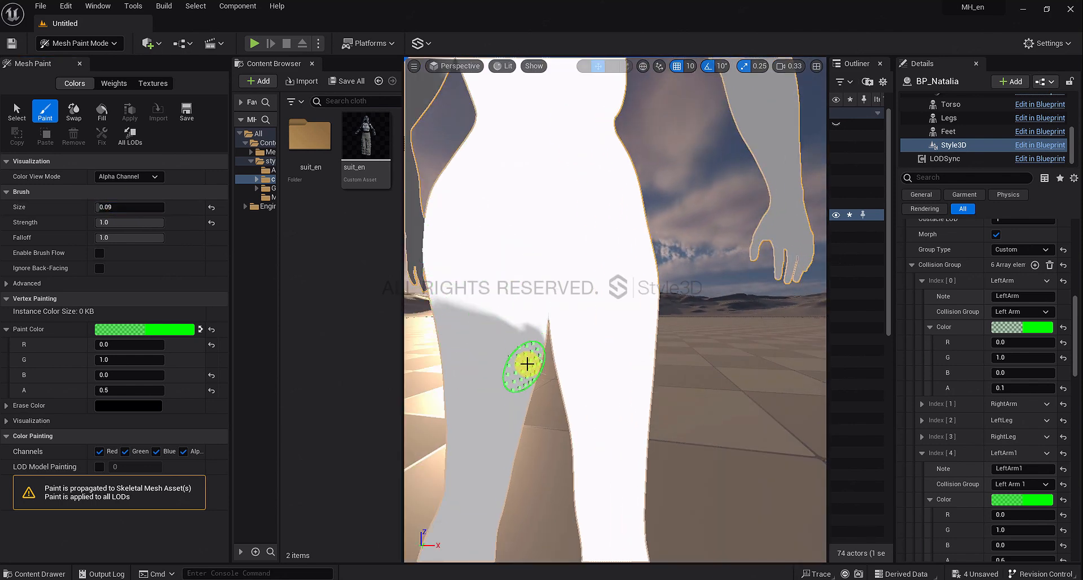
scroll(494, 364, down, 8)
alt+drag(484, 346, 273, 348)
scroll(566, 343, up, 5)
middle_drag(484, 346, 566, 343)
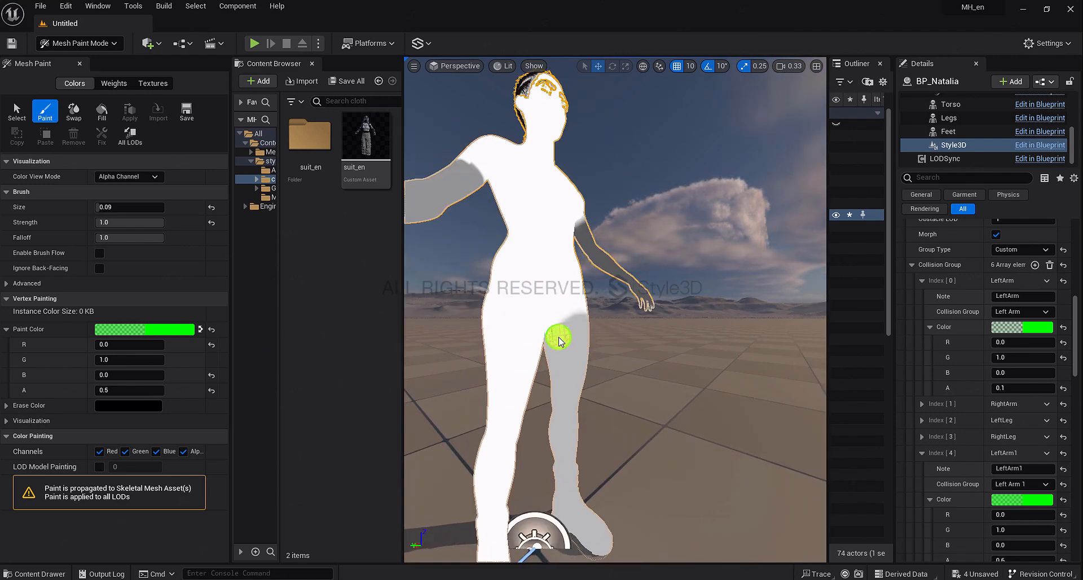
scroll(604, 350, down, 10)
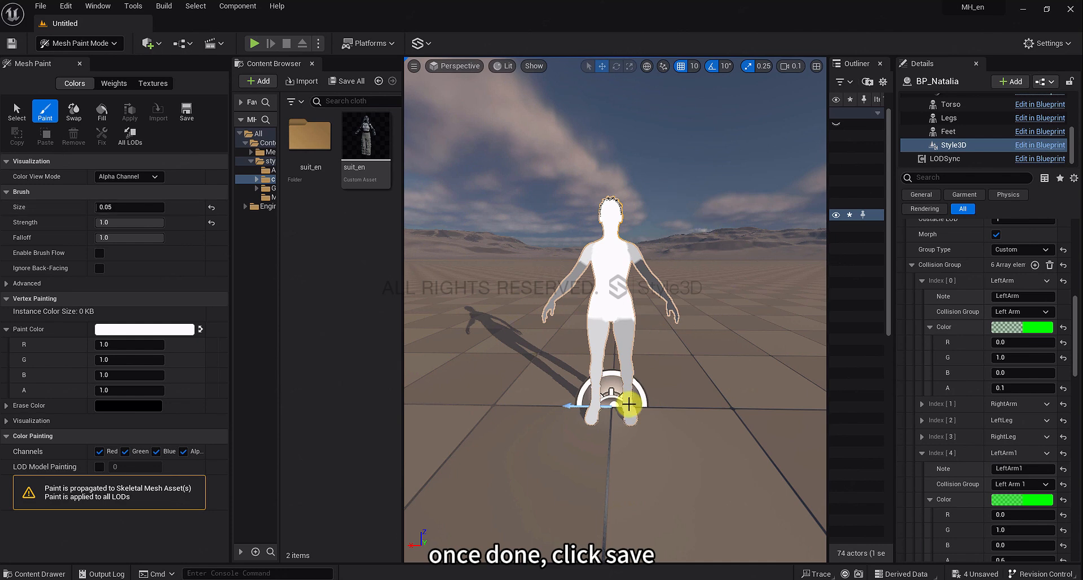
Save the painted vertex colors and leave Mesh Paint mode.
click(188, 110)
click(79, 63)
Assign suit_en as the Style3D component's Meta Data Asset again and turn off Enable Pose Fitting.
scroll(1046, 279, up, 5)
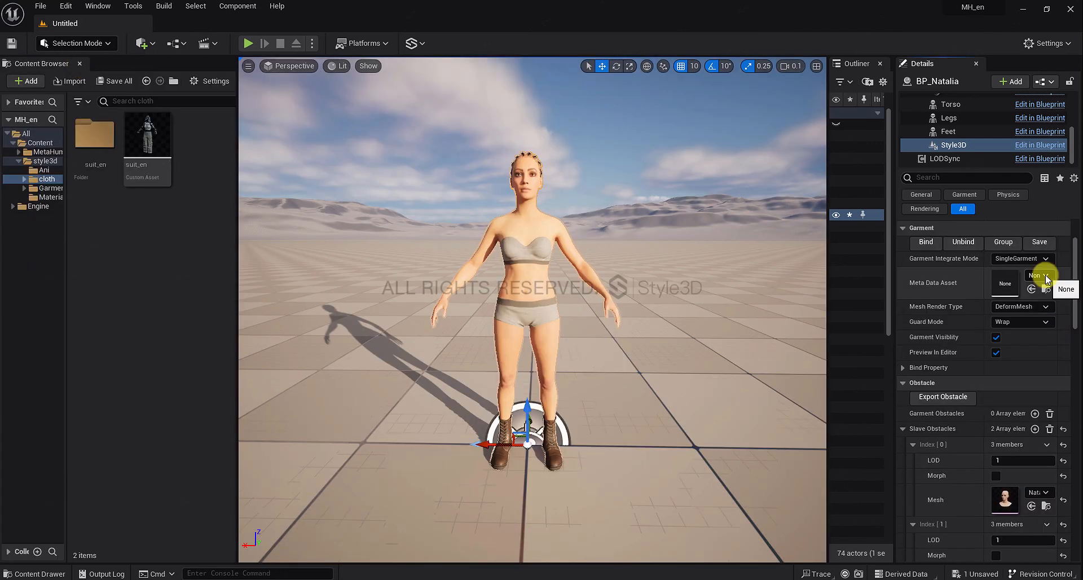
click(1046, 277)
click(966, 400)
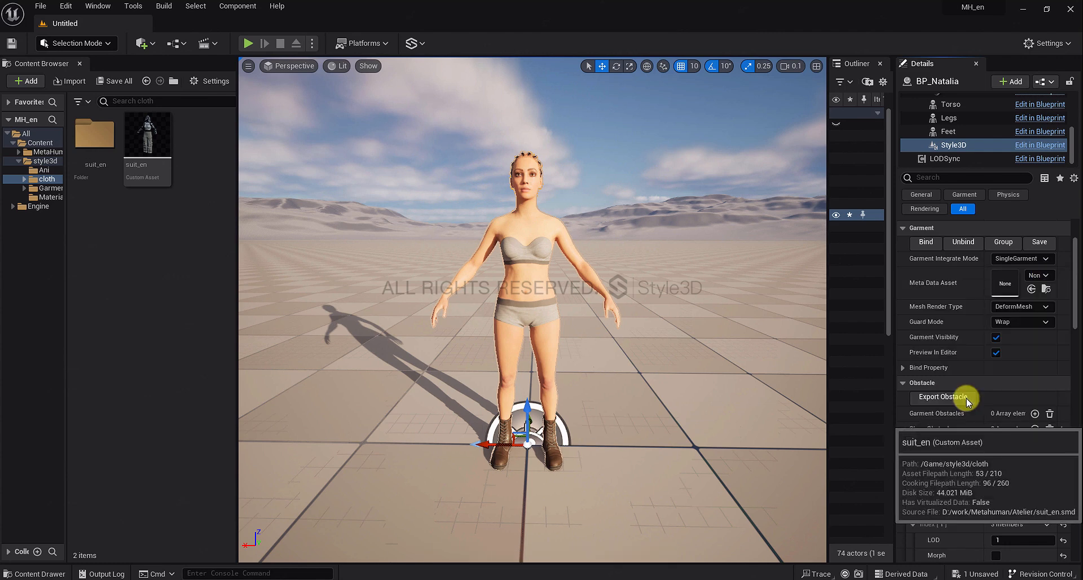
drag(1075, 395, 1076, 423)
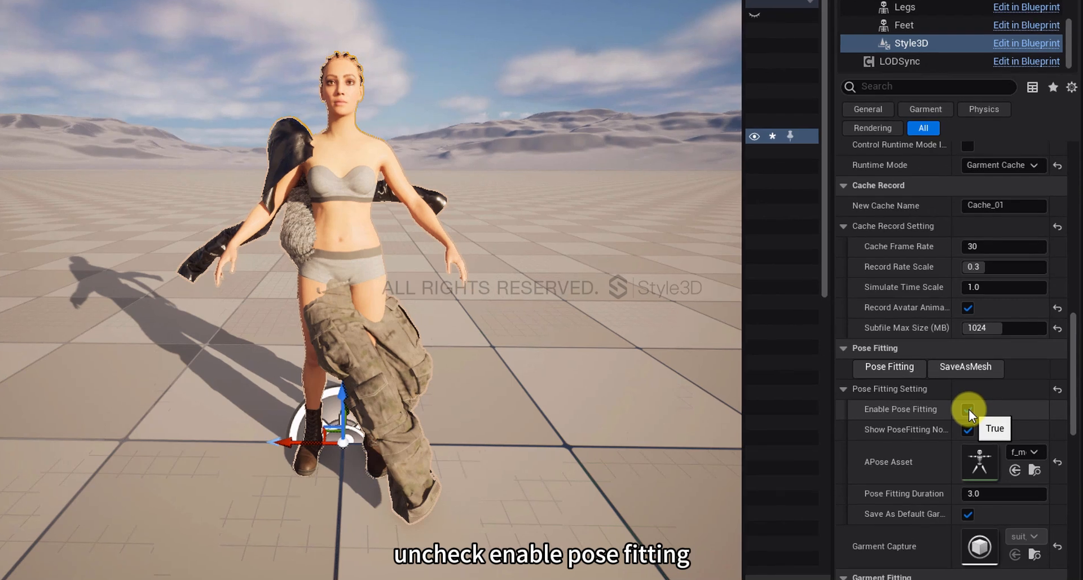
click(996, 419)
drag(1072, 357, 1075, 213)
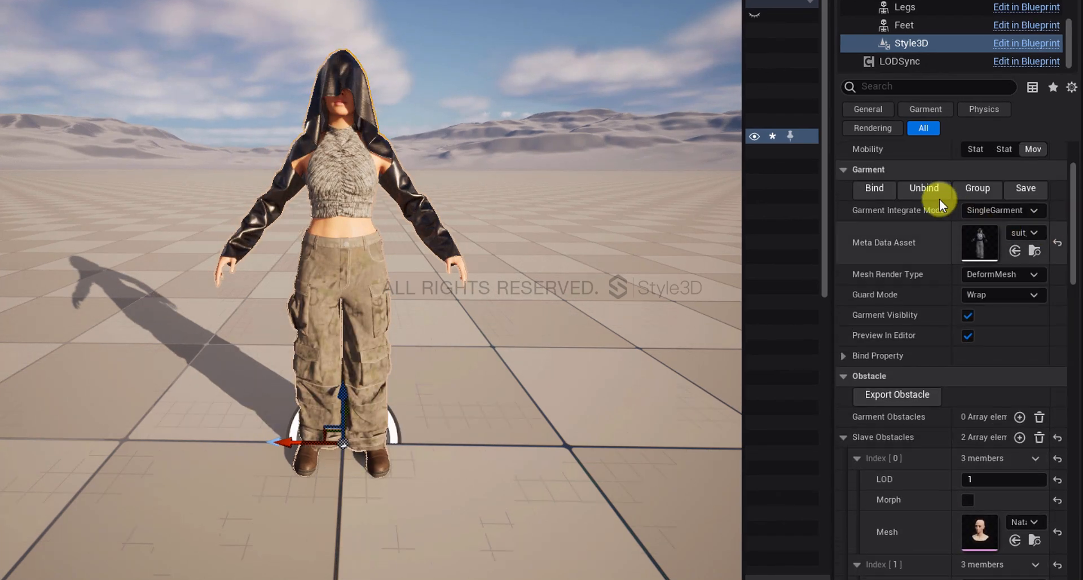
Rebind the garment to the character, apply its collision groups and save the binding.
click(926, 189)
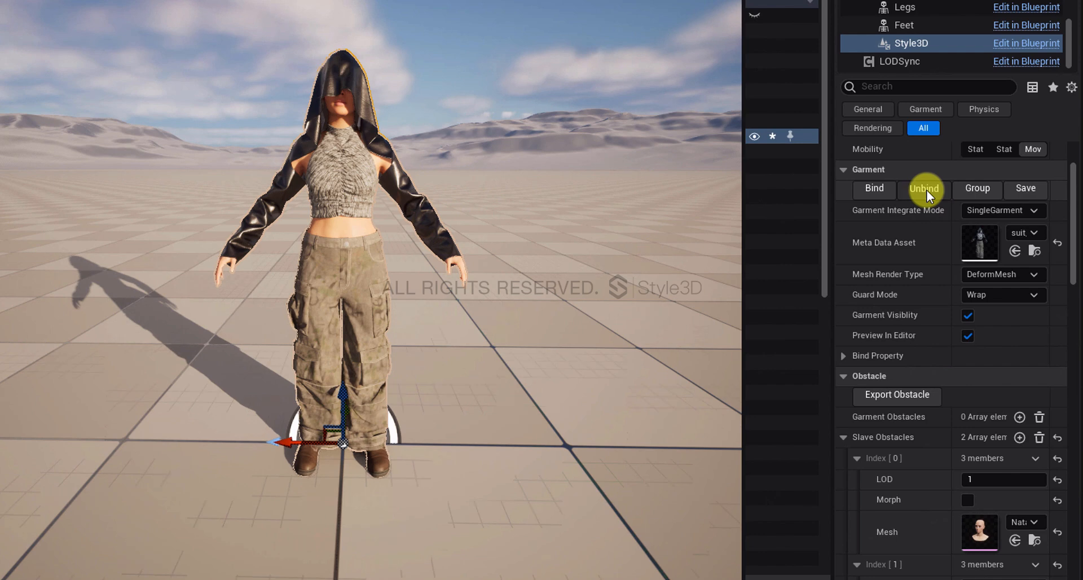
click(970, 337)
click(968, 337)
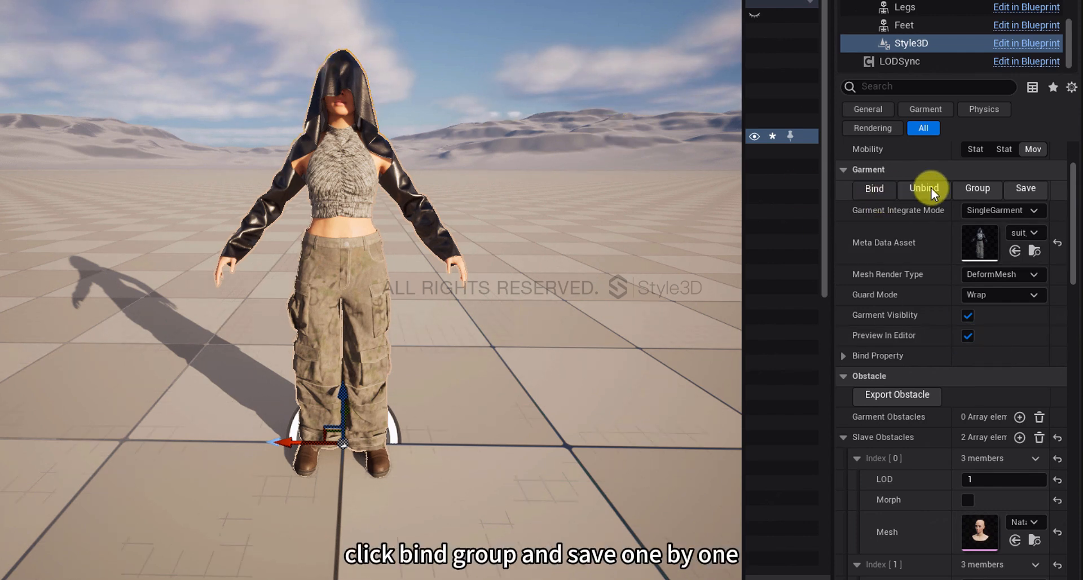
click(976, 188)
click(1026, 187)
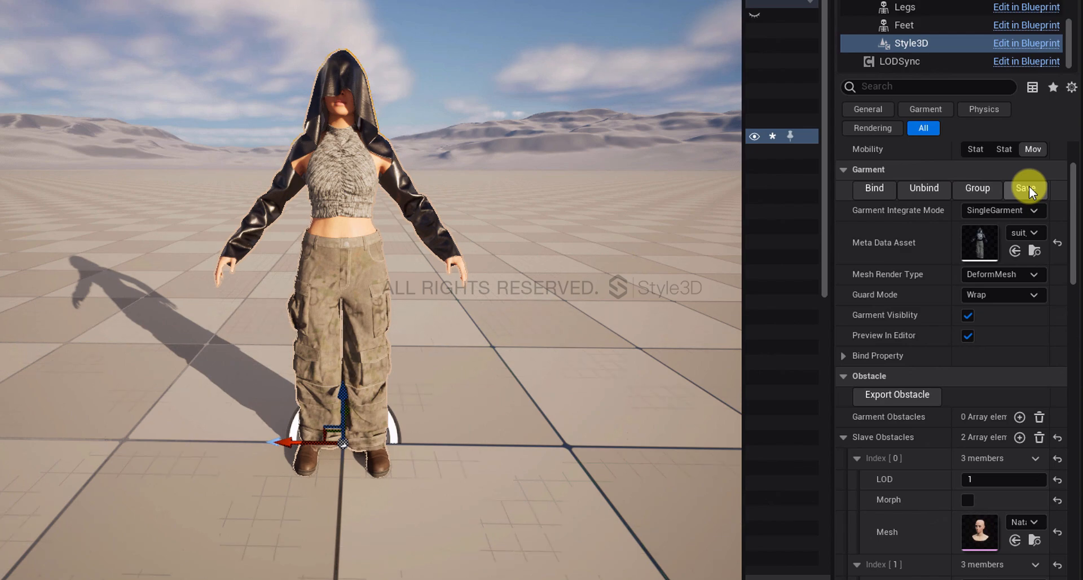
Open the suit_en asset and remove Left Arm 1 and Right Arm 1 from the Collision Mask of the trousers' left front piece.
double_click(979, 243)
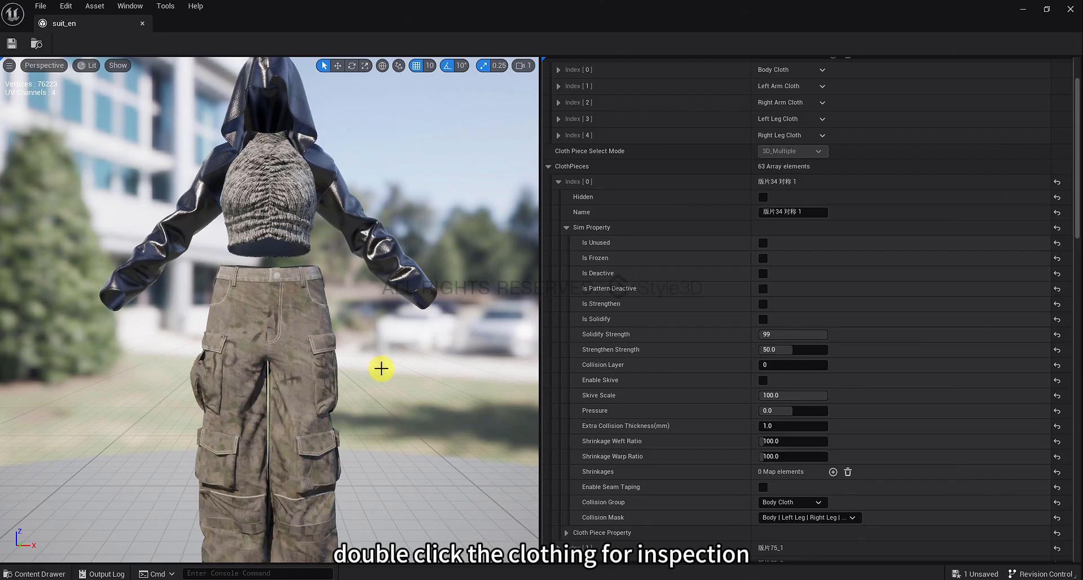
click(295, 392)
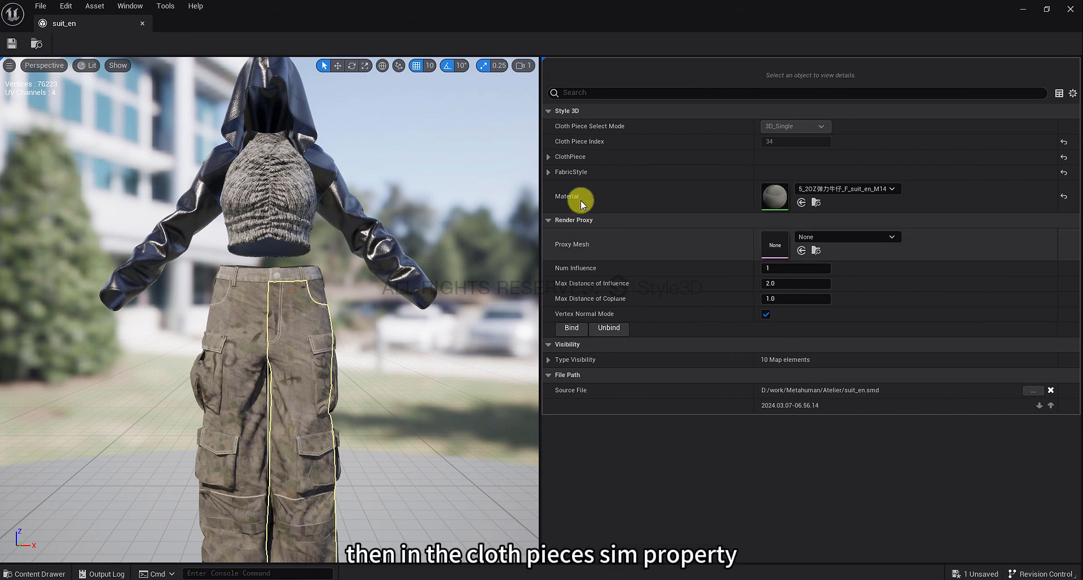
click(548, 157)
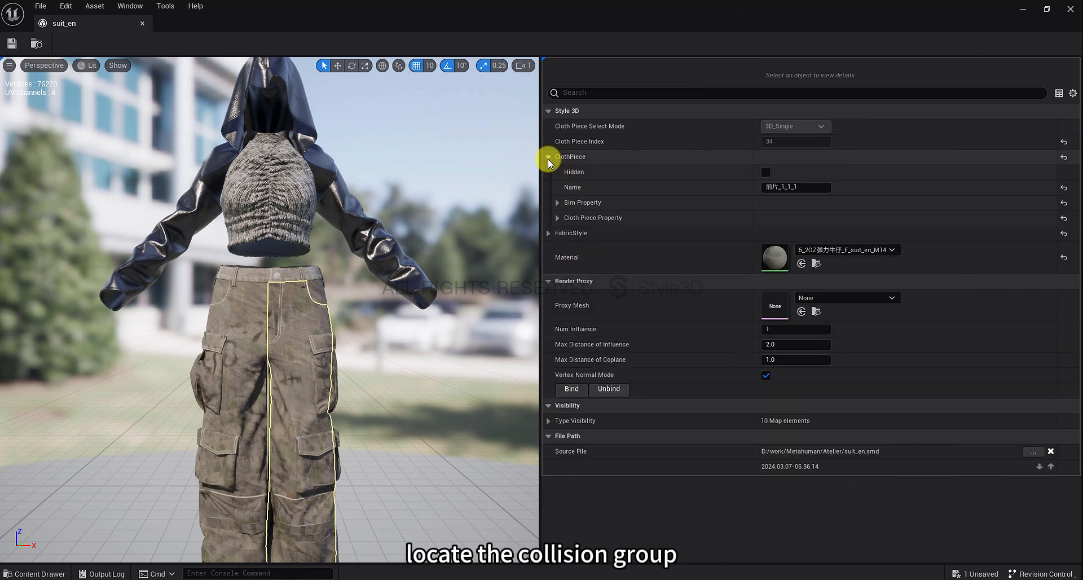
click(557, 202)
scroll(557, 201, down, 2)
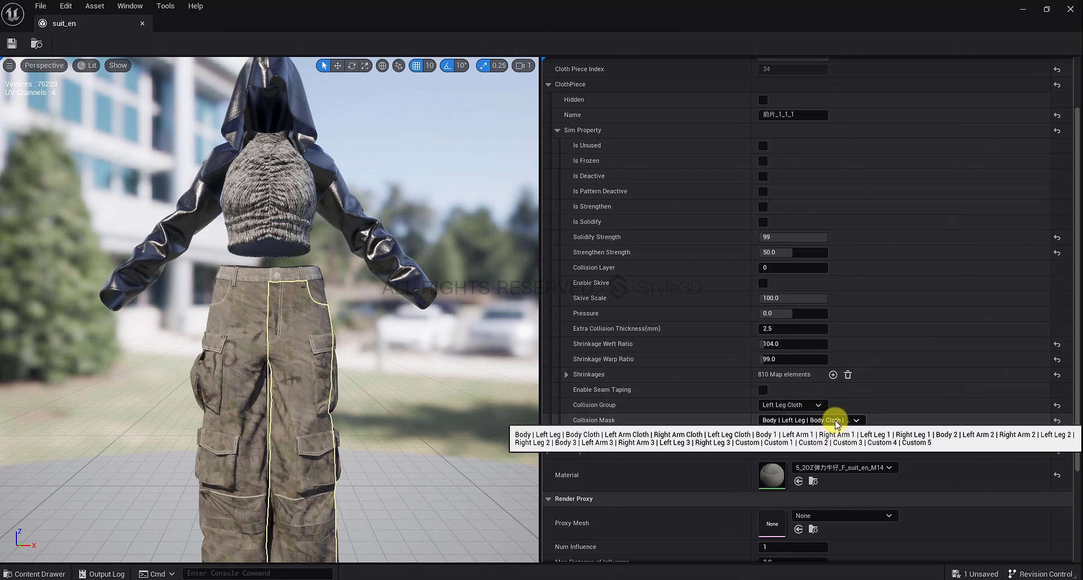
click(836, 420)
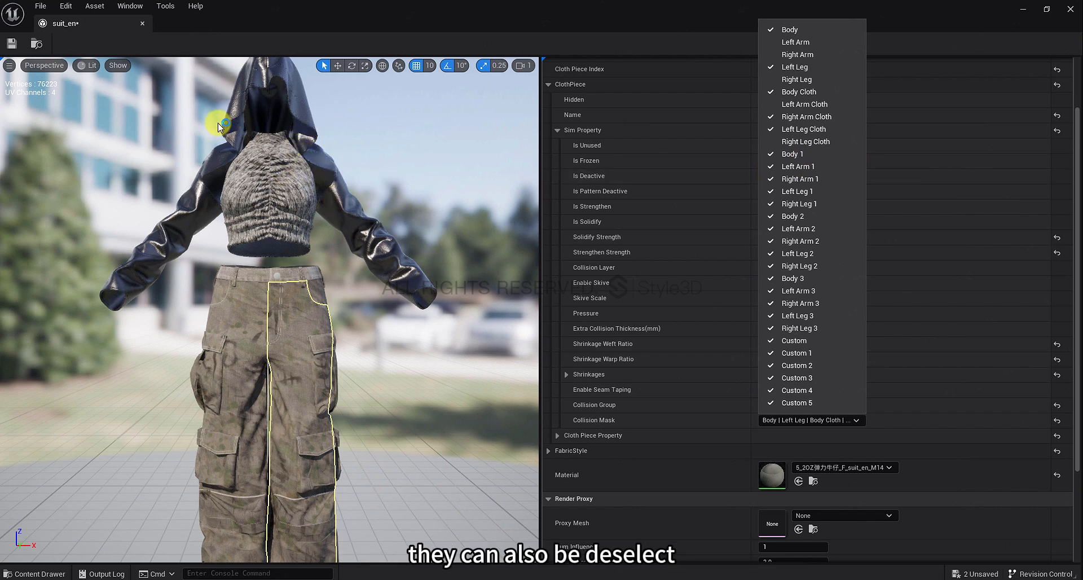
click(819, 166)
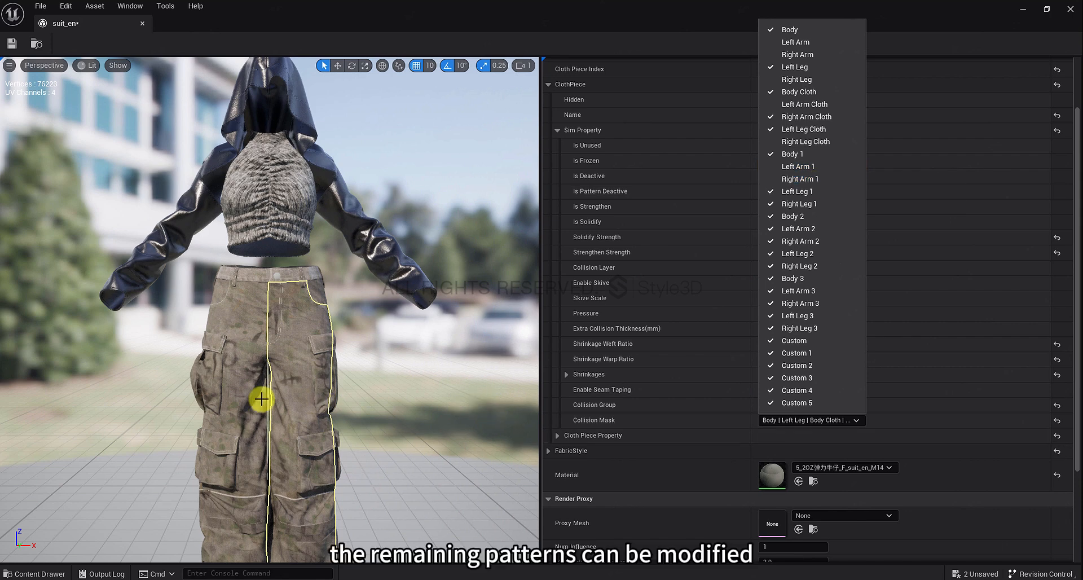
Set the knit top piece's fabric Stretch Weft Ratio and Stretch Warp Ratio to 10 and Shearing to 8, and save the asset.
click(241, 384)
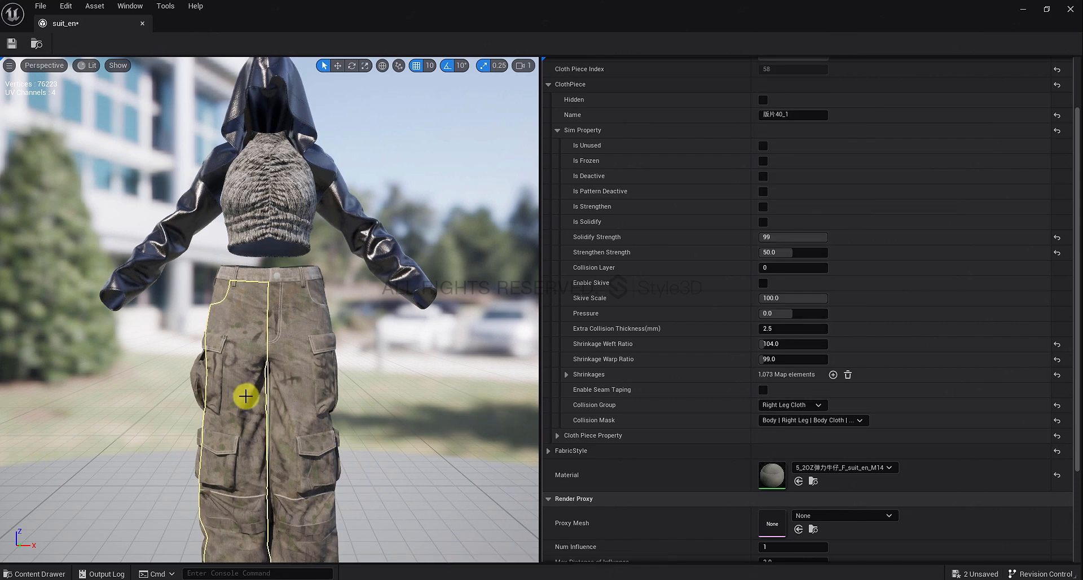
click(273, 181)
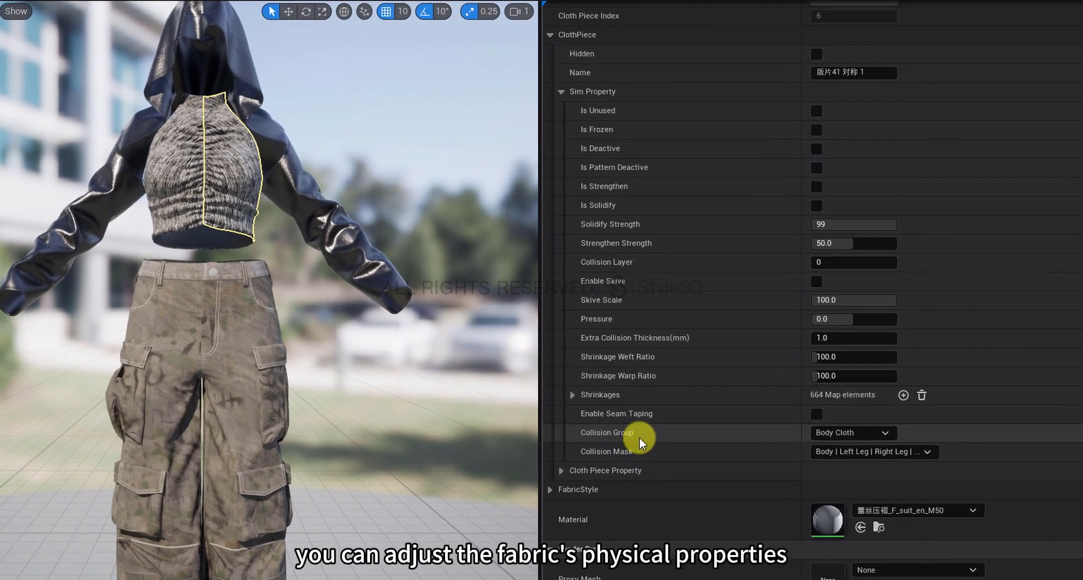
click(549, 451)
scroll(554, 495, down, 1)
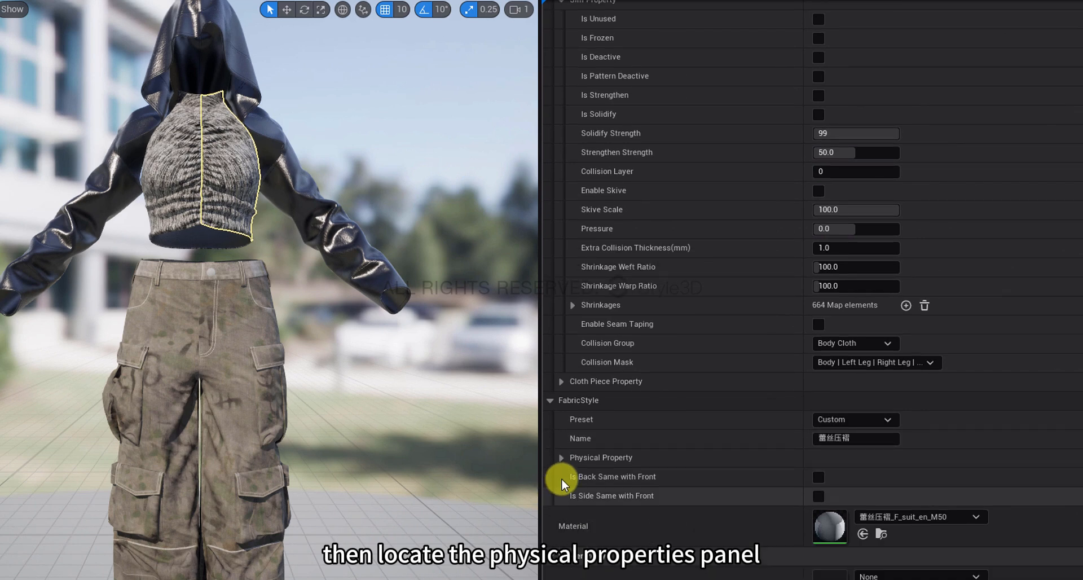
click(562, 458)
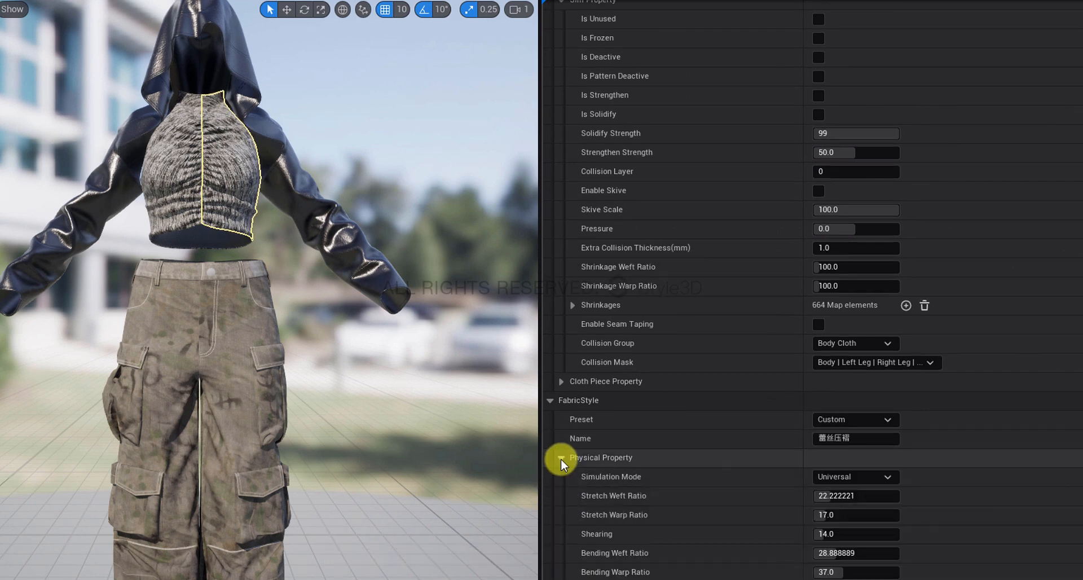
scroll(561, 459, down, 5)
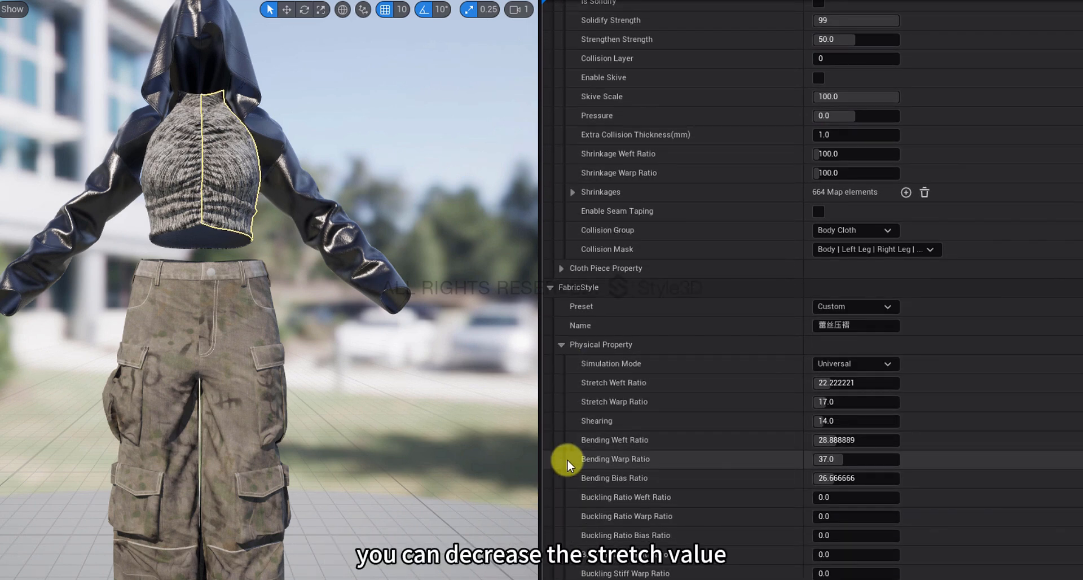
click(841, 383)
text(10)
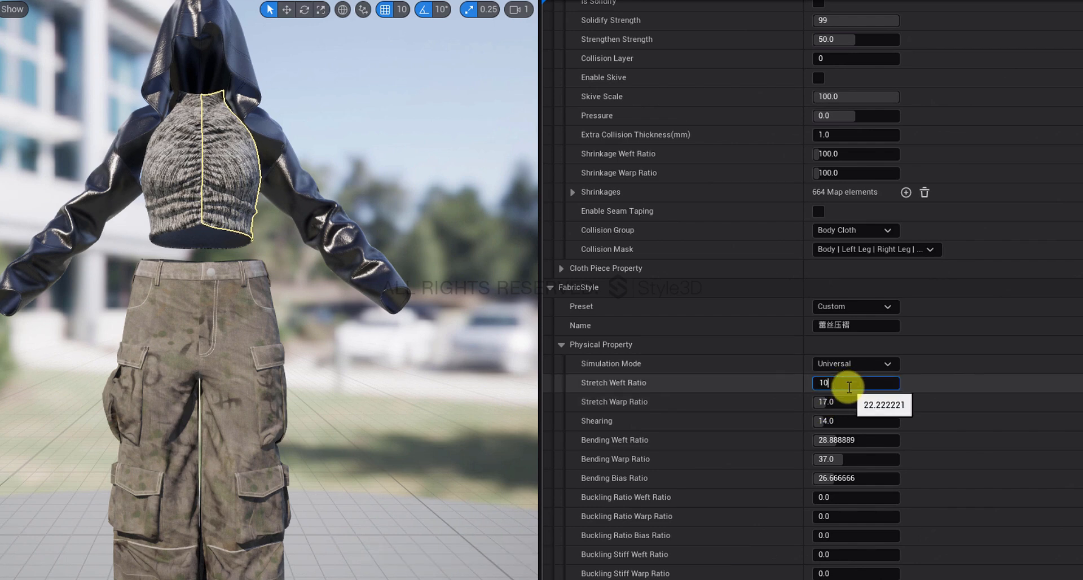
click(860, 401)
key(Tab)
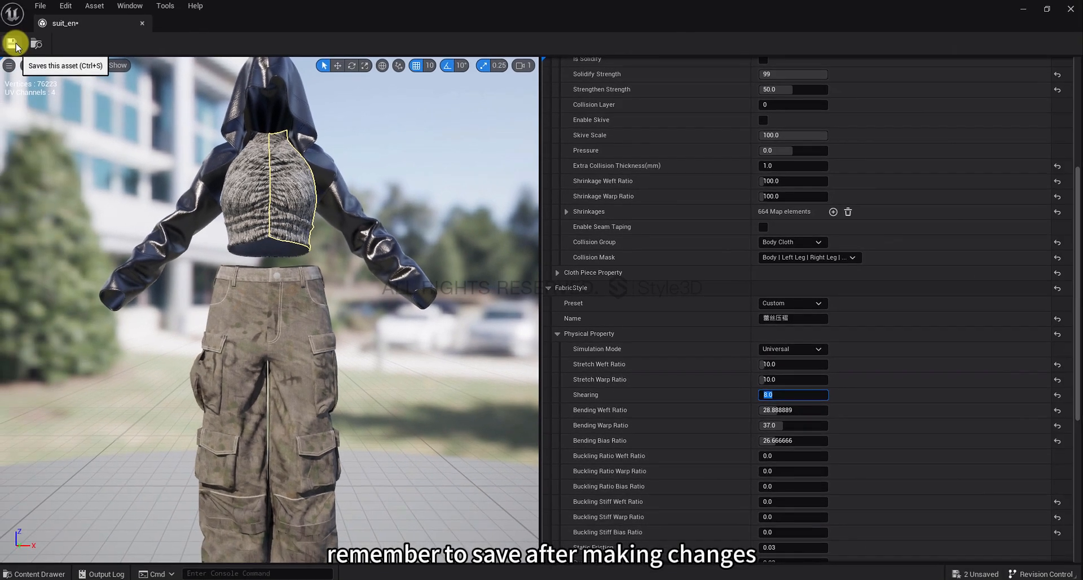
click(12, 43)
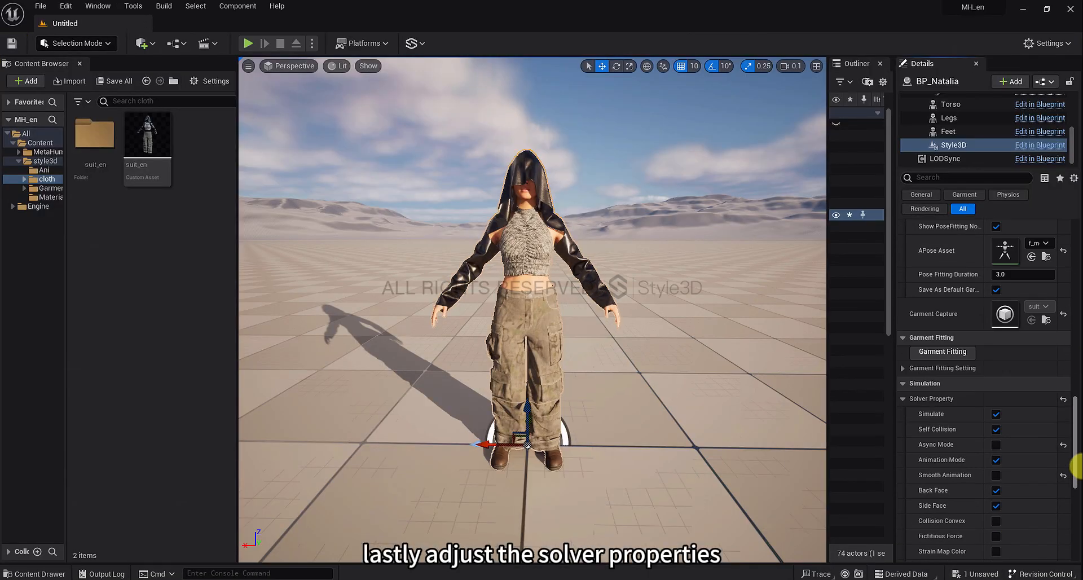
Set the Style3D solver's Substep to 2 and open its Iterations value for editing.
drag(1076, 468, 1075, 504)
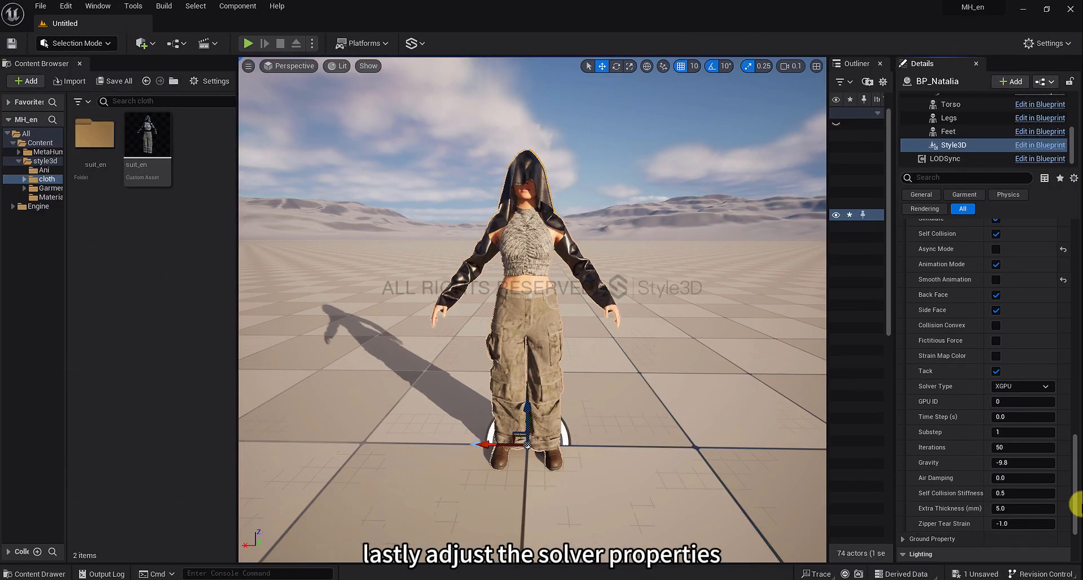
click(1023, 432)
text(2)
click(1019, 446)
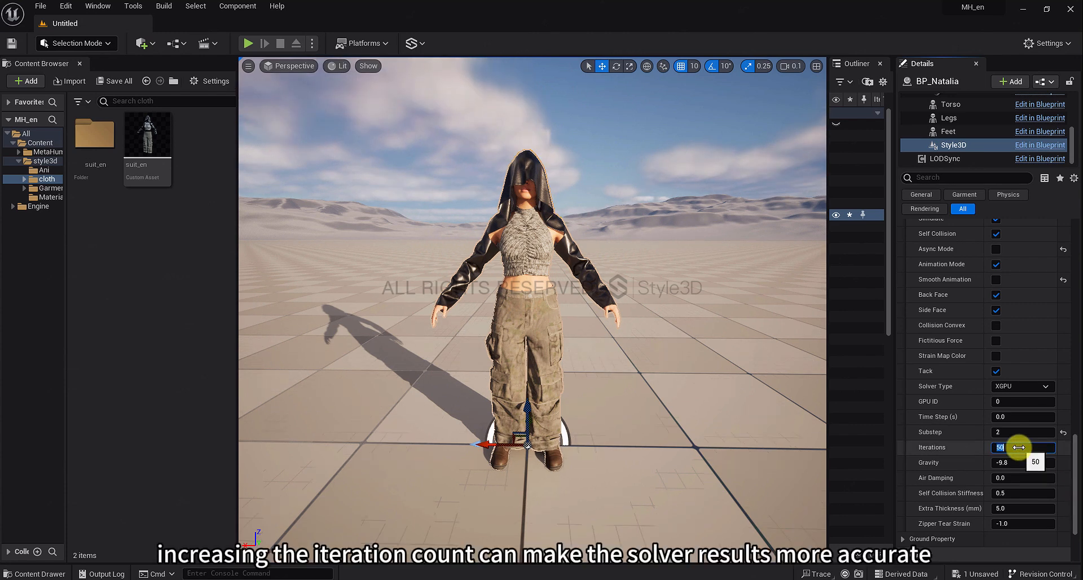
scroll(955, 126, up, 3)
Assign Breakdance_Anim_mixamo_com as the Body component's Anim to Play.
click(955, 127)
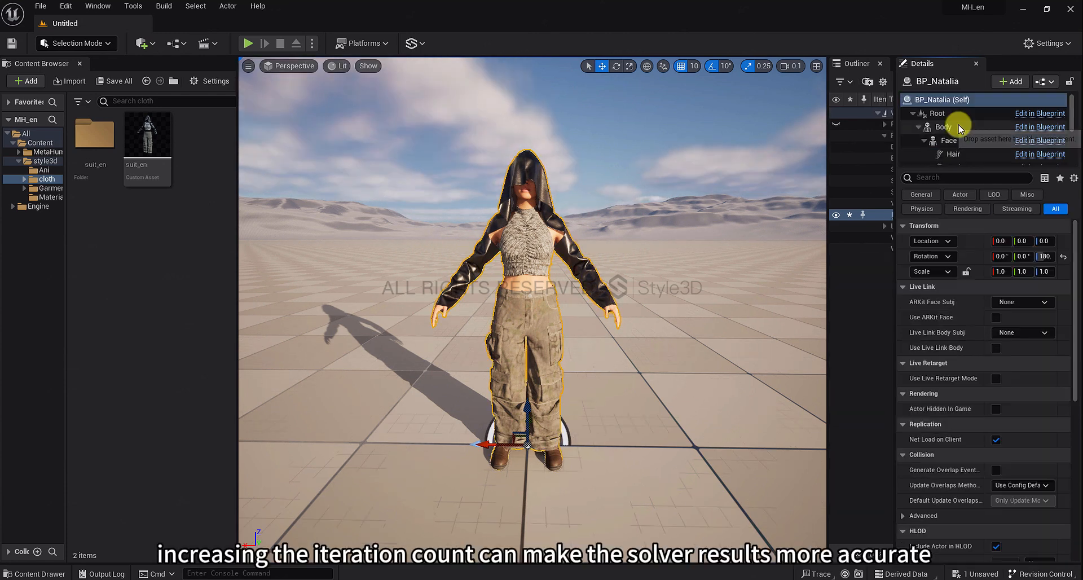
click(1043, 320)
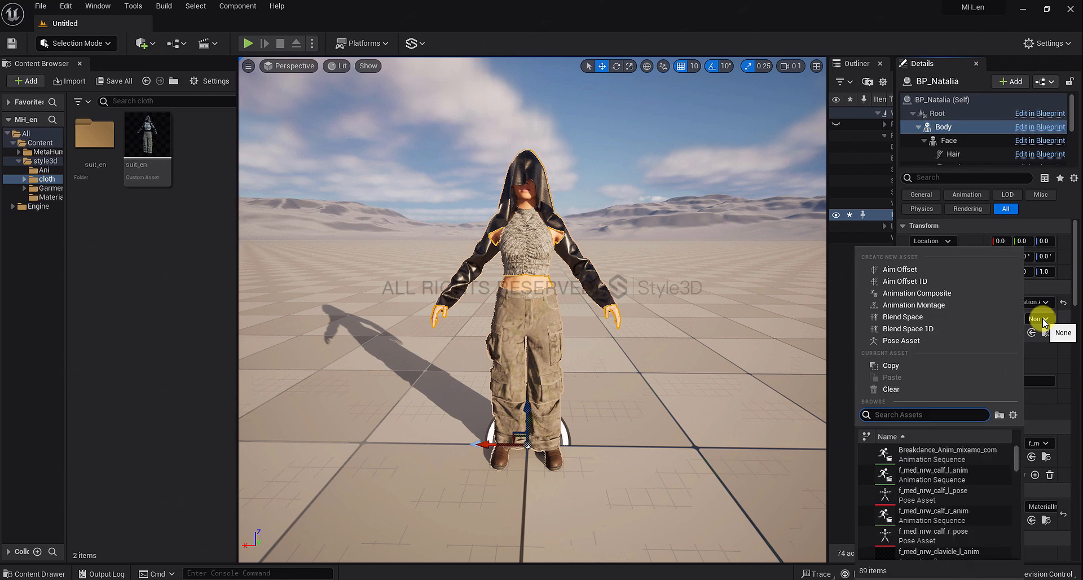
click(932, 454)
Enable Pose Fitting on the Style3D component and play the level to record the garment cache.
scroll(959, 140, down, 3)
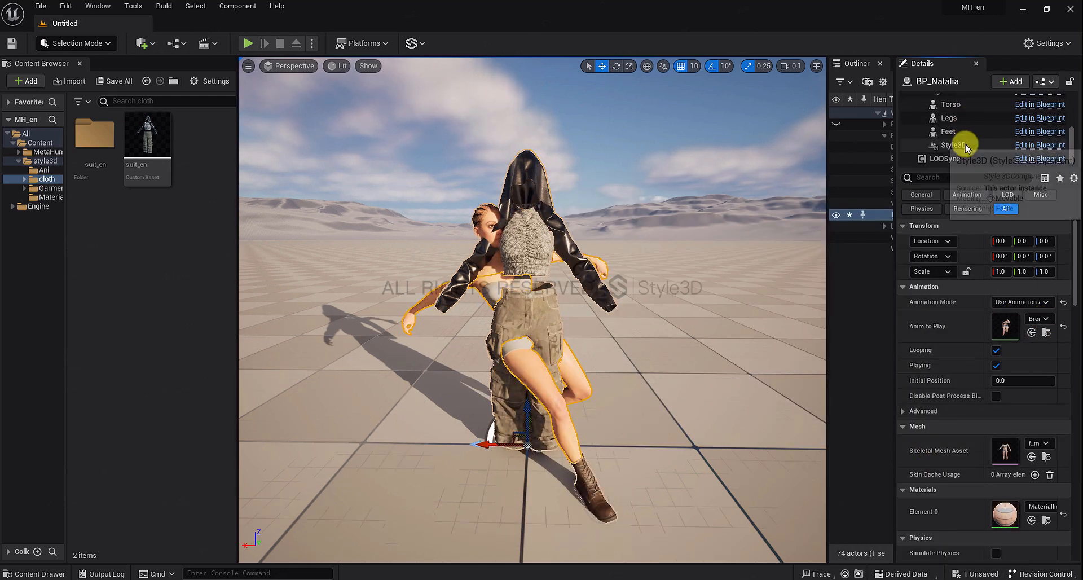
click(967, 146)
drag(1072, 270, 1077, 401)
click(996, 439)
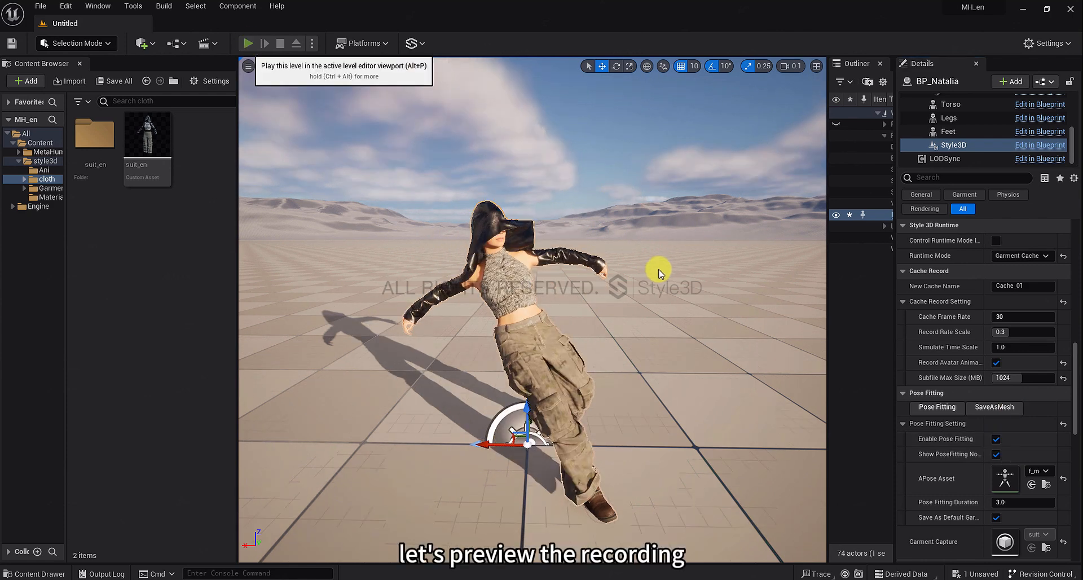
key(alt+p)
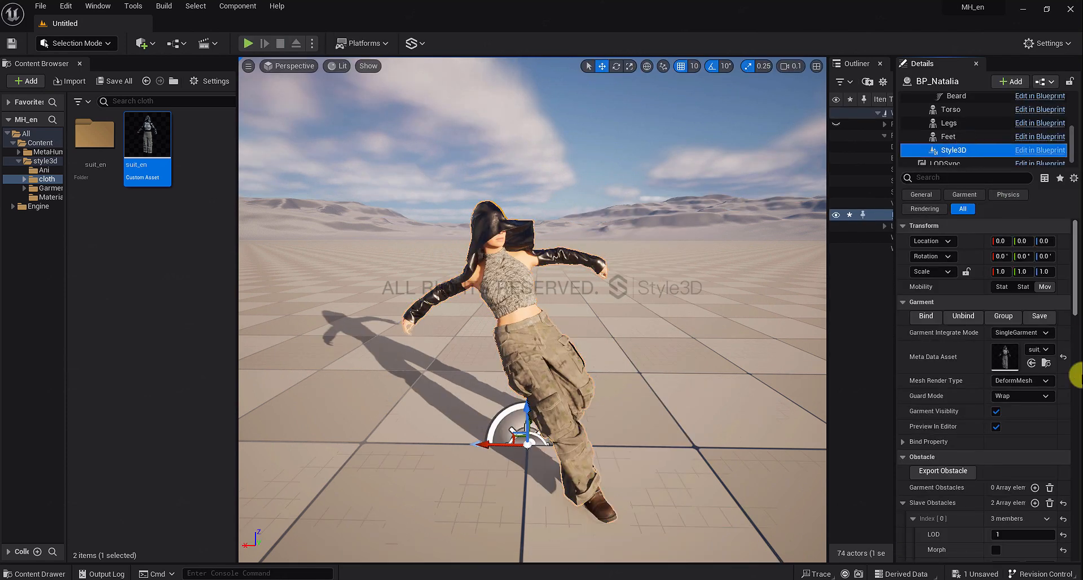
Switch the Style3D Runtime Mode to Garment Cache Play with Cache_01 as the Cache To Play, and play the level.
scroll(1076, 375, down, 5)
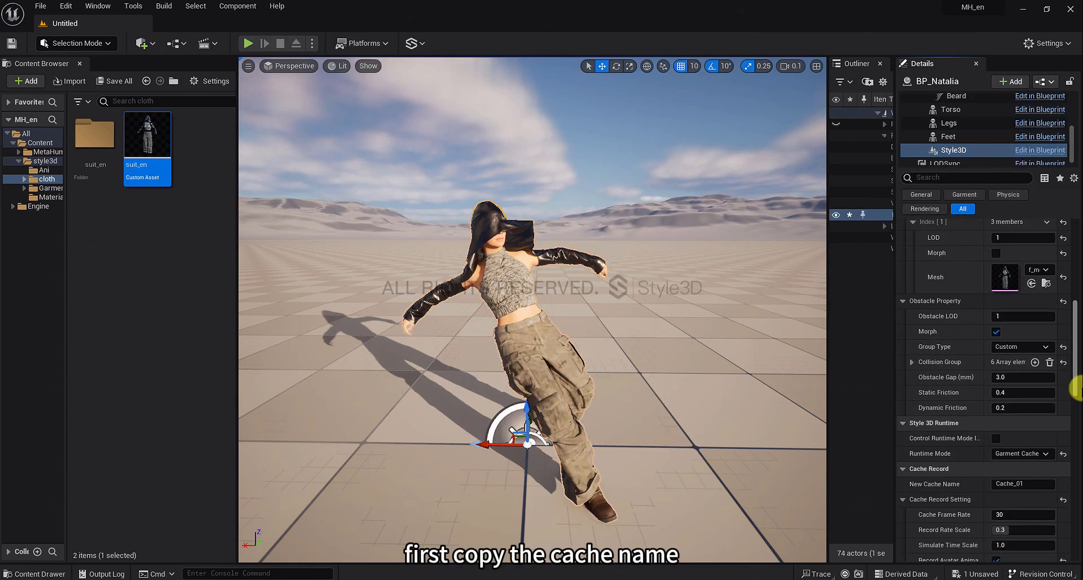
click(1019, 432)
key(ctrl+c)
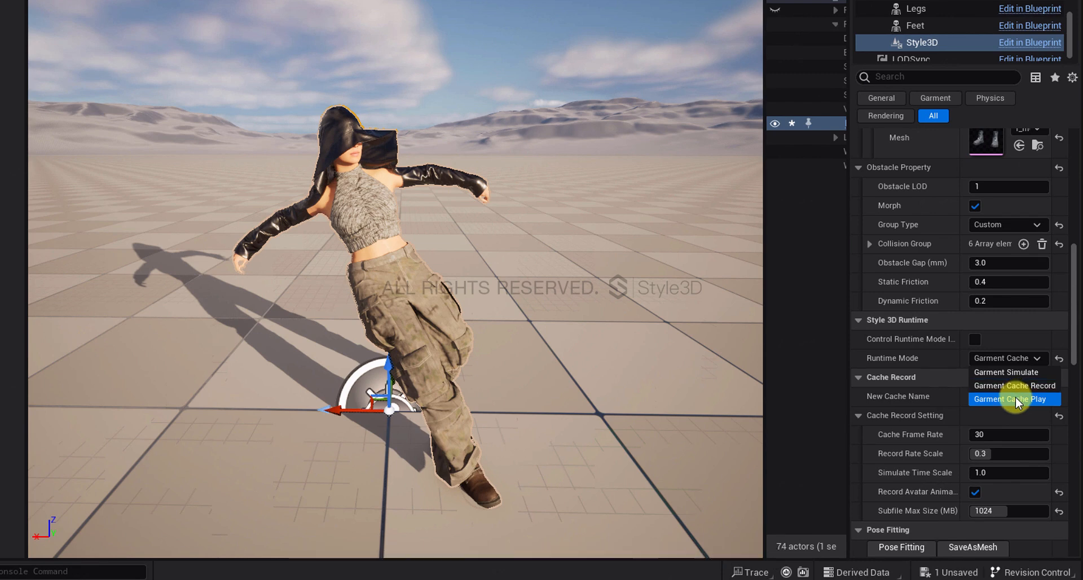
click(1017, 399)
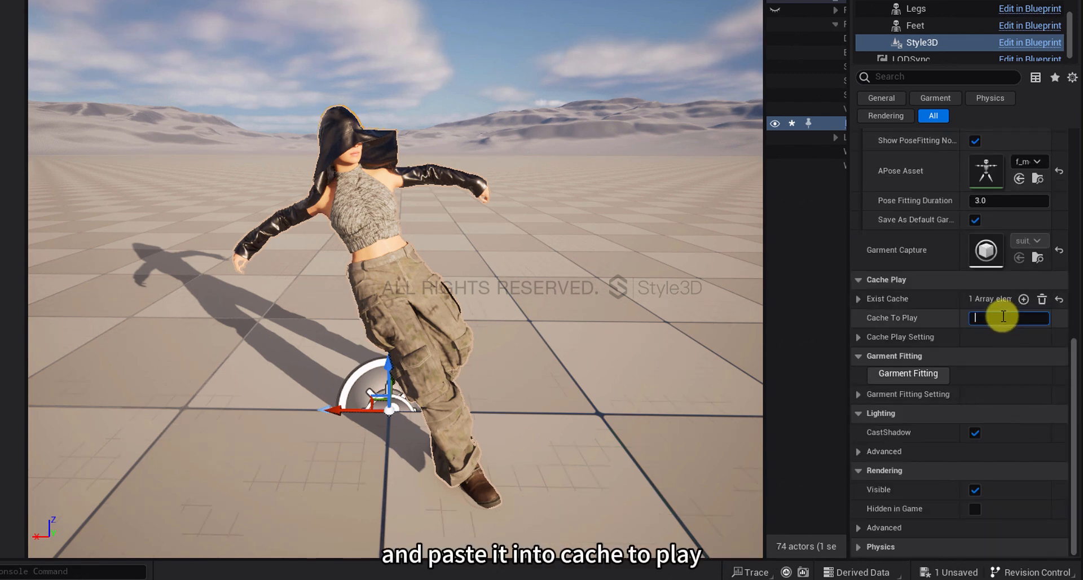
key(ctrl+v)
key(Return)
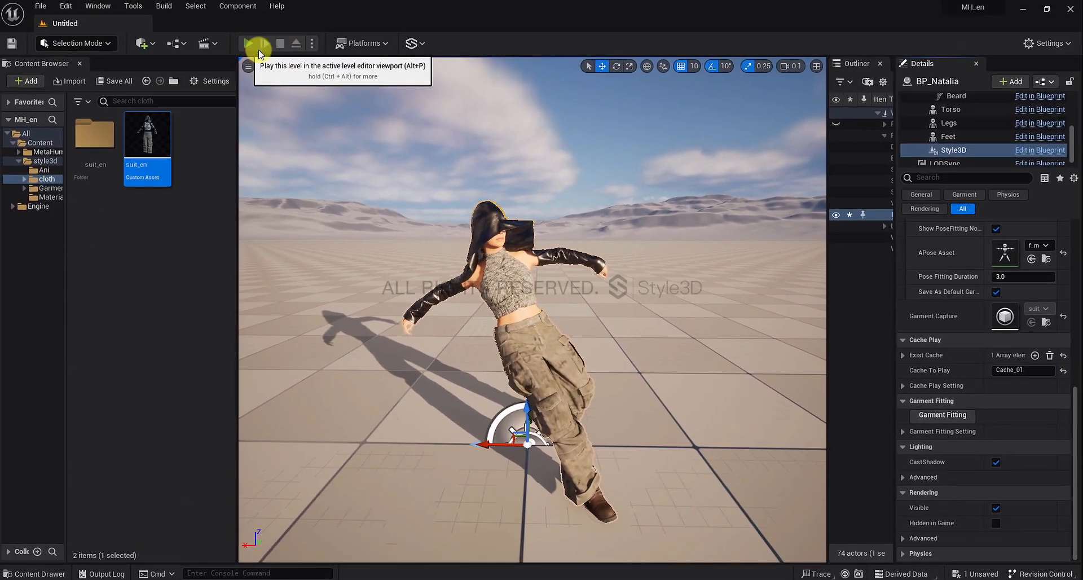
click(249, 43)
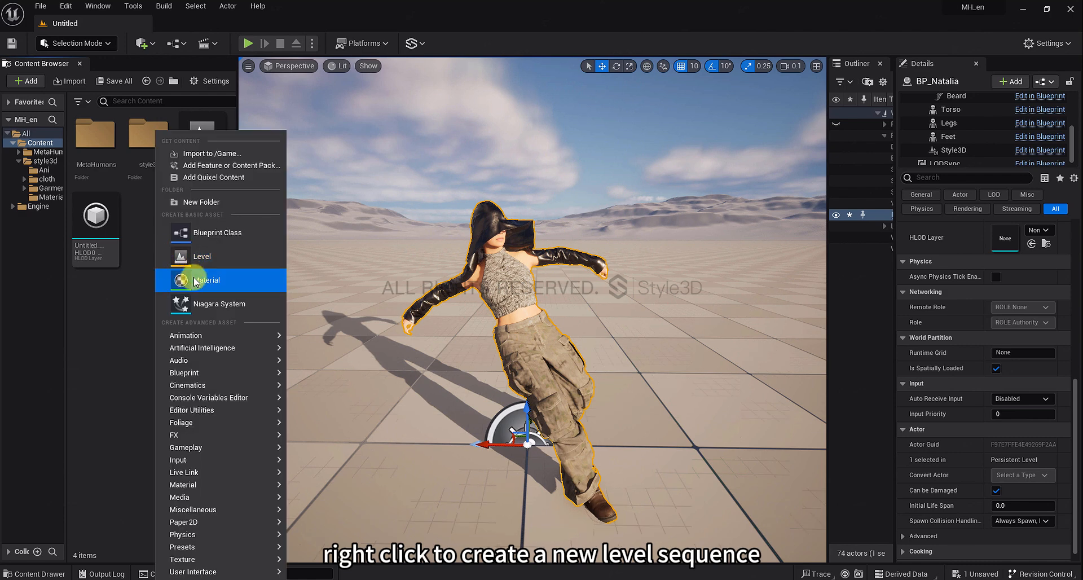
Create a Level Sequence named dance in the Content folder.
mouse_move(243, 390)
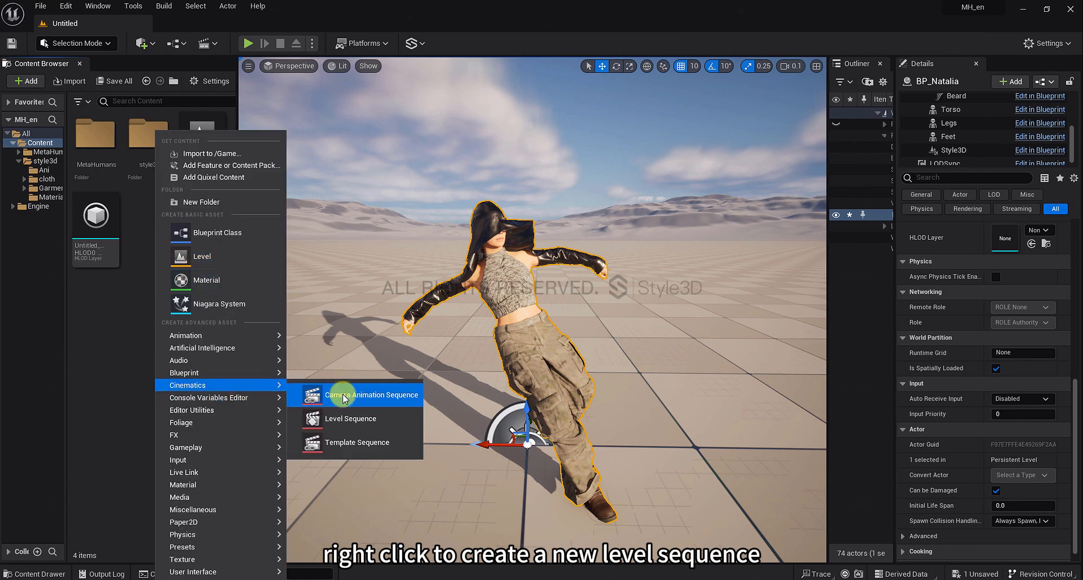
click(347, 418)
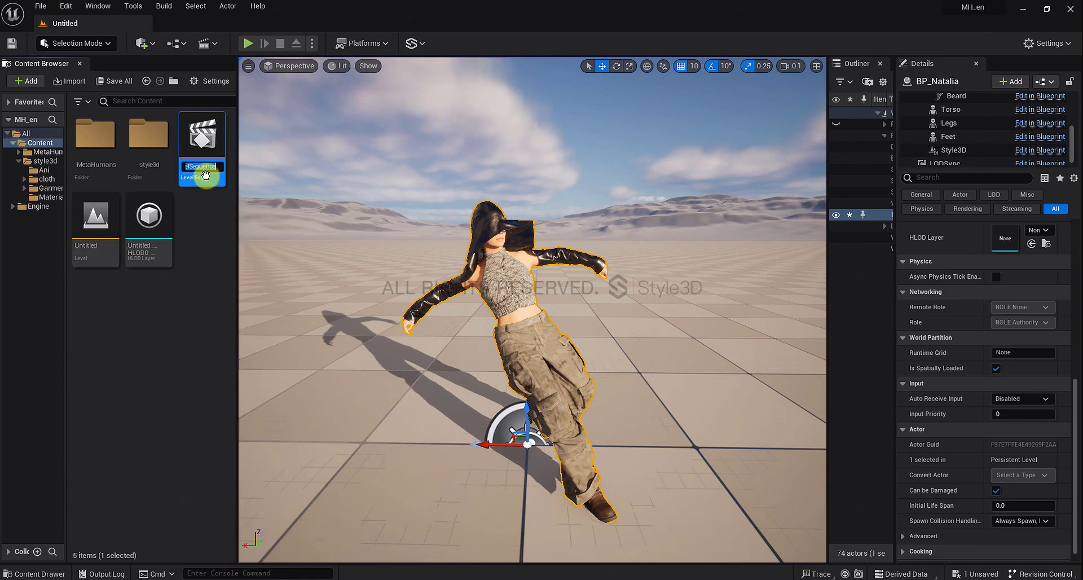
key(Return)
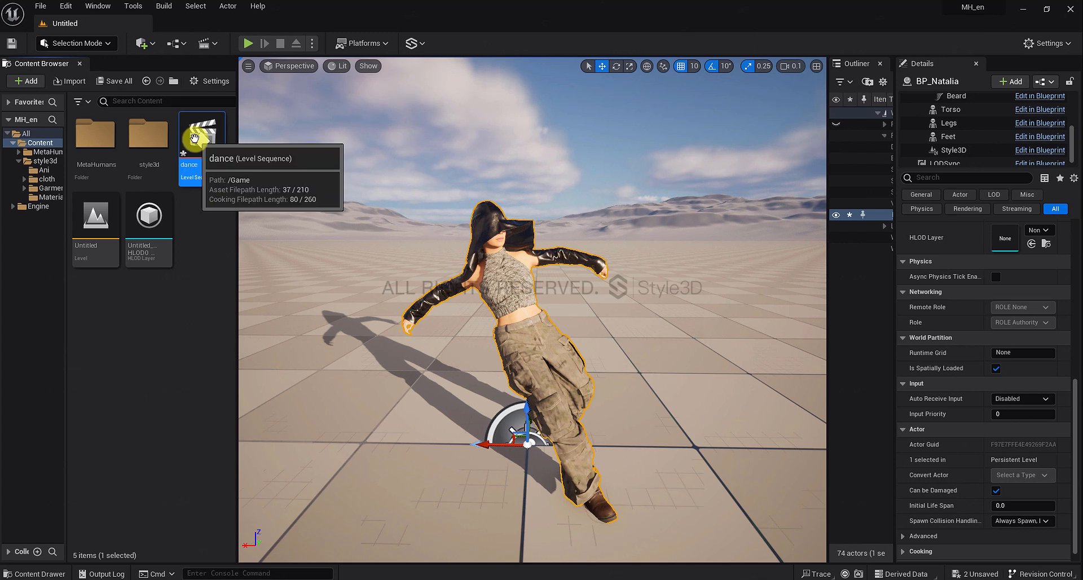
Open the dance sequence and add the BP_Natalia actor to it as a track.
double_click(195, 138)
click(33, 432)
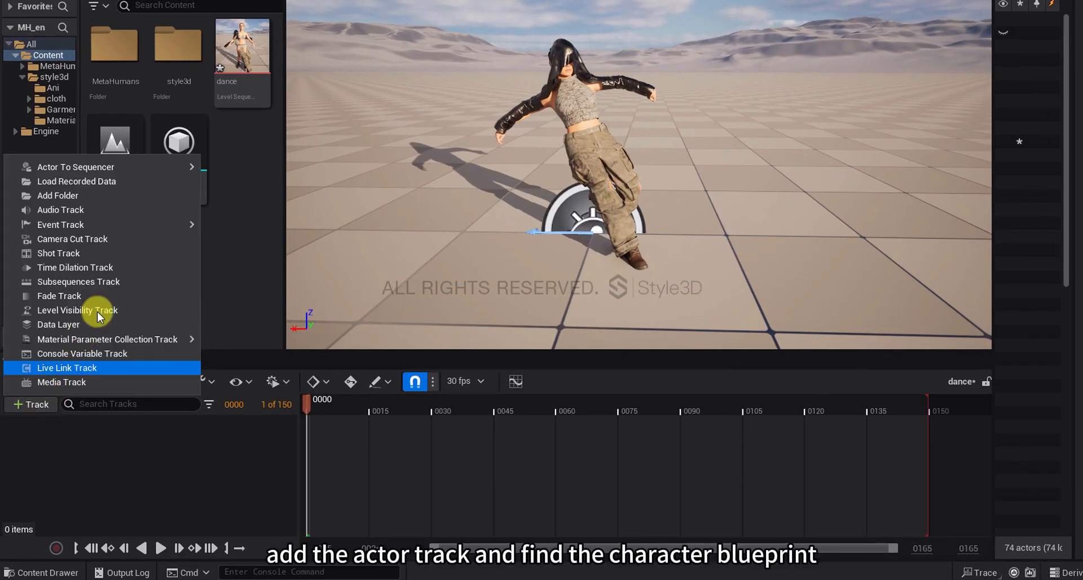
mouse_move(123, 167)
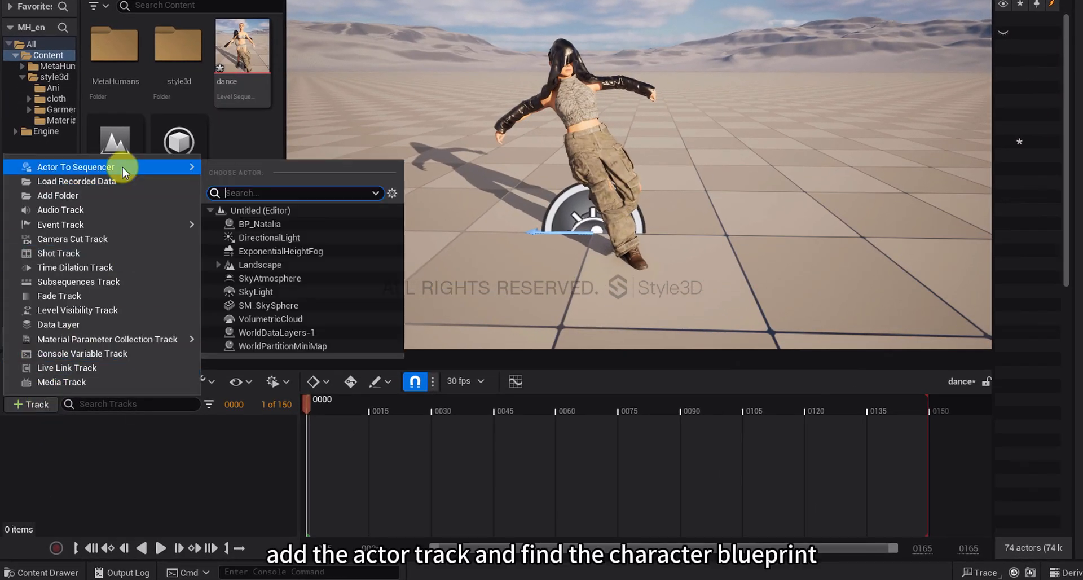
click(260, 224)
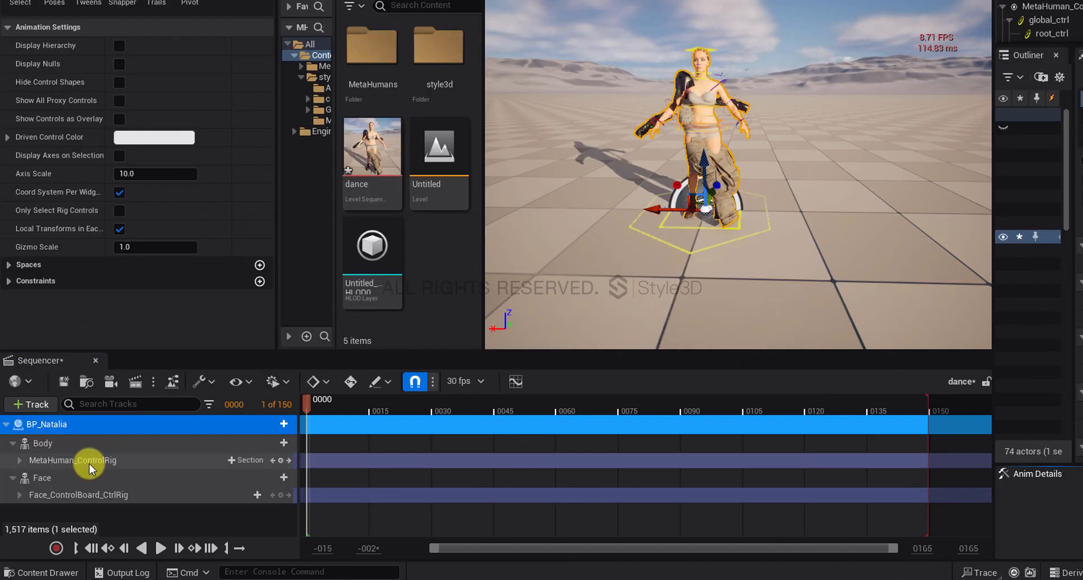
Delete the MetaHuman_ControlRig and Face_ControlBoard_CtrlRig tracks from the BP_Natalia actor in the sequence.
click(159, 464)
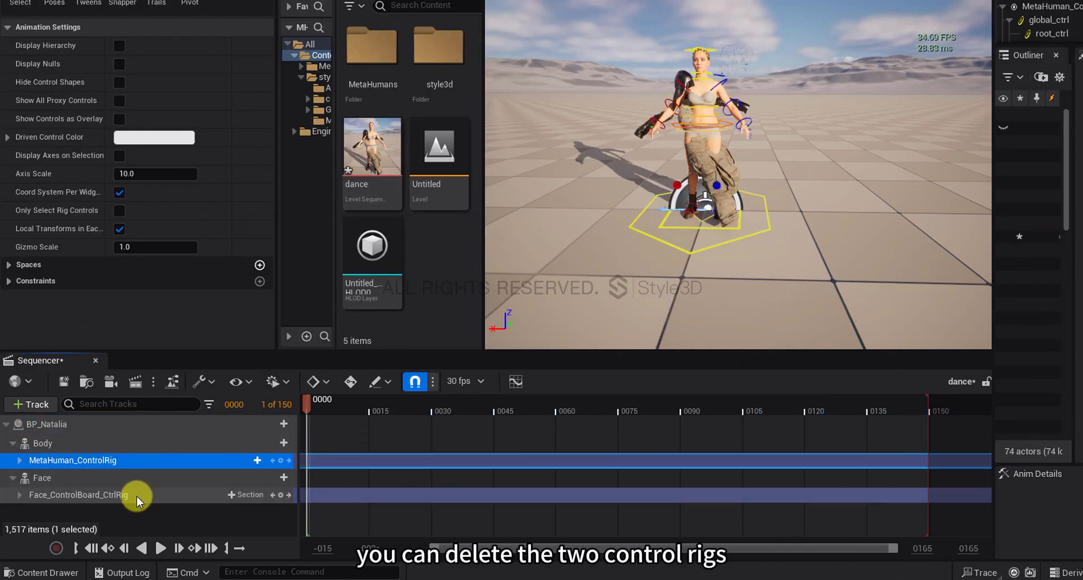
ctrl+click(136, 496)
key(Delete)
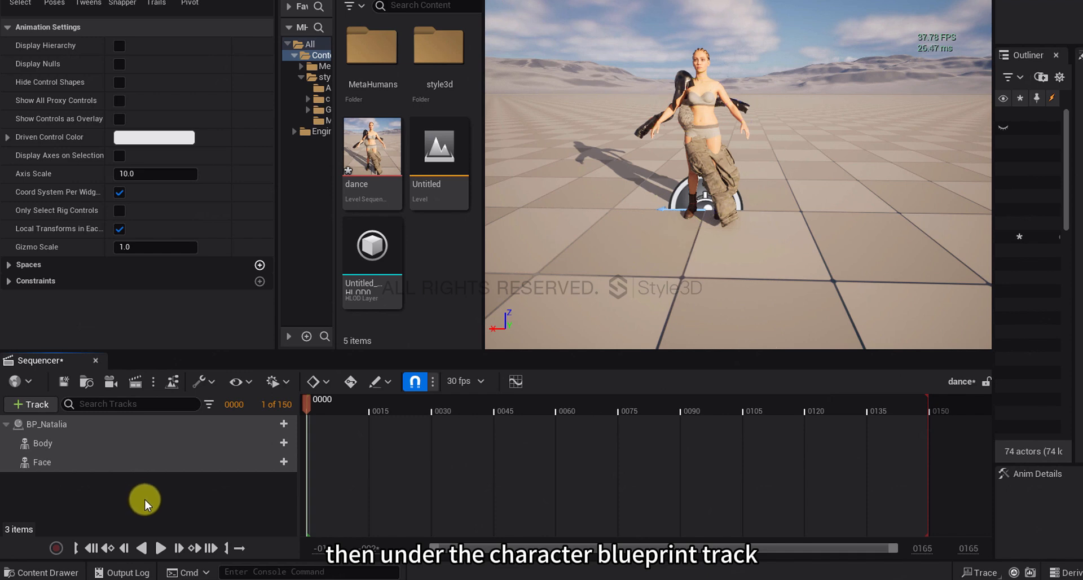
Add a Style3D component subtrack under BP_Natalia and give it a Garment Cache track.
click(283, 424)
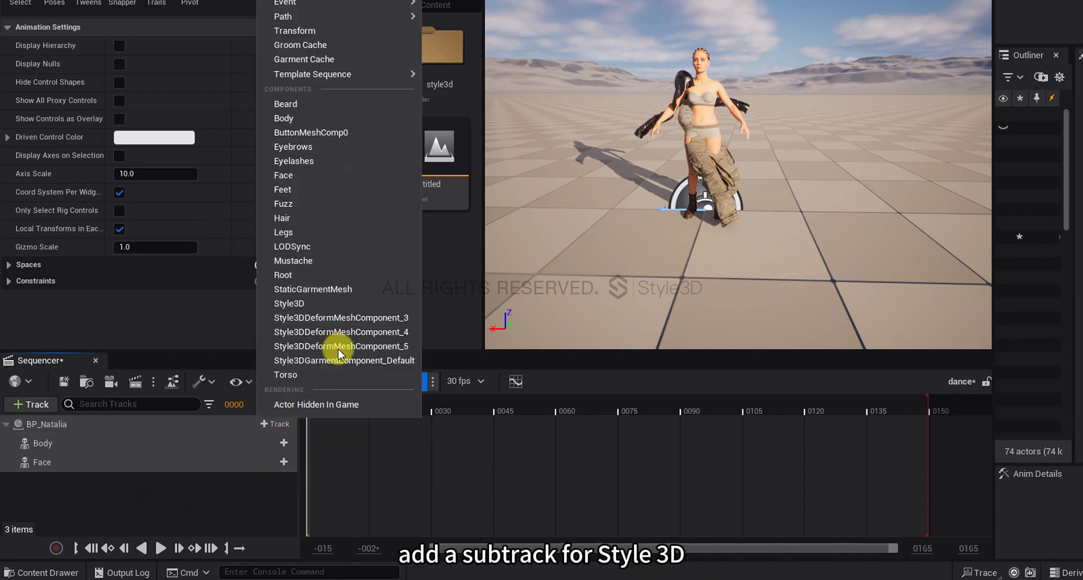
click(349, 303)
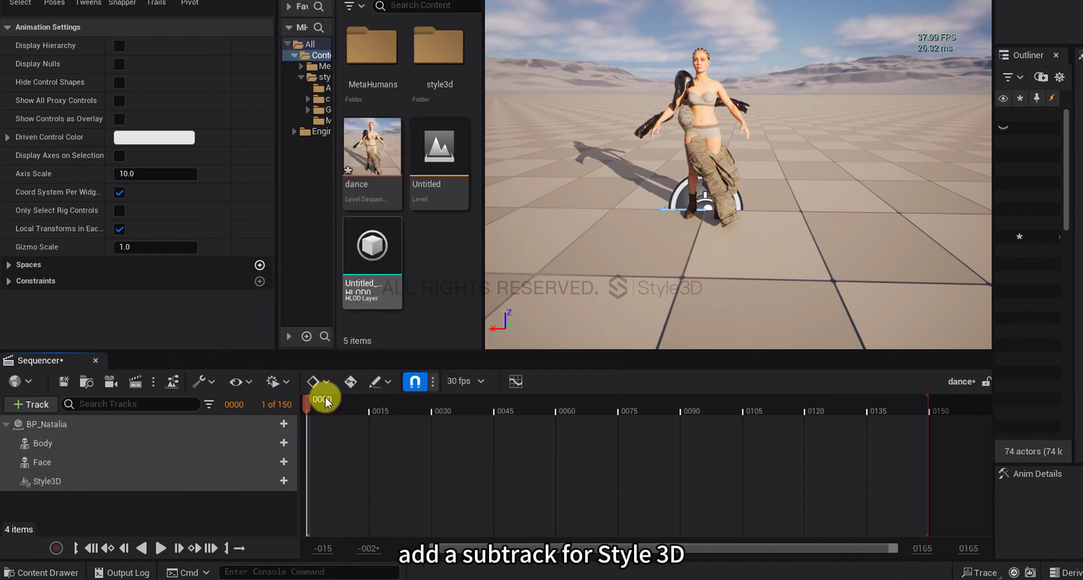
click(279, 481)
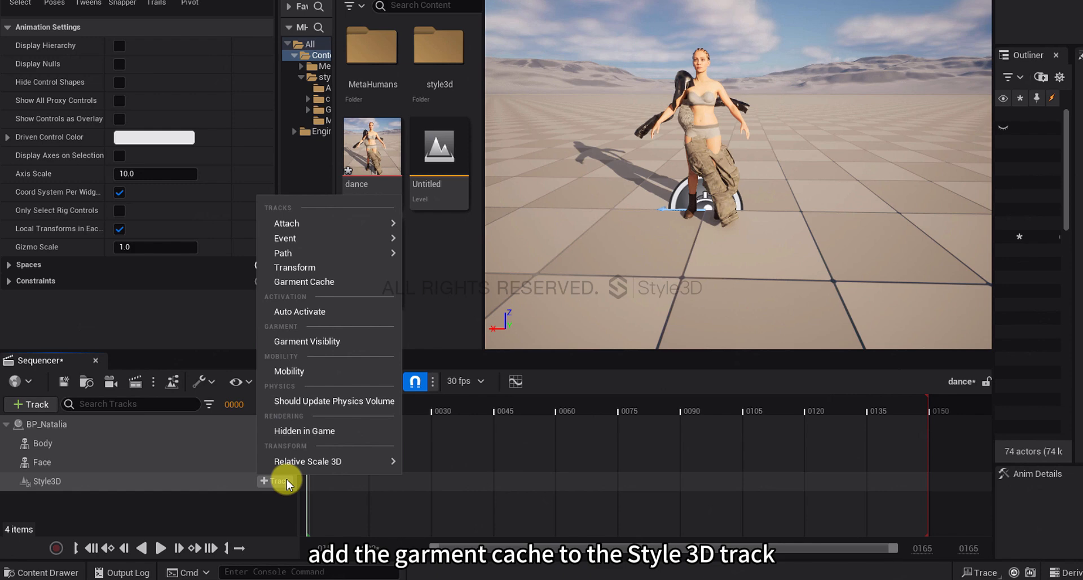
click(334, 285)
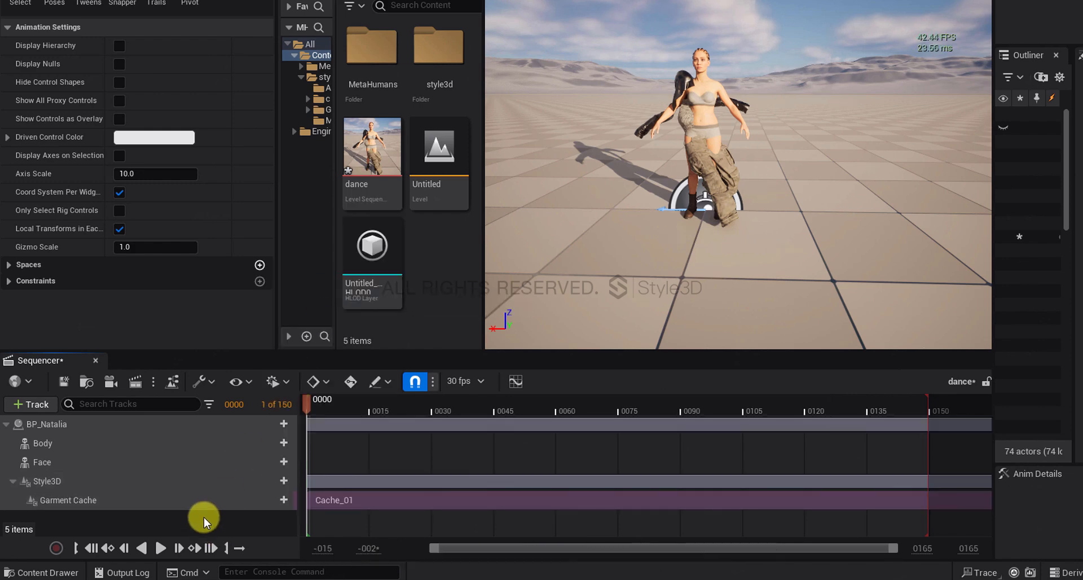
Add the Breakdance_Anim_mixamo_com animation to the Body track and scrub the sequence to frame 75.
click(277, 442)
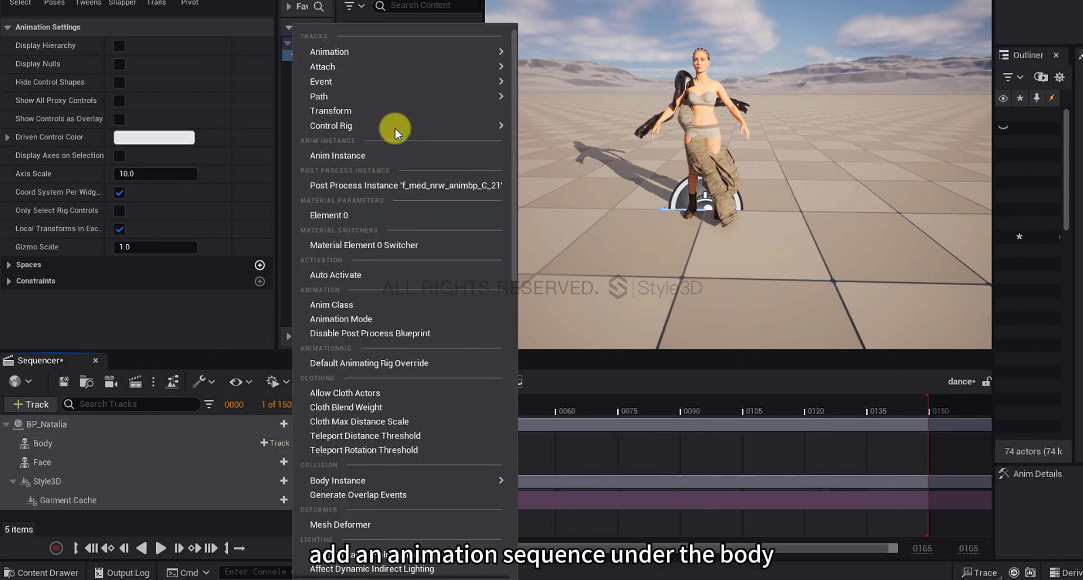
mouse_move(457, 55)
click(573, 102)
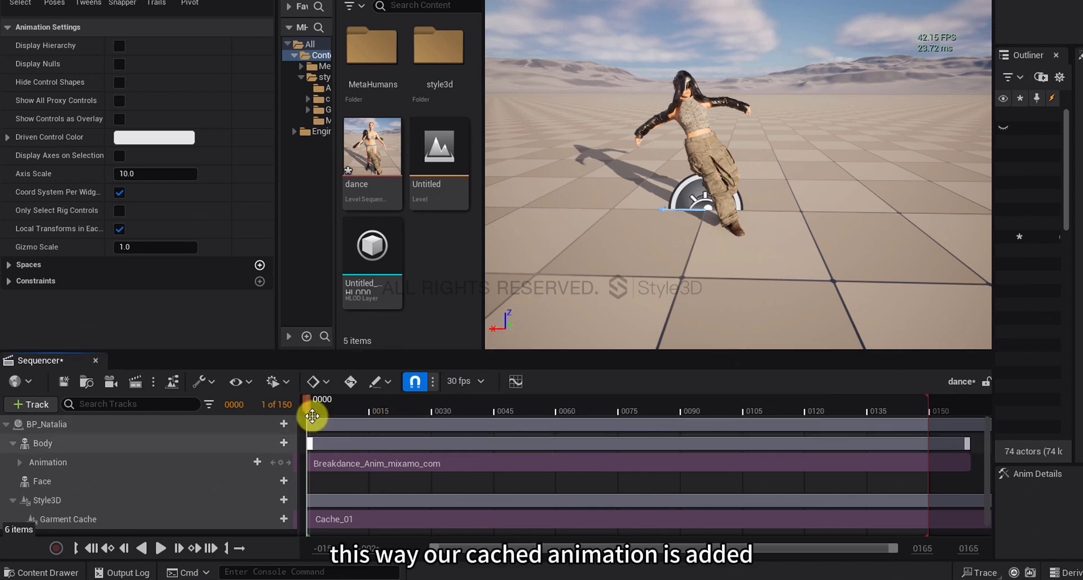
drag(308, 404, 621, 402)
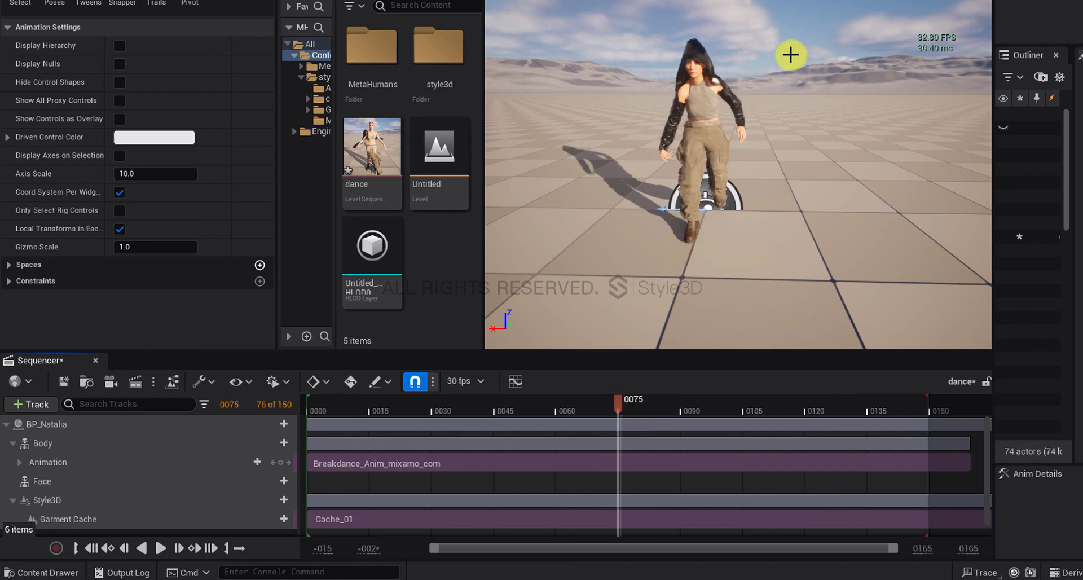
Create a new camera as the current camera cut and move it back along its Y location to frame the whole character.
scroll(90, 429, down, 1)
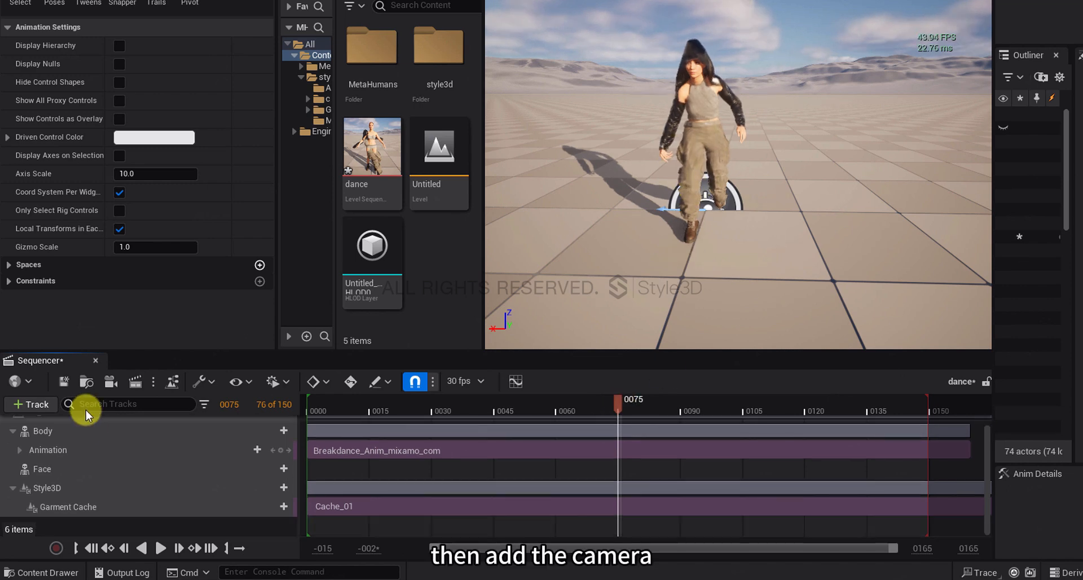
click(108, 384)
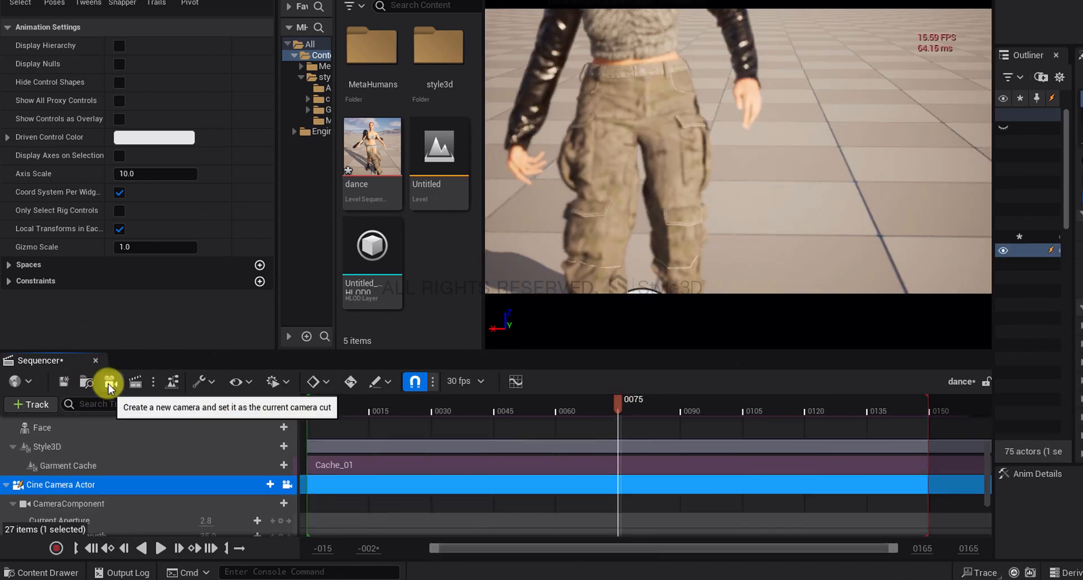
scroll(125, 508, down, 3)
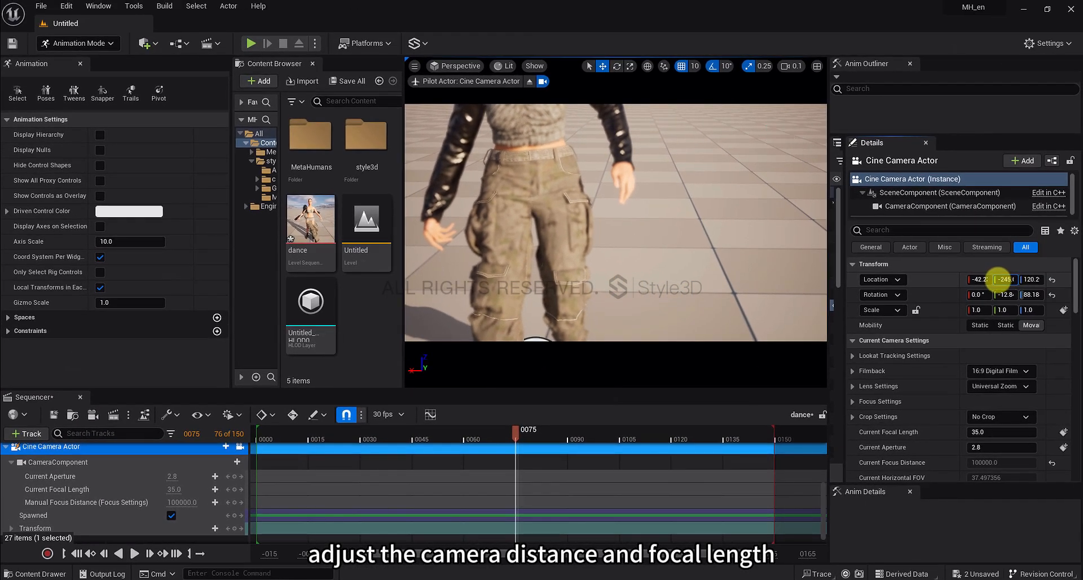
drag(1035, 271, 996, 278)
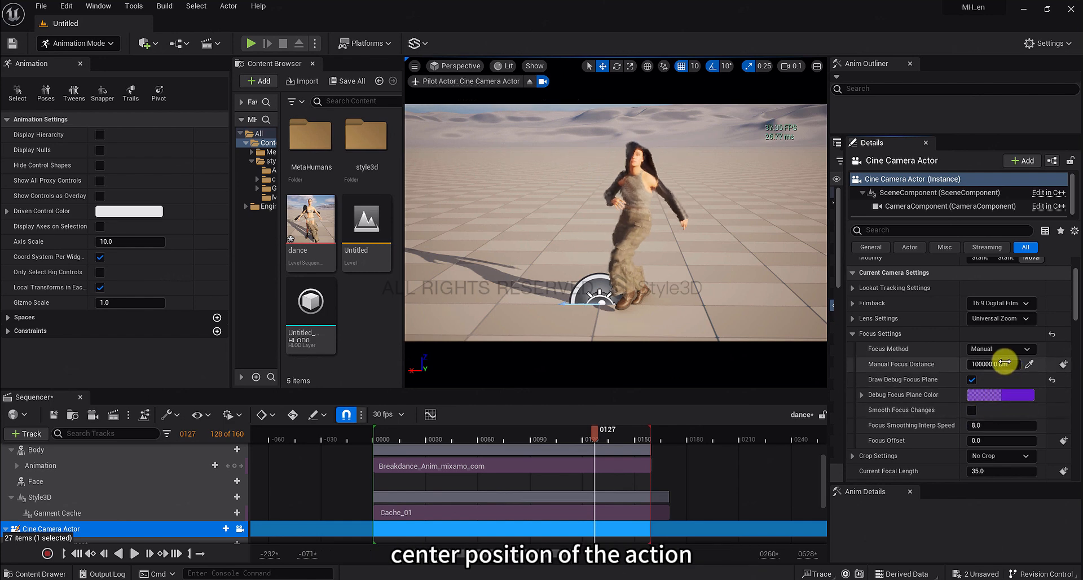
Set the Cine Camera Actor's Manual Focus Distance to about 561.67 cm, using the debug focus plane to match the character's mid-dance position.
drag(1003, 364, 741, 387)
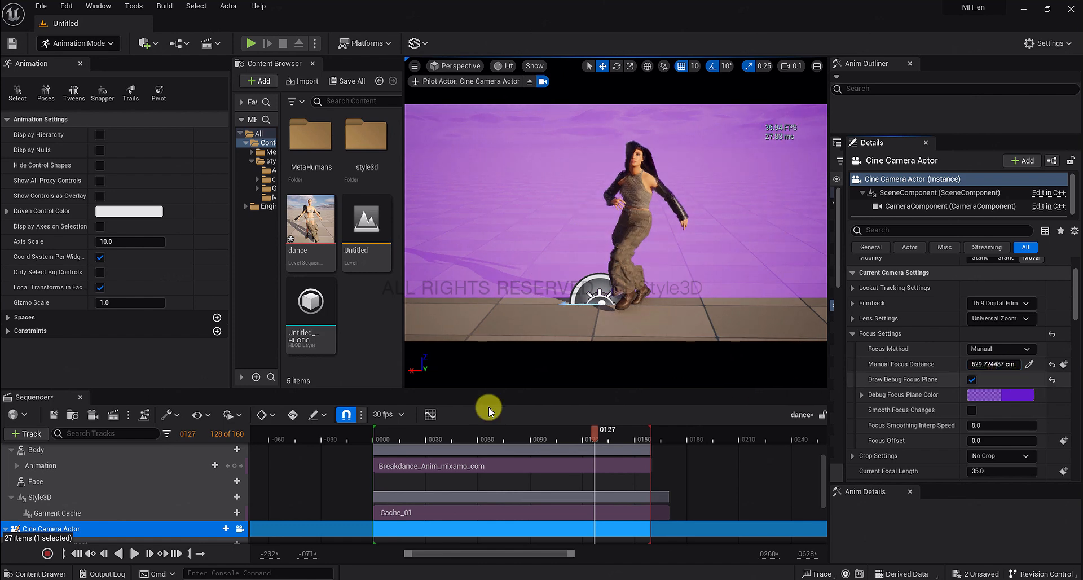
drag(476, 431, 396, 431)
drag(987, 365, 981, 364)
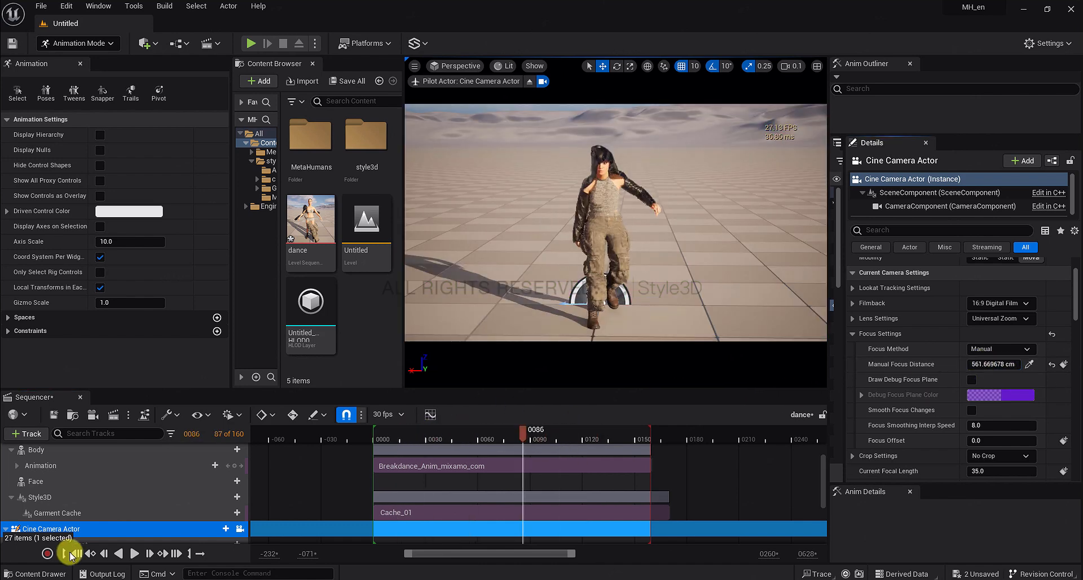
Play the dance sequence from its first frame to review the animation and cached garment through the camera.
click(77, 554)
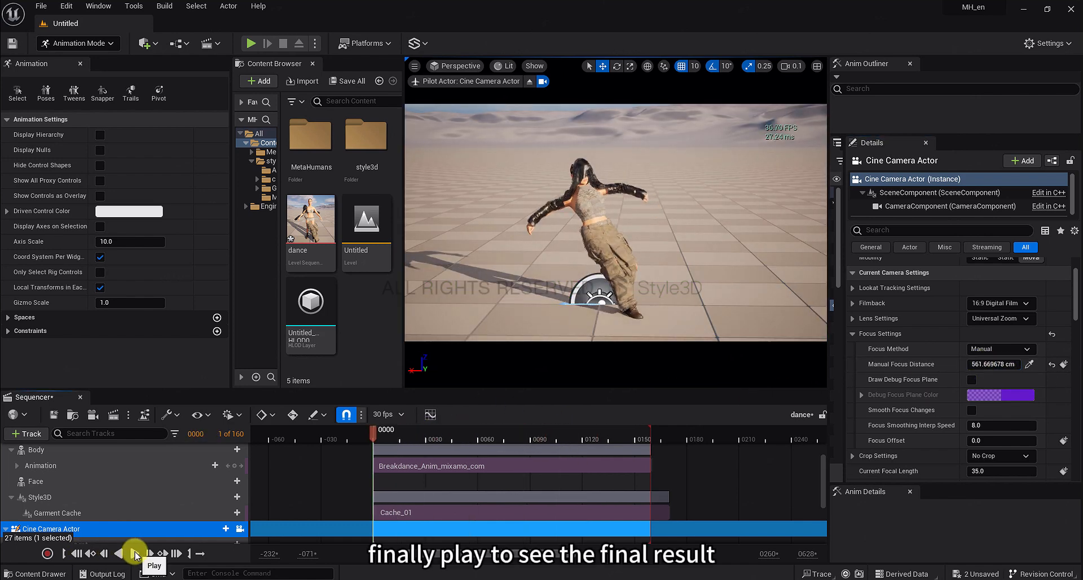
click(135, 553)
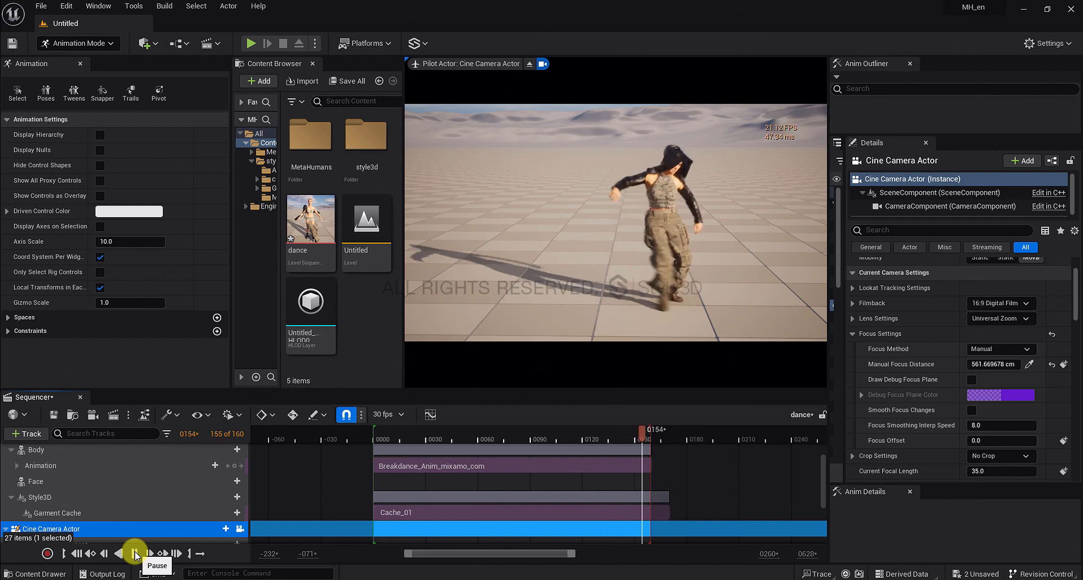
mouse_move(375, 432)
mouse_down()
mouse_move(394, 431)
mouse_move(378, 438)
mouse_up()
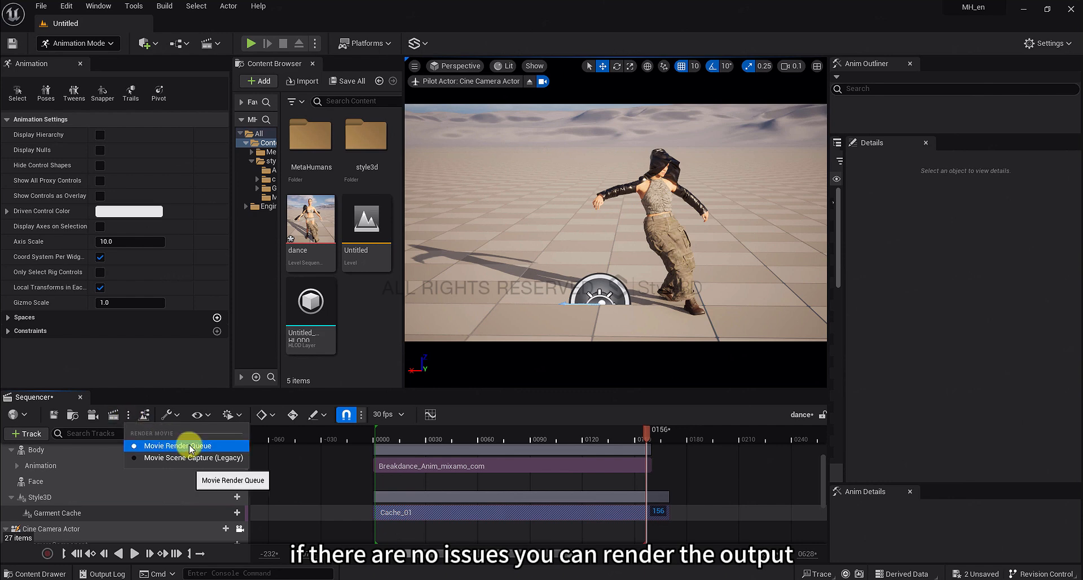
Send the dance sequence to the Movie Render Queue and render it locally.
click(114, 419)
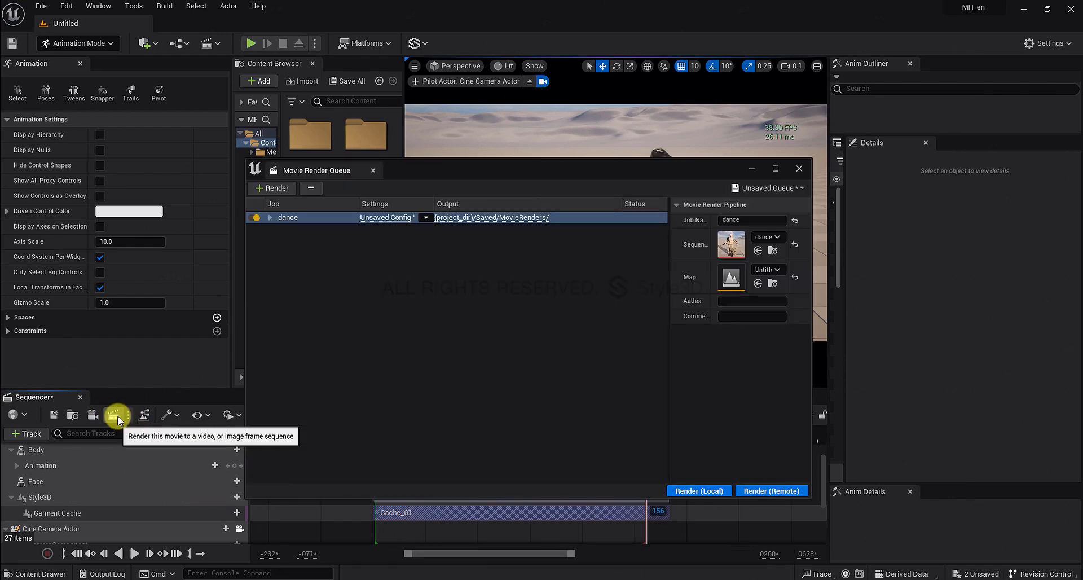
click(709, 493)
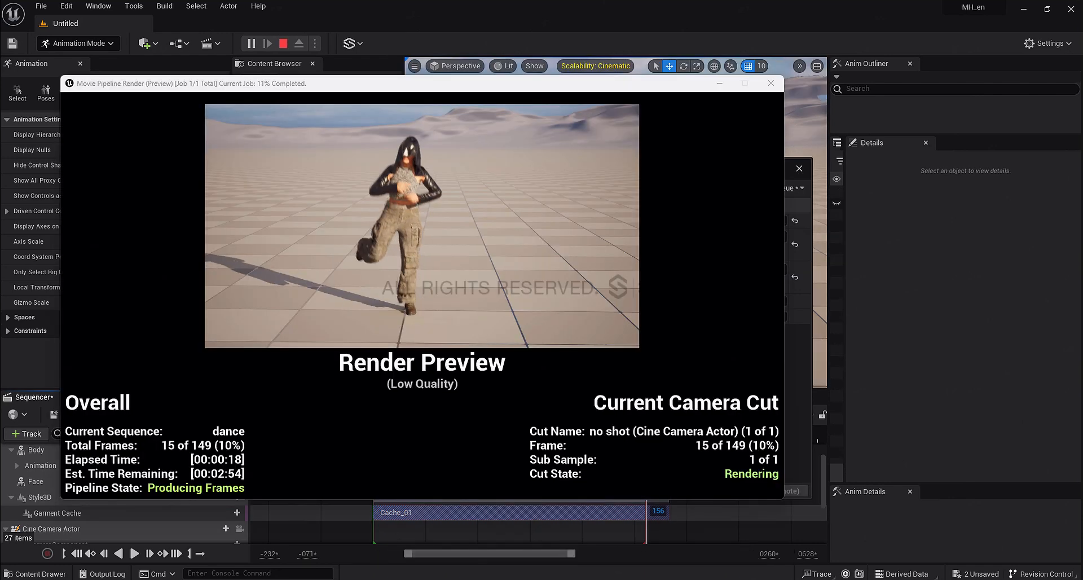